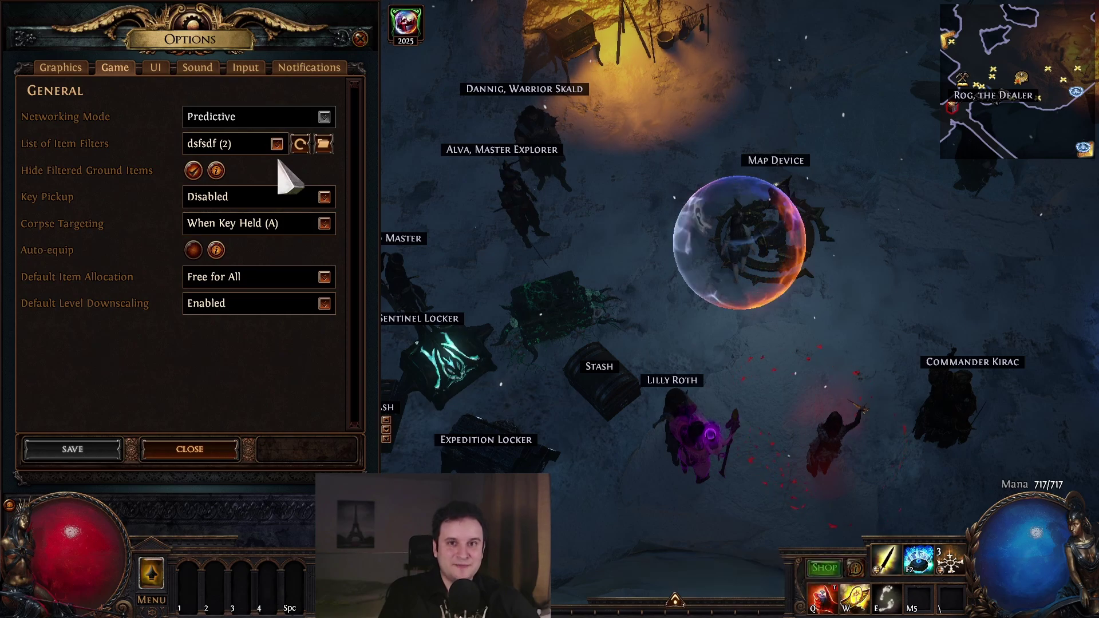
Open the list of item filters in the game options
{"action": "mouse_move", "coordinate": [233, 297]}
{"action": "left_click", "coordinate": [272, 144]}
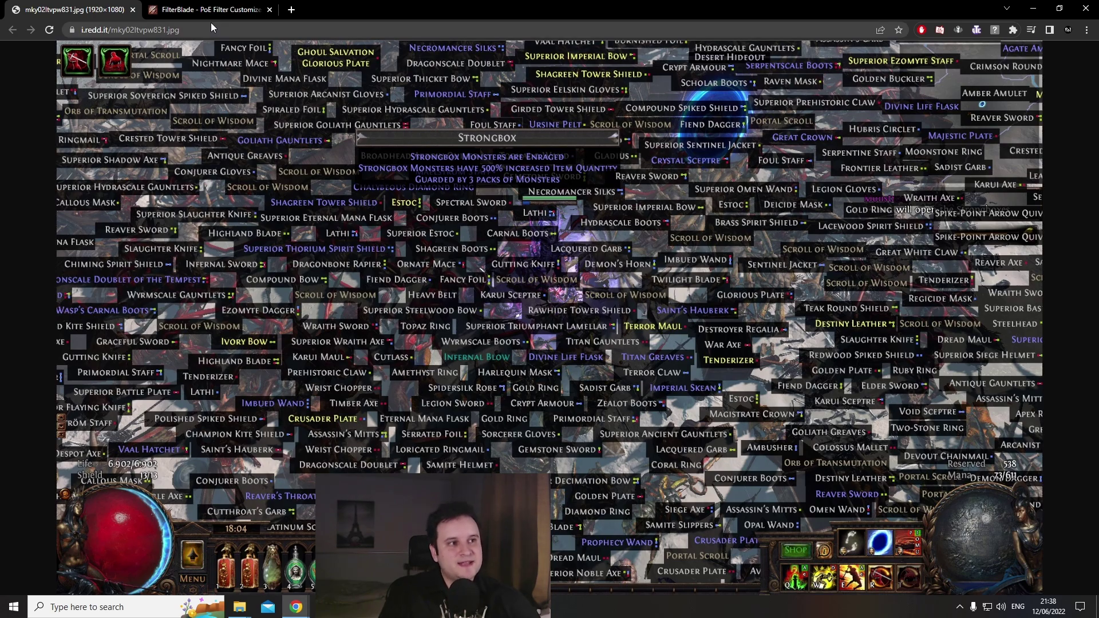
Switch to FilterBlade in the browser and look over the filter overview and the Customize categories
{"action": "left_click", "coordinate": [226, 9]}
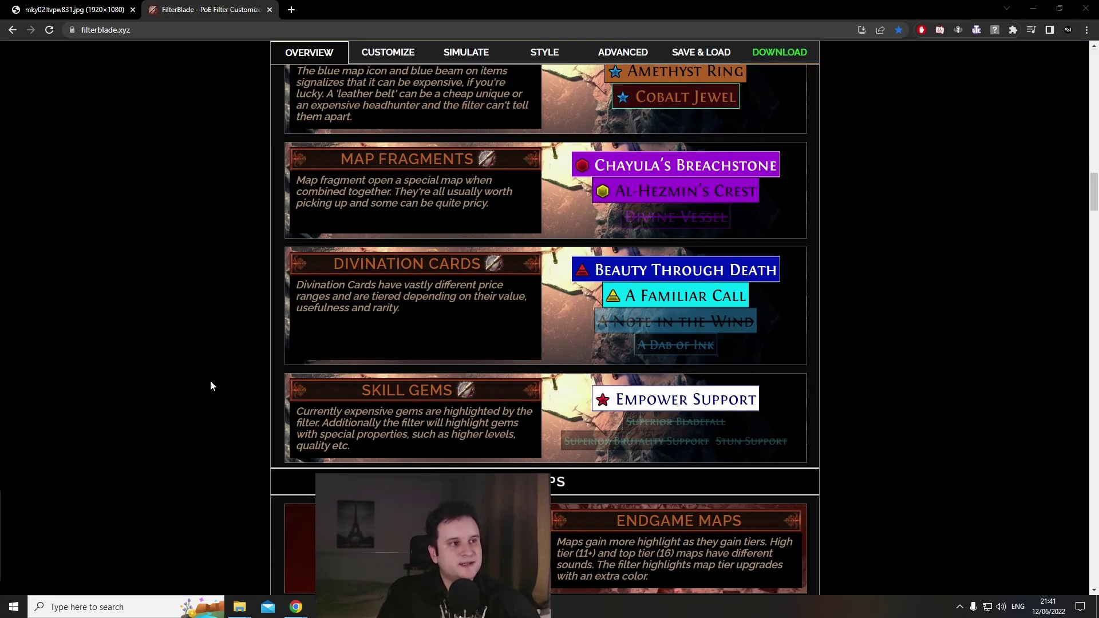
{"action": "scroll", "coordinate": [210, 380], "scroll_direction": "up", "scroll_amount": 15}
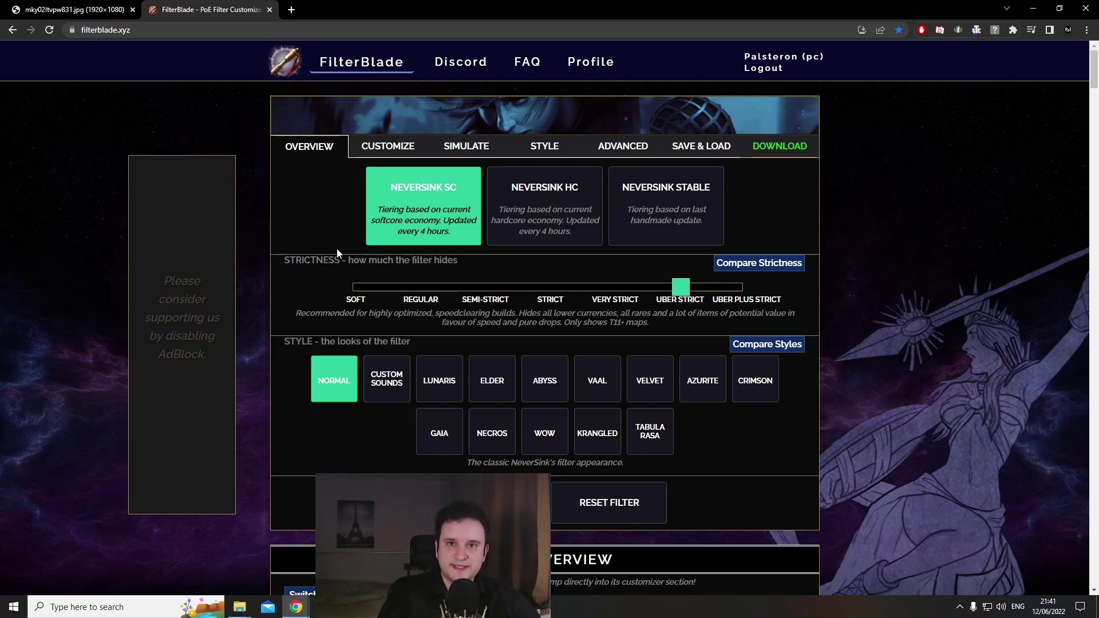
{"action": "left_click", "coordinate": [388, 146]}
{"action": "scroll", "coordinate": [280, 270], "scroll_direction": "down", "scroll_amount": 5}
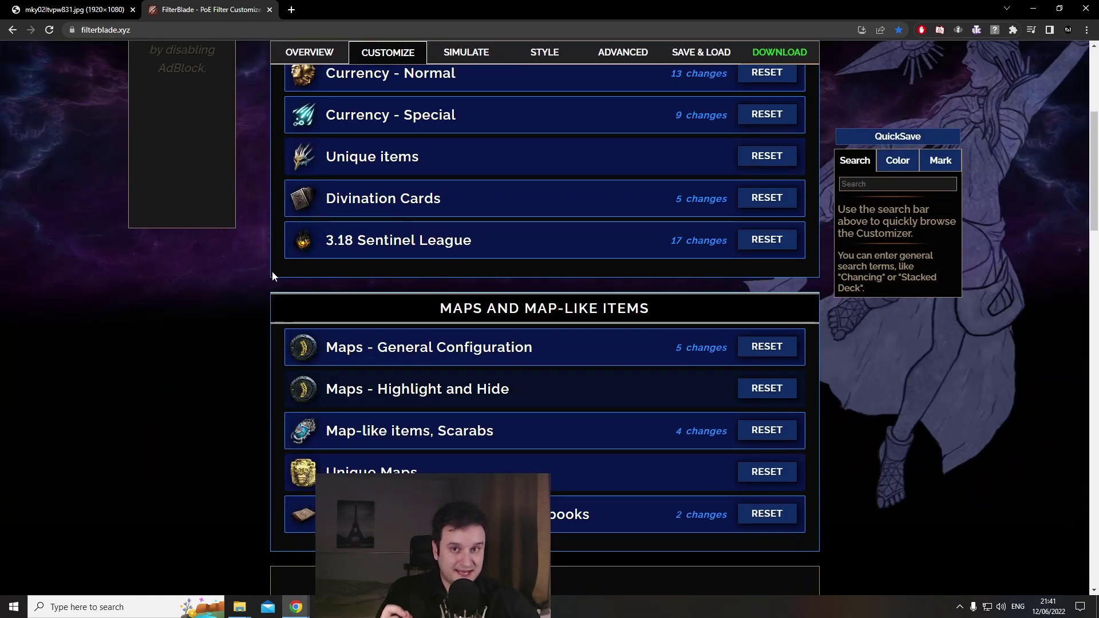
{"action": "scroll", "coordinate": [263, 279], "scroll_direction": "up", "scroll_amount": 5}
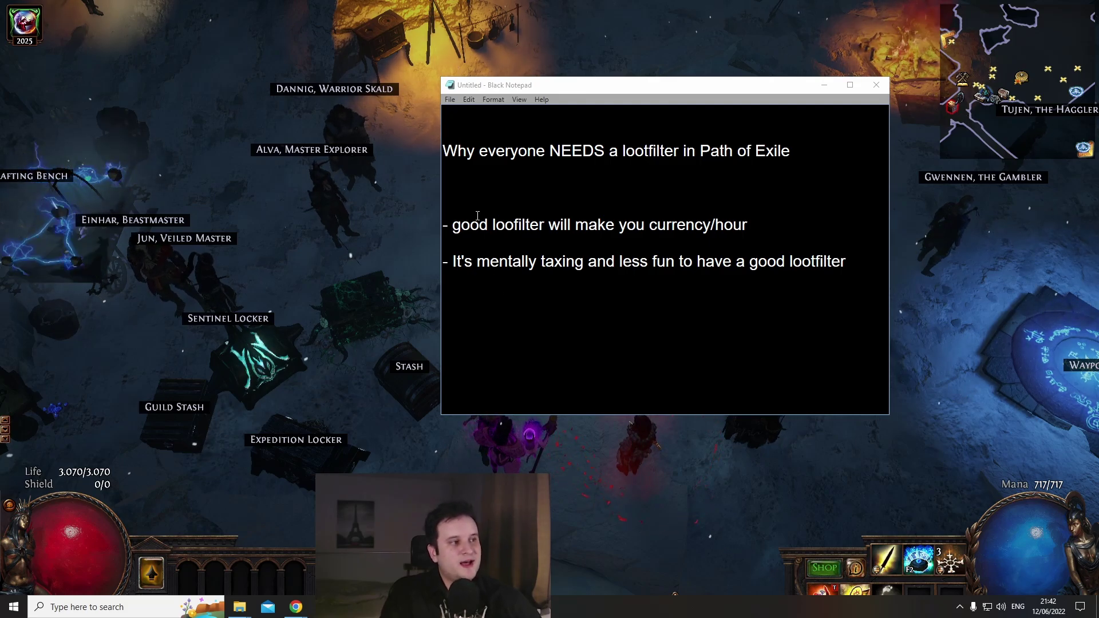
Switch to the Notepad notes and highlight the lootfilter title and the currency/hour point, comparing them with the unfiltered loot screenshot
{"action": "left_click_drag", "start_coordinate": [450, 154], "coordinate": [794, 153]}
{"action": "left_click", "coordinate": [765, 152]}
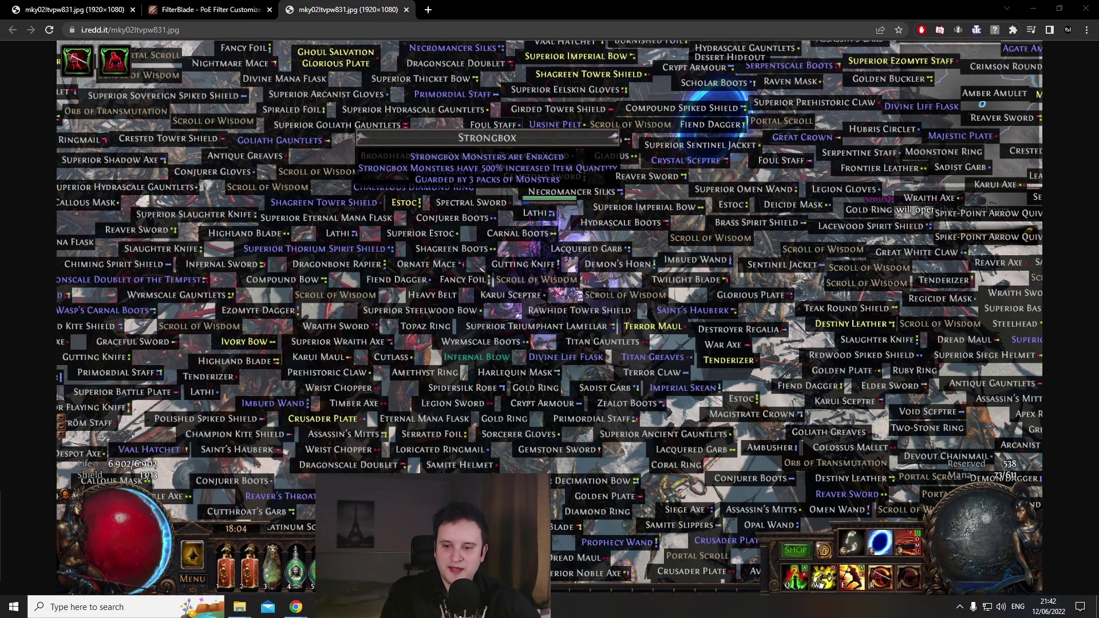
{"action": "key", "text": "alt+Tab"}
{"action": "left_click_drag", "start_coordinate": [455, 224], "coordinate": [763, 230]}
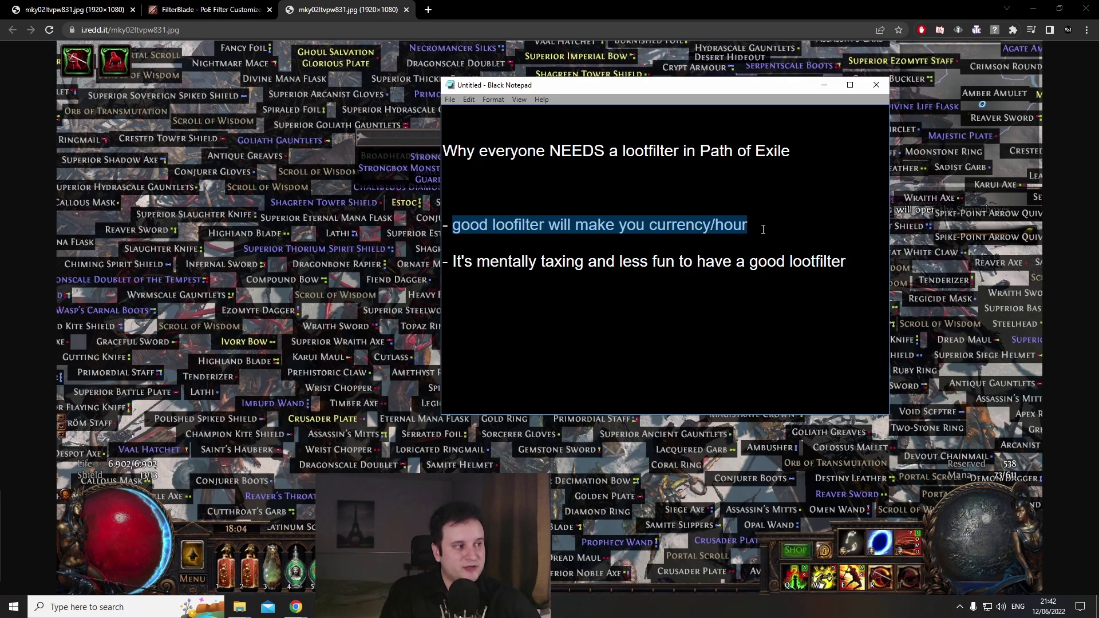
{"action": "left_click", "coordinate": [763, 229]}
{"action": "key", "text": "alt+Tab"}
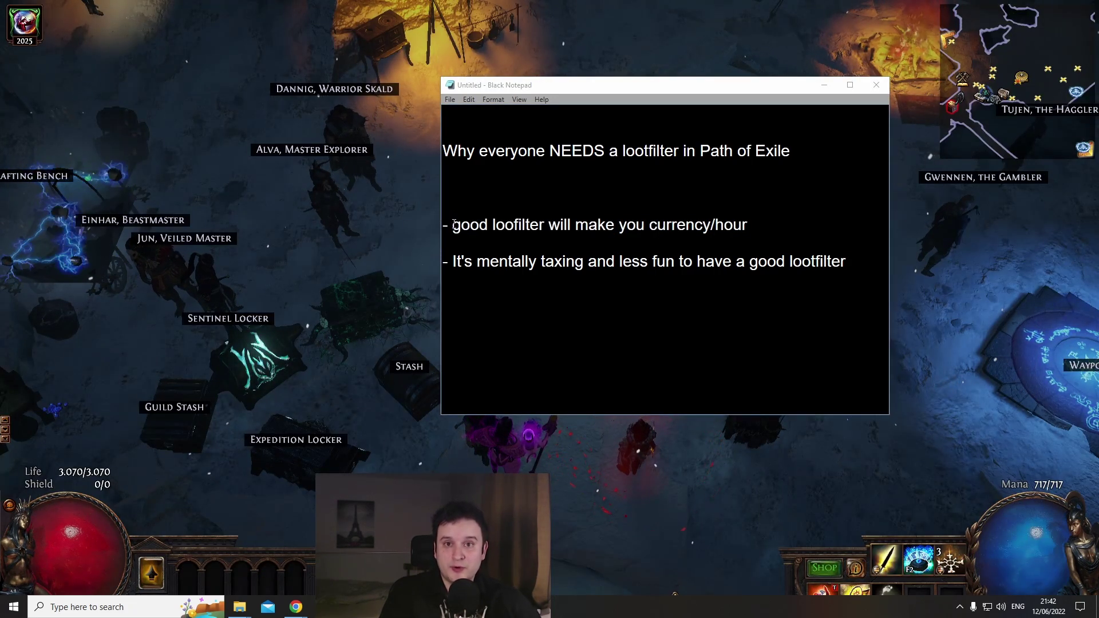
{"action": "left_click_drag", "start_coordinate": [456, 225], "coordinate": [783, 236]}
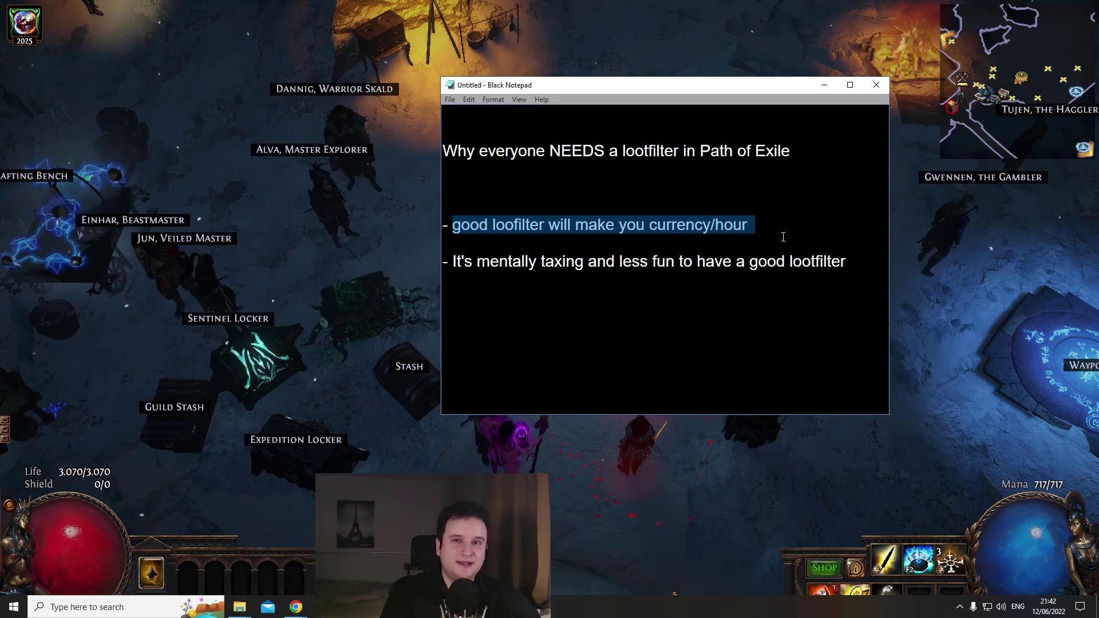
{"action": "left_click", "coordinate": [783, 235]}
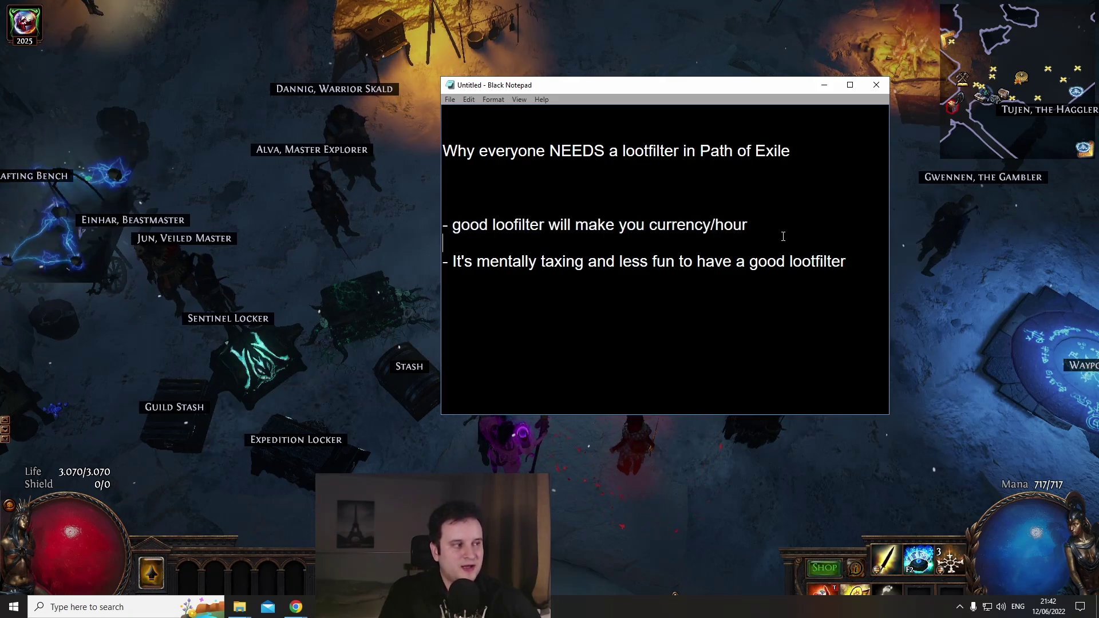
{"action": "key", "text": "alt+Tab"}
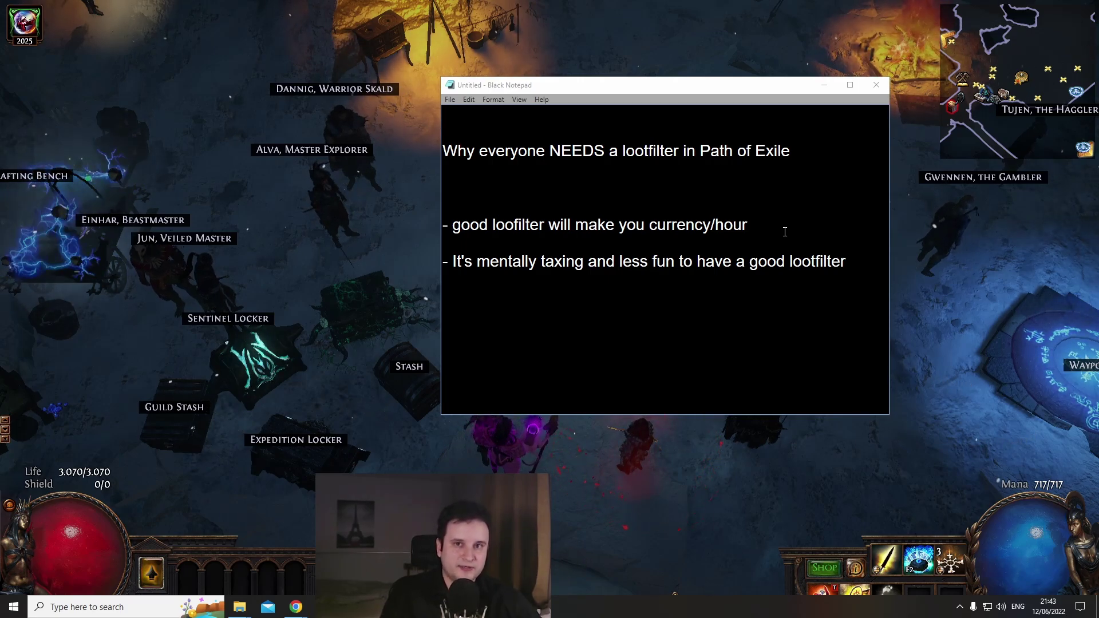
{"action": "left_click", "coordinate": [785, 232]}
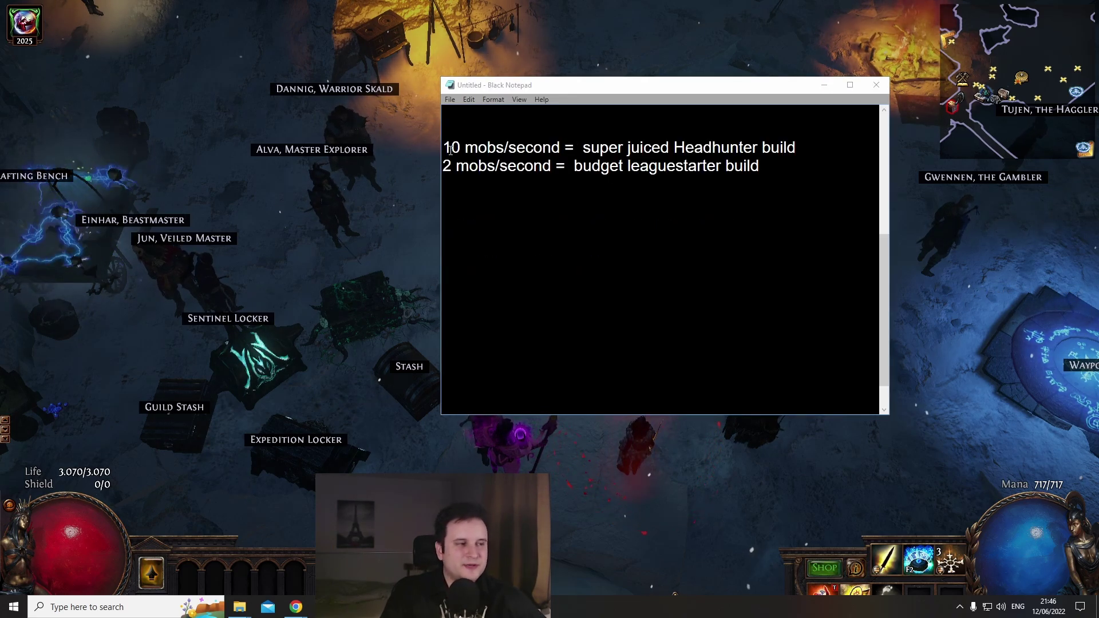
Highlight the notes comparing 10 mobs/second for a super juiced Headhunter build with 2 mobs/second for a budget leaguestarter build
{"action": "left_click_drag", "start_coordinate": [585, 150], "coordinate": [816, 148]}
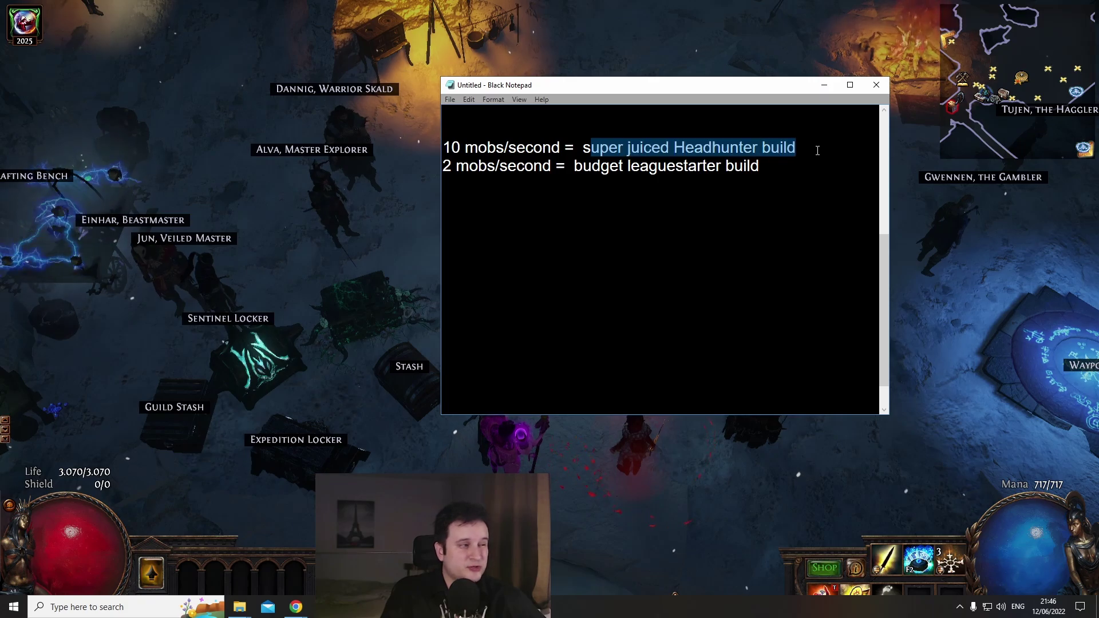
{"action": "left_click", "coordinate": [817, 147]}
{"action": "left_click_drag", "start_coordinate": [574, 167], "coordinate": [768, 168]}
{"action": "left_click", "coordinate": [559, 182]}
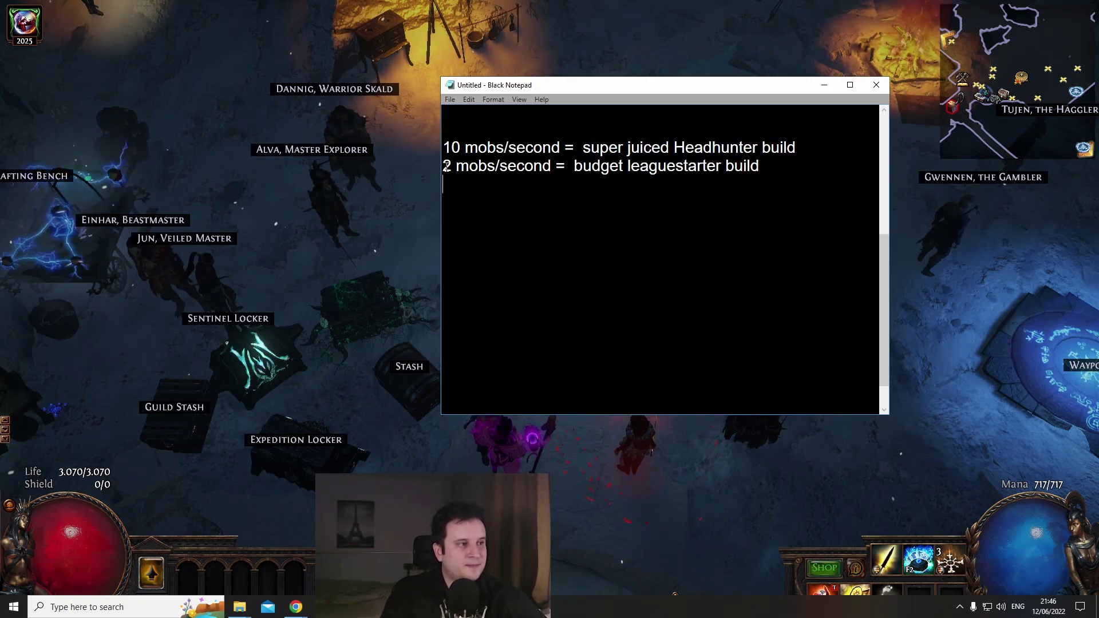
{"action": "left_click_drag", "start_coordinate": [443, 167], "coordinate": [544, 173]}
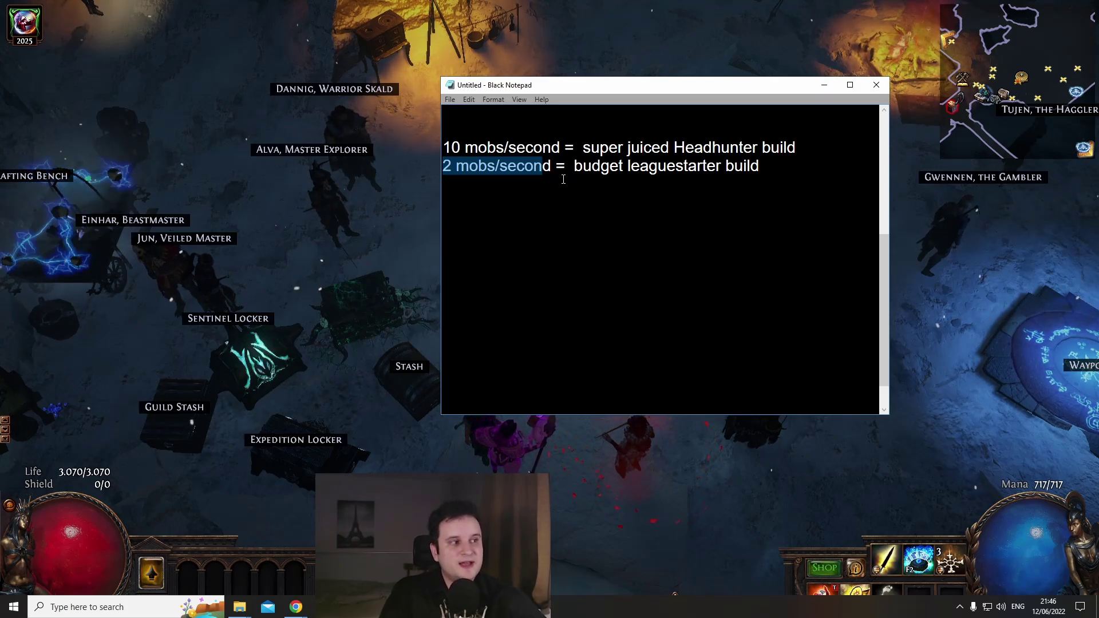
{"action": "left_click", "coordinate": [610, 167]}
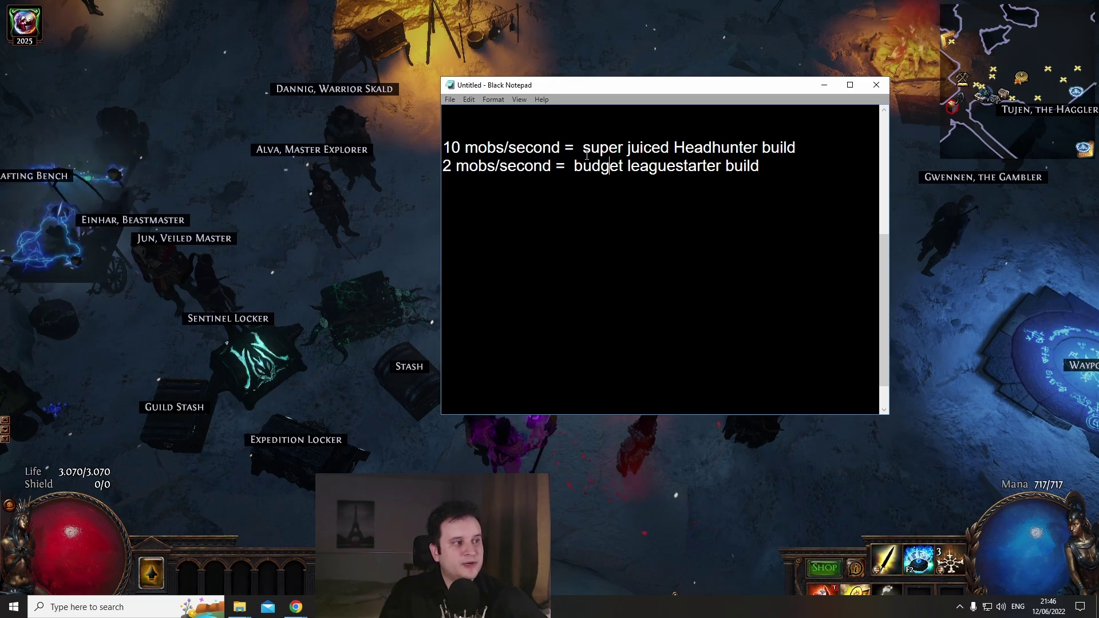
{"action": "left_click_drag", "start_coordinate": [582, 147], "coordinate": [796, 150]}
{"action": "left_click", "coordinate": [796, 151]}
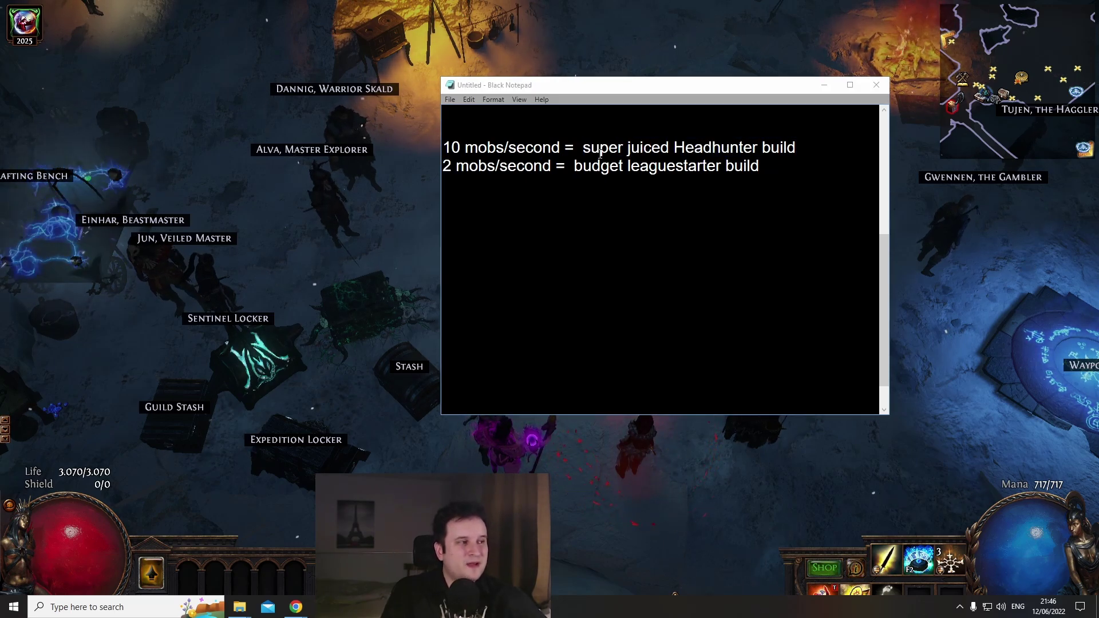
{"action": "left_click_drag", "start_coordinate": [582, 145], "coordinate": [796, 148]}
{"action": "left_click", "coordinate": [797, 148]}
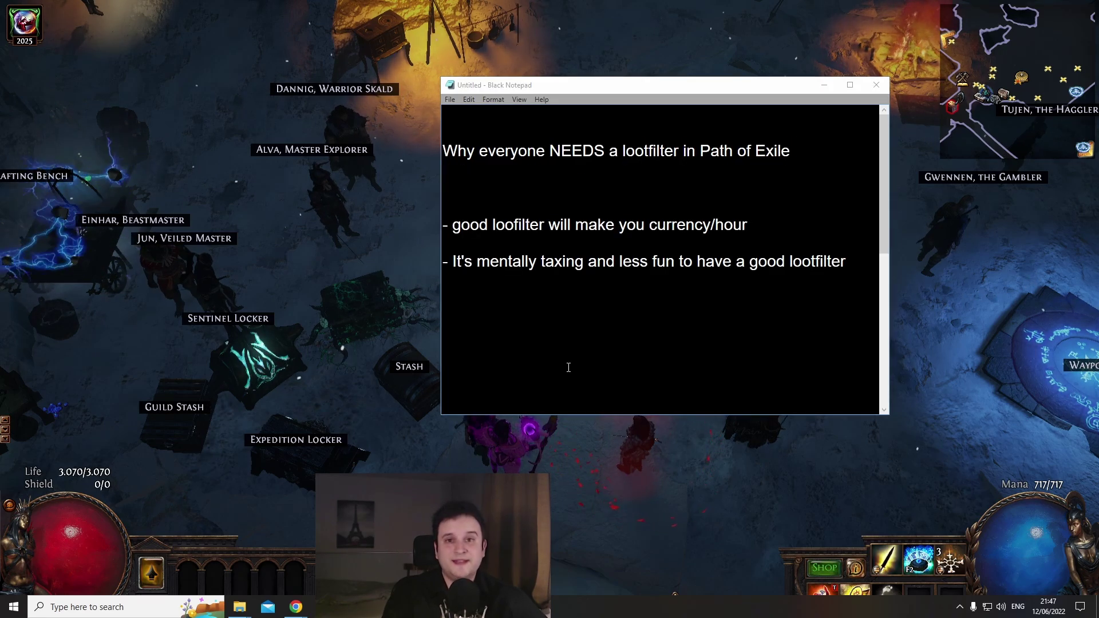
Highlight the note about a lootfilter being mentally taxing and less fun
{"action": "left_click_drag", "start_coordinate": [447, 275], "coordinate": [783, 268]}
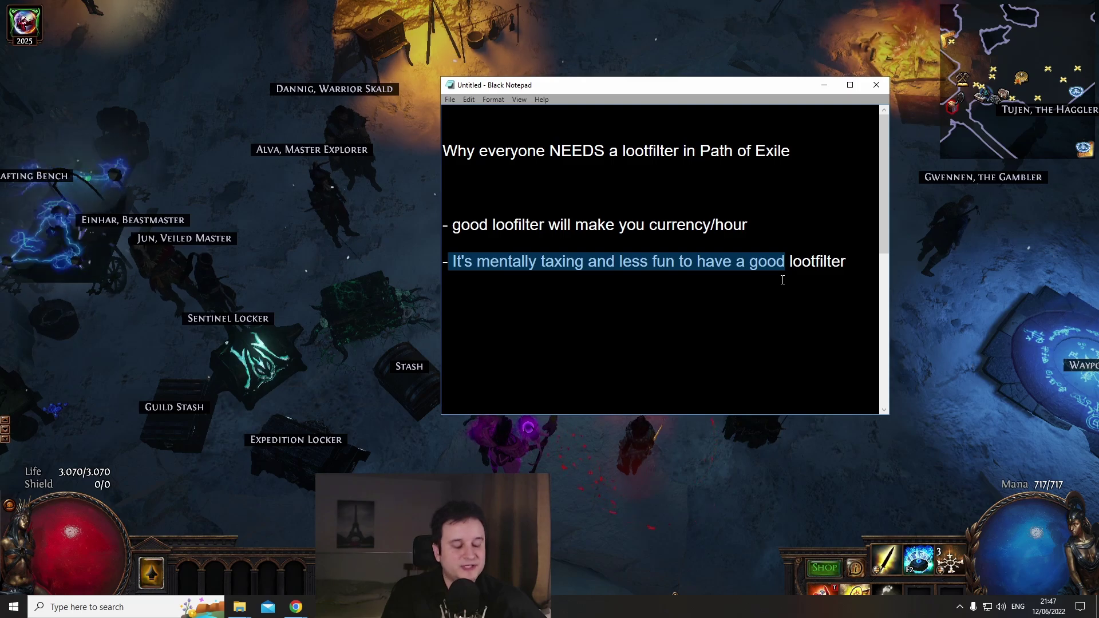
{"action": "key", "text": "alt+Tab"}
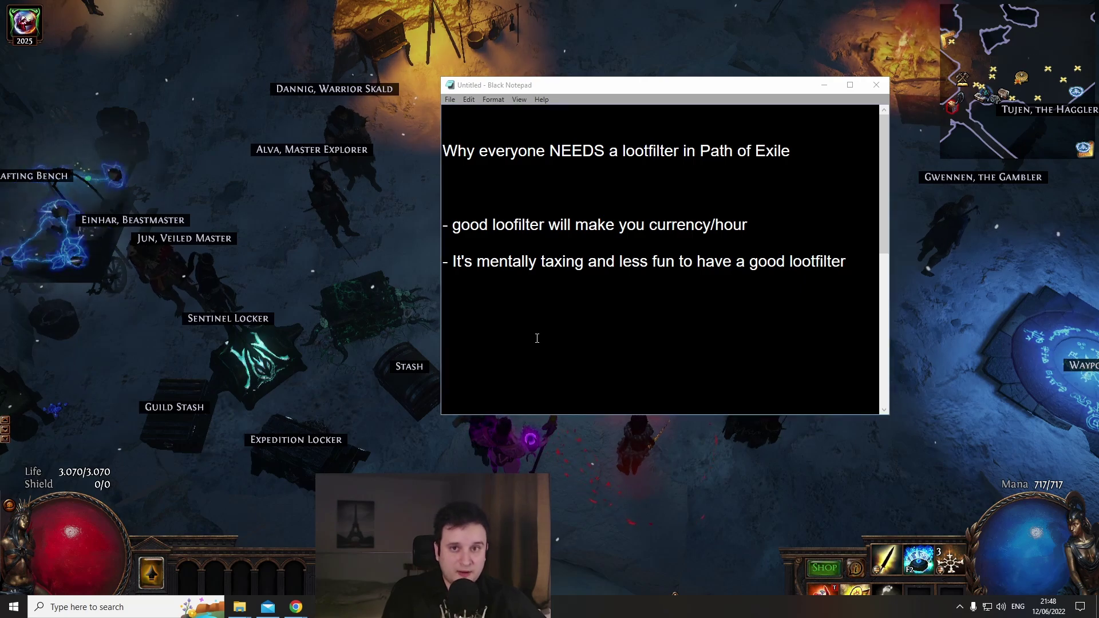
{"action": "left_click_drag", "start_coordinate": [449, 264], "coordinate": [849, 265]}
{"action": "left_click", "coordinate": [849, 266]}
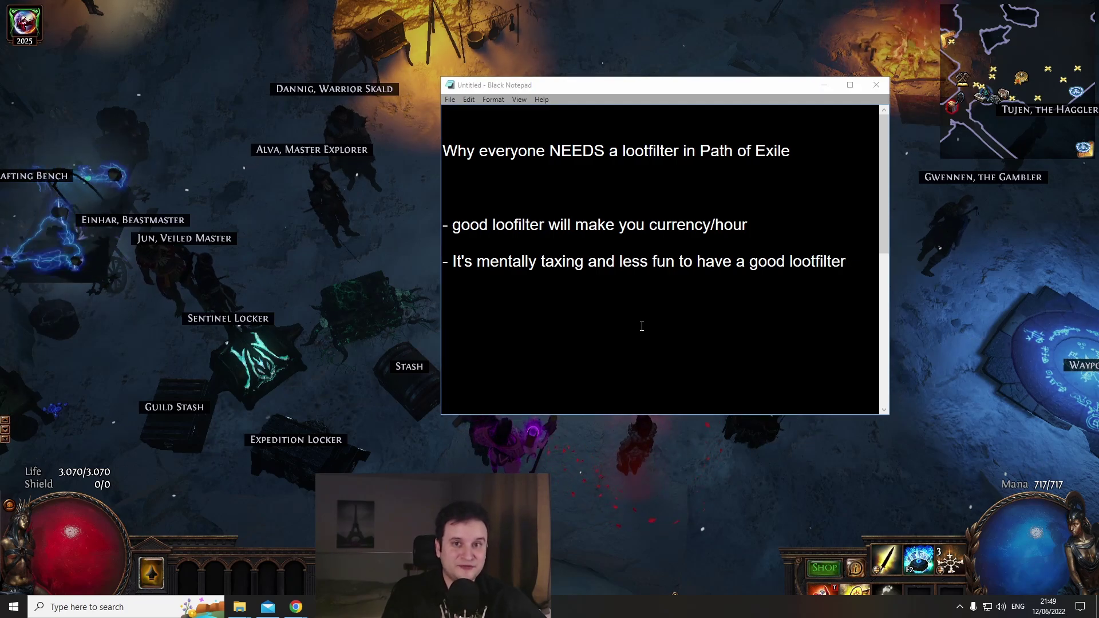
{"action": "left_click_drag", "start_coordinate": [452, 261], "coordinate": [872, 272]}
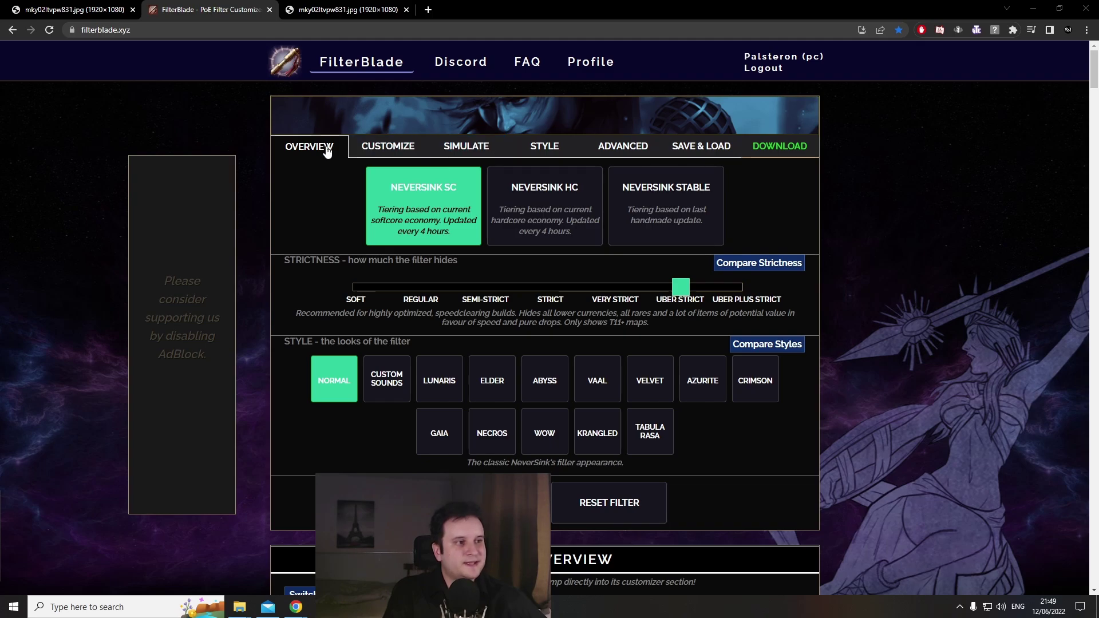
Switch to FilterBlade and look through the Customize, Simulate, Style, Advanced, Save & Load and Download sections, returning to the Overview
{"action": "left_click", "coordinate": [378, 150]}
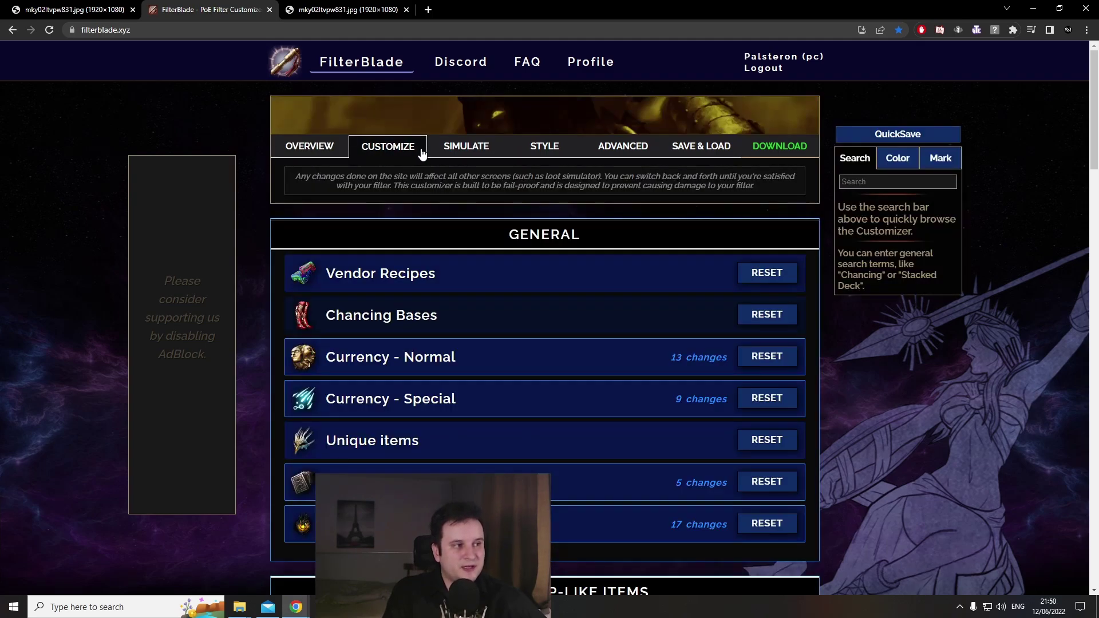
{"action": "left_click", "coordinate": [461, 148]}
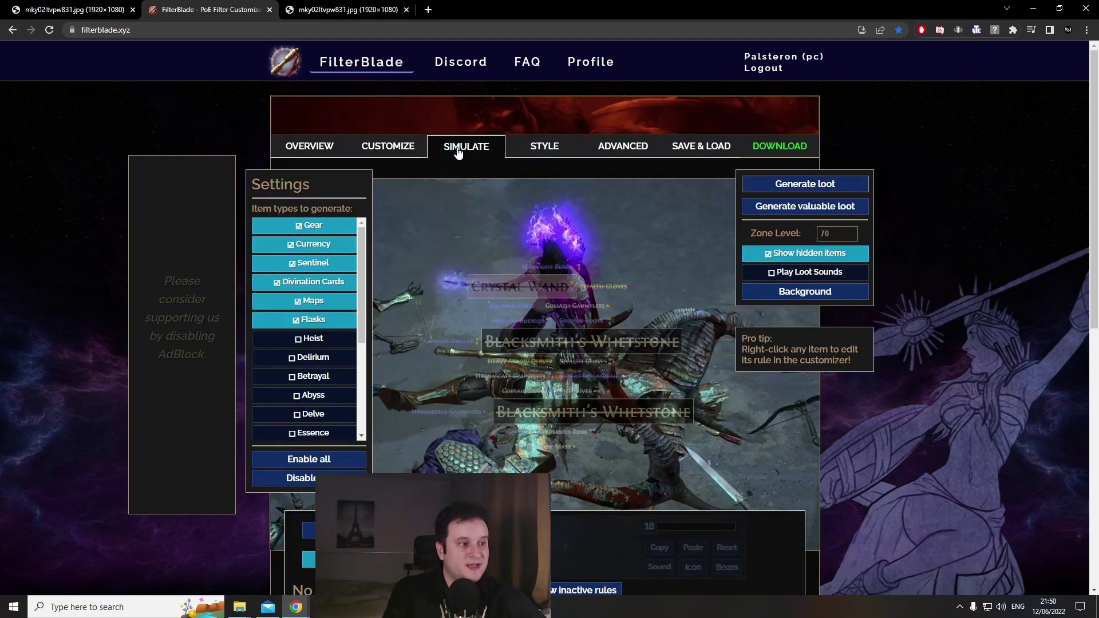
{"action": "left_click", "coordinate": [544, 150]}
{"action": "left_click", "coordinate": [624, 151]}
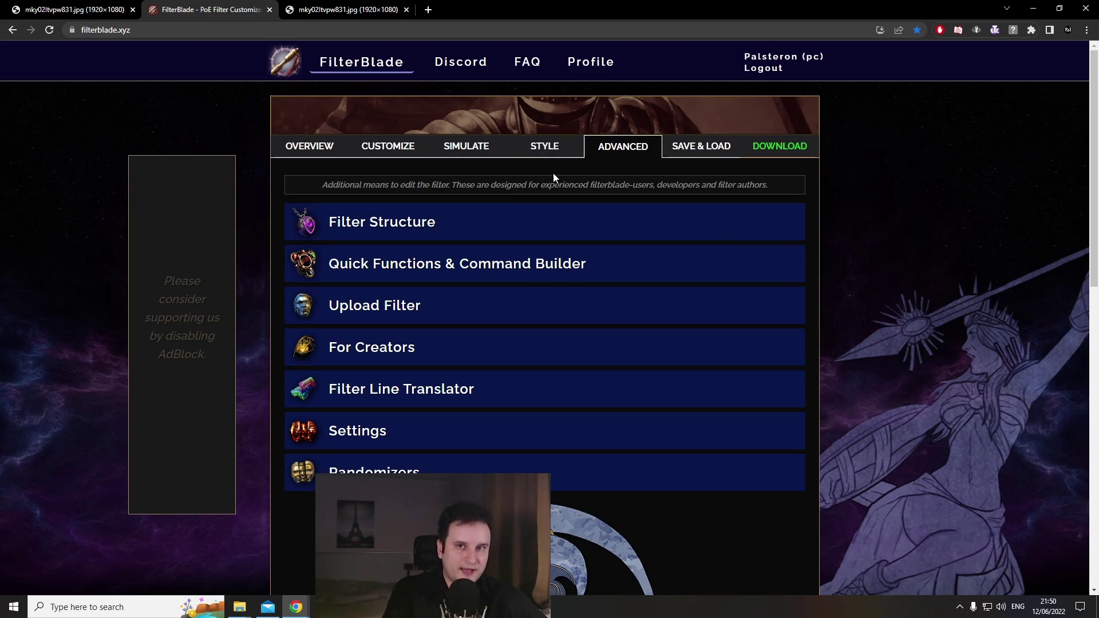
{"action": "left_click", "coordinate": [552, 148]}
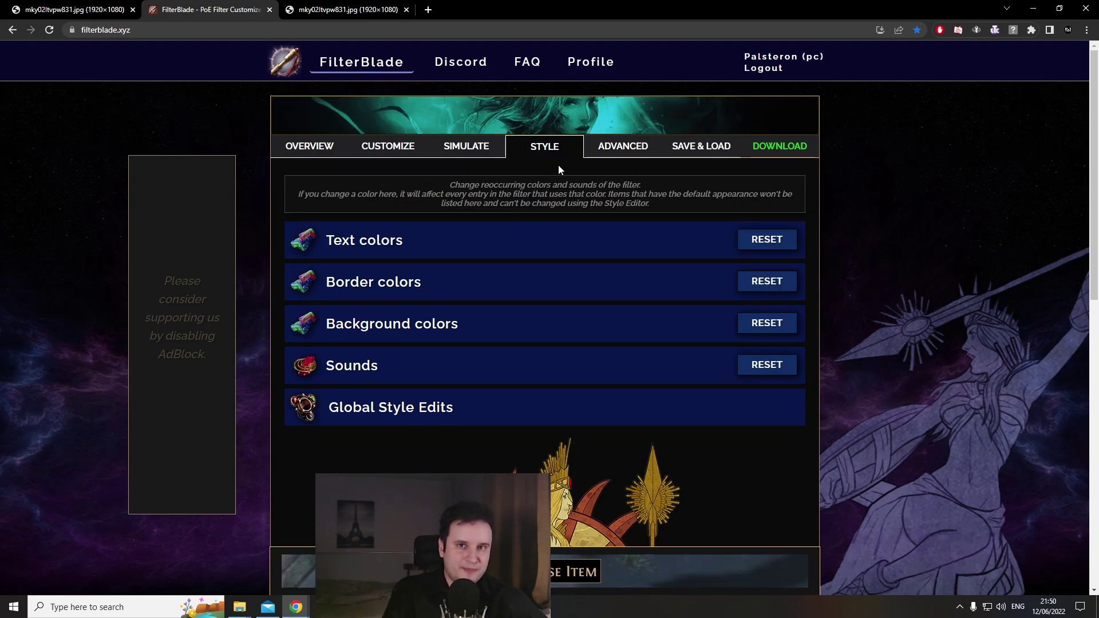
{"action": "left_click", "coordinate": [607, 151]}
{"action": "left_click", "coordinate": [677, 158]}
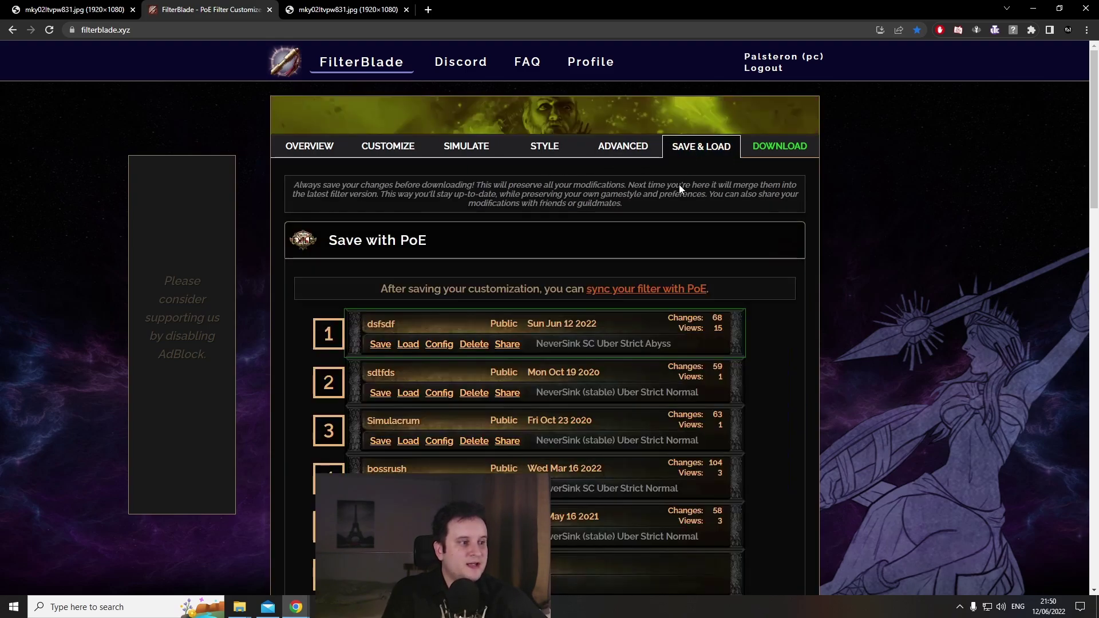
{"action": "left_click", "coordinate": [771, 155]}
{"action": "left_click", "coordinate": [309, 146]}
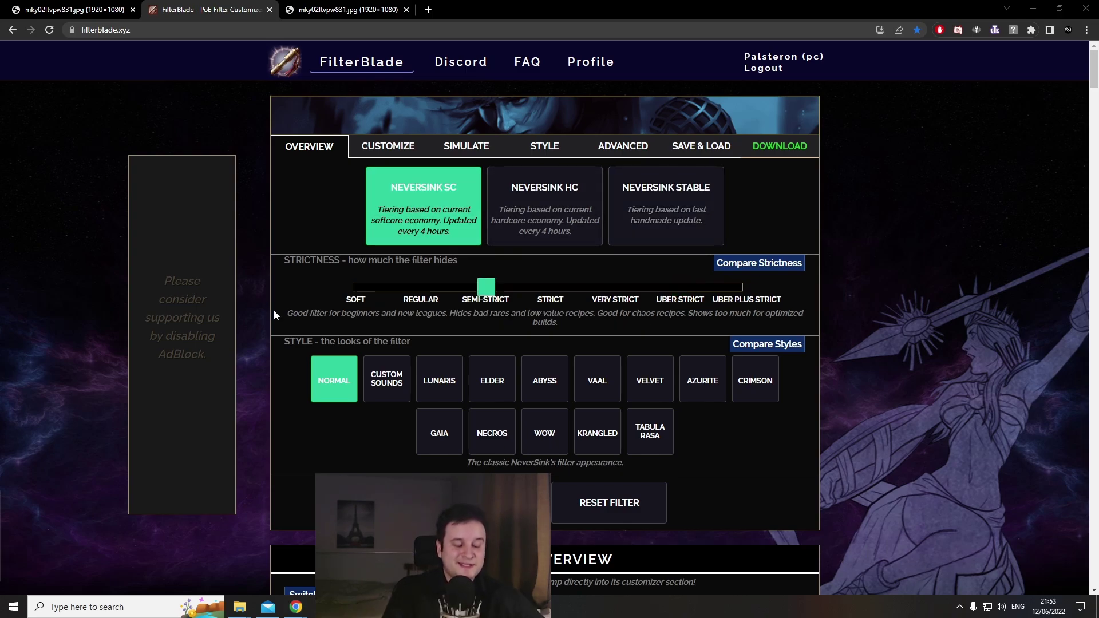
Set the filter strictness to Uber Plus Strict and review the currency, Sentinel league and notable drops in the filter overview
{"action": "left_click_drag", "start_coordinate": [487, 293], "coordinate": [780, 290]}
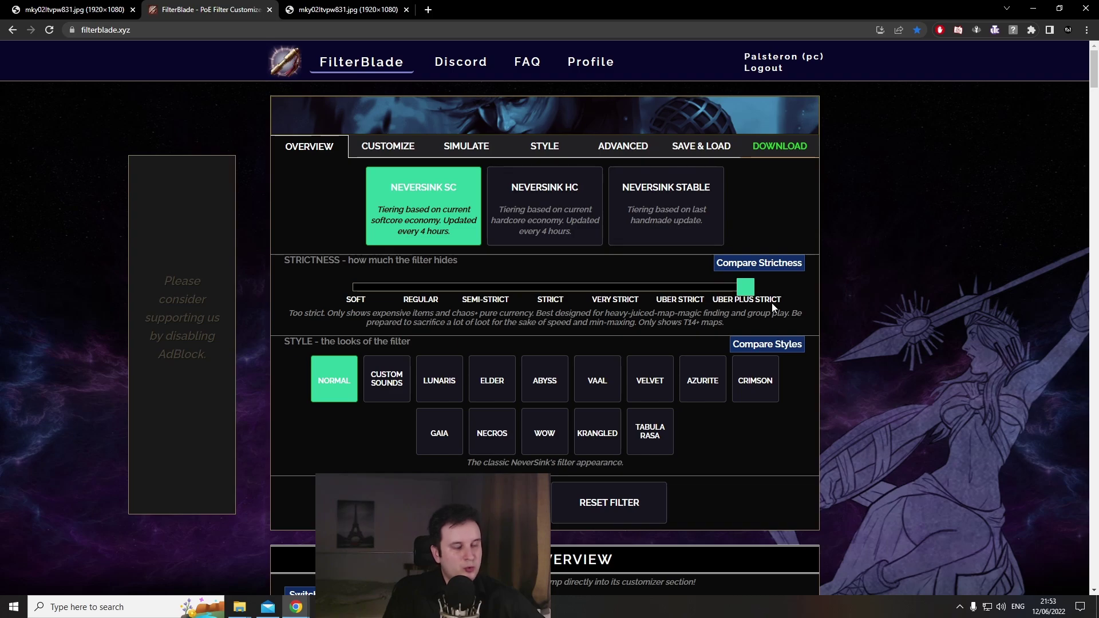
{"action": "scroll", "coordinate": [847, 311], "scroll_direction": "down", "scroll_amount": 5}
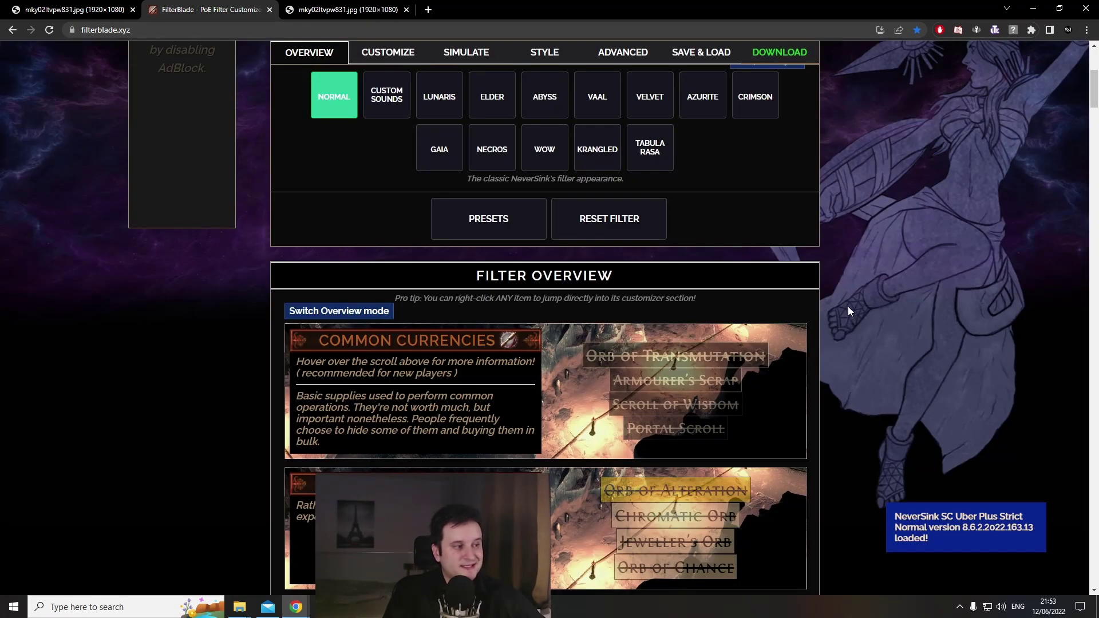
{"action": "scroll", "coordinate": [910, 290], "scroll_direction": "down", "scroll_amount": 5}
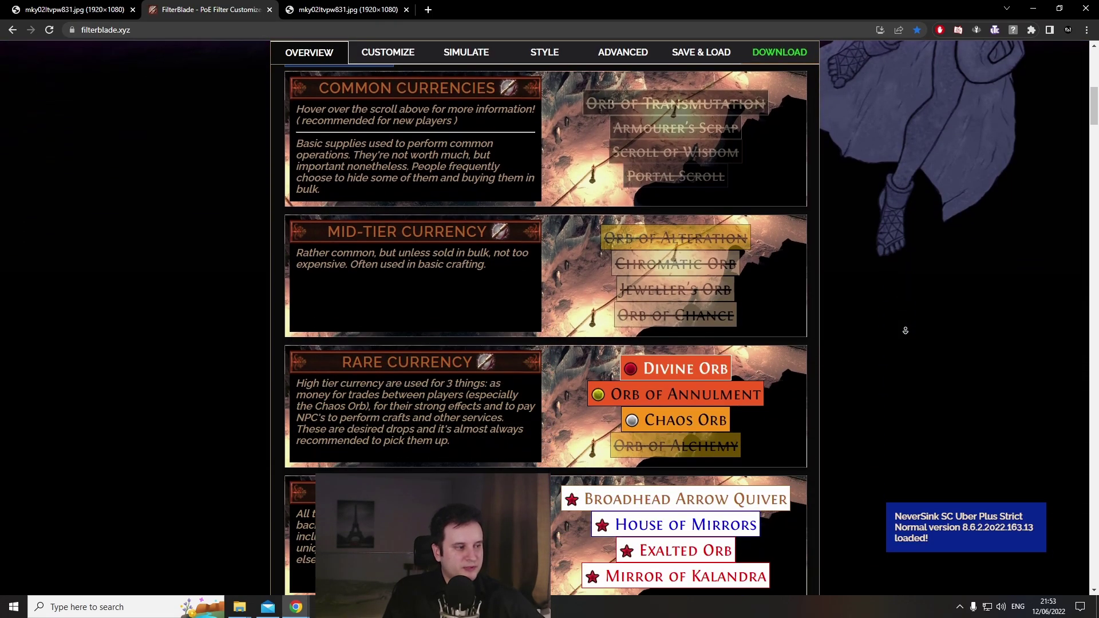
{"action": "scroll", "coordinate": [917, 297], "scroll_direction": "down", "scroll_amount": 2}
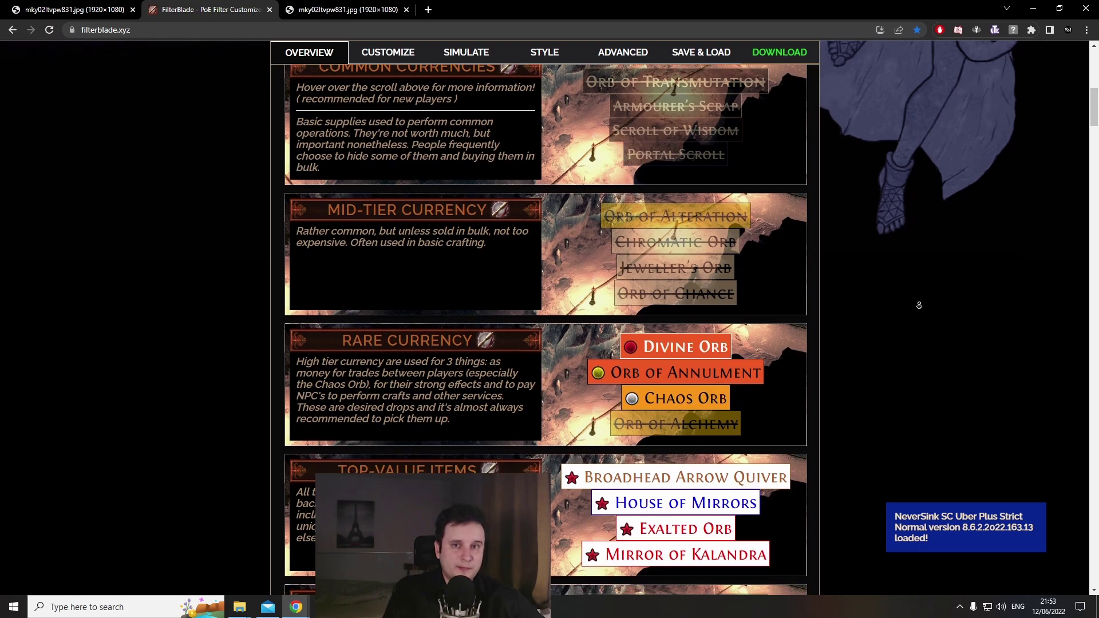
{"action": "scroll", "coordinate": [918, 309], "scroll_direction": "down", "scroll_amount": 3}
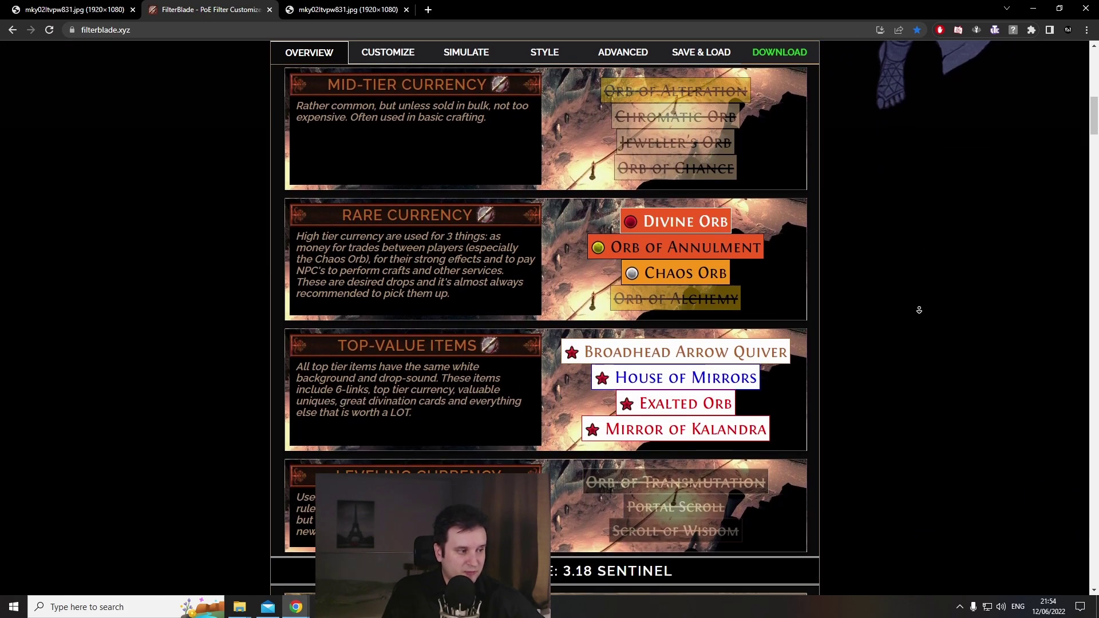
{"action": "scroll", "coordinate": [919, 309], "scroll_direction": "down", "scroll_amount": 9}
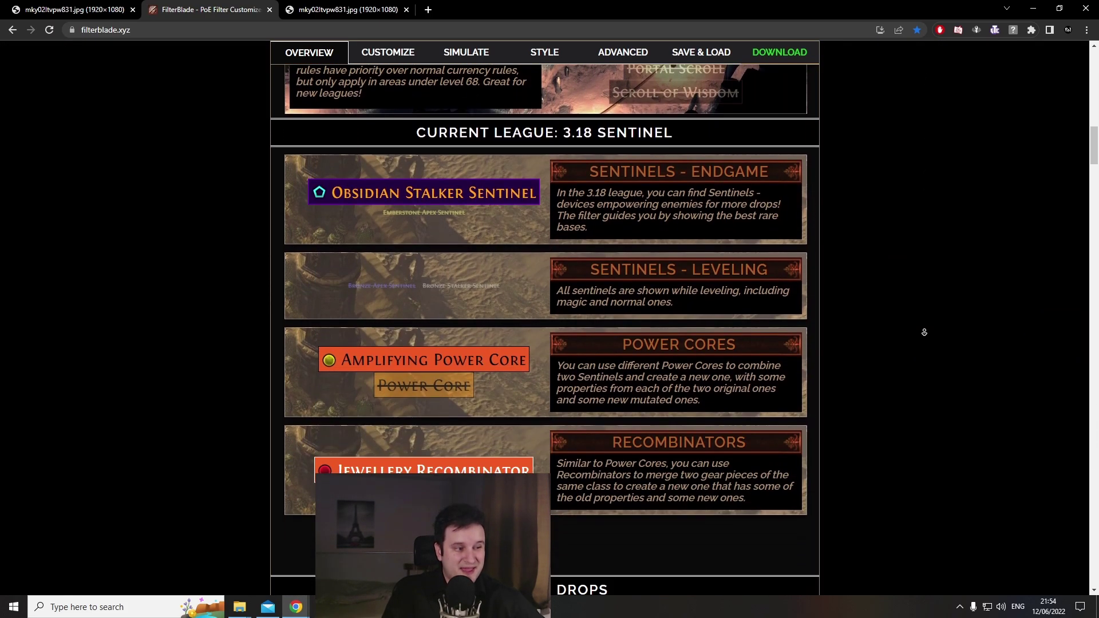
{"action": "scroll", "coordinate": [923, 330], "scroll_direction": "down", "scroll_amount": 6}
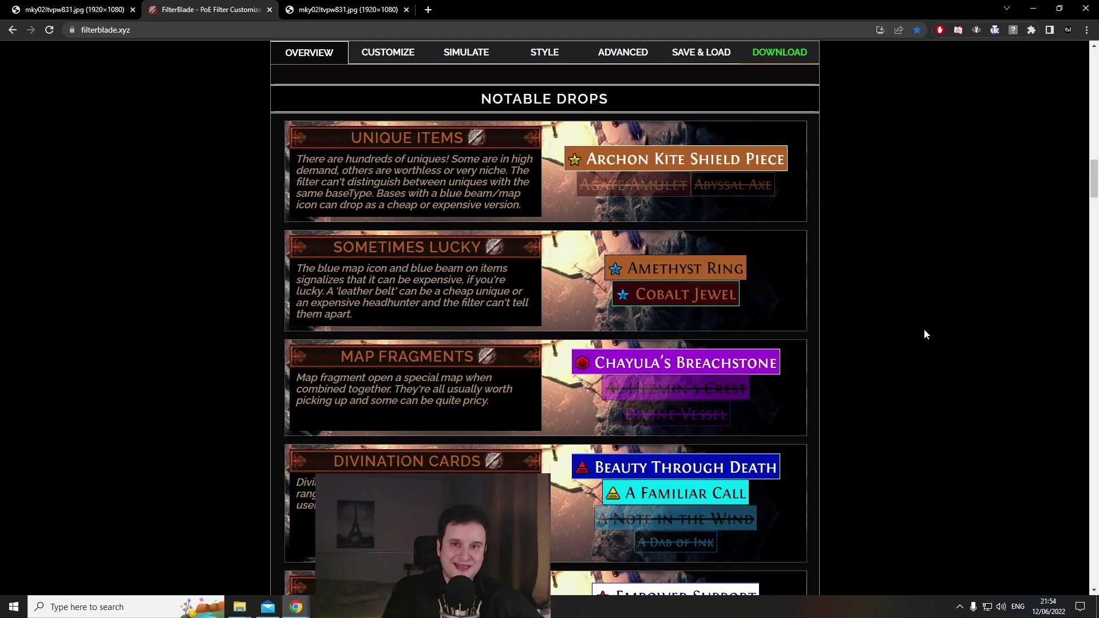
Set the filter strictness to Soft and review the currency tiers in the filter overview
{"action": "scroll", "coordinate": [931, 327], "scroll_direction": "down", "scroll_amount": 2}
{"action": "key", "text": "Home"}
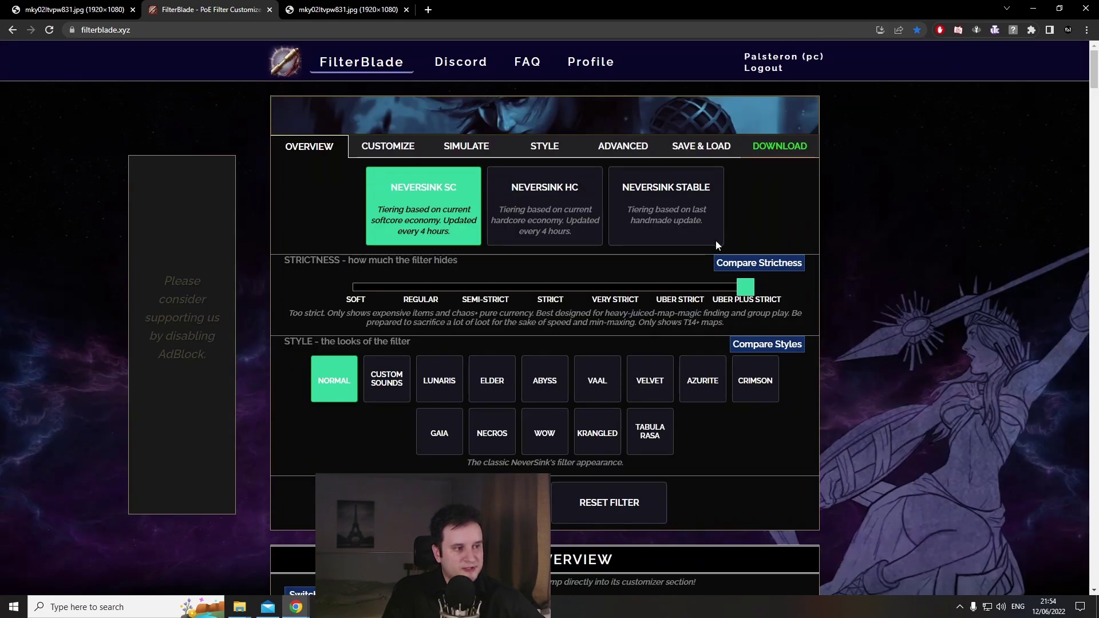
{"action": "left_click", "coordinate": [375, 291]}
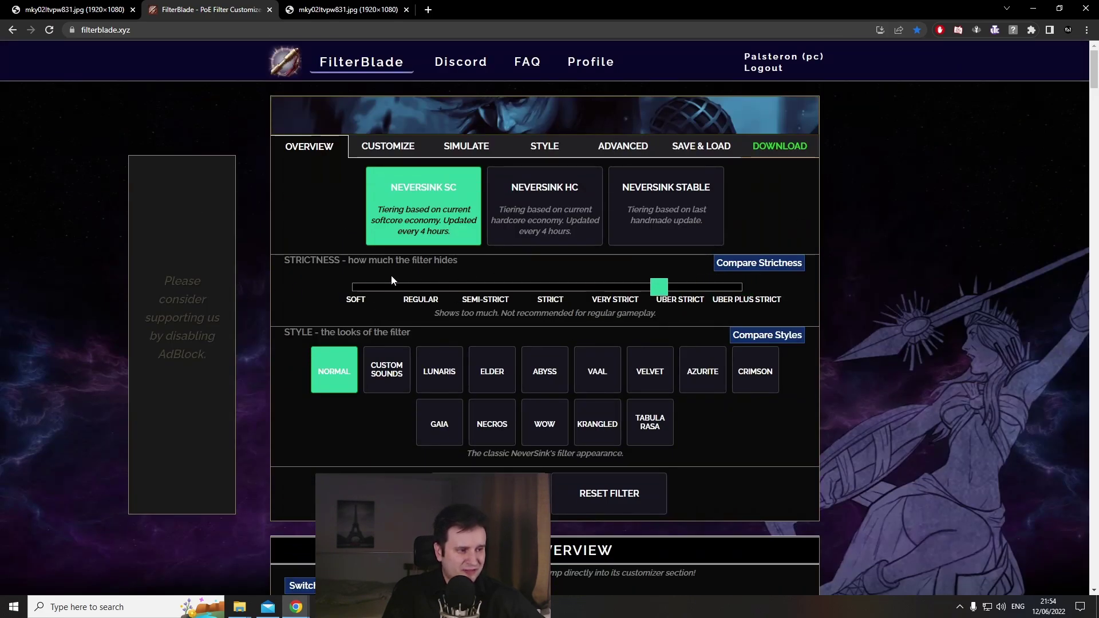
{"action": "scroll", "coordinate": [869, 315], "scroll_direction": "down", "scroll_amount": 13}
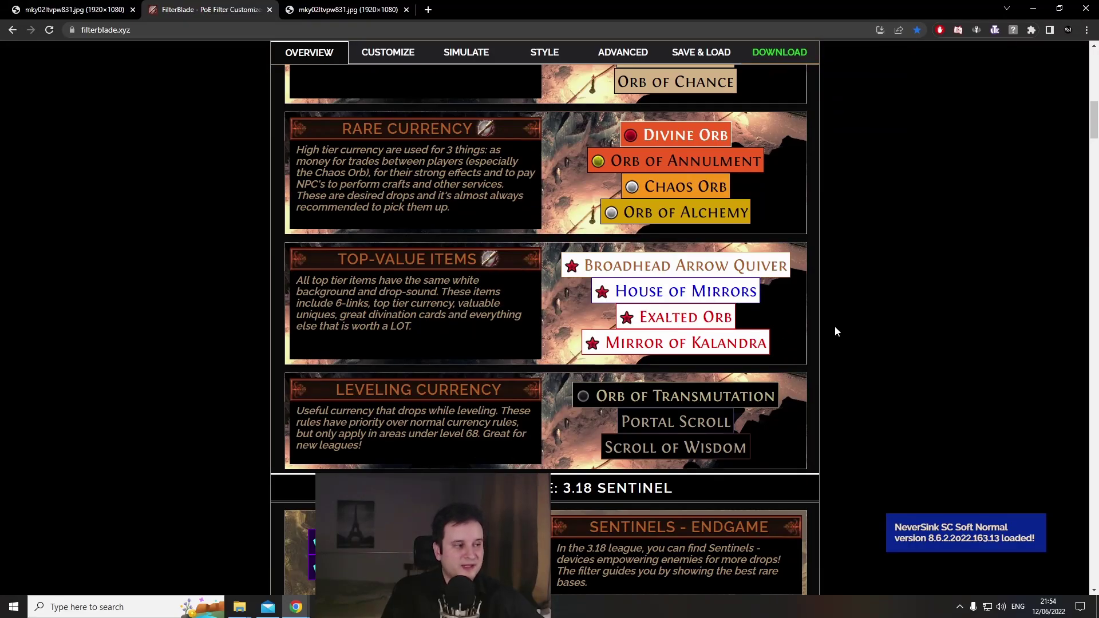
{"action": "mouse_move", "coordinate": [685, 317]}
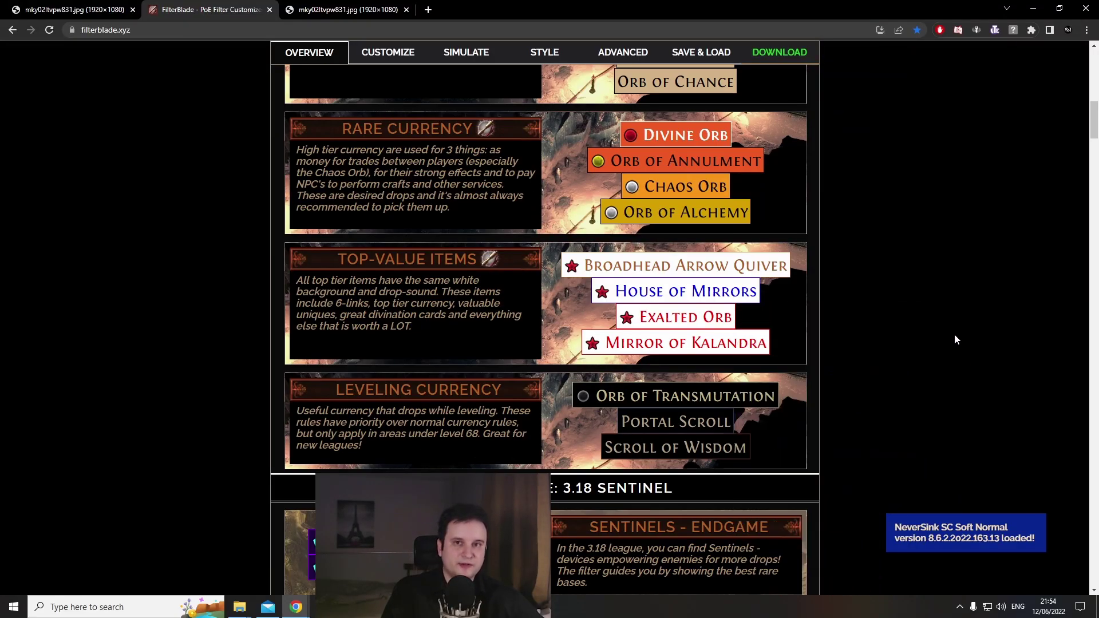
Set the filter strictness to Semi-Strict and review the currency tiers and the Sentinel league items in the overview
{"action": "key", "text": "Home"}
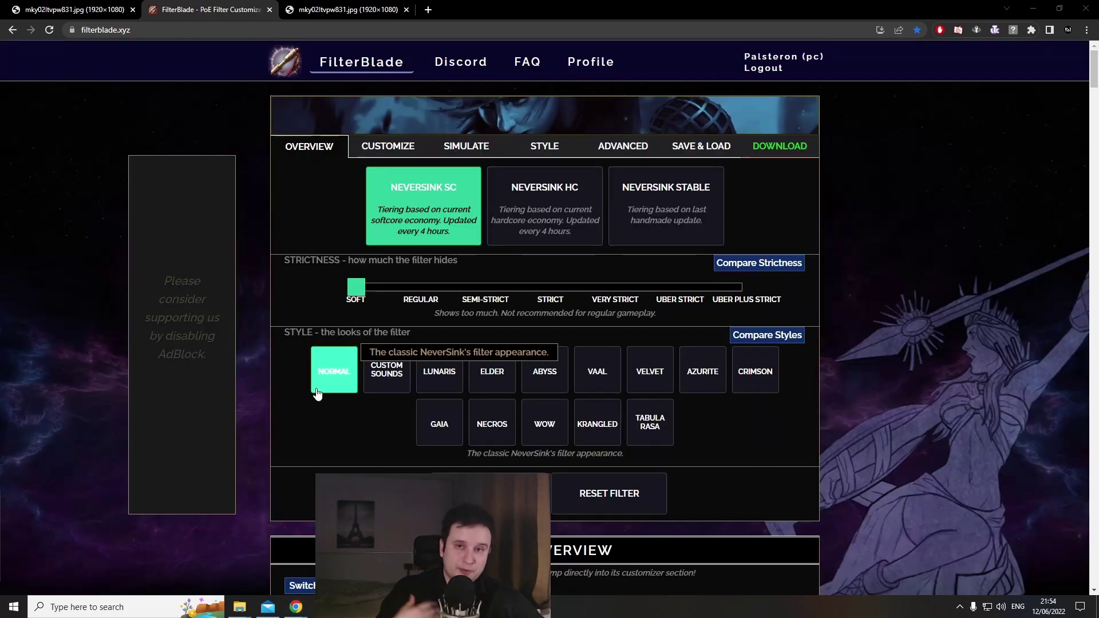
{"action": "left_click_drag", "start_coordinate": [356, 287], "coordinate": [483, 288]}
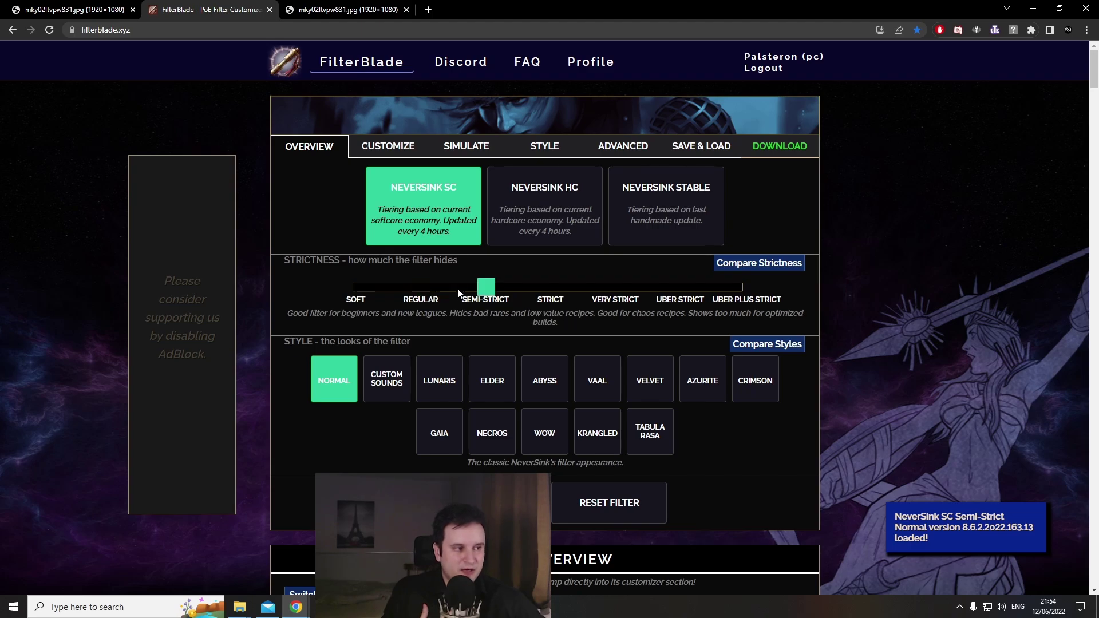
{"action": "scroll", "coordinate": [871, 324], "scroll_direction": "down", "scroll_amount": 10}
{"action": "scroll", "coordinate": [874, 324], "scroll_direction": "up", "scroll_amount": 4}
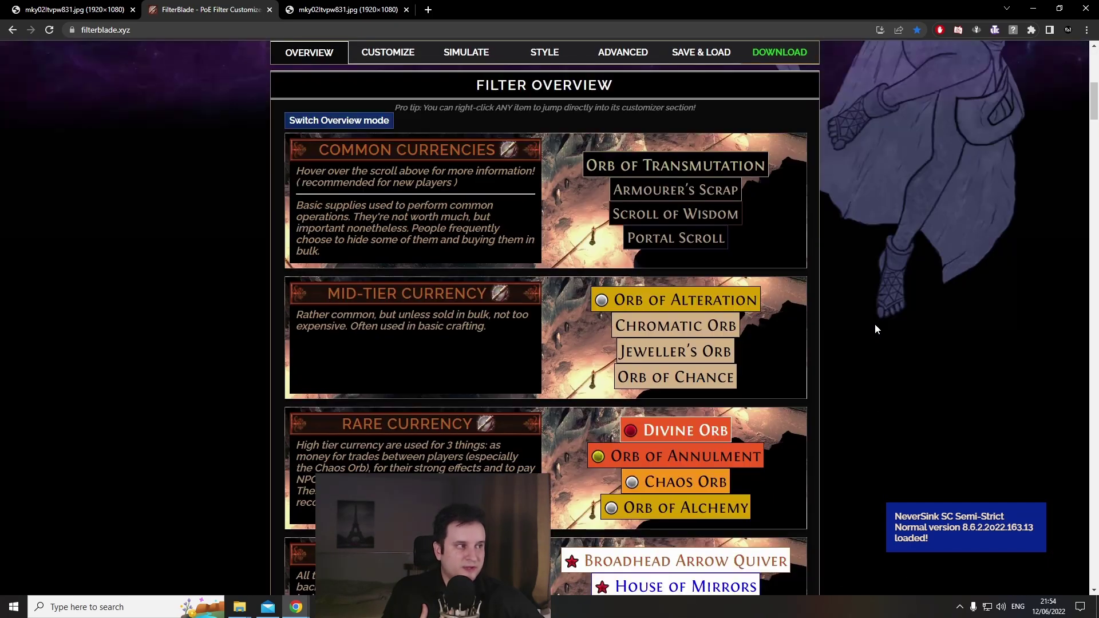
{"action": "scroll", "coordinate": [874, 324], "scroll_direction": "down", "scroll_amount": 5}
{"action": "scroll", "coordinate": [874, 324], "scroll_direction": "down", "scroll_amount": 6}
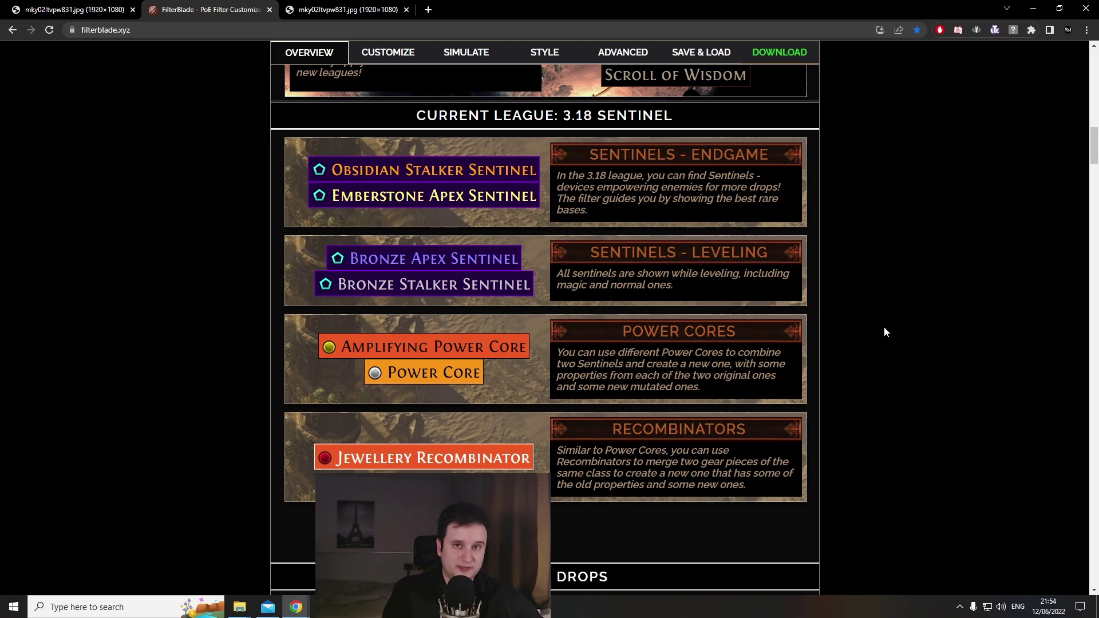
Examine how the Semi-Strict filter treats notable drops, maps and the rare weapon and armour tiers
{"action": "scroll", "coordinate": [883, 327], "scroll_direction": "down", "scroll_amount": 2}
{"action": "scroll", "coordinate": [885, 330], "scroll_direction": "down", "scroll_amount": 12}
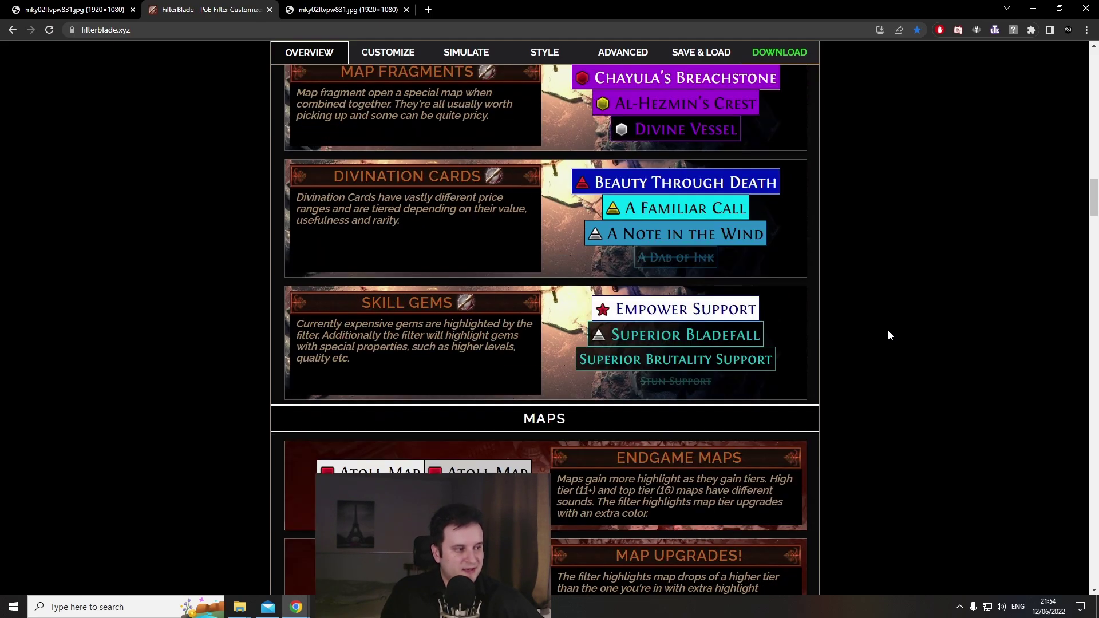
{"action": "scroll", "coordinate": [898, 335], "scroll_direction": "down", "scroll_amount": 2}
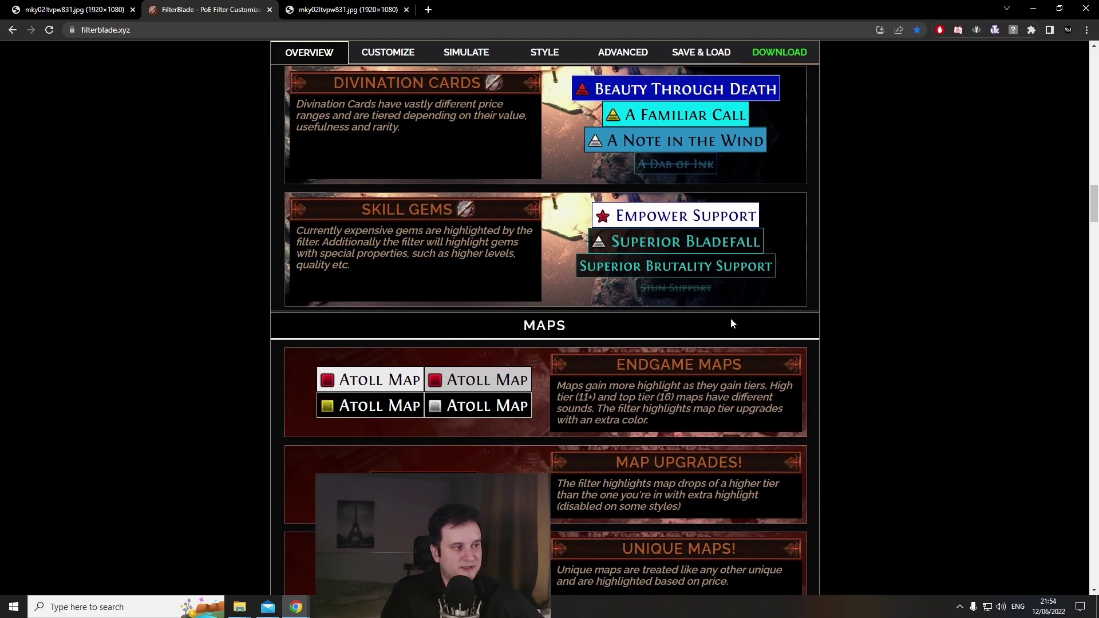
{"action": "mouse_move", "coordinate": [676, 294]}
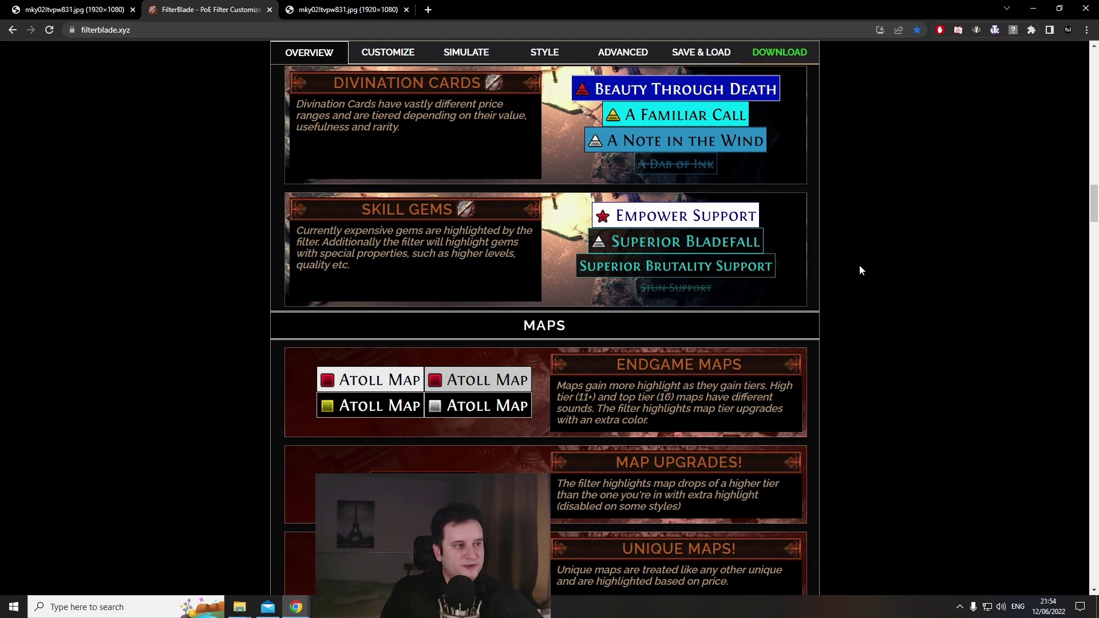
{"action": "scroll", "coordinate": [882, 286], "scroll_direction": "down", "scroll_amount": 14}
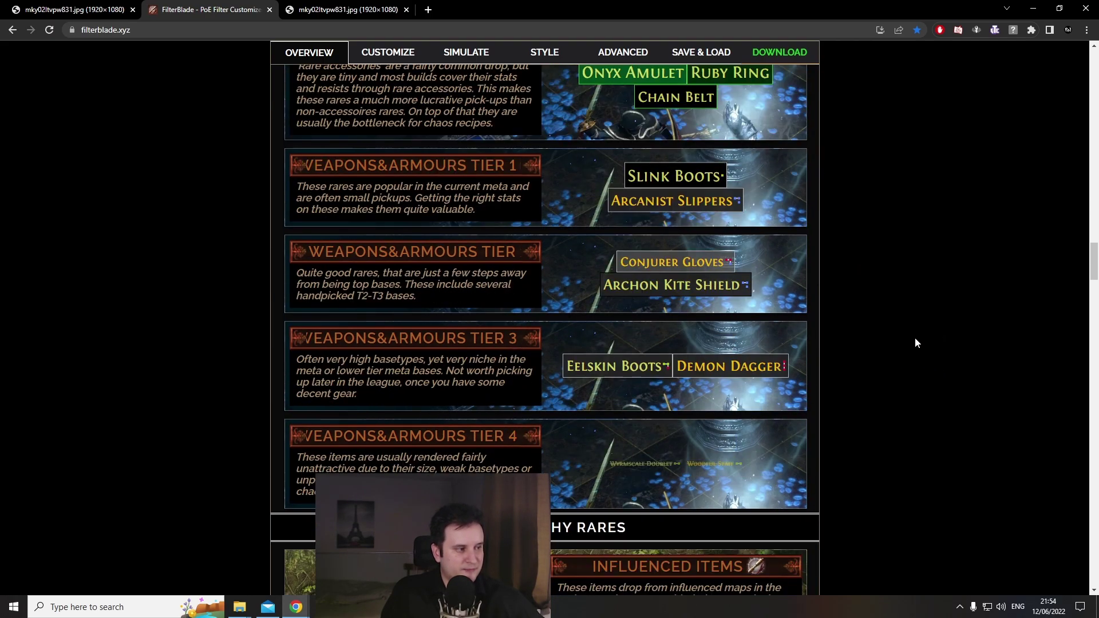
{"action": "scroll", "coordinate": [915, 342], "scroll_direction": "down", "scroll_amount": 5}
{"action": "scroll", "coordinate": [914, 342], "scroll_direction": "up", "scroll_amount": 5}
Preview the Elder style on the currency, Sentinel and notable drops sections and return the style to Normal
{"action": "scroll", "coordinate": [919, 351], "scroll_direction": "up", "scroll_amount": 20}
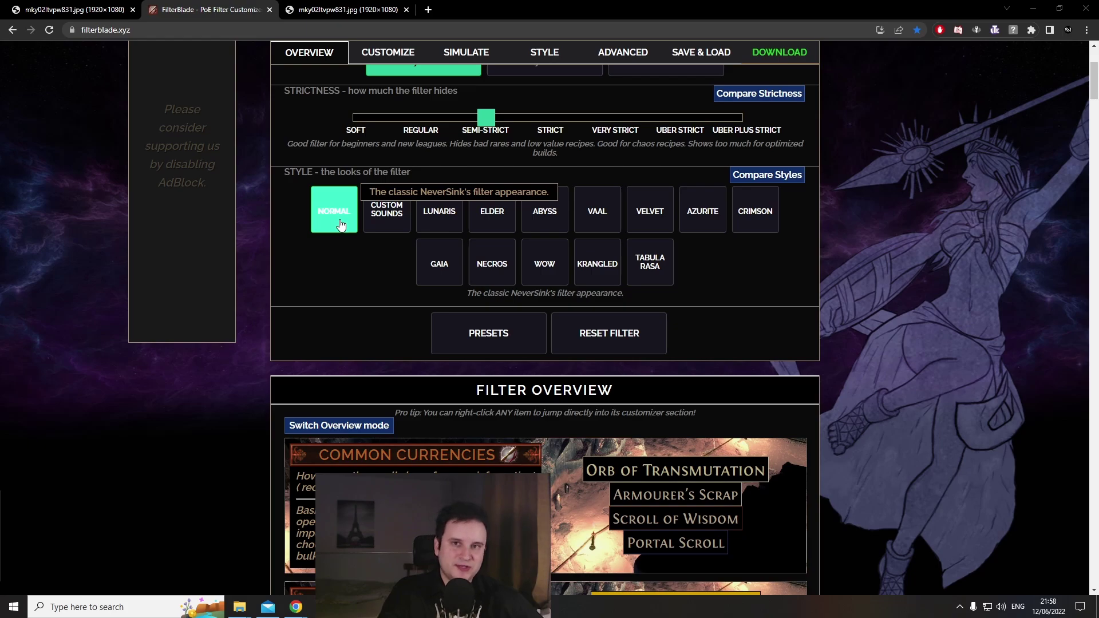
{"action": "left_click", "coordinate": [496, 224]}
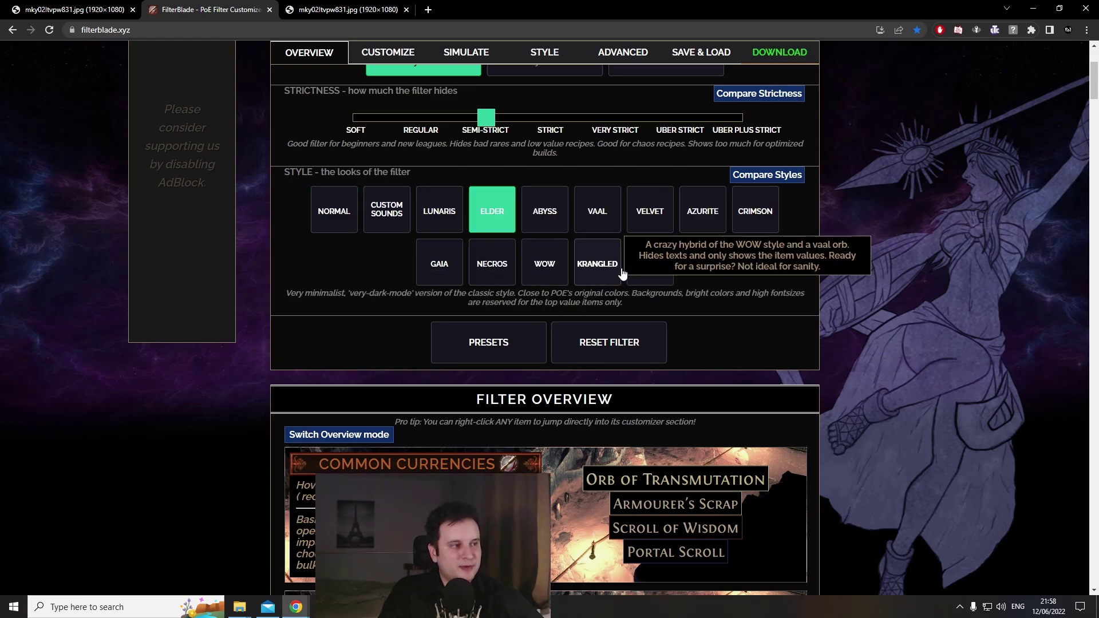
{"action": "scroll", "coordinate": [817, 318], "scroll_direction": "down", "scroll_amount": 15}
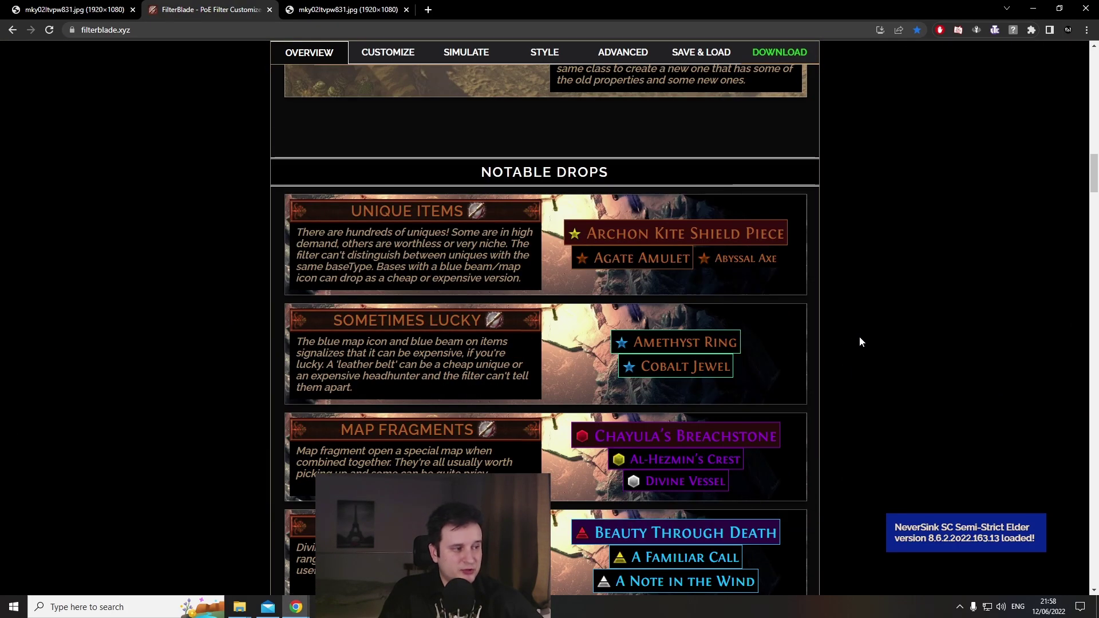
{"action": "scroll", "coordinate": [860, 342], "scroll_direction": "down", "scroll_amount": 3}
{"action": "scroll", "coordinate": [915, 324], "scroll_direction": "down", "scroll_amount": 10}
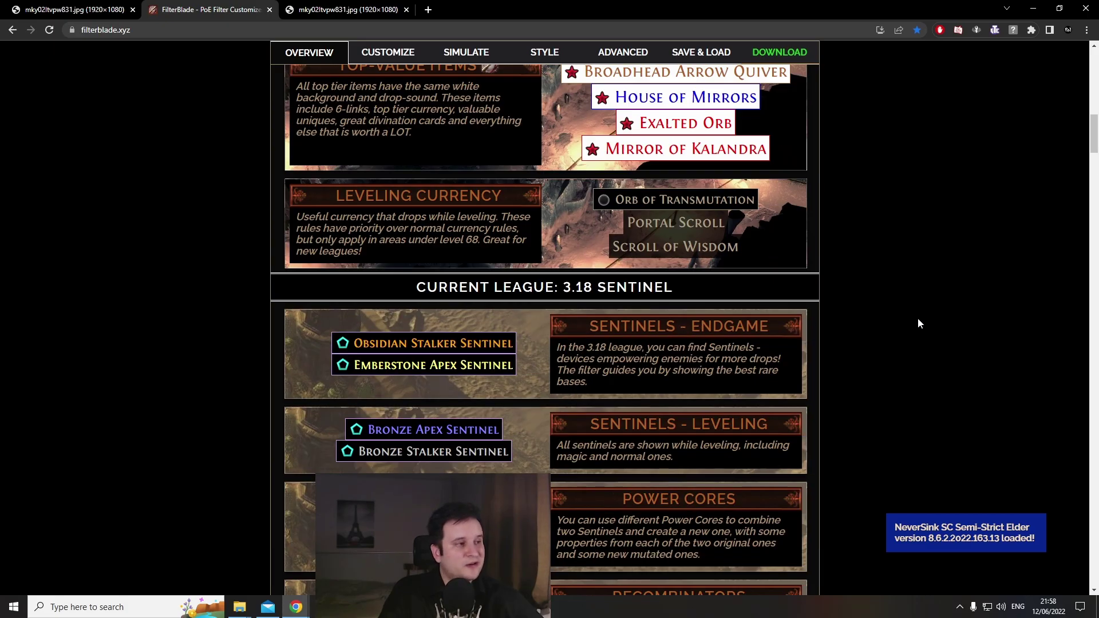
{"action": "scroll", "coordinate": [909, 320], "scroll_direction": "up", "scroll_amount": 20}
{"action": "scroll", "coordinate": [469, 324], "scroll_direction": "down", "scroll_amount": 4}
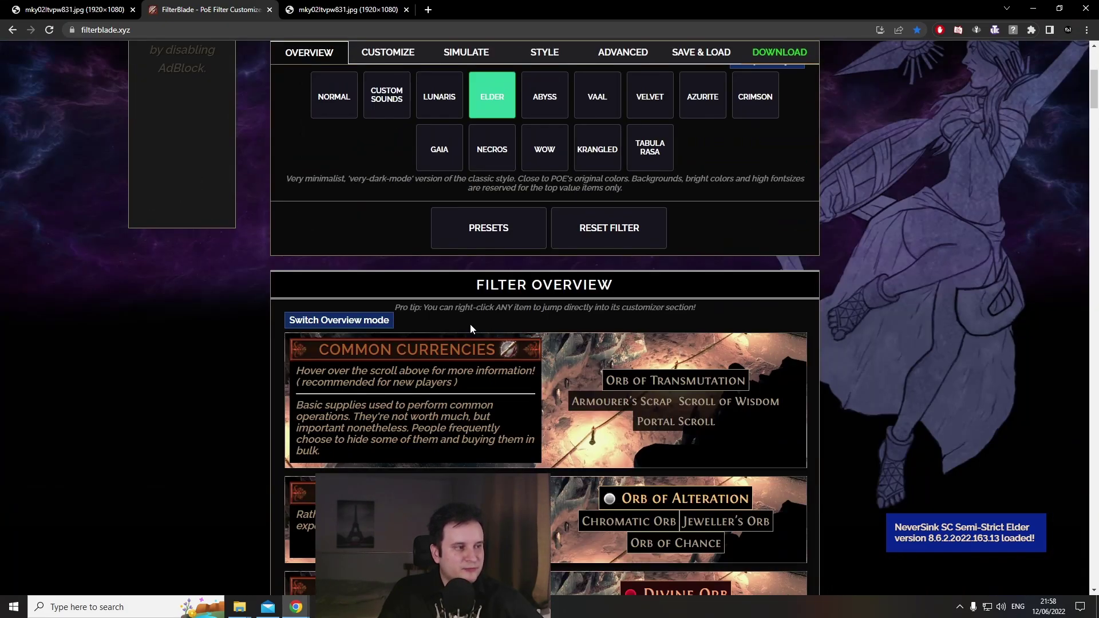
{"action": "left_click", "coordinate": [336, 102]}
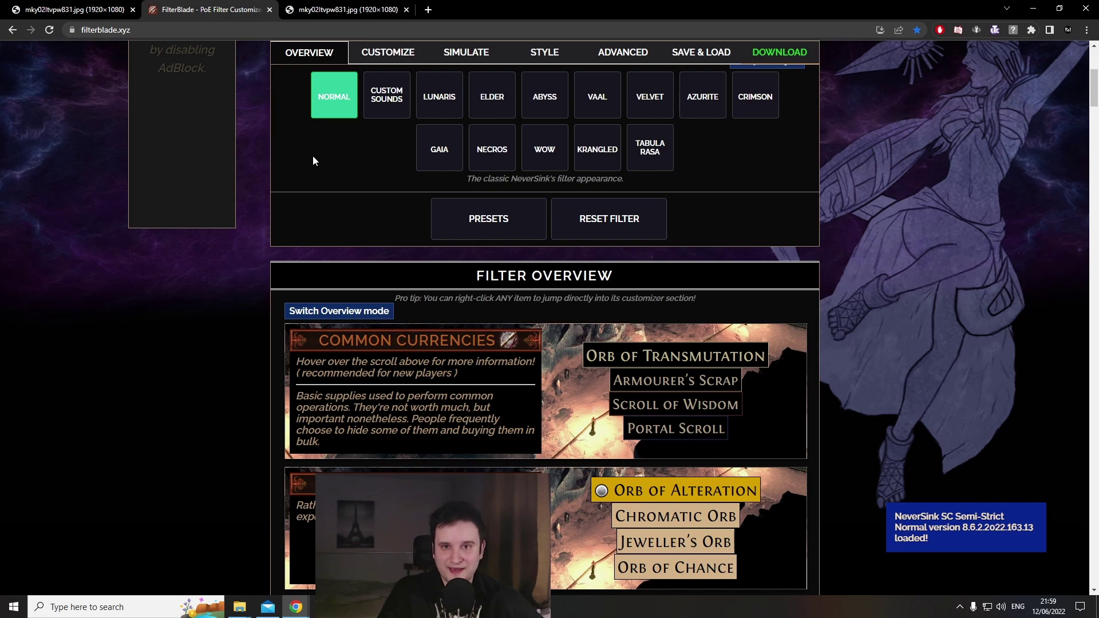
Open the presets, look through the official presets and their search categories, and close them without adding any
{"action": "middle_click", "coordinate": [288, 247]}
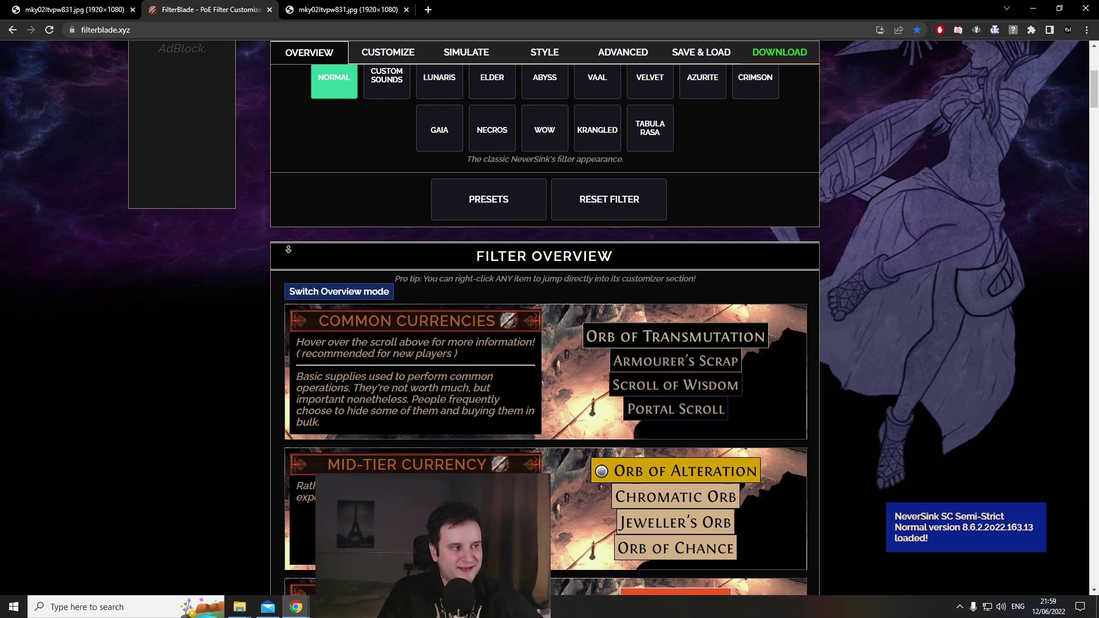
{"action": "middle_click", "coordinate": [353, 139]}
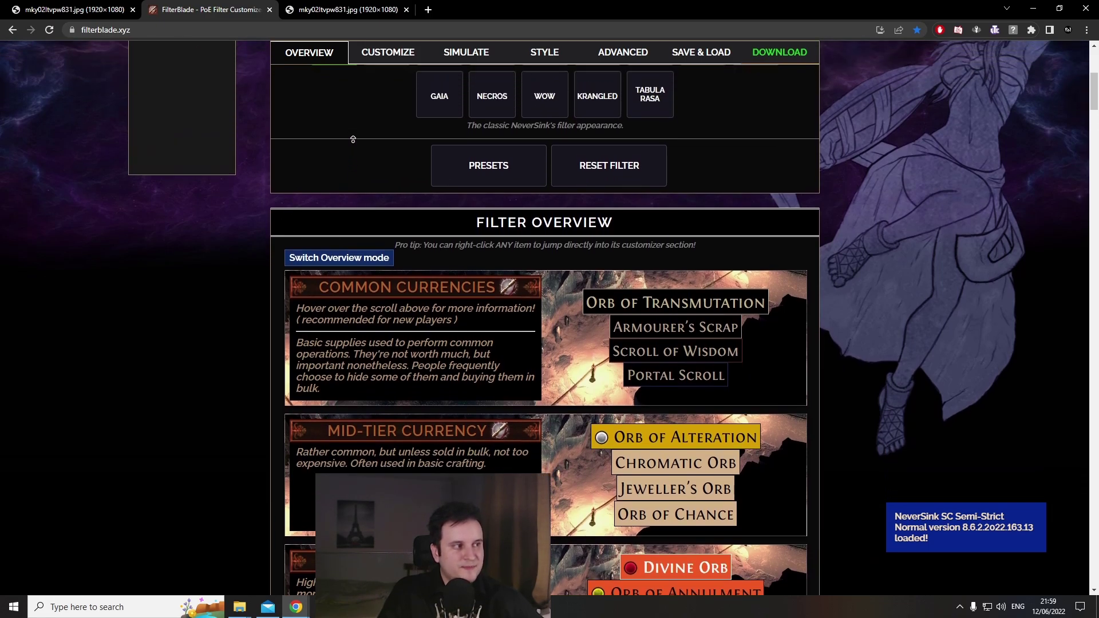
{"action": "left_click", "coordinate": [488, 189]}
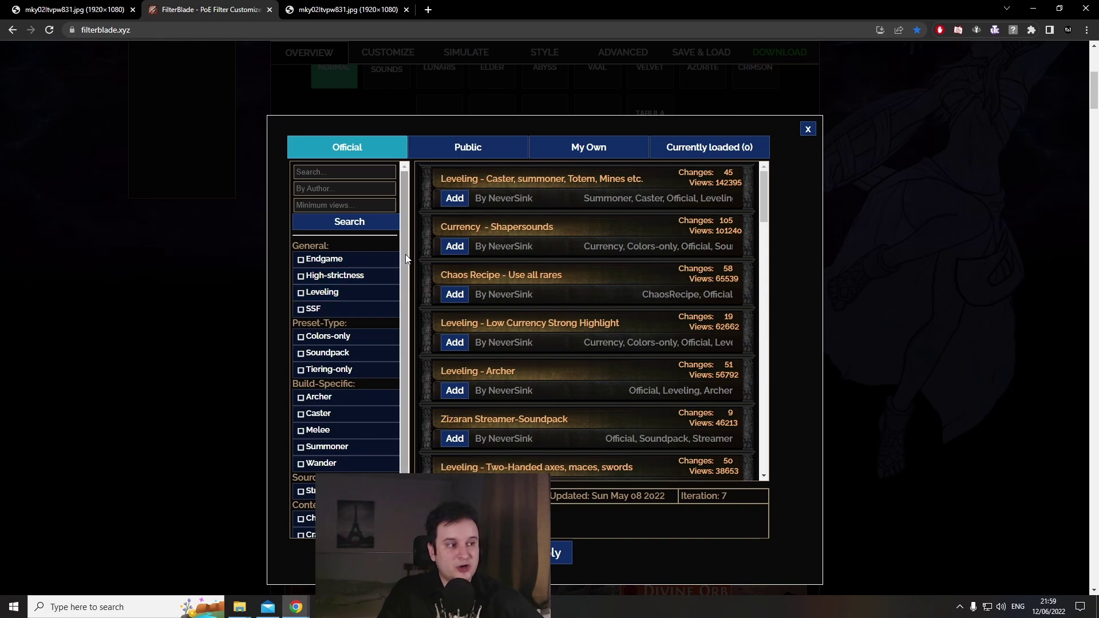
{"action": "left_click_drag", "start_coordinate": [406, 259], "coordinate": [405, 310]}
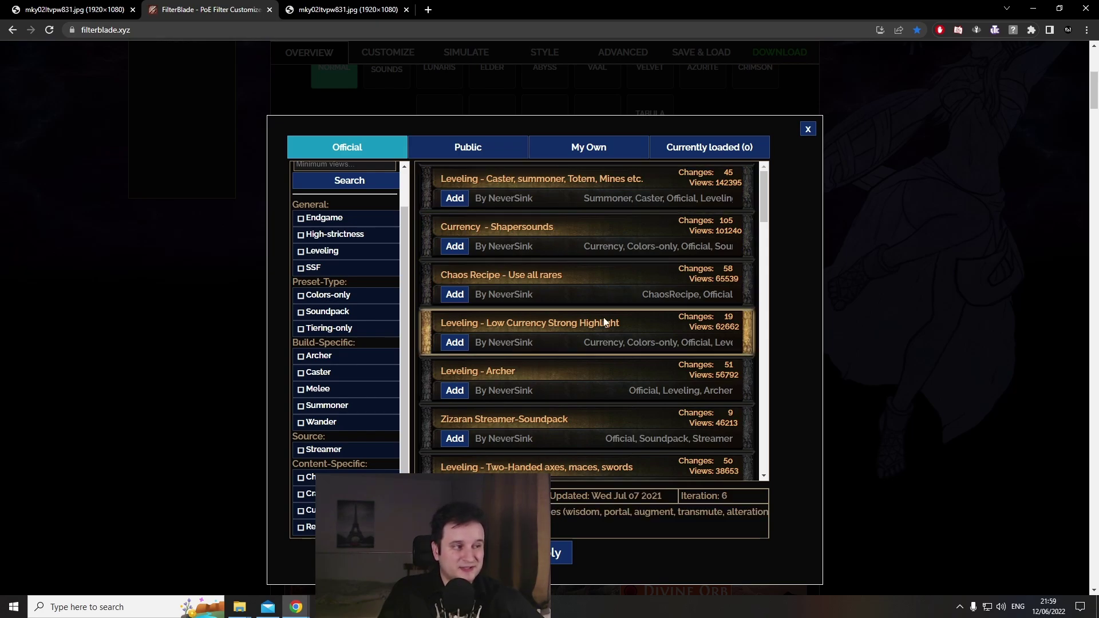
{"action": "left_click", "coordinate": [807, 129]}
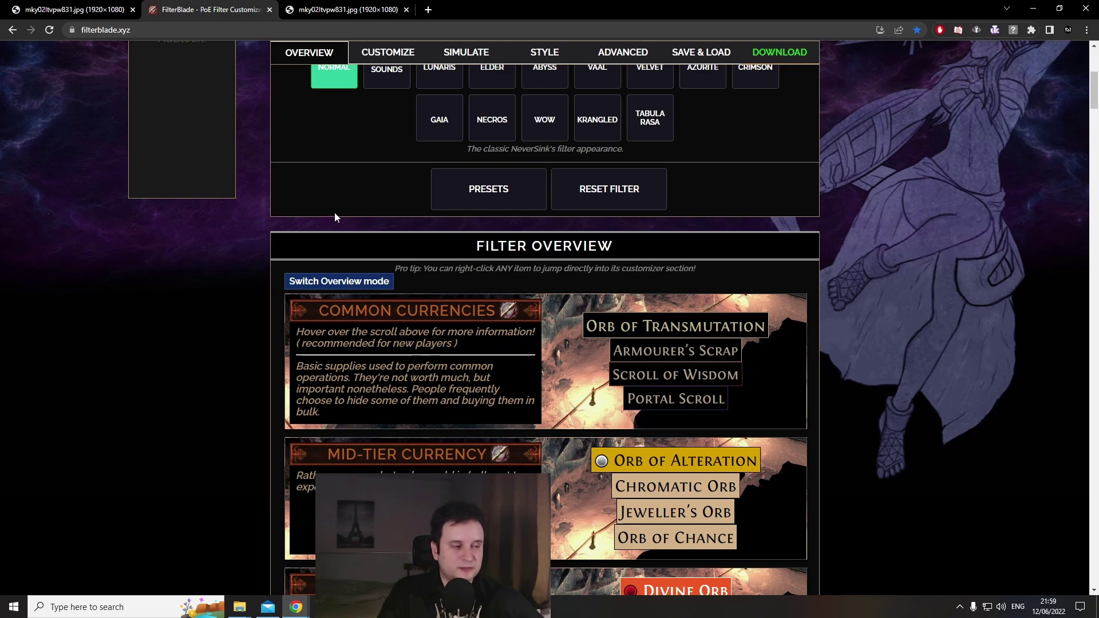
Highlight the Filter Overview heading and read the detailed explanation for Mid-Tier Currency
{"action": "scroll", "coordinate": [321, 216], "scroll_direction": "down", "scroll_amount": 2}
{"action": "scroll", "coordinate": [289, 246], "scroll_direction": "down", "scroll_amount": 1}
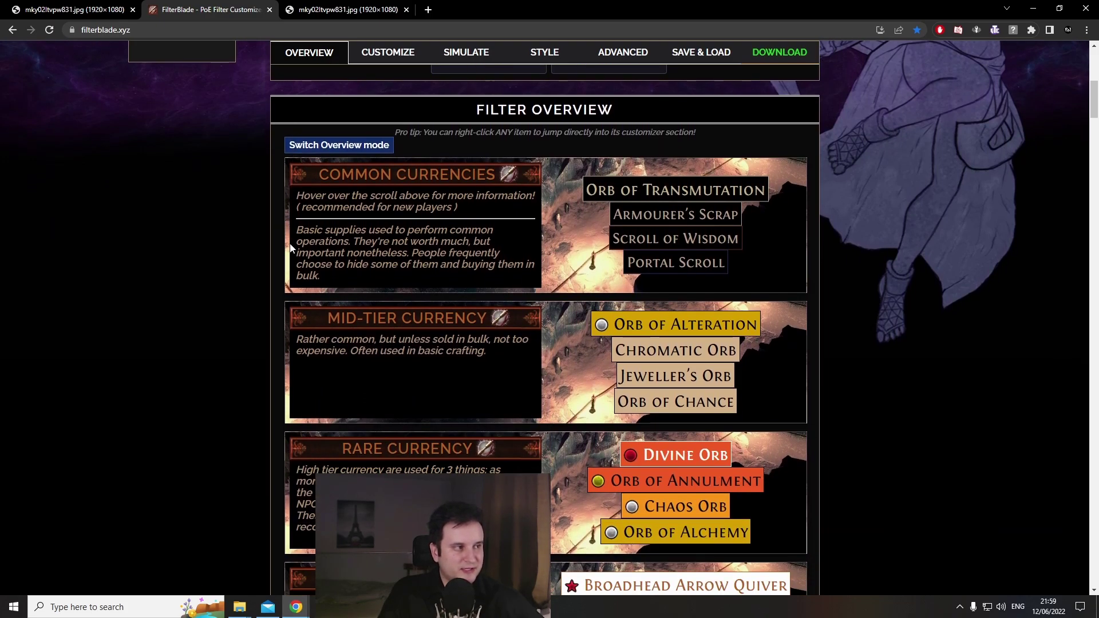
{"action": "left_click_drag", "start_coordinate": [475, 110], "coordinate": [630, 110]}
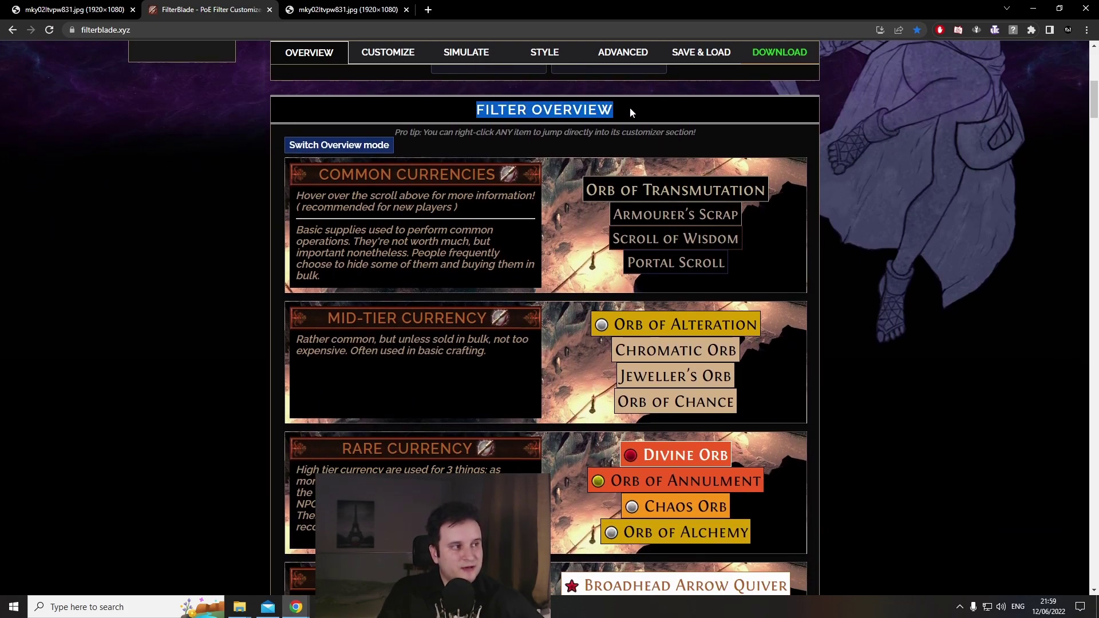
{"action": "left_click", "coordinate": [196, 268]}
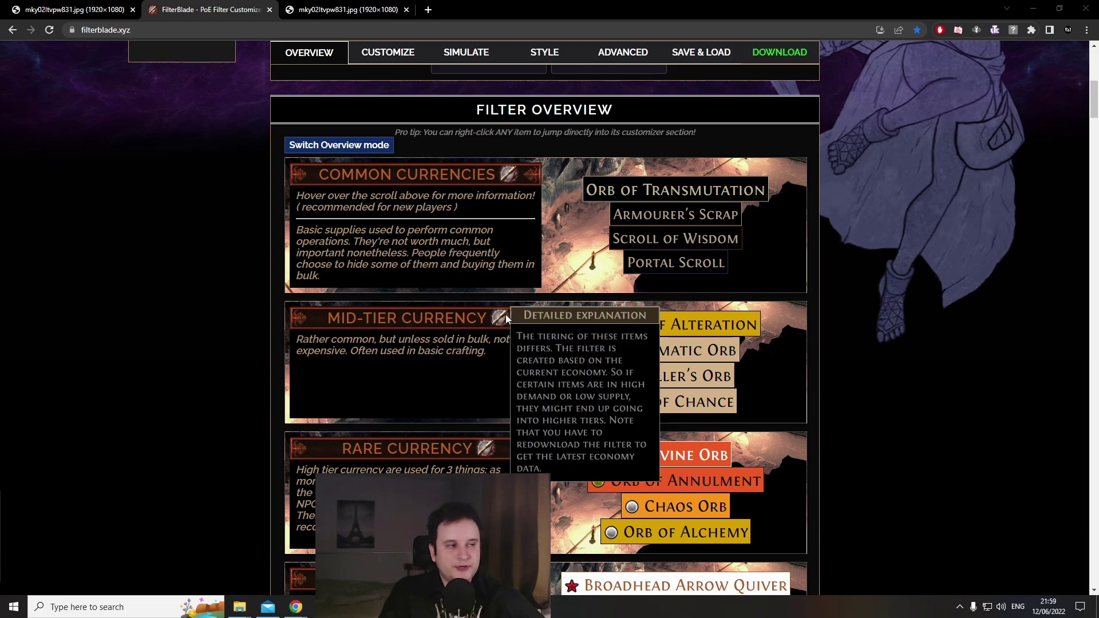
Set the filter strictness to Uber Strict and review which currencies it hides in the overview
{"action": "scroll", "coordinate": [534, 260], "scroll_direction": "up", "scroll_amount": 8}
{"action": "left_click_drag", "start_coordinate": [491, 221], "coordinate": [679, 217]}
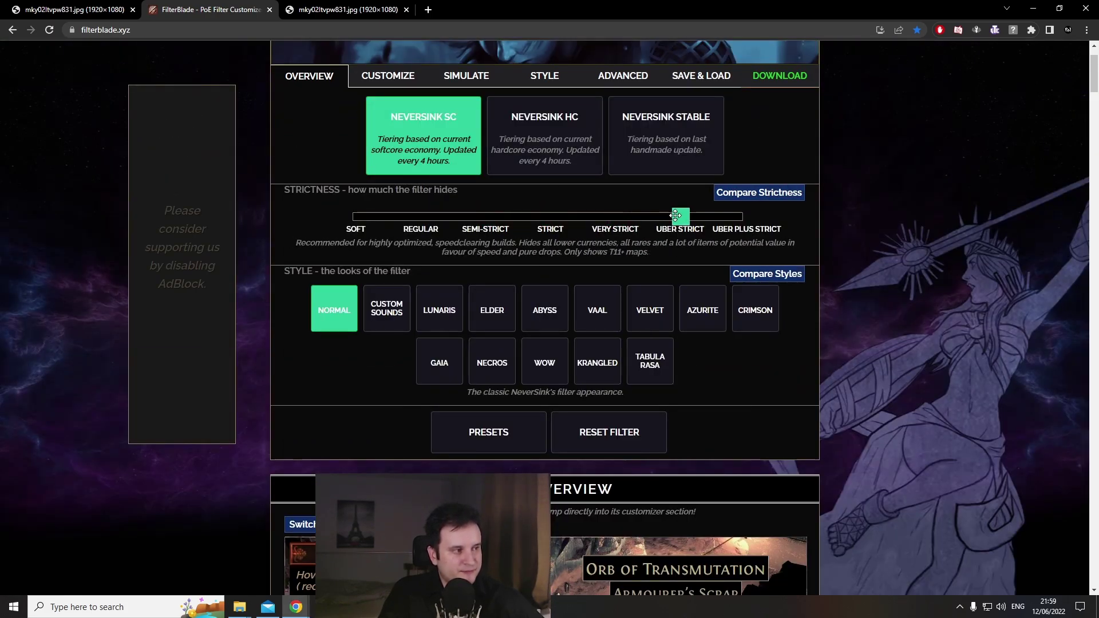
{"action": "scroll", "coordinate": [658, 269], "scroll_direction": "down", "scroll_amount": 4}
{"action": "scroll", "coordinate": [654, 294], "scroll_direction": "down", "scroll_amount": 6}
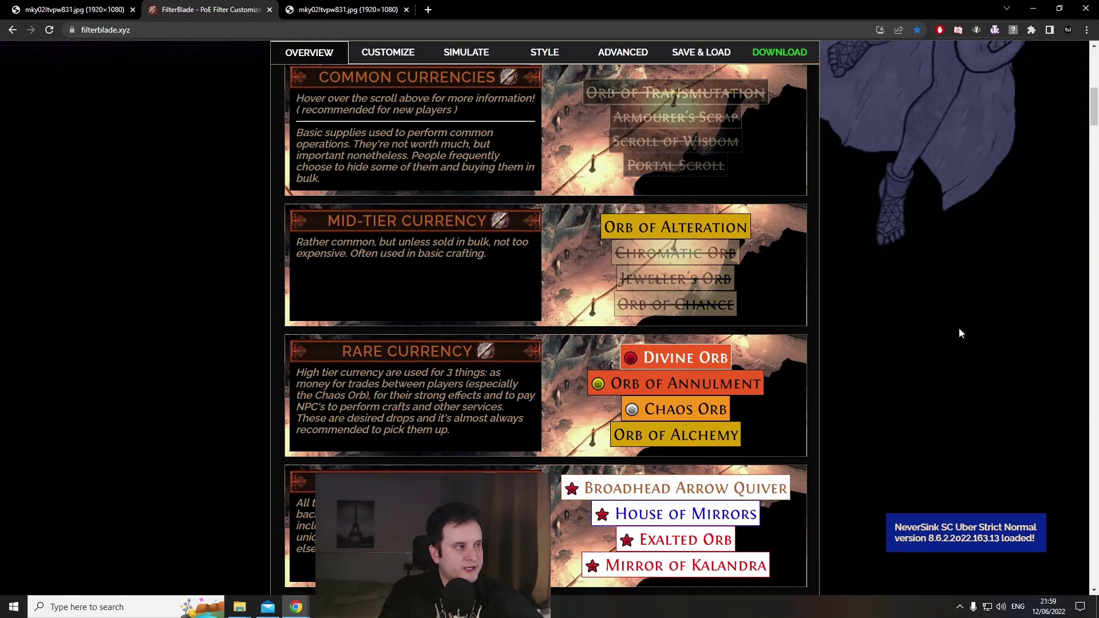
{"action": "mouse_move", "coordinate": [811, 284]}
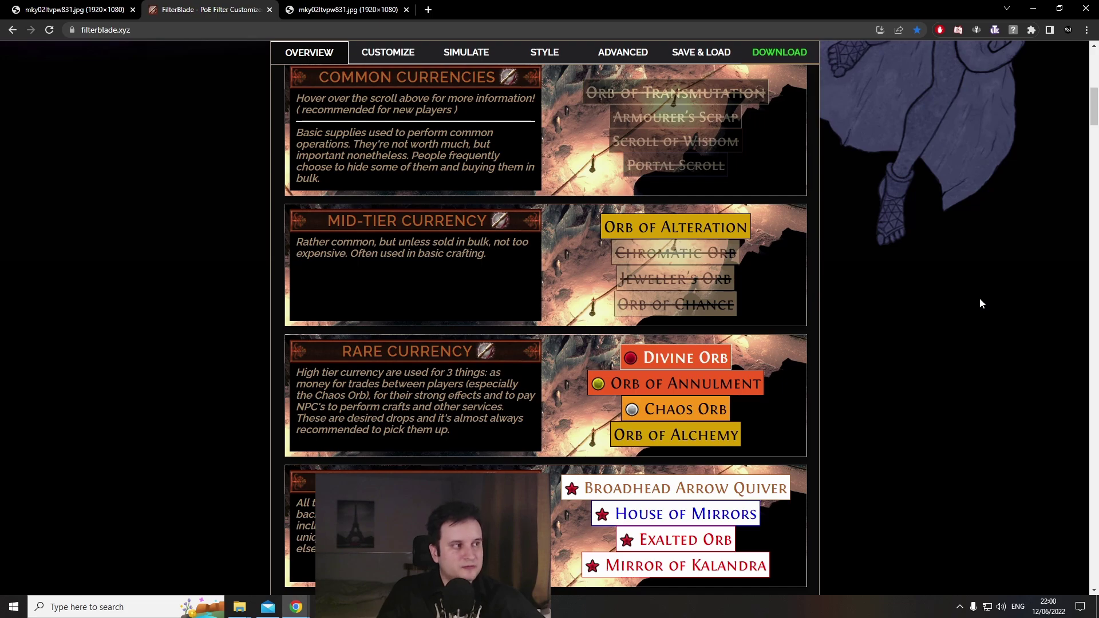
Set the filter strictness to Strict and review the Orb of Transmutation details, the currency tiers and the notable drops
{"action": "scroll", "coordinate": [979, 299], "scroll_direction": "up", "scroll_amount": 8}
{"action": "left_click", "coordinate": [612, 214]}
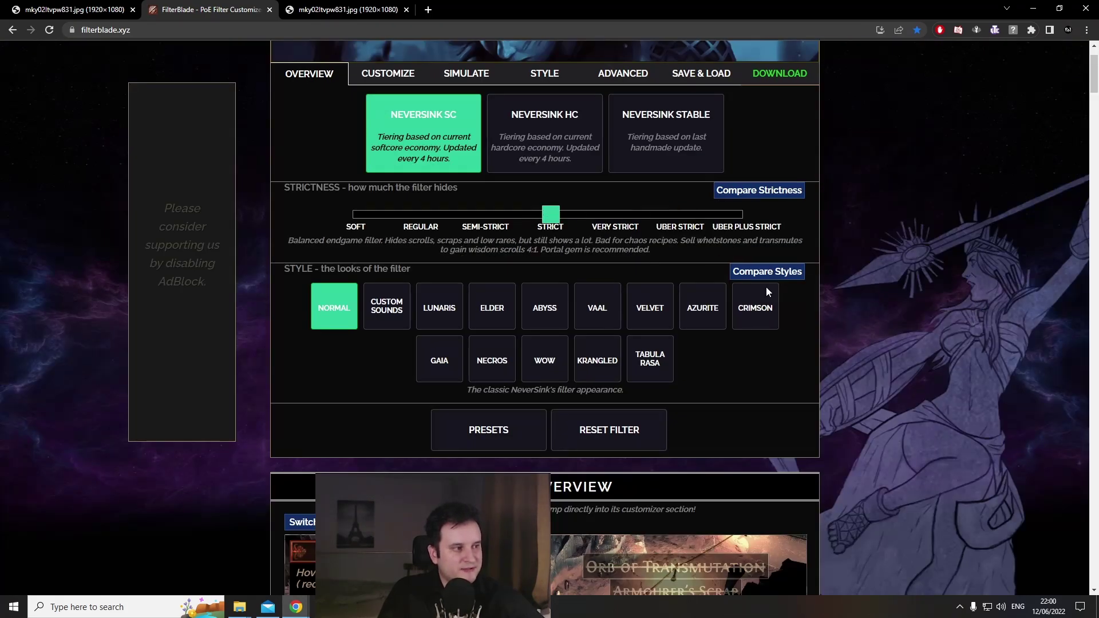
{"action": "scroll", "coordinate": [943, 321], "scroll_direction": "down", "scroll_amount": 8}
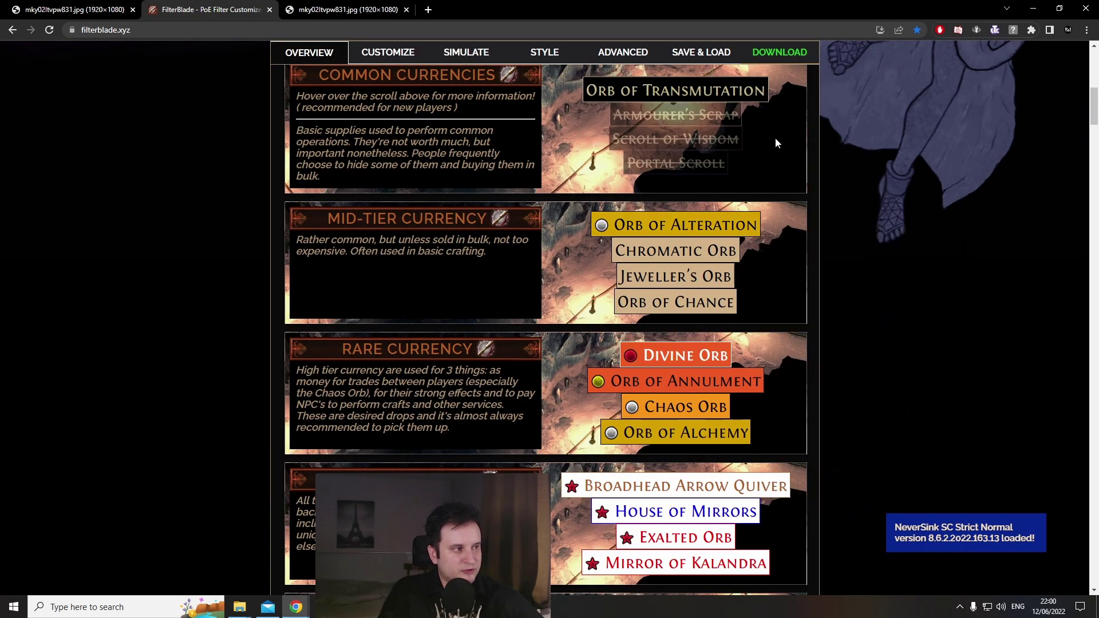
{"action": "mouse_move", "coordinate": [681, 93]}
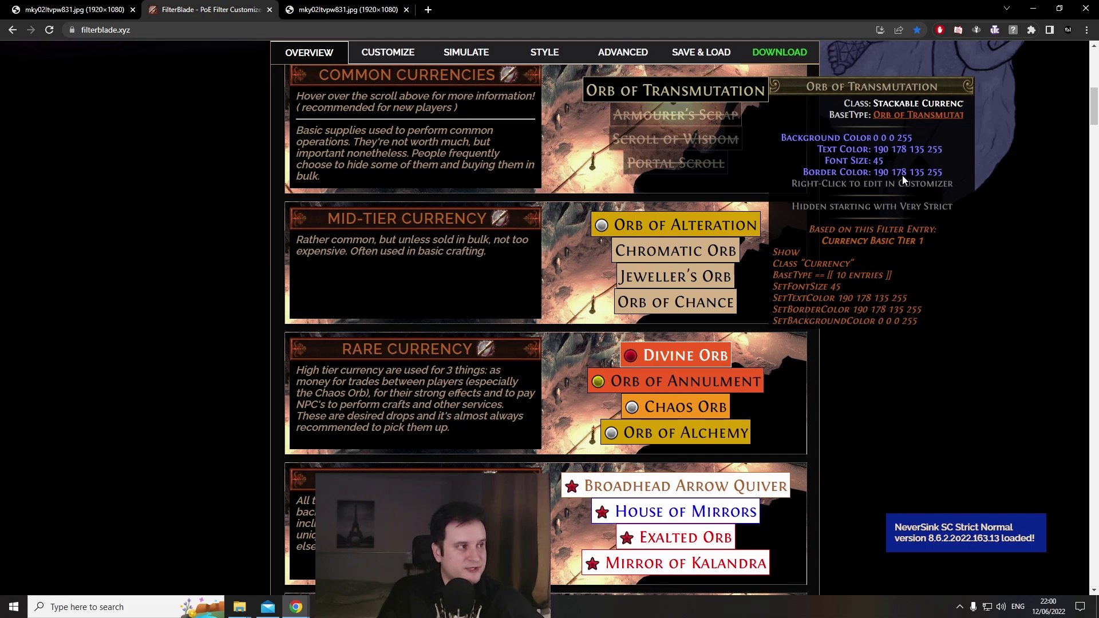
{"action": "scroll", "coordinate": [975, 258], "scroll_direction": "down", "scroll_amount": 2}
{"action": "scroll", "coordinate": [976, 273], "scroll_direction": "down", "scroll_amount": 5}
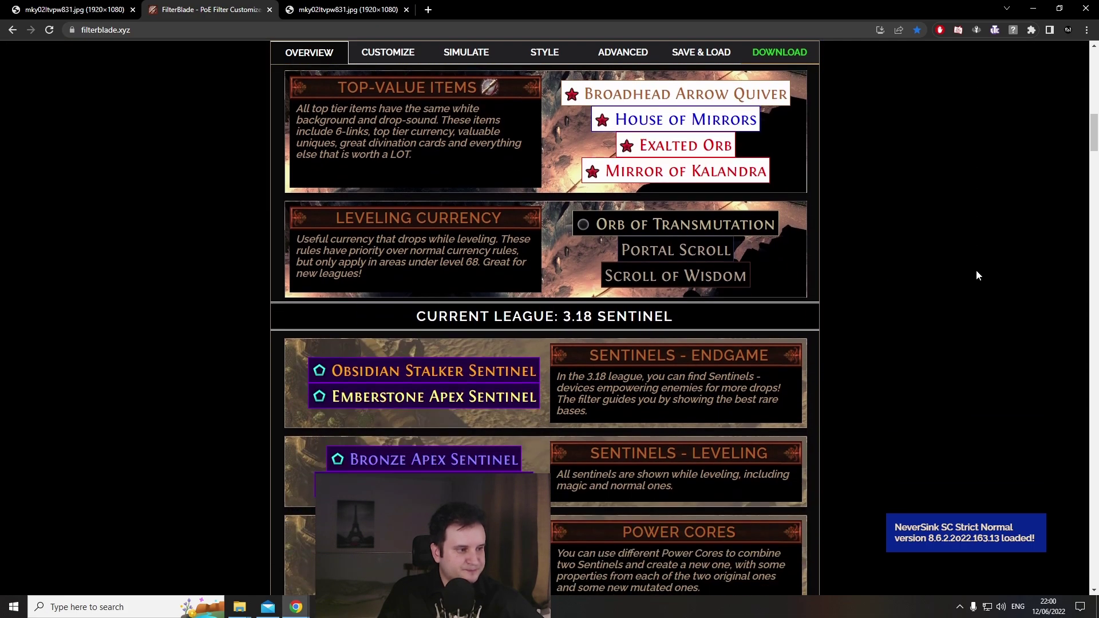
{"action": "scroll", "coordinate": [971, 275], "scroll_direction": "up", "scroll_amount": 2}
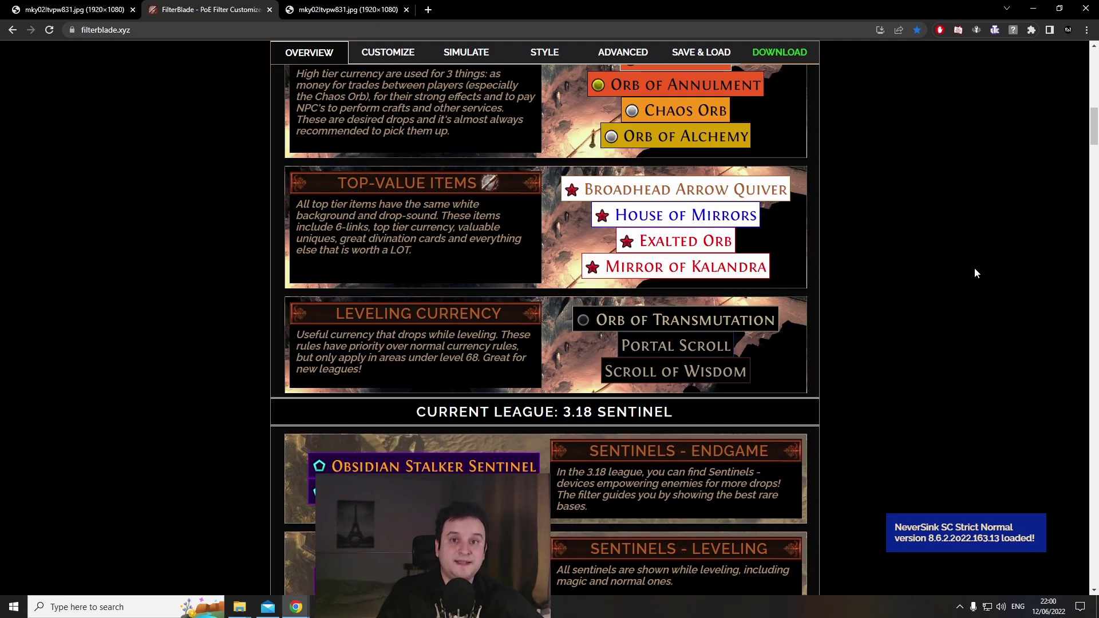
{"action": "scroll", "coordinate": [976, 269], "scroll_direction": "down", "scroll_amount": 13}
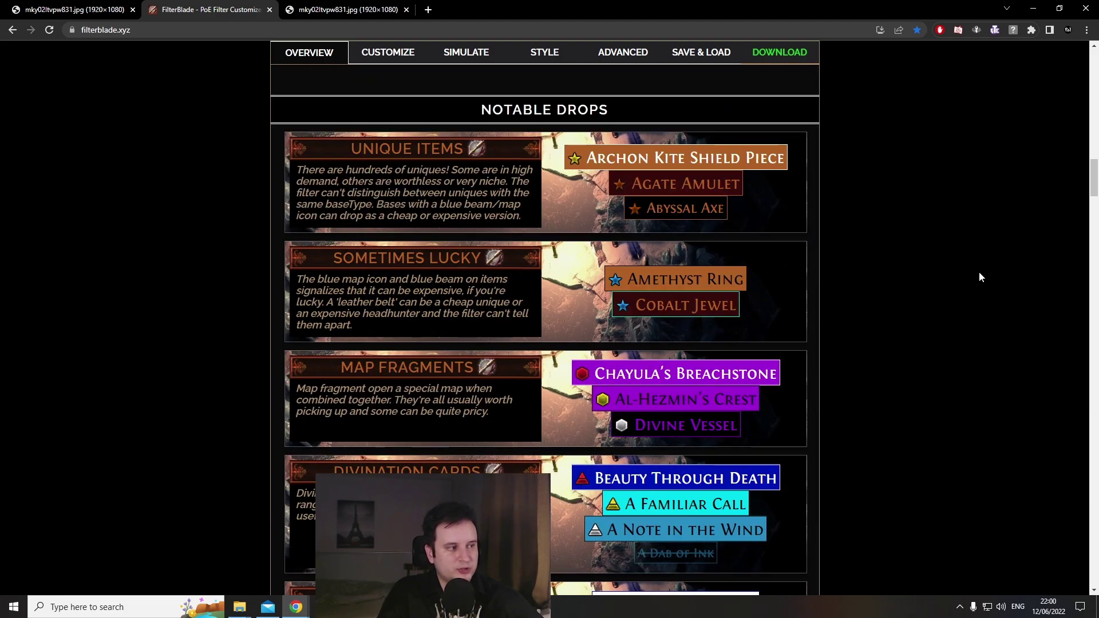
Review the overview's divination cards, skill gems, maps, noteworthy rares and vendor recipes, including the Chromatic Orb recipe items, under Strict
{"action": "scroll", "coordinate": [979, 277], "scroll_direction": "down", "scroll_amount": 7}
{"action": "mouse_move", "coordinate": [691, 183]}
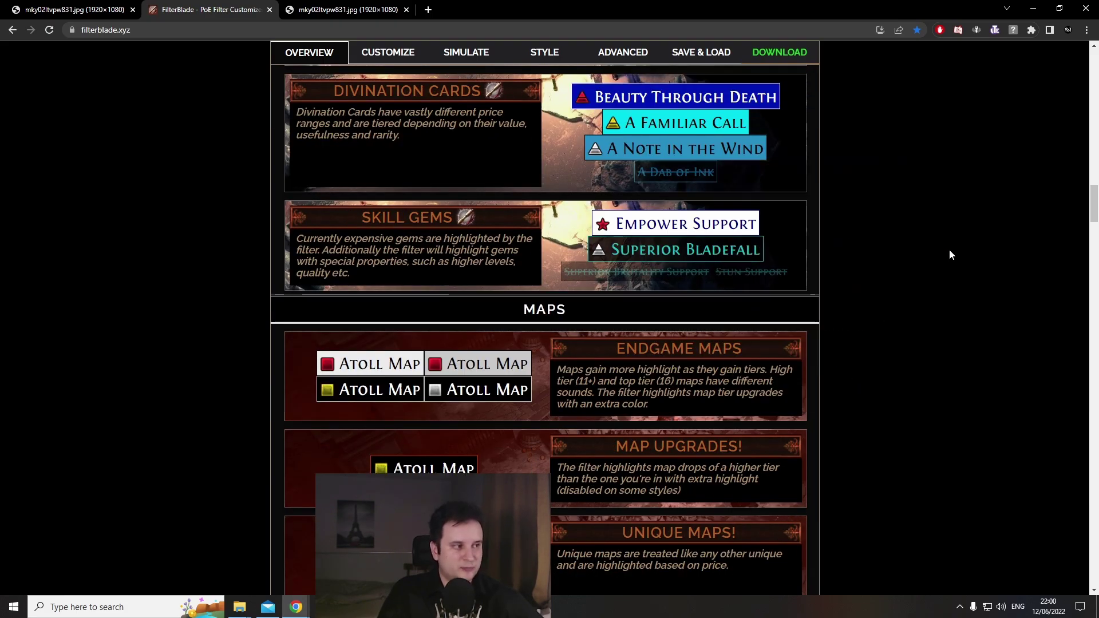
{"action": "scroll", "coordinate": [938, 284], "scroll_direction": "down", "scroll_amount": 1}
{"action": "mouse_move", "coordinate": [628, 202]}
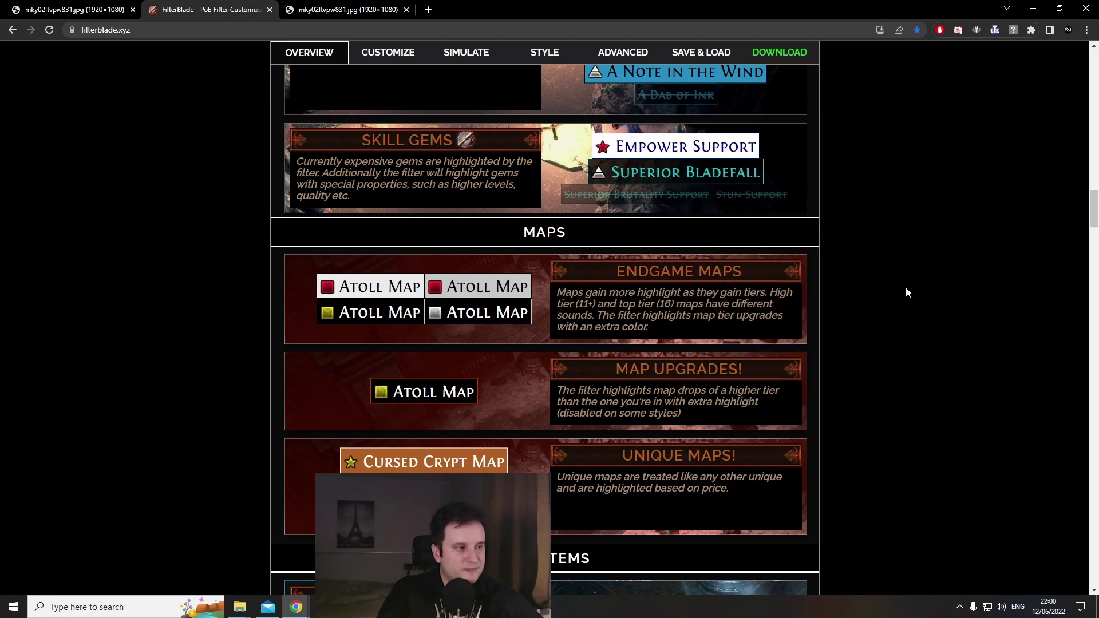
{"action": "scroll", "coordinate": [905, 286], "scroll_direction": "down", "scroll_amount": 7}
{"action": "scroll", "coordinate": [906, 359], "scroll_direction": "down", "scroll_amount": 20}
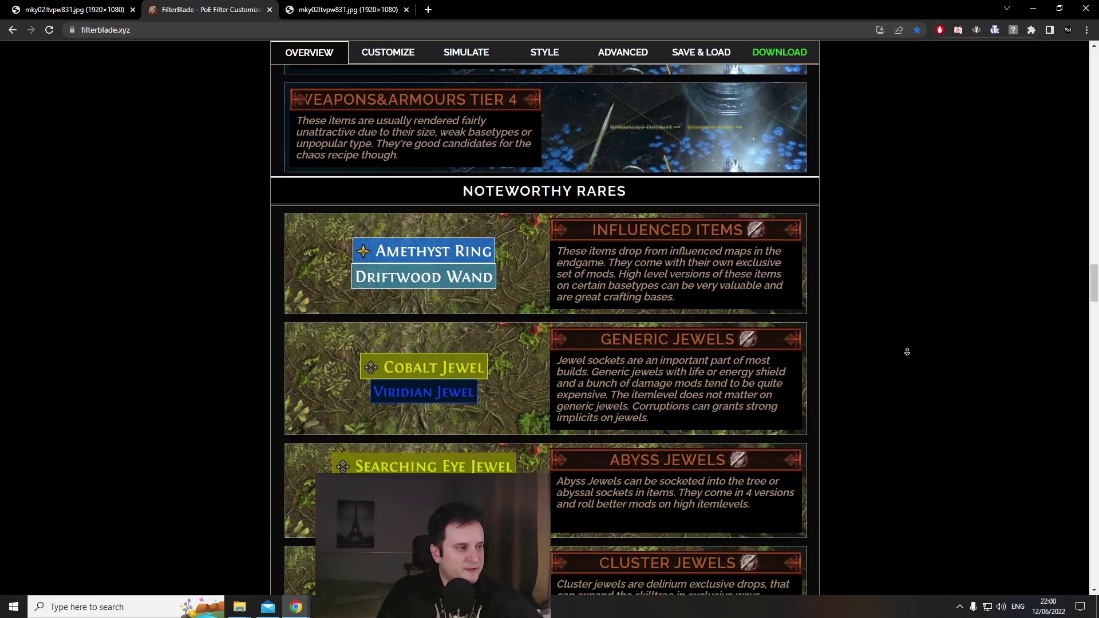
{"action": "scroll", "coordinate": [895, 269], "scroll_direction": "up", "scroll_amount": 3}
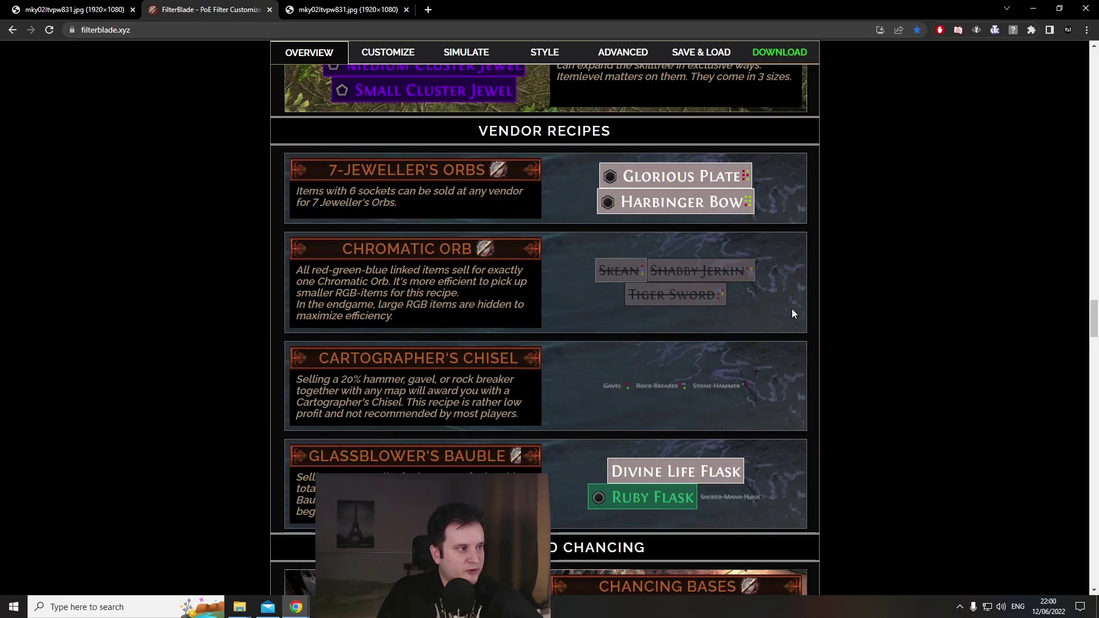
{"action": "mouse_move", "coordinate": [661, 270]}
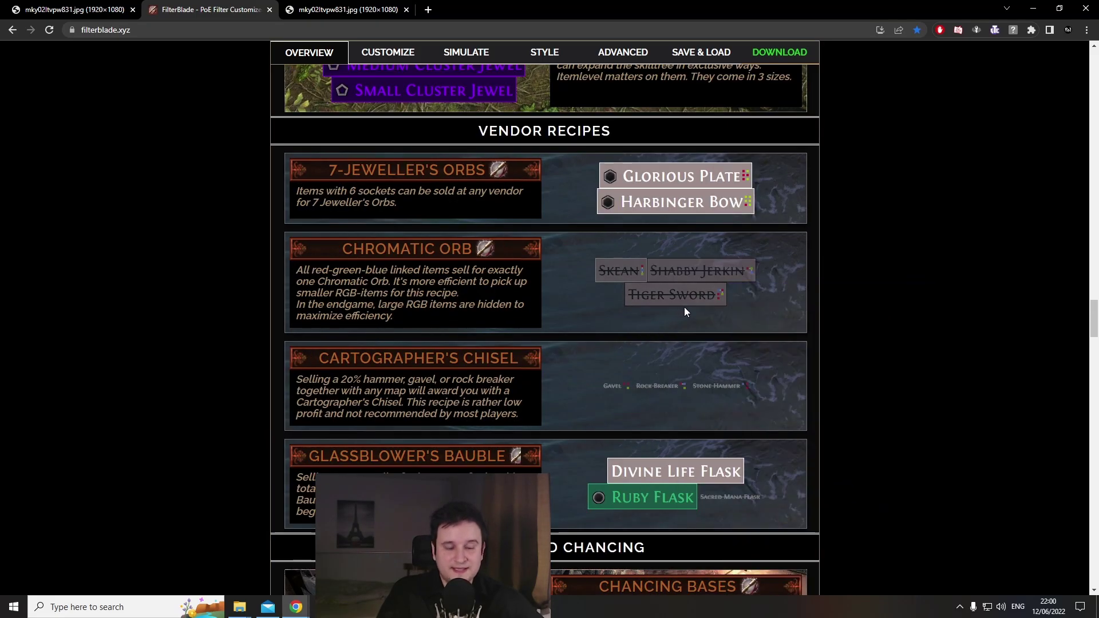
{"action": "scroll", "coordinate": [684, 307], "scroll_direction": "down", "scroll_amount": 11}
{"action": "scroll", "coordinate": [976, 445], "scroll_direction": "up", "scroll_amount": 2}
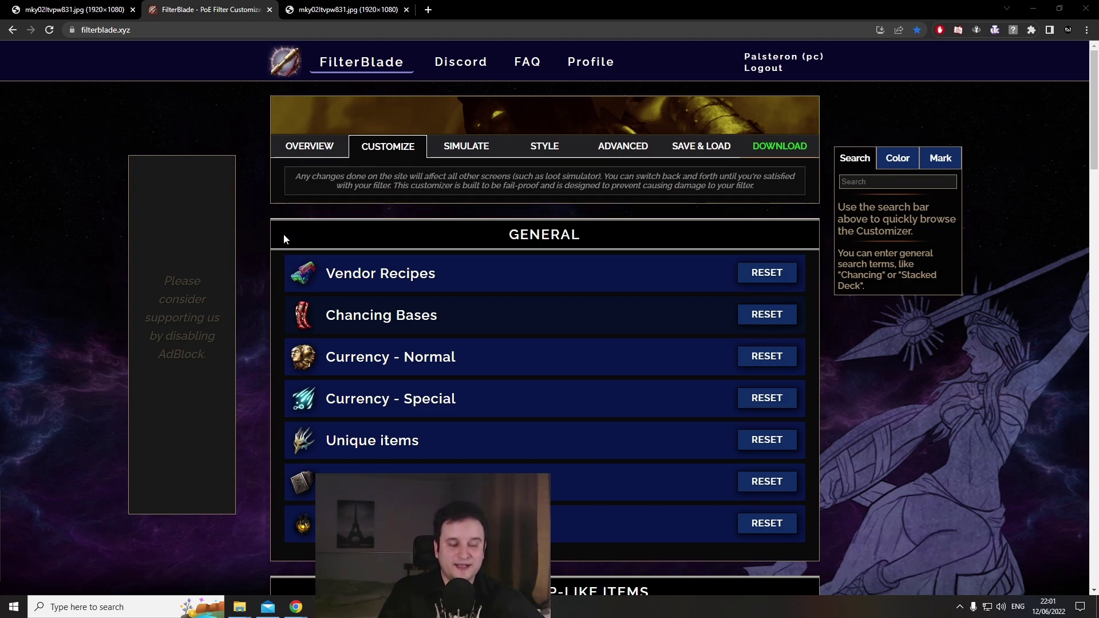
Look through the customizer's rule categories, from General and the map-like items to the Endgame sections
{"action": "scroll", "coordinate": [251, 246], "scroll_direction": "down", "scroll_amount": 1}
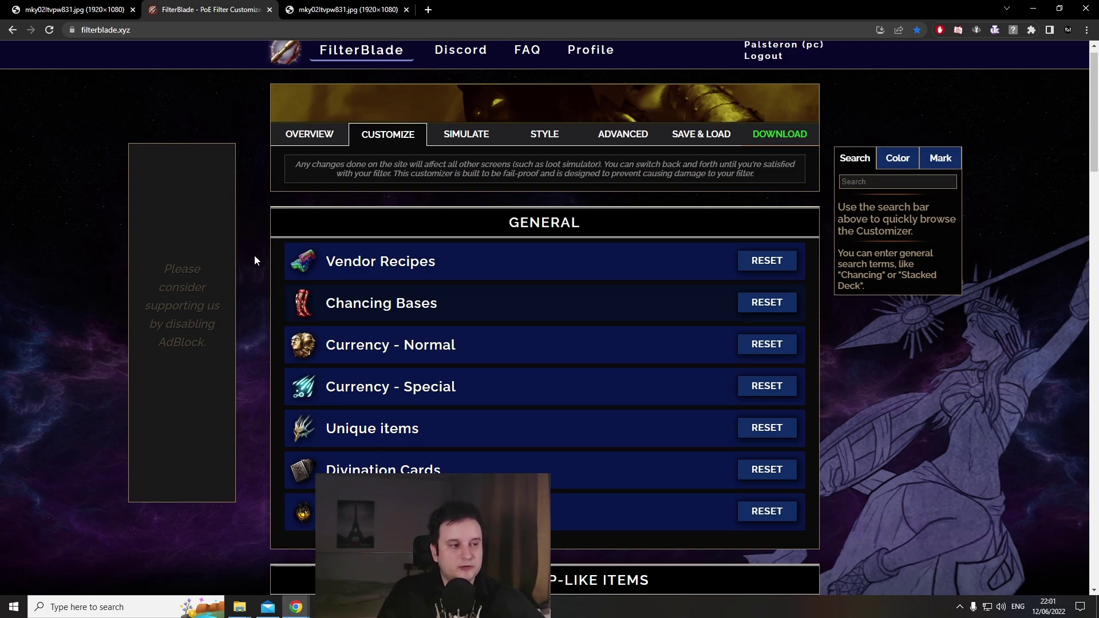
{"action": "scroll", "coordinate": [254, 255], "scroll_direction": "down", "scroll_amount": 2}
{"action": "scroll", "coordinate": [265, 297], "scroll_direction": "down", "scroll_amount": 8}
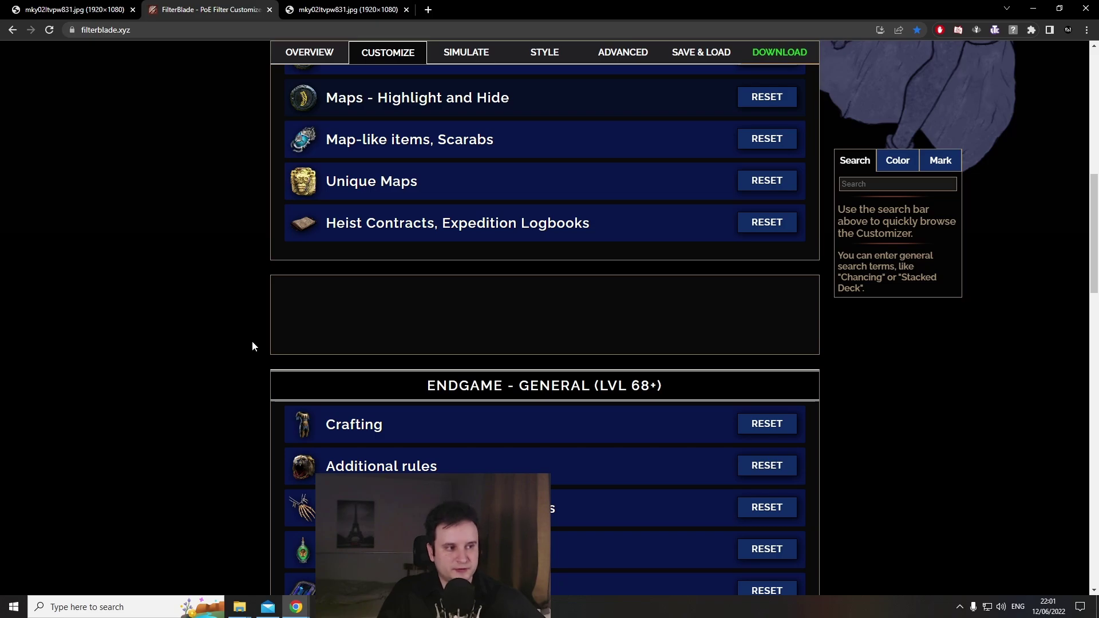
{"action": "scroll", "coordinate": [239, 404], "scroll_direction": "down", "scroll_amount": 12}
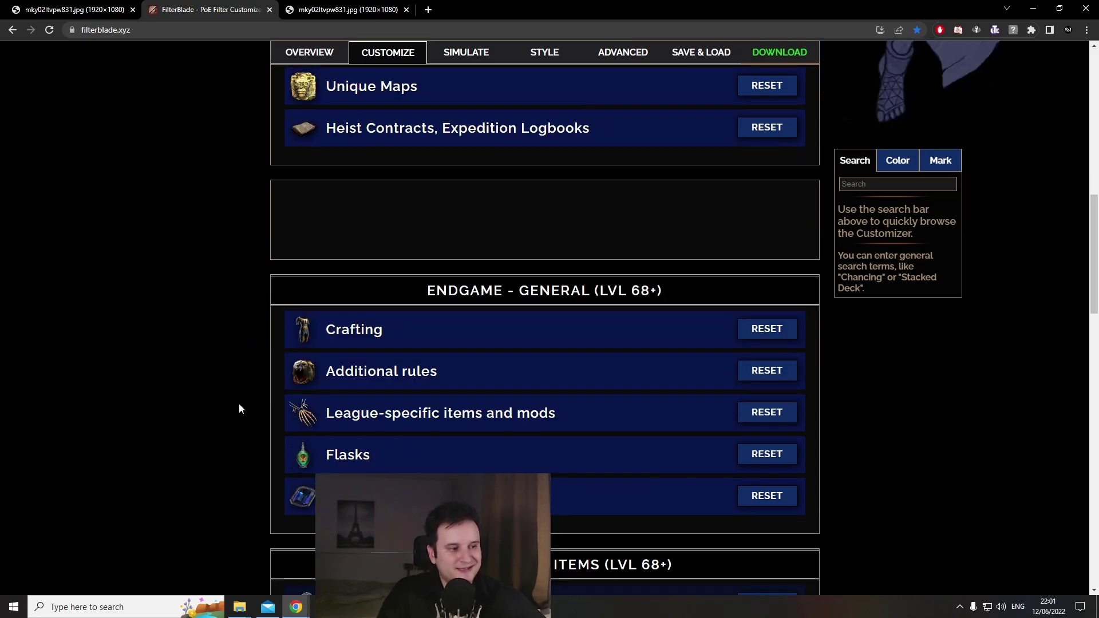
Set the filter strictness to Uber Strict in the overview and generate simulated loot three times to check the drops
{"action": "scroll", "coordinate": [239, 404], "scroll_direction": "up", "scroll_amount": 20}
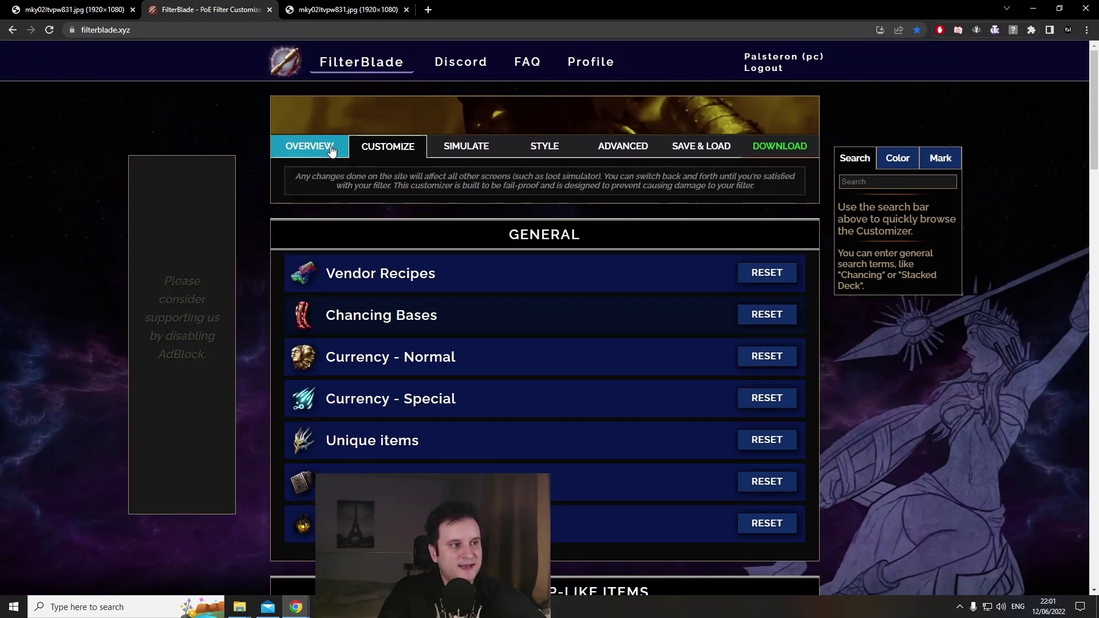
{"action": "left_click", "coordinate": [331, 149]}
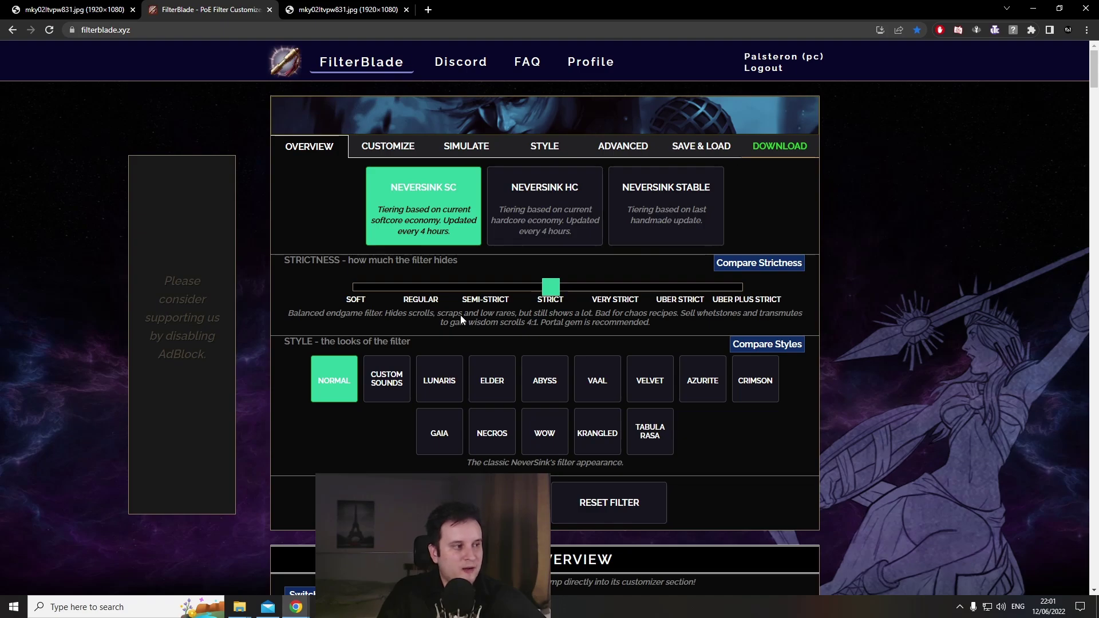
{"action": "left_click_drag", "start_coordinate": [550, 286], "coordinate": [667, 286]}
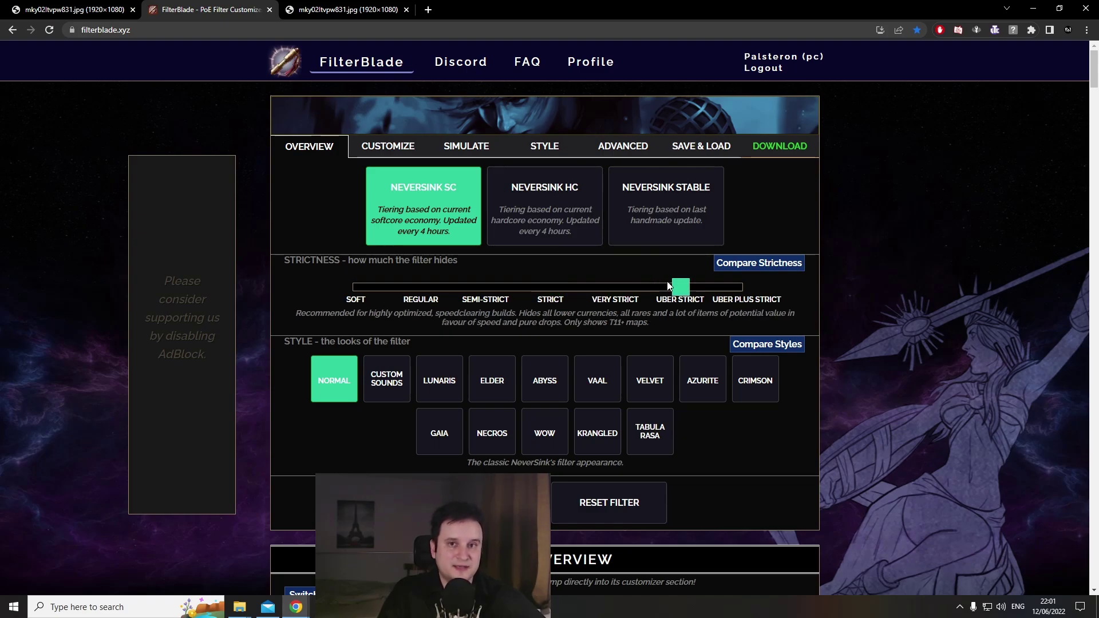
{"action": "left_click", "coordinate": [466, 147]}
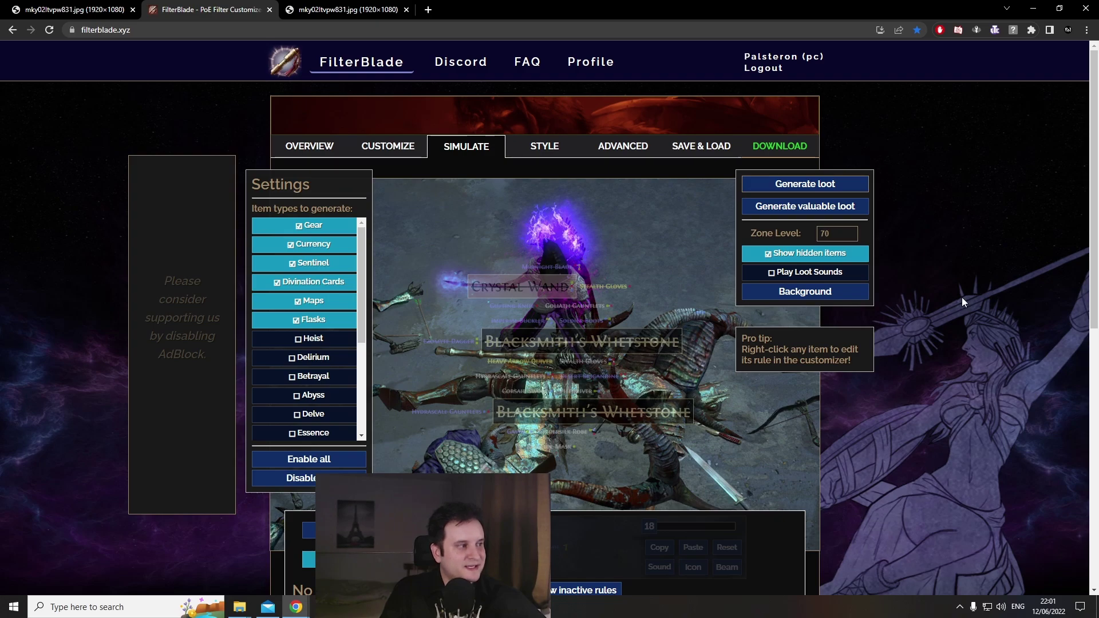
{"action": "left_click", "coordinate": [821, 184]}
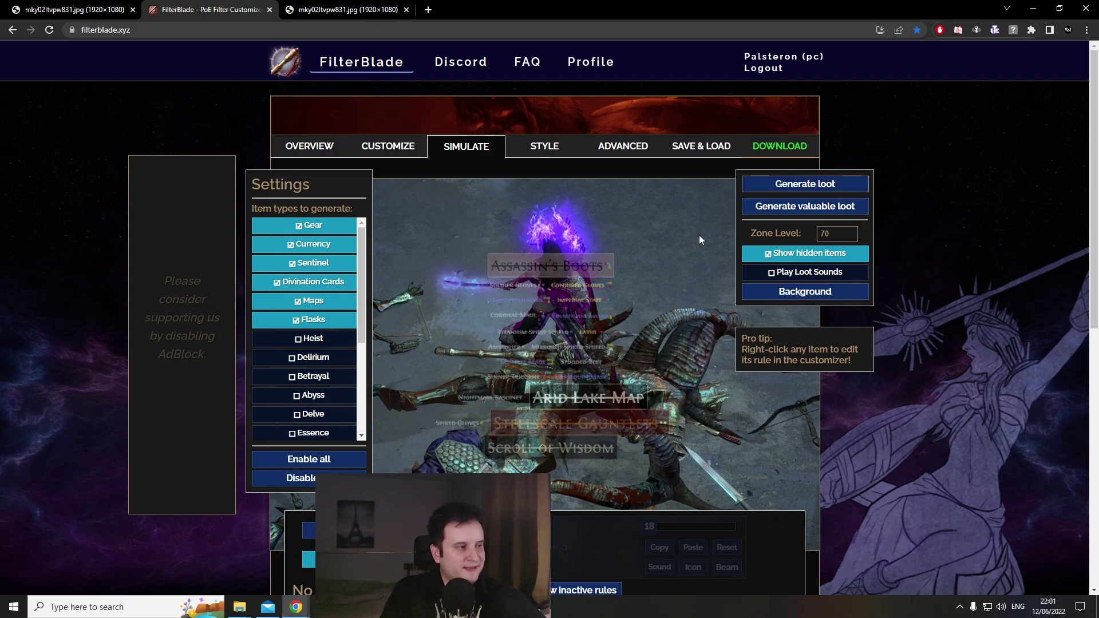
{"action": "left_click", "coordinate": [824, 184]}
{"action": "mouse_move", "coordinate": [571, 334]}
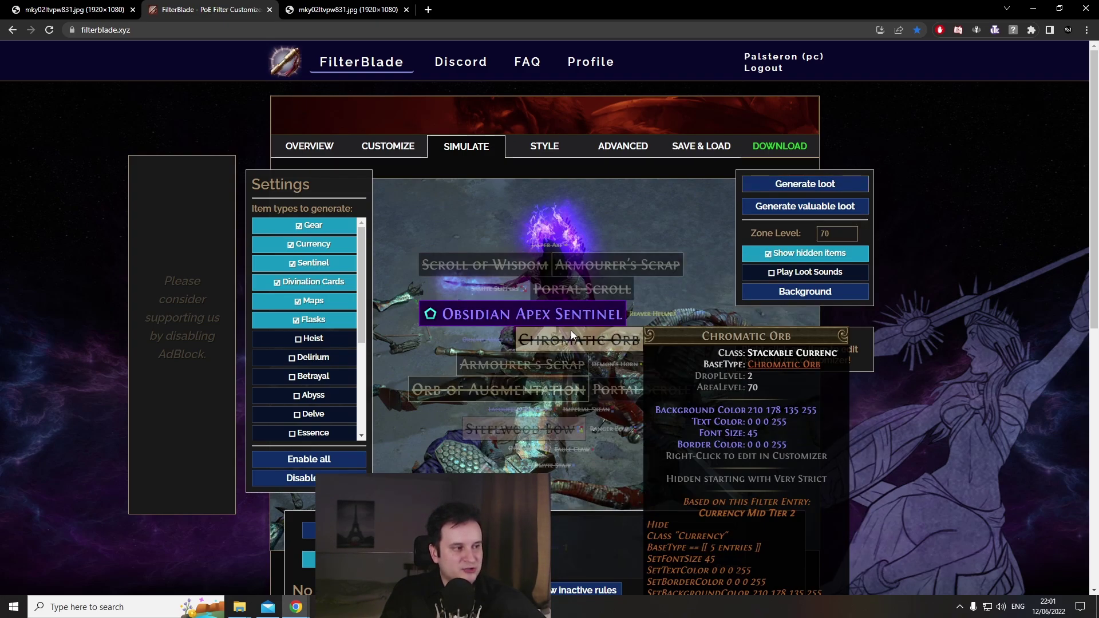
{"action": "left_click", "coordinate": [808, 184]}
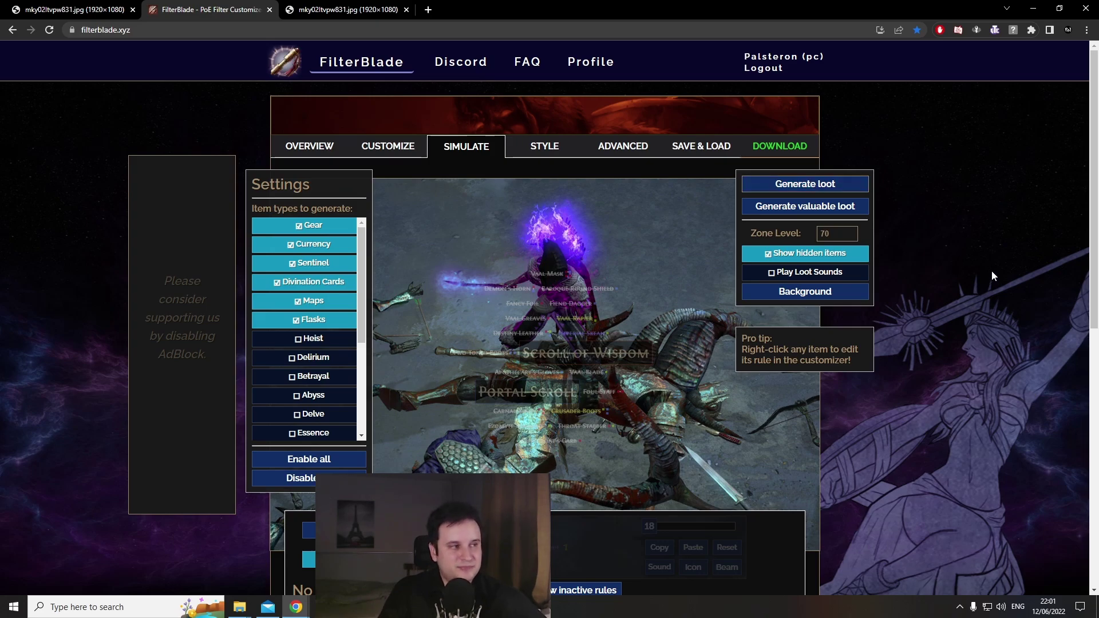
Look over the Style editor's color and sound categories and the Advanced editing options
{"action": "left_click", "coordinate": [549, 150]}
{"action": "left_click", "coordinate": [619, 154]}
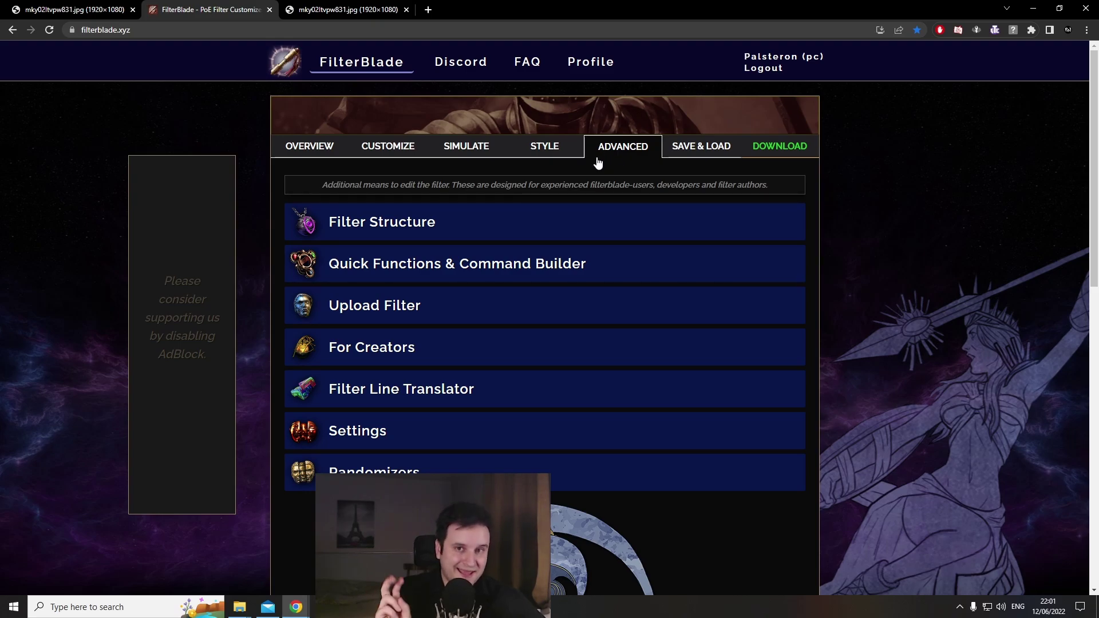
{"action": "left_click", "coordinate": [574, 154]}
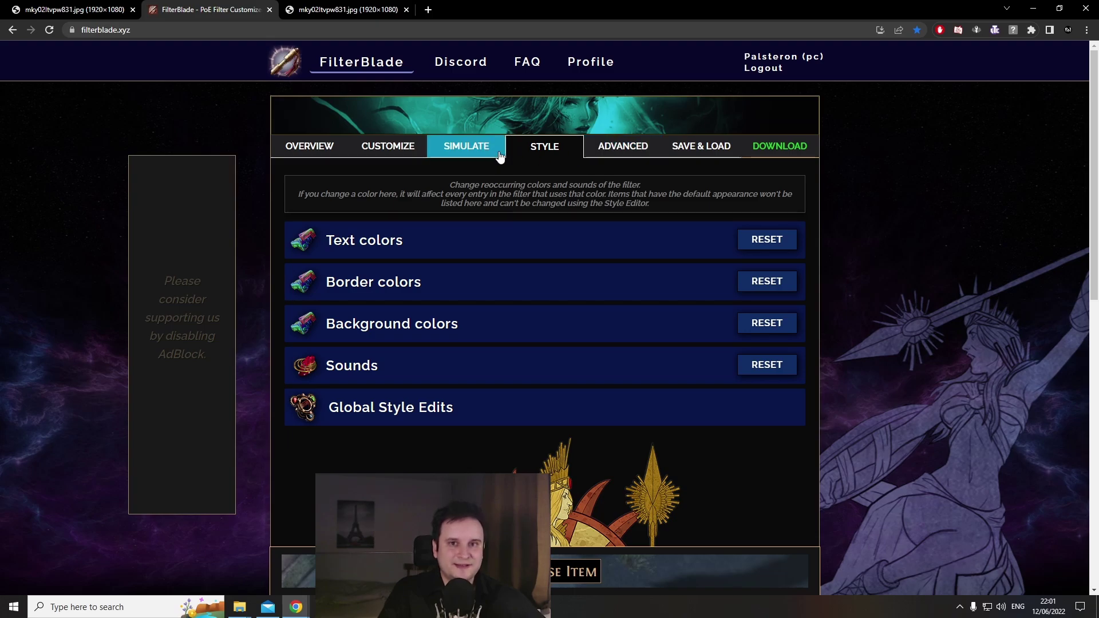
{"action": "left_click", "coordinate": [607, 160]}
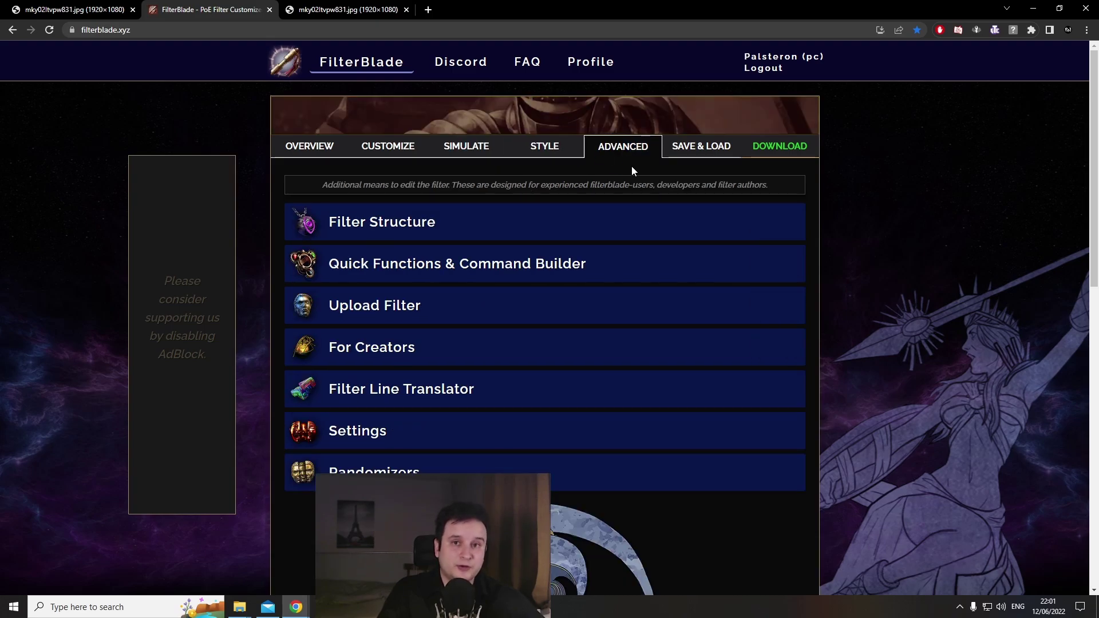
Open the Save & Load page, collapse and reopen Save with PoE, and examine the saved filter slots
{"action": "left_click", "coordinate": [681, 155]}
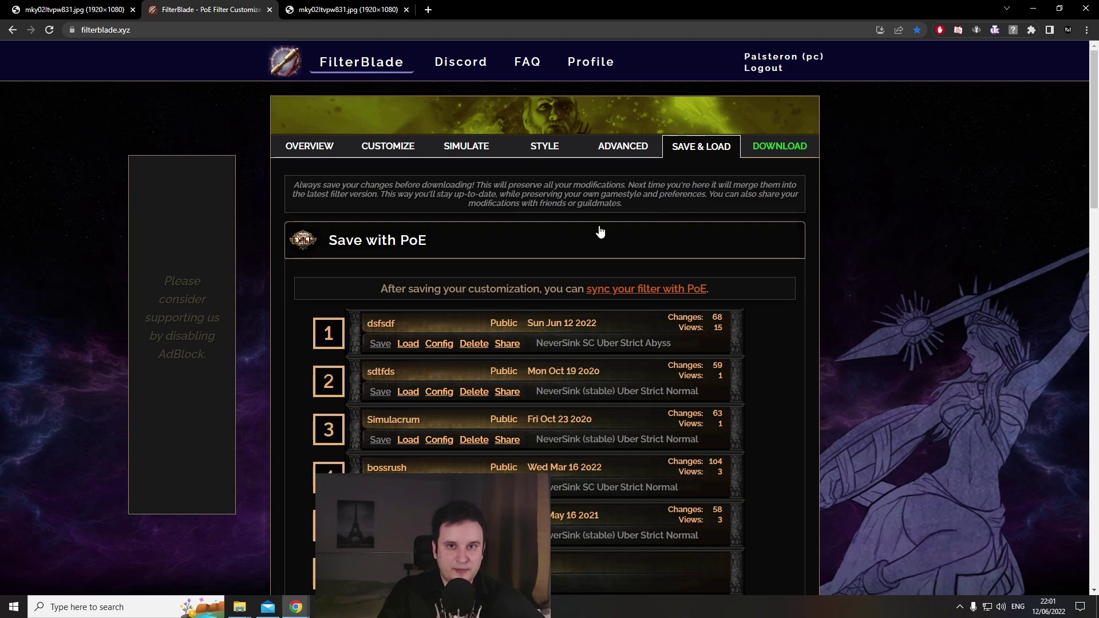
{"action": "left_click", "coordinate": [649, 225]}
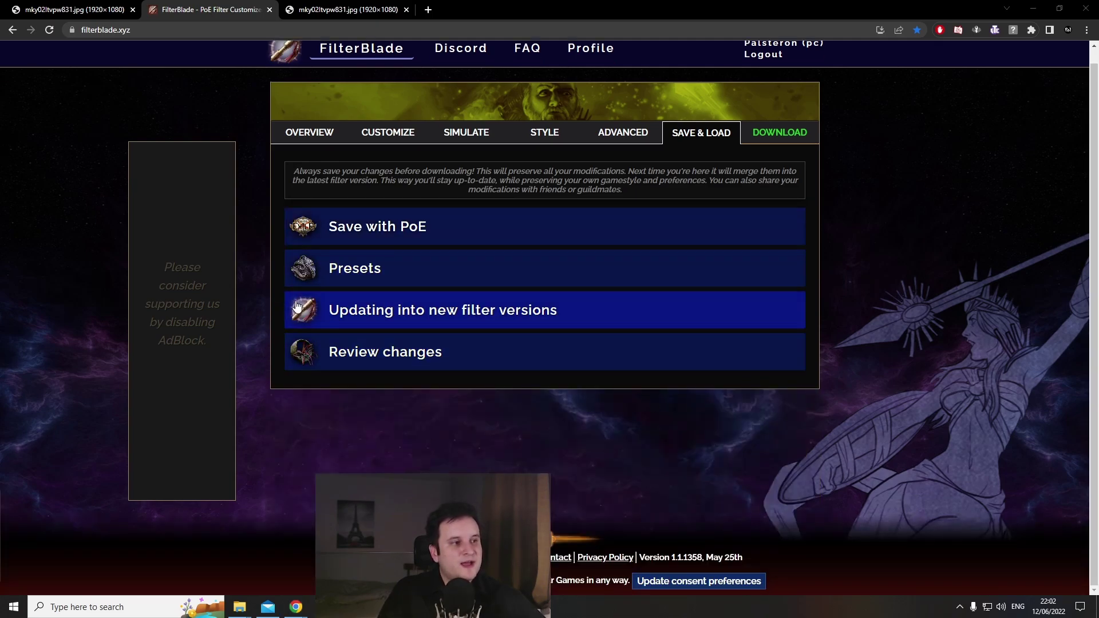
{"action": "left_click", "coordinate": [371, 236]}
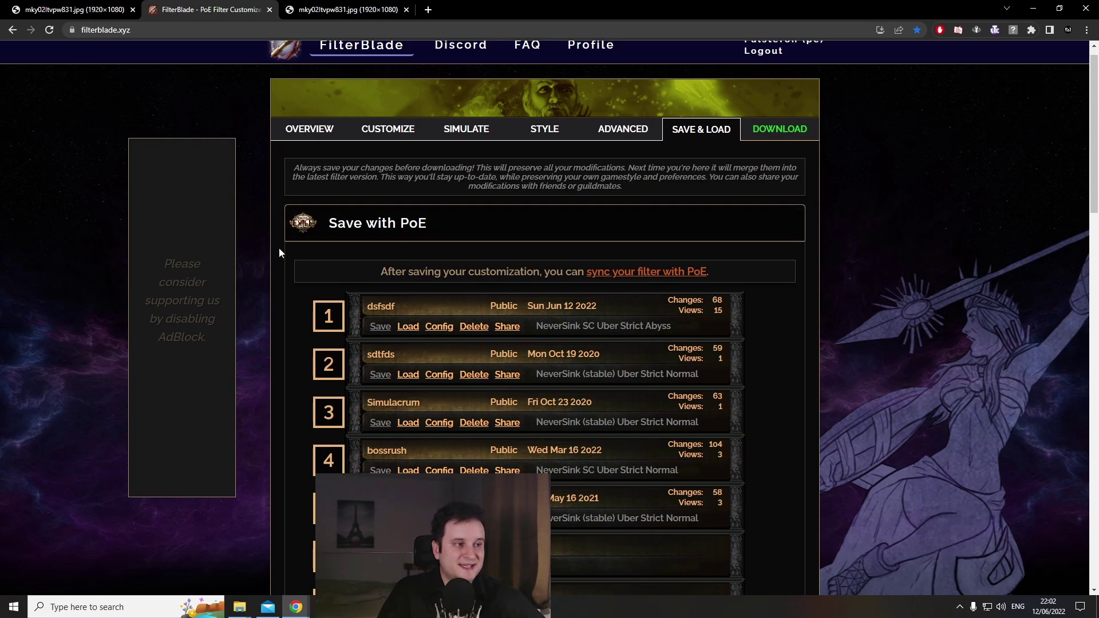
{"action": "scroll", "coordinate": [896, 347], "scroll_direction": "down", "scroll_amount": 2}
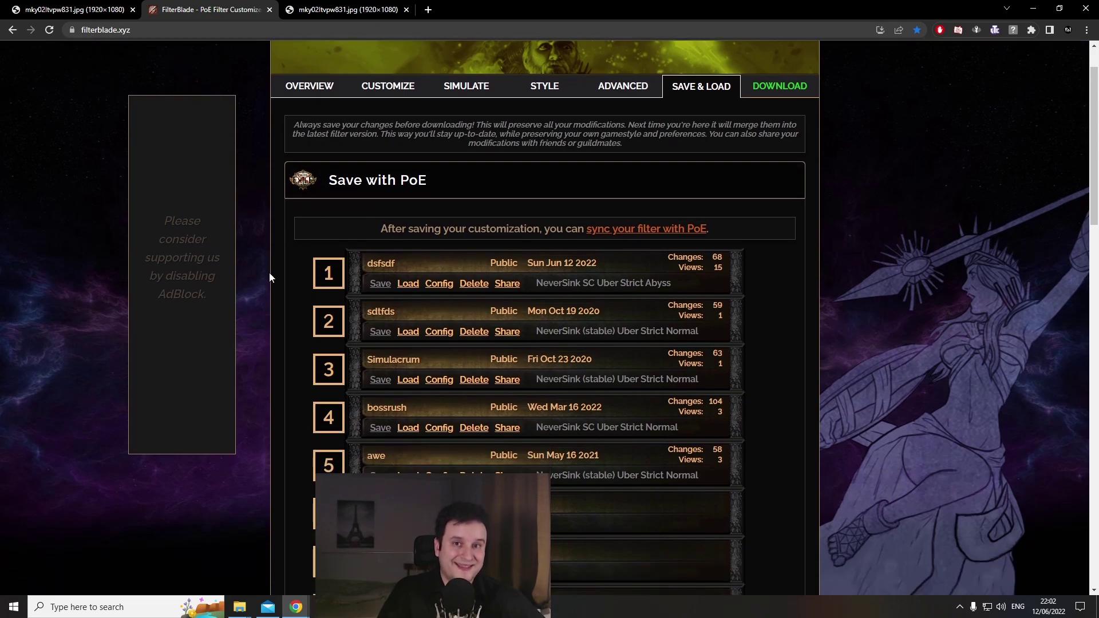
{"action": "scroll", "coordinate": [897, 346], "scroll_direction": "up", "scroll_amount": 3}
{"action": "scroll", "coordinate": [896, 341], "scroll_direction": "down", "scroll_amount": 2}
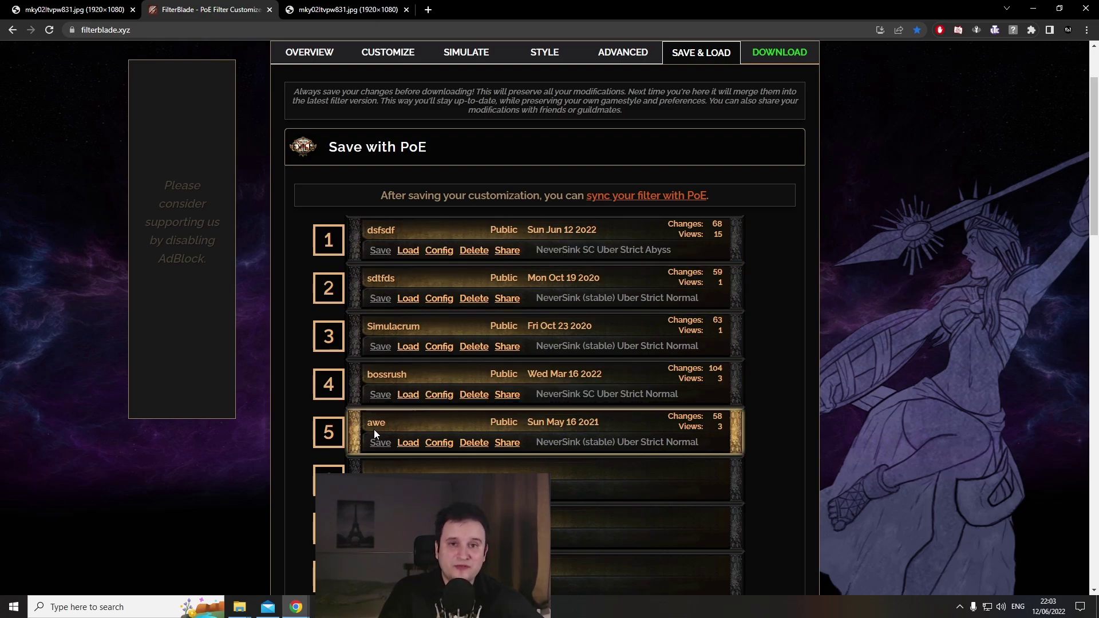
{"action": "scroll", "coordinate": [273, 359], "scroll_direction": "down", "scroll_amount": 1}
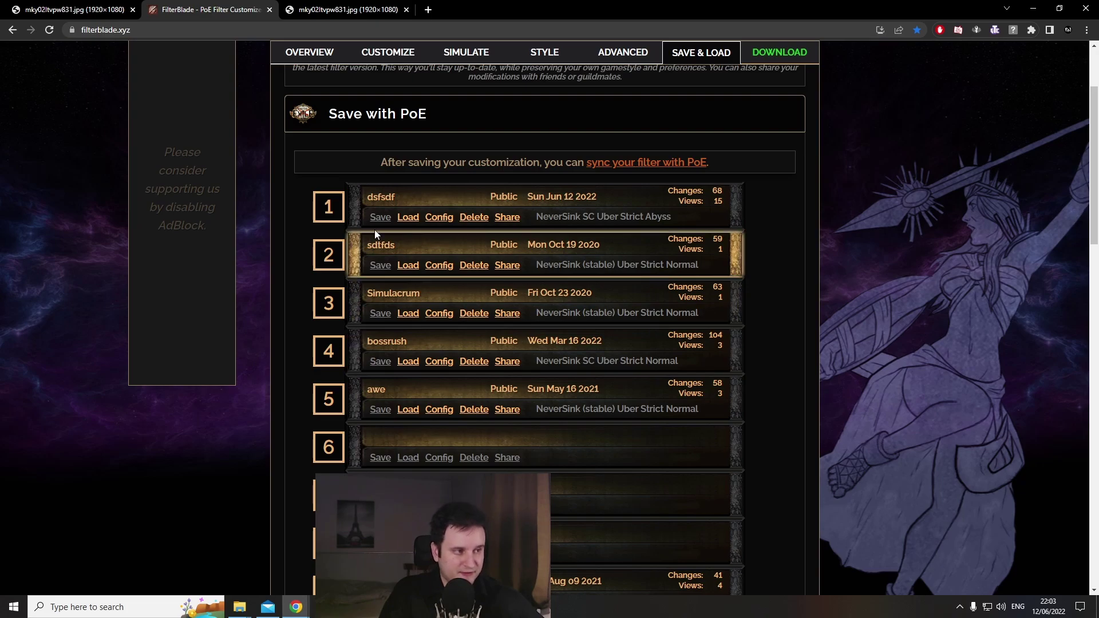
{"action": "scroll", "coordinate": [912, 300], "scroll_direction": "up", "scroll_amount": 2}
{"action": "scroll", "coordinate": [912, 300], "scroll_direction": "up", "scroll_amount": 2}
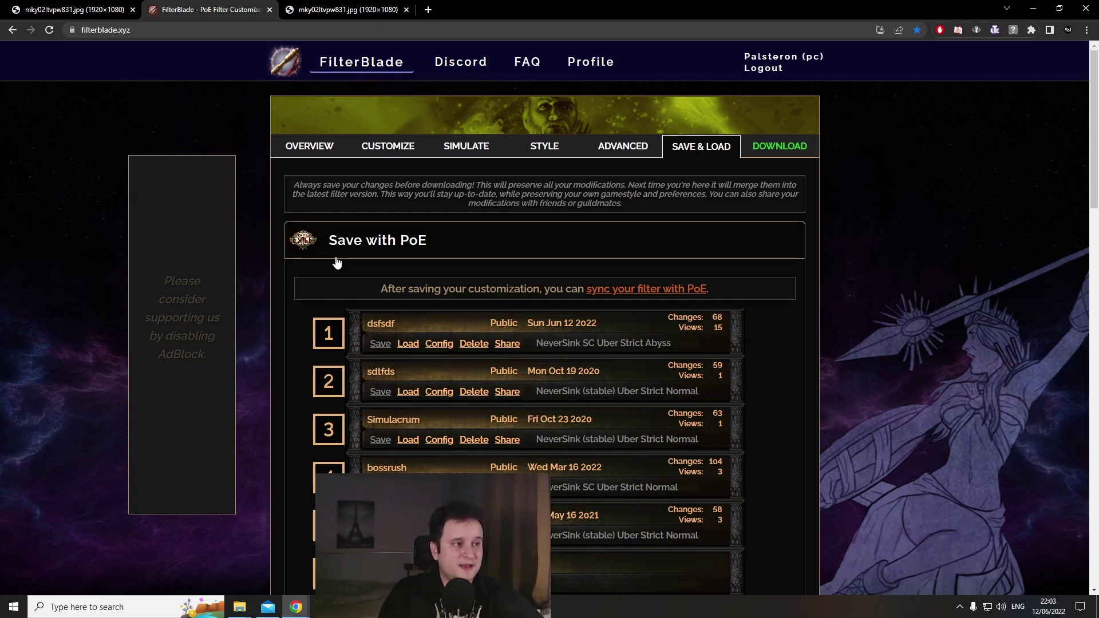
Revisit the overview, the saved filters and the customizer with its search field, and return to the saved filters
{"action": "left_click", "coordinate": [316, 153]}
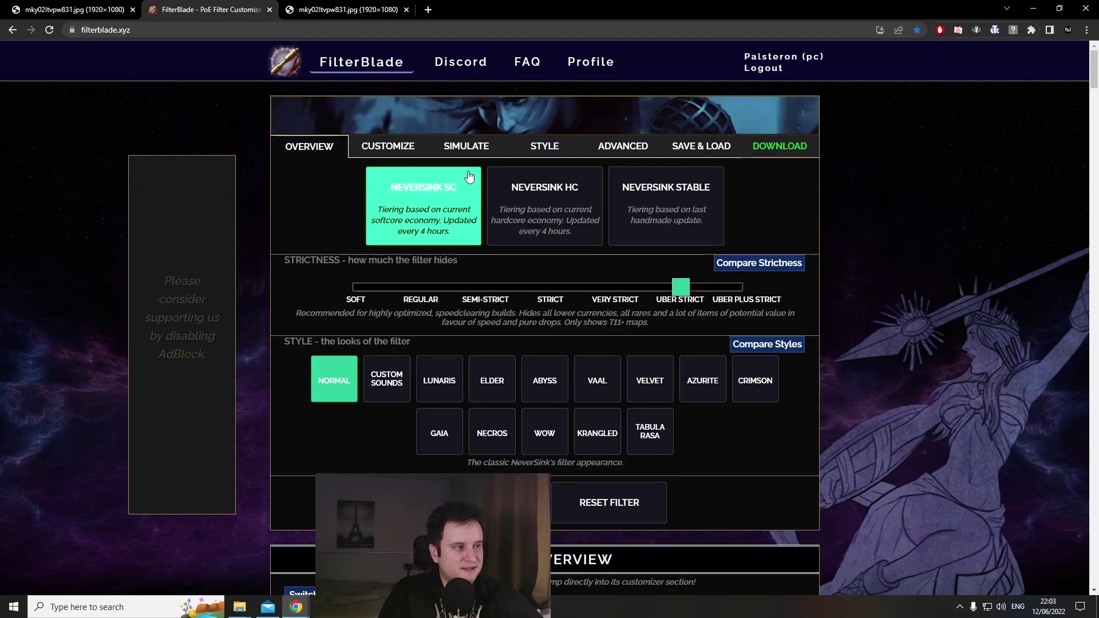
{"action": "left_click", "coordinate": [693, 149]}
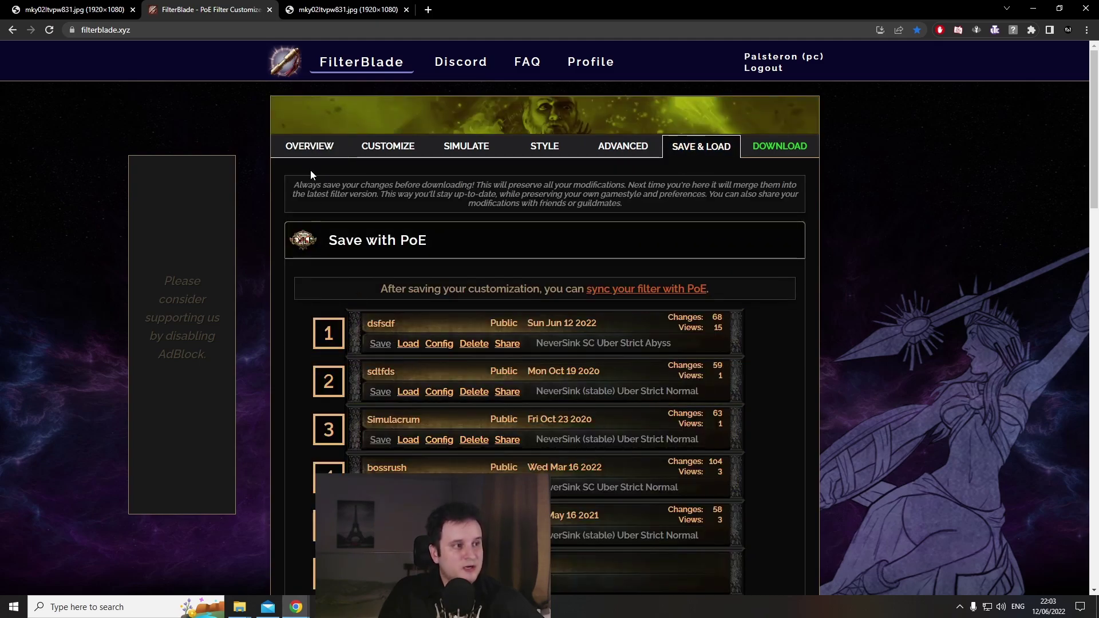
{"action": "left_click", "coordinate": [392, 149]}
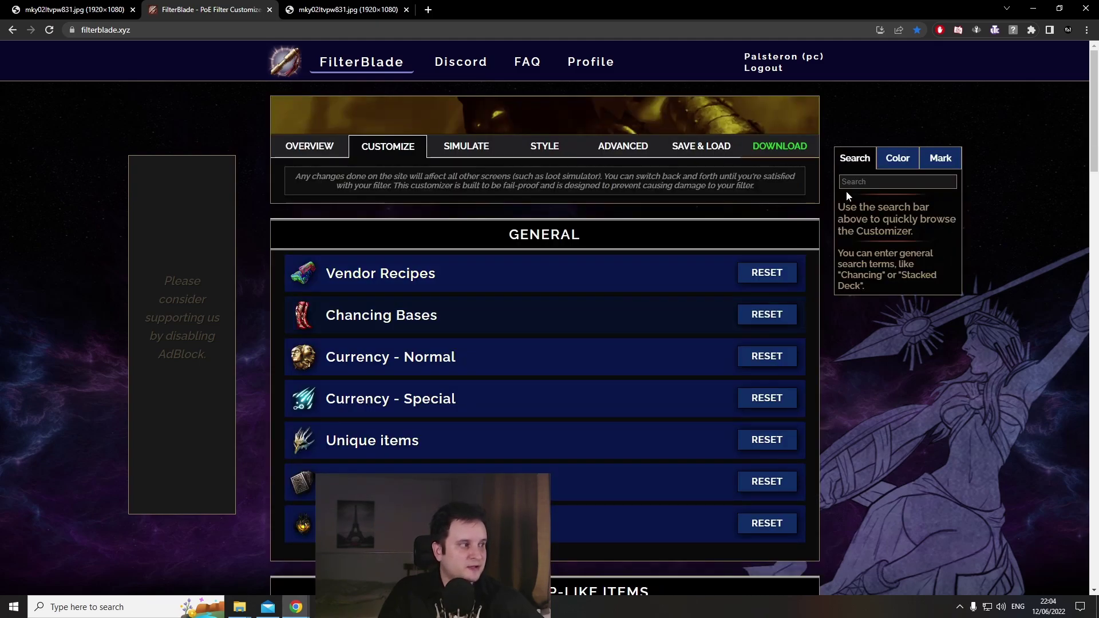
{"action": "left_click", "coordinate": [858, 182]}
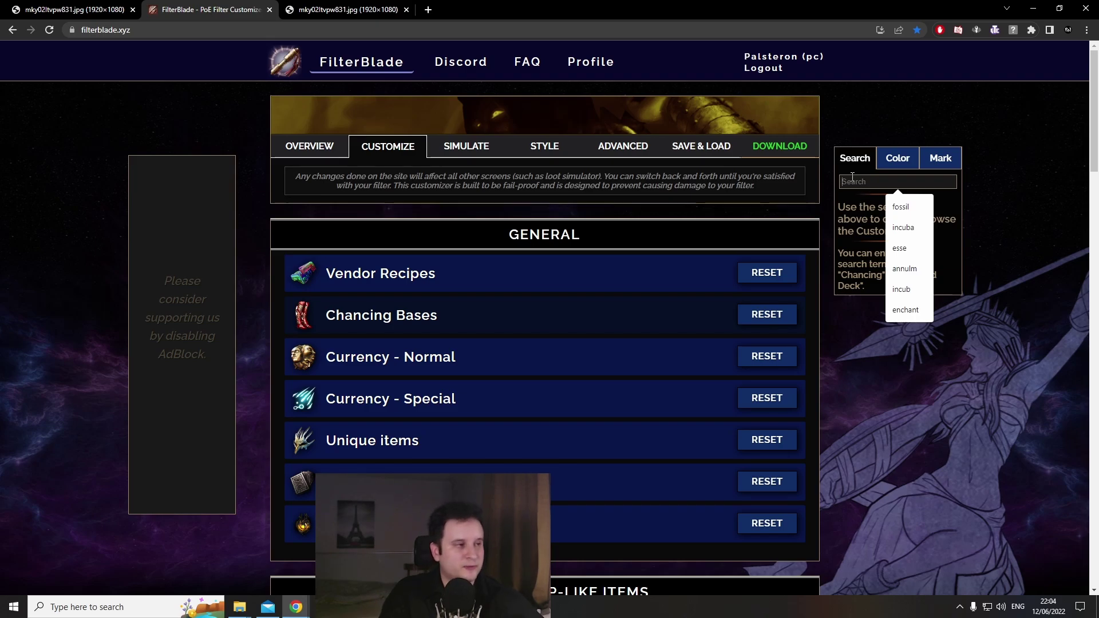
{"action": "left_click", "coordinate": [699, 147]}
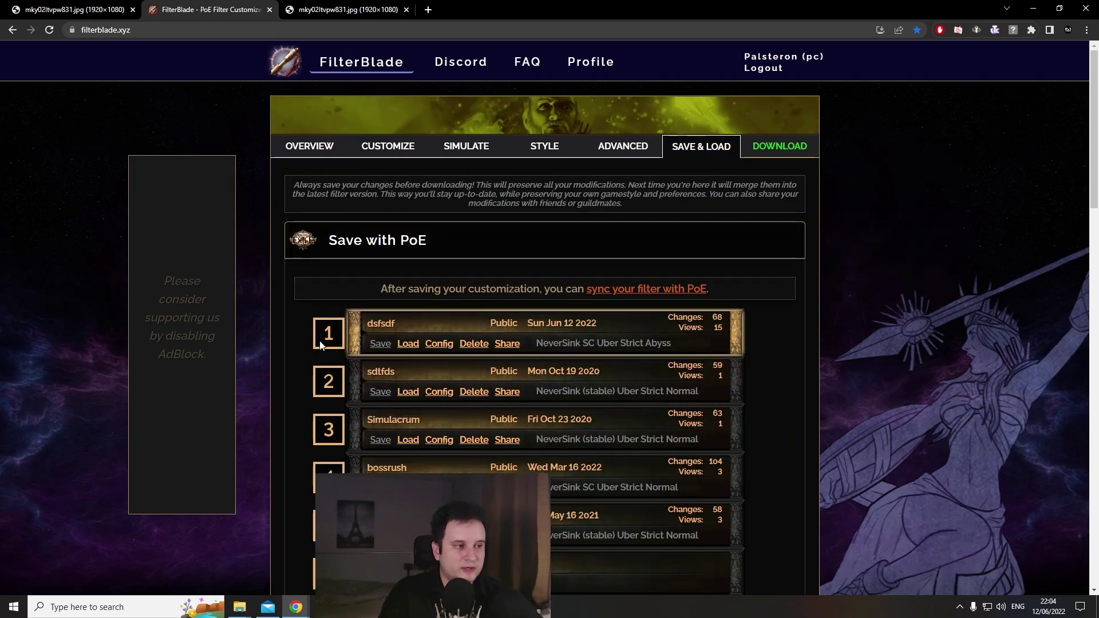
Open the filter download page and read the filter check warnings and the download and install instructions
{"action": "left_click", "coordinate": [779, 146]}
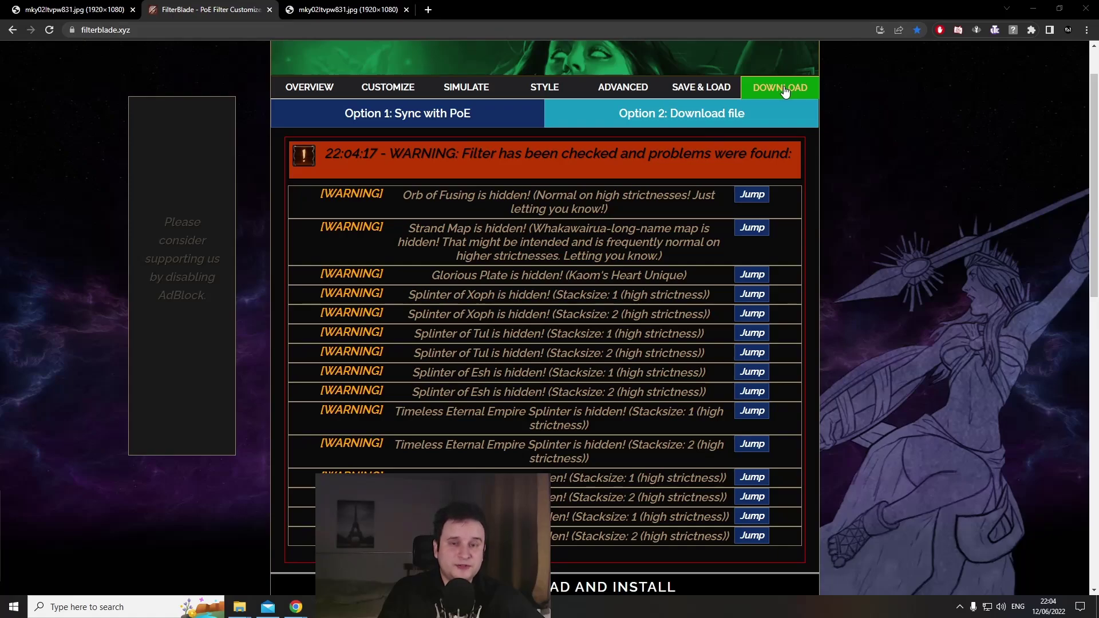
{"action": "scroll", "coordinate": [940, 244], "scroll_direction": "down", "scroll_amount": 1}
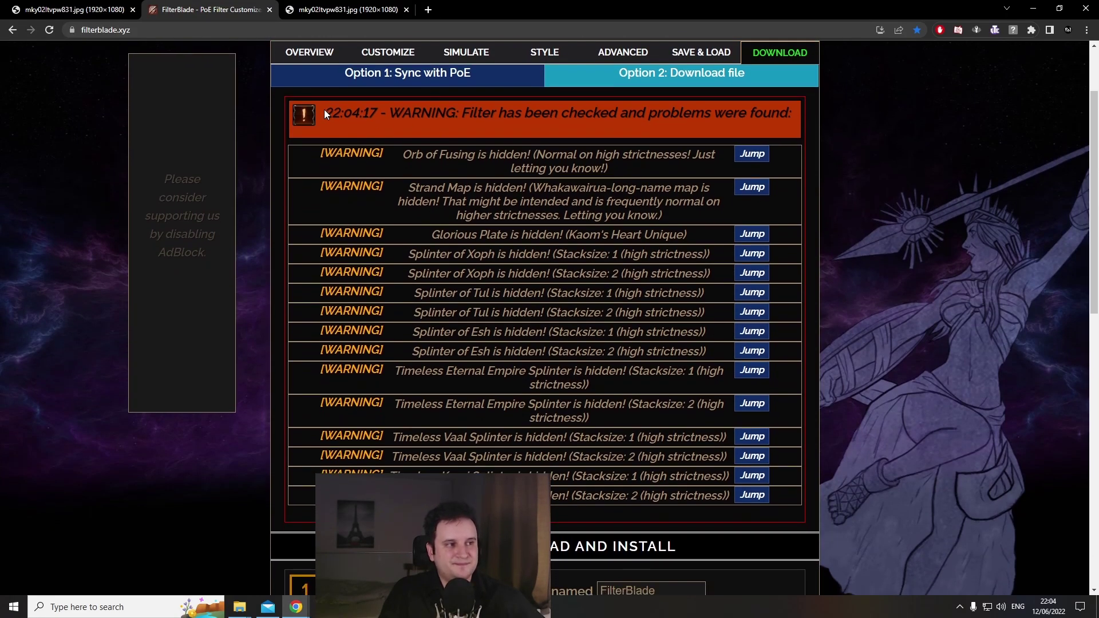
{"action": "left_click_drag", "start_coordinate": [324, 109], "coordinate": [697, 139]}
{"action": "left_click", "coordinate": [963, 229]}
{"action": "scroll", "coordinate": [957, 252], "scroll_direction": "down", "scroll_amount": 2}
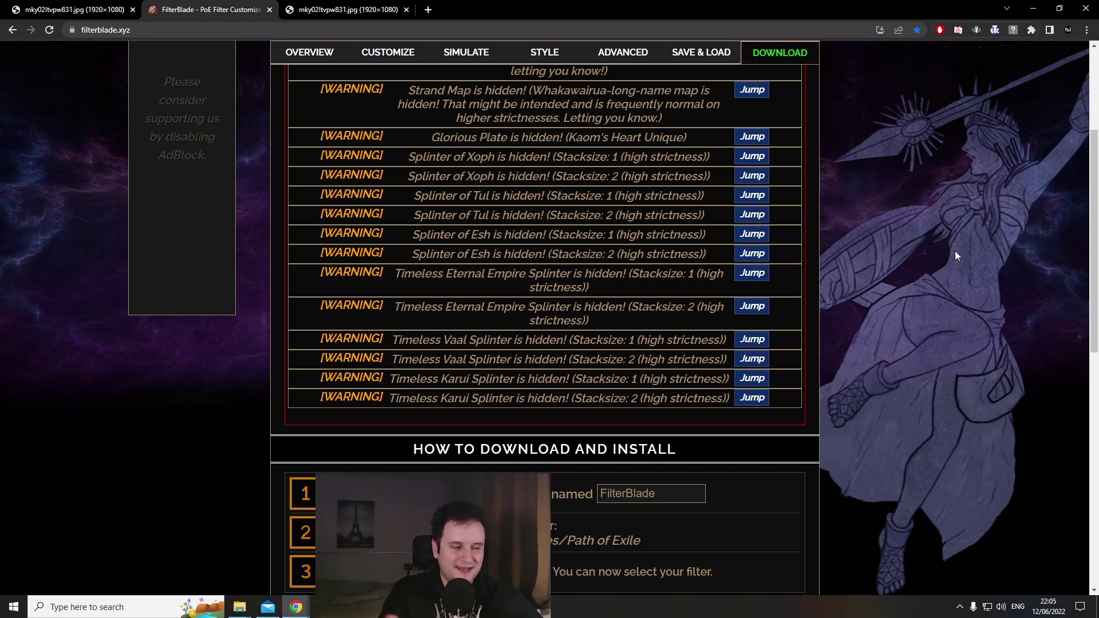
{"action": "middle_click", "coordinate": [918, 237]}
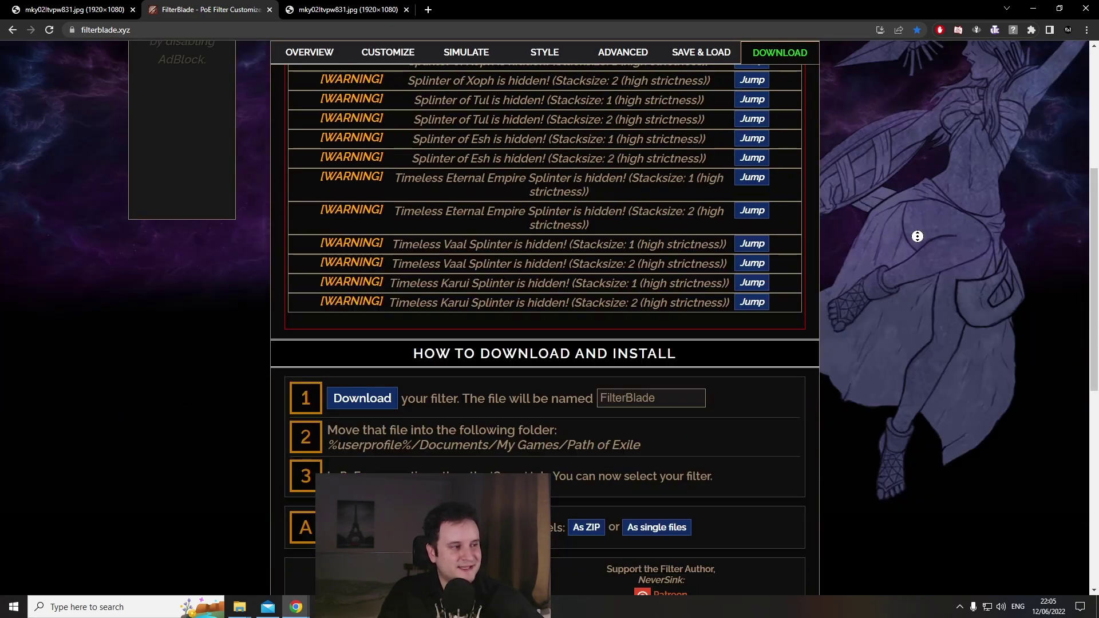
Read the download and install instructions, including the alternative download of all strictness levels
{"action": "left_click", "coordinate": [912, 277]}
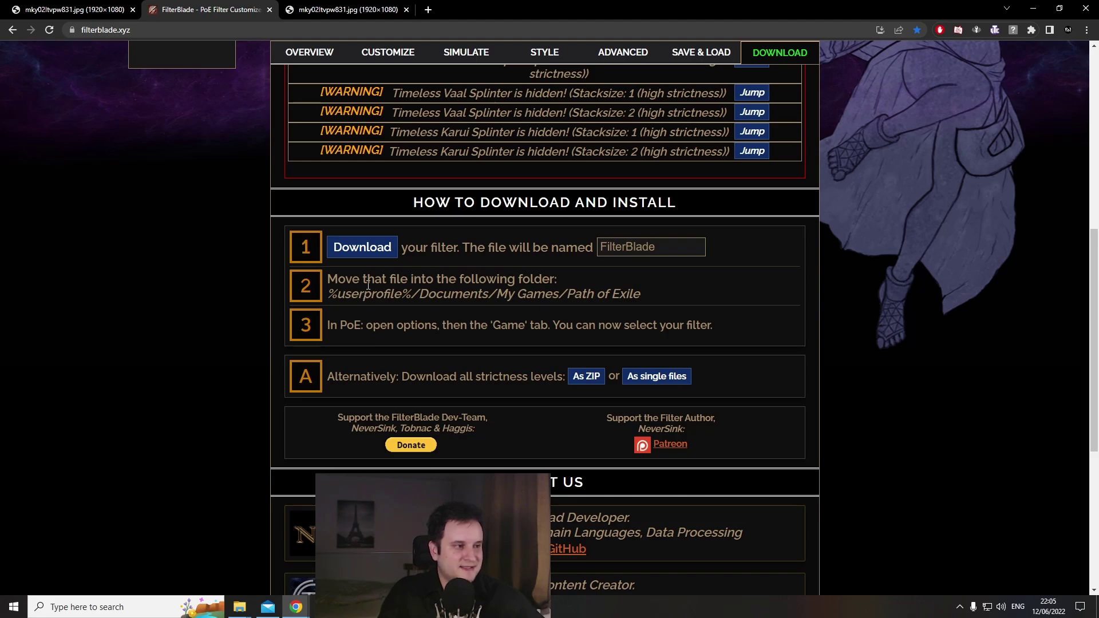
{"action": "scroll", "coordinate": [194, 433], "scroll_direction": "down", "scroll_amount": 1}
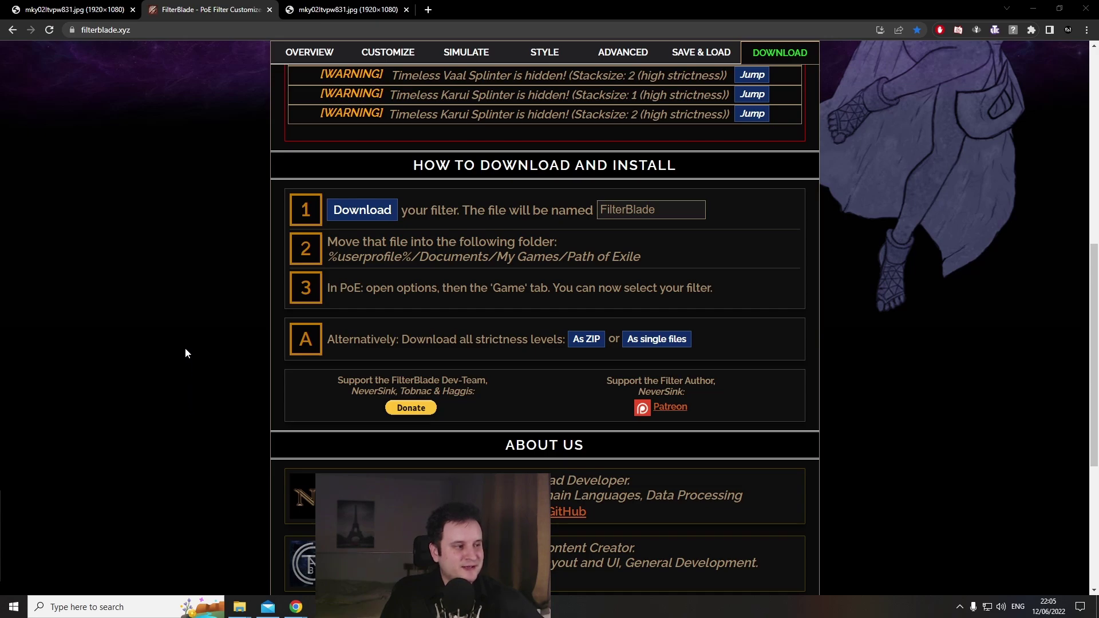
{"action": "scroll", "coordinate": [189, 360], "scroll_direction": "down", "scroll_amount": 1}
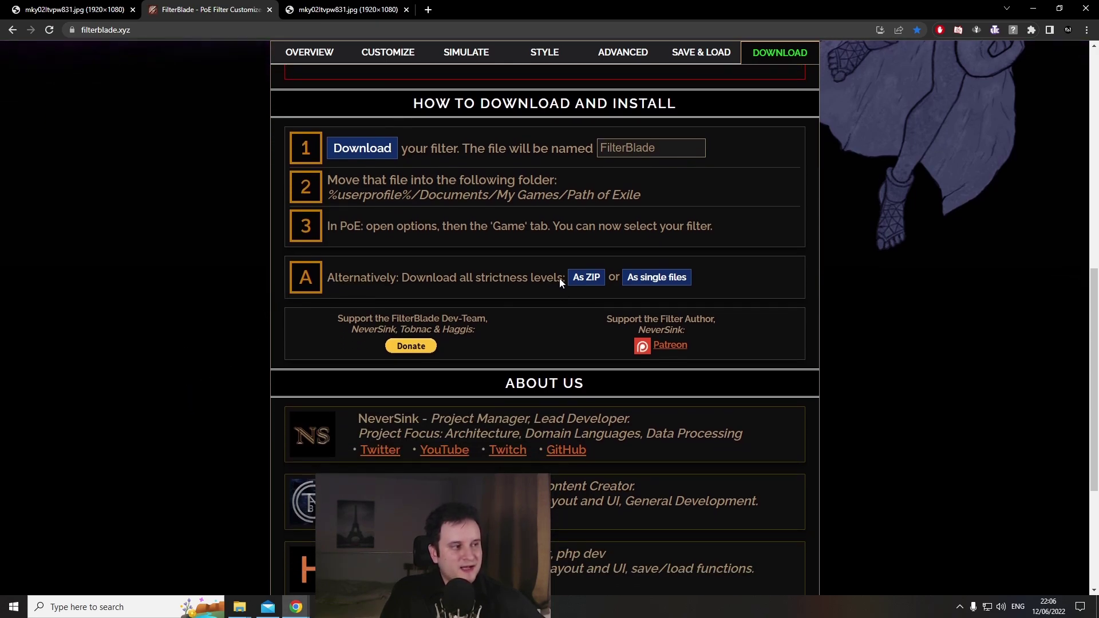
{"action": "left_click_drag", "start_coordinate": [403, 276], "coordinate": [526, 290]}
{"action": "left_click", "coordinate": [539, 282]}
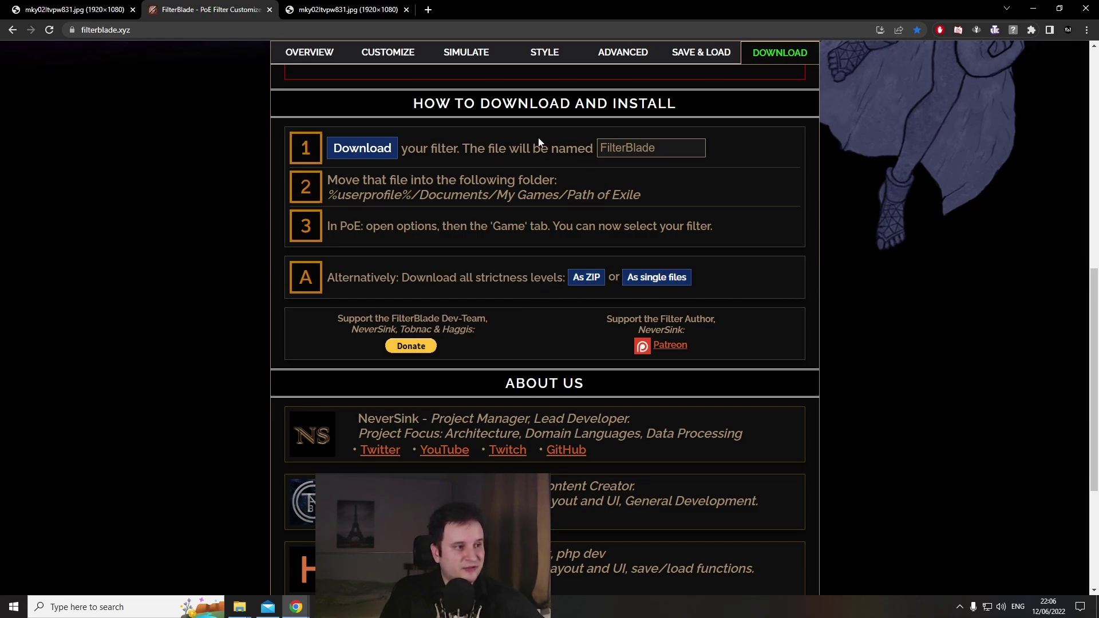
Return to the overview, set the filter strictness to Very Strict, and check the currency sections of the filter overview
{"action": "left_click", "coordinate": [312, 57]}
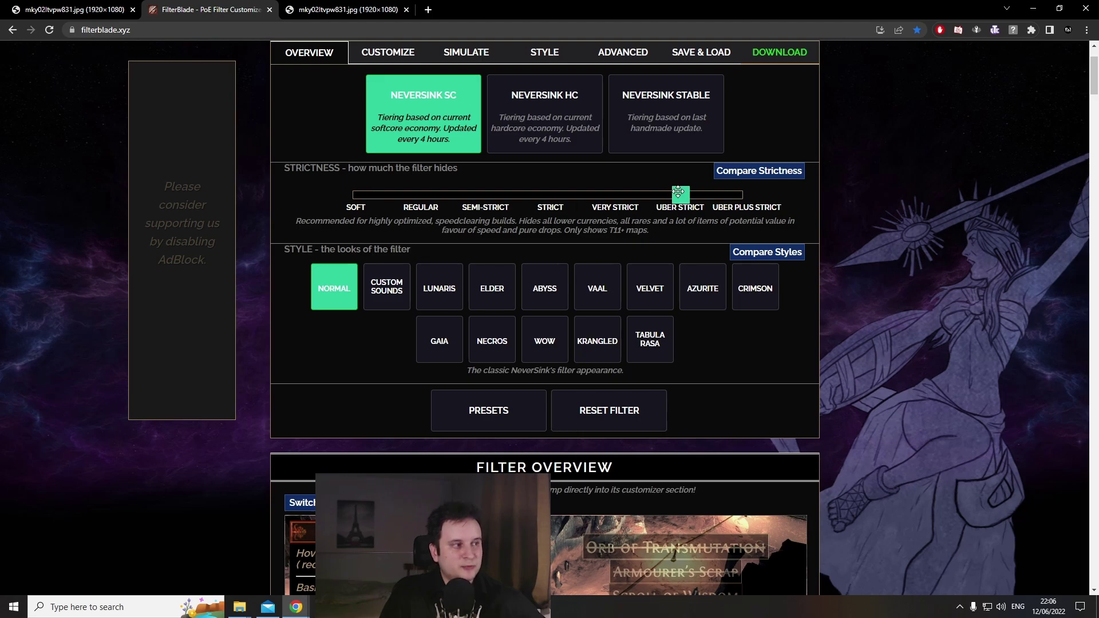
{"action": "mouse_move", "coordinate": [680, 195]}
{"action": "left_mouse_down"}
{"action": "mouse_move", "coordinate": [355, 200]}
{"action": "mouse_move", "coordinate": [672, 197]}
{"action": "left_mouse_up"}
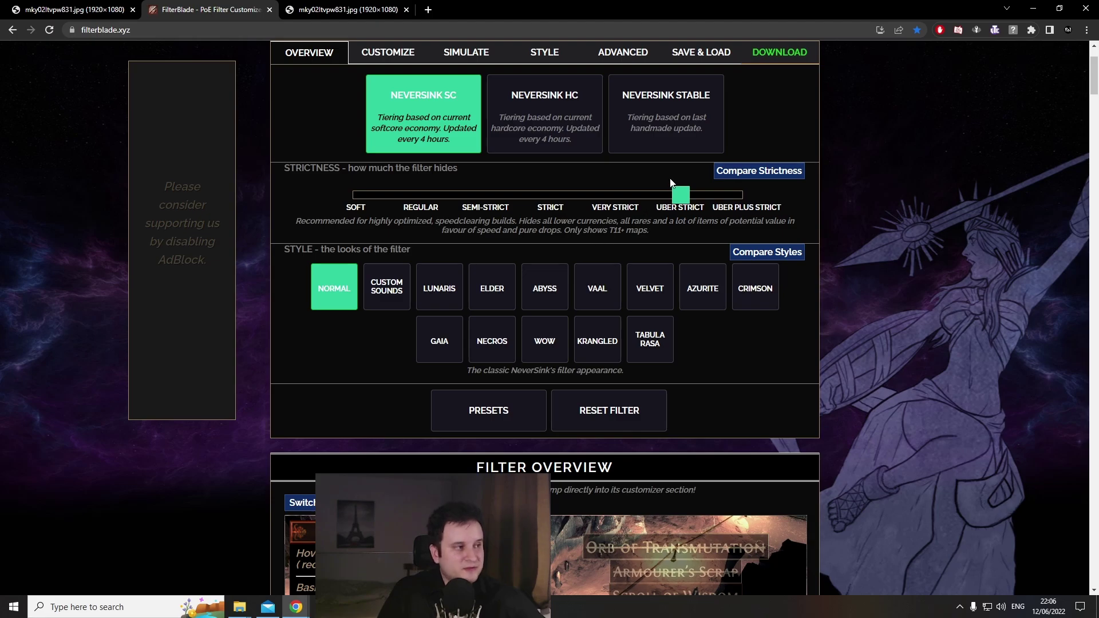
{"action": "left_click_drag", "start_coordinate": [681, 196], "coordinate": [617, 196]}
{"action": "scroll", "coordinate": [932, 289], "scroll_direction": "down", "scroll_amount": 5}
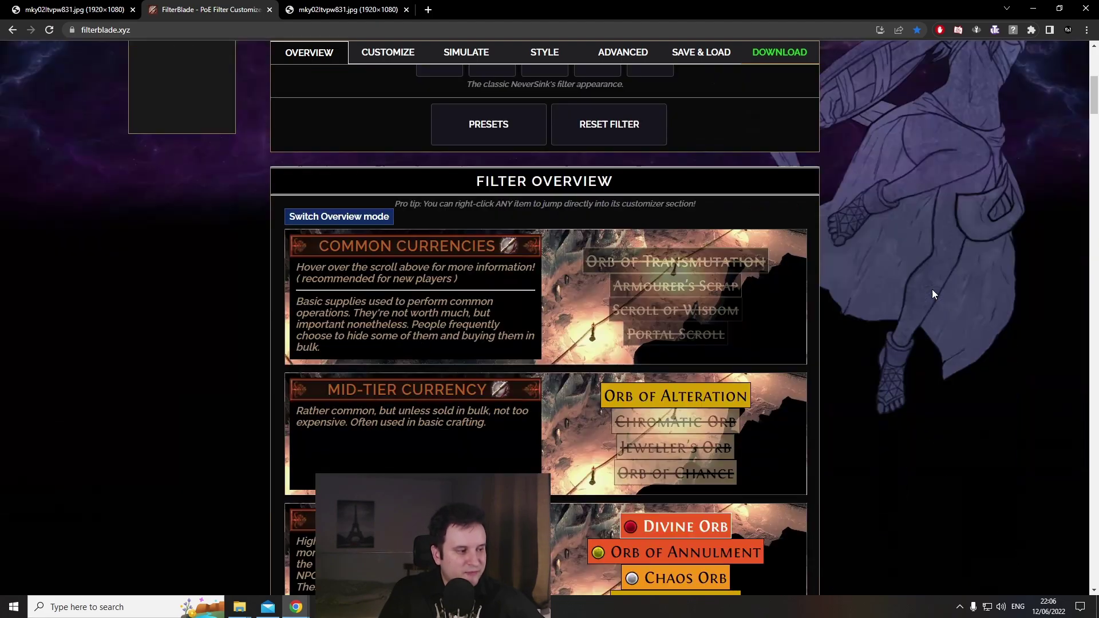
{"action": "scroll", "coordinate": [933, 278], "scroll_direction": "up", "scroll_amount": 5}
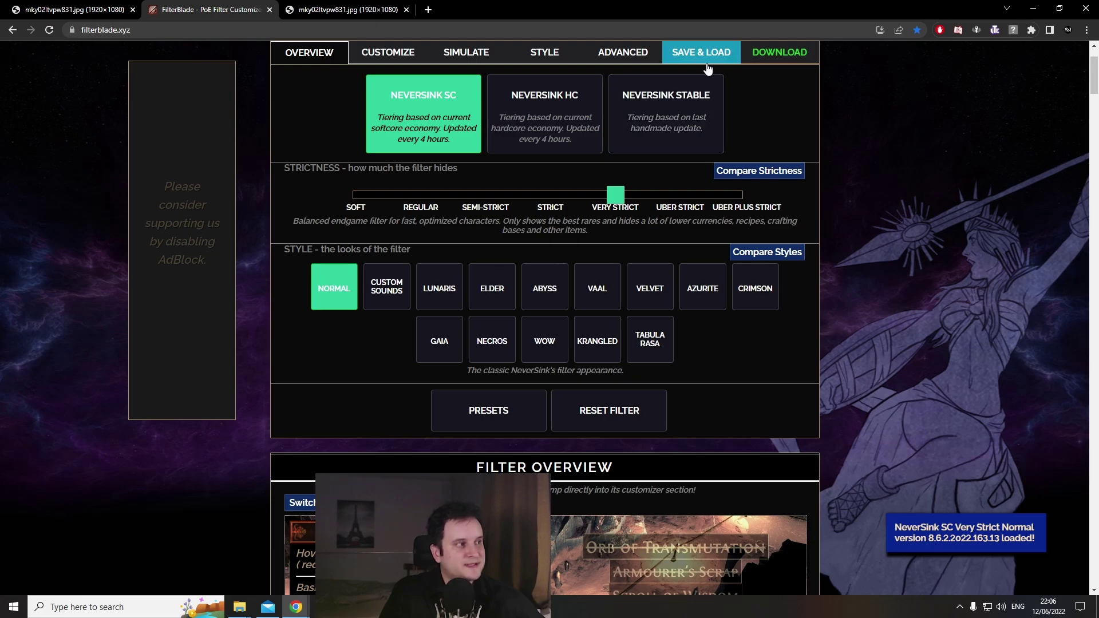
Check the filter download page for warnings and reread its instructions, revisiting the overview's strictness setting in between
{"action": "left_click", "coordinate": [754, 54]}
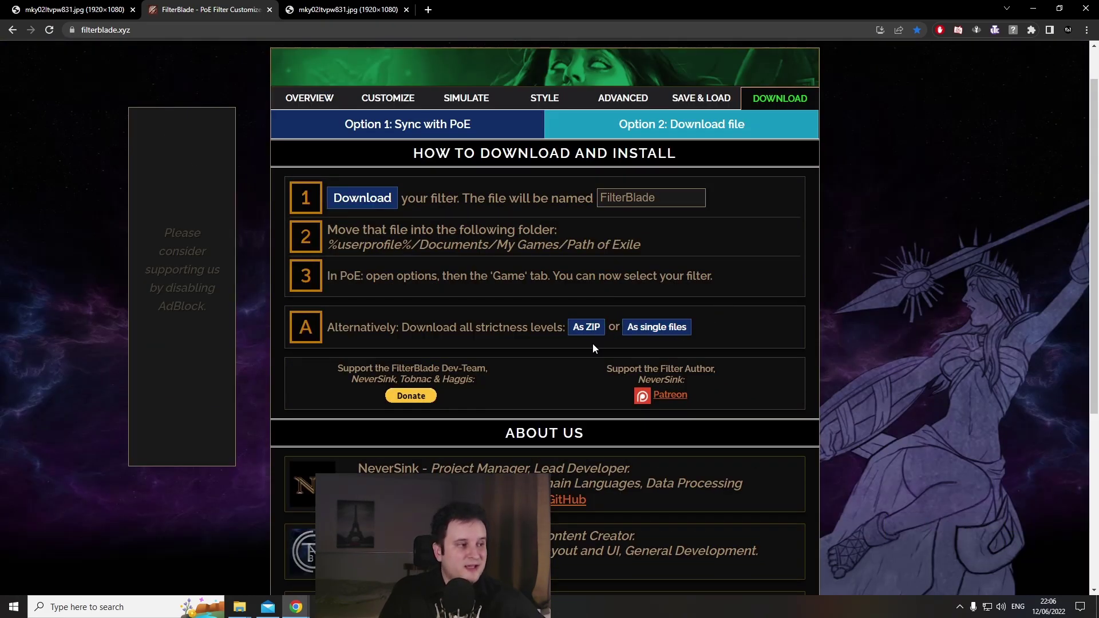
{"action": "left_click", "coordinate": [326, 114]}
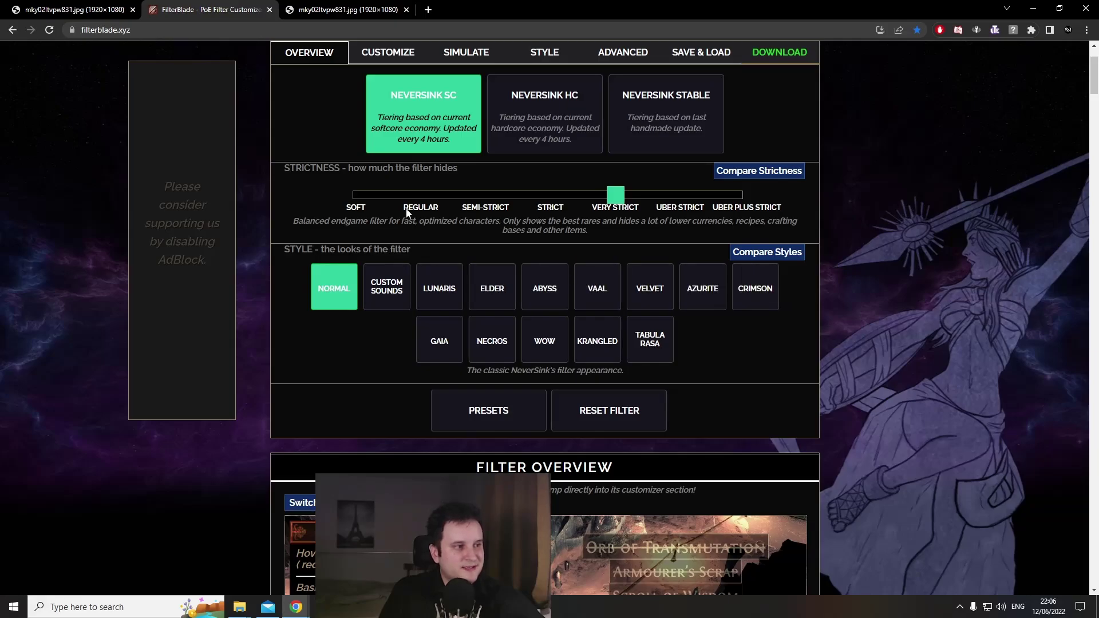
{"action": "left_click", "coordinate": [776, 57]}
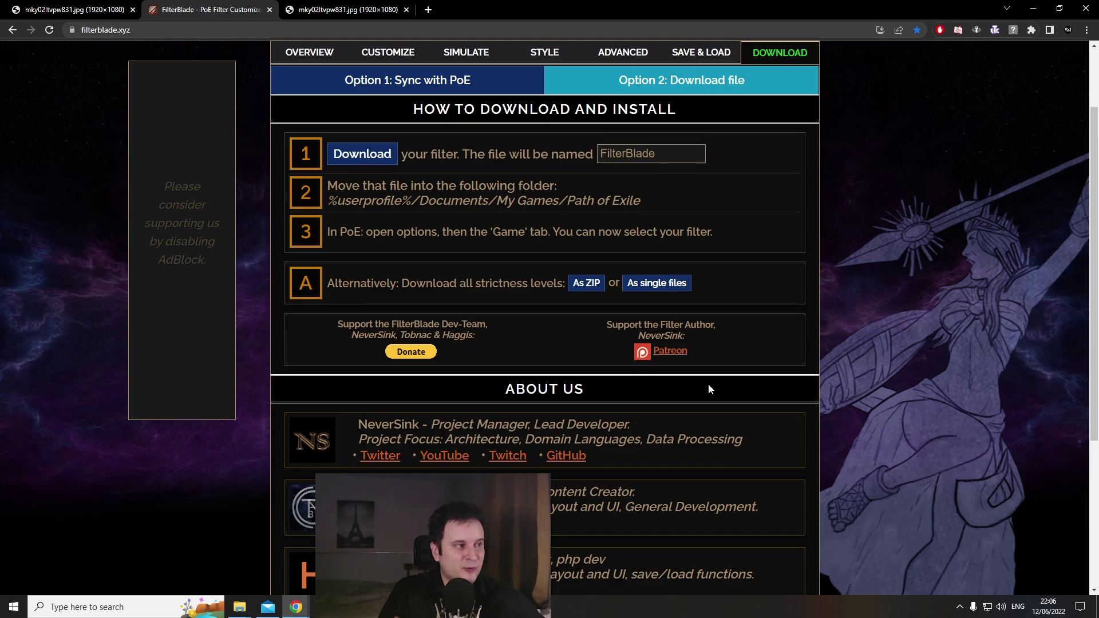
{"action": "scroll", "coordinate": [774, 345], "scroll_direction": "down", "scroll_amount": 3}
{"action": "scroll", "coordinate": [801, 326], "scroll_direction": "up", "scroll_amount": 5}
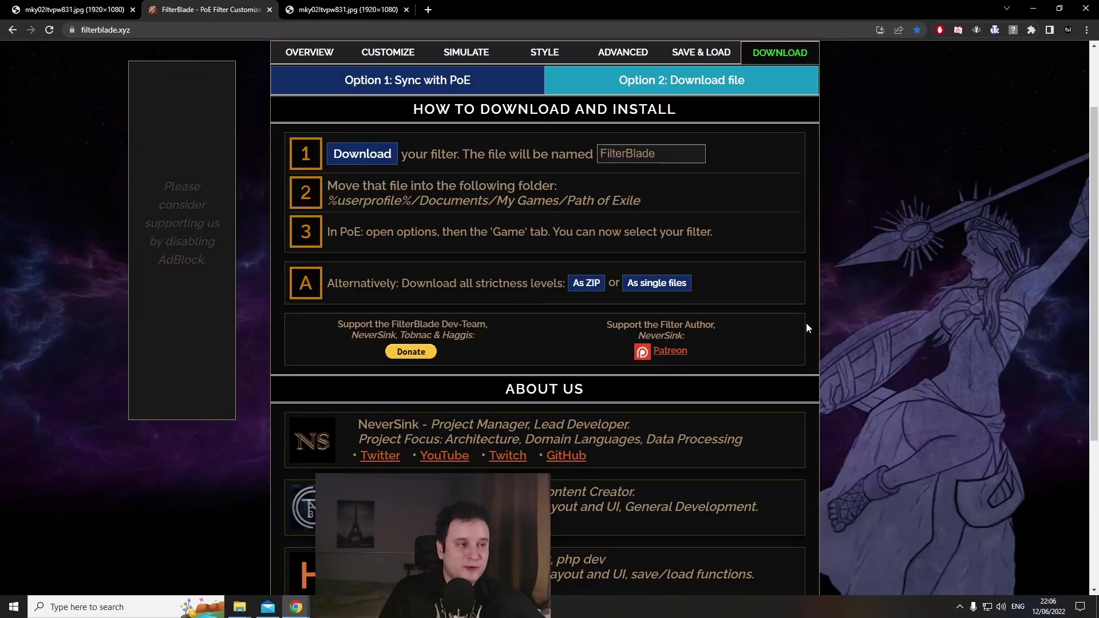
Go back to the overview, highlight the strictness heading, and examine which currencies the filter overview hides
{"action": "left_click", "coordinate": [309, 146]}
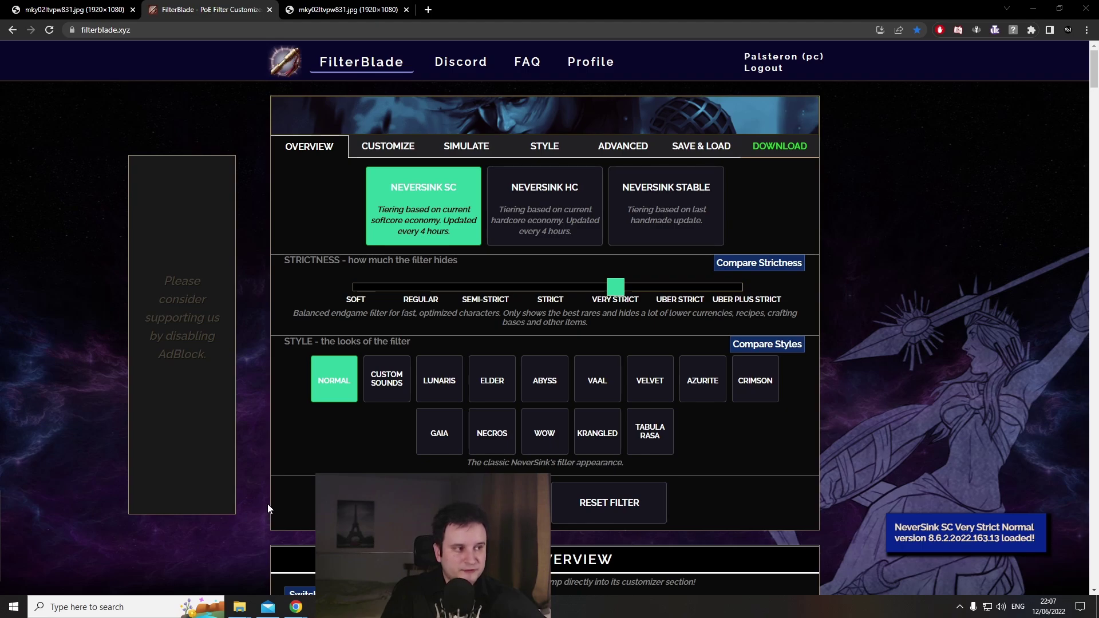
{"action": "left_click_drag", "start_coordinate": [286, 261], "coordinate": [469, 253]}
{"action": "left_click", "coordinate": [475, 269]}
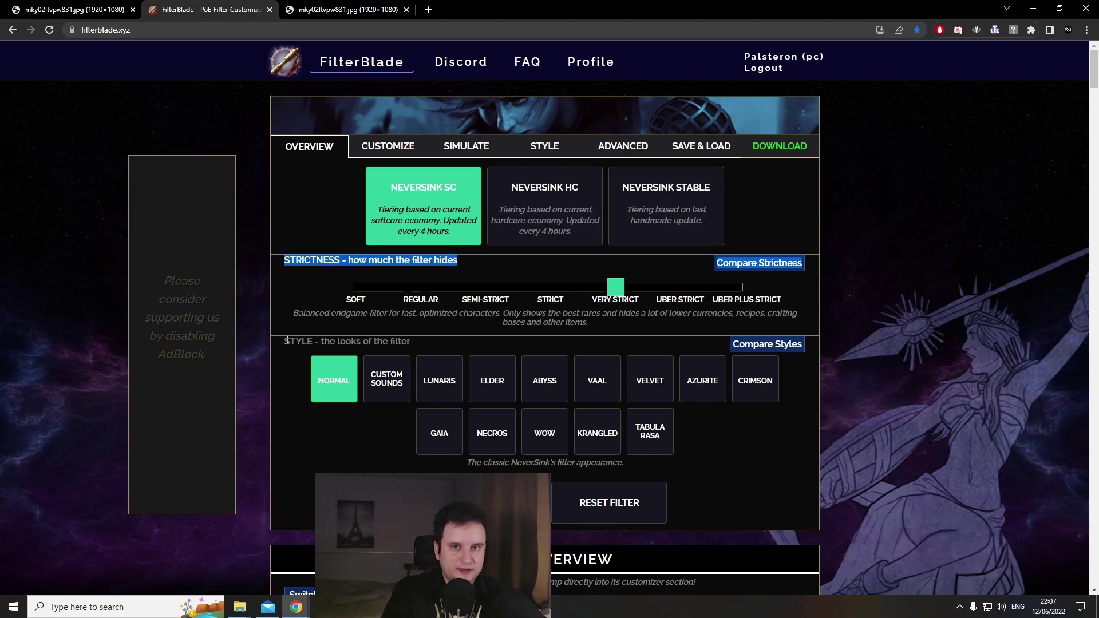
{"action": "scroll", "coordinate": [234, 376], "scroll_direction": "down", "scroll_amount": 10}
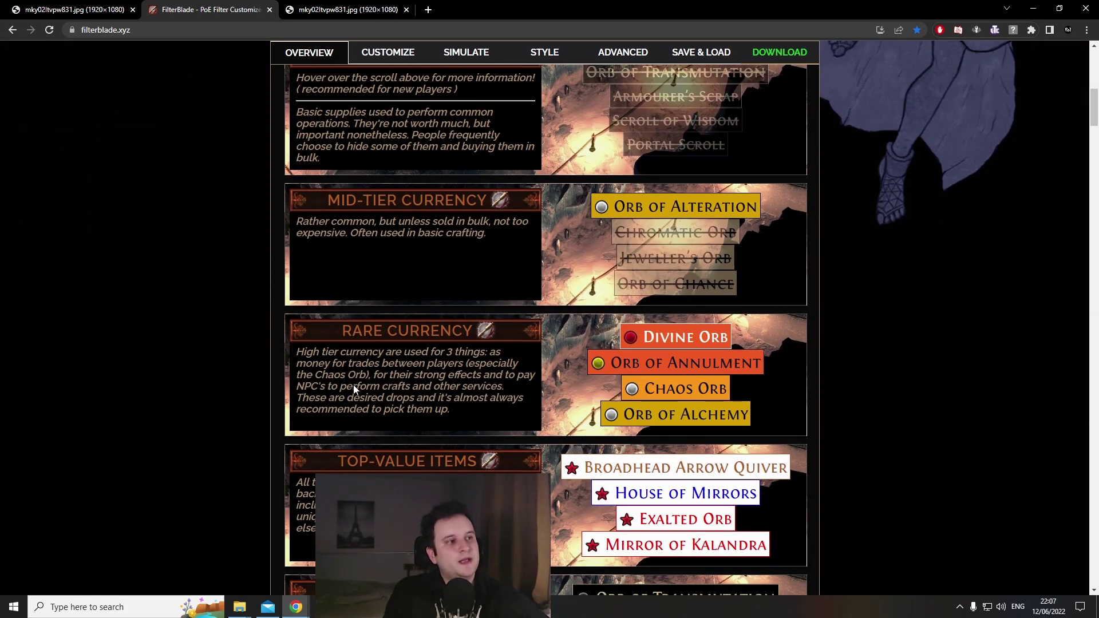
Set the filter strictness to Soft and examine the currency, top-value and leveling sections of the filter overview
{"action": "scroll", "coordinate": [351, 385], "scroll_direction": "up", "scroll_amount": 10}
{"action": "left_click_drag", "start_coordinate": [615, 286], "coordinate": [356, 286]}
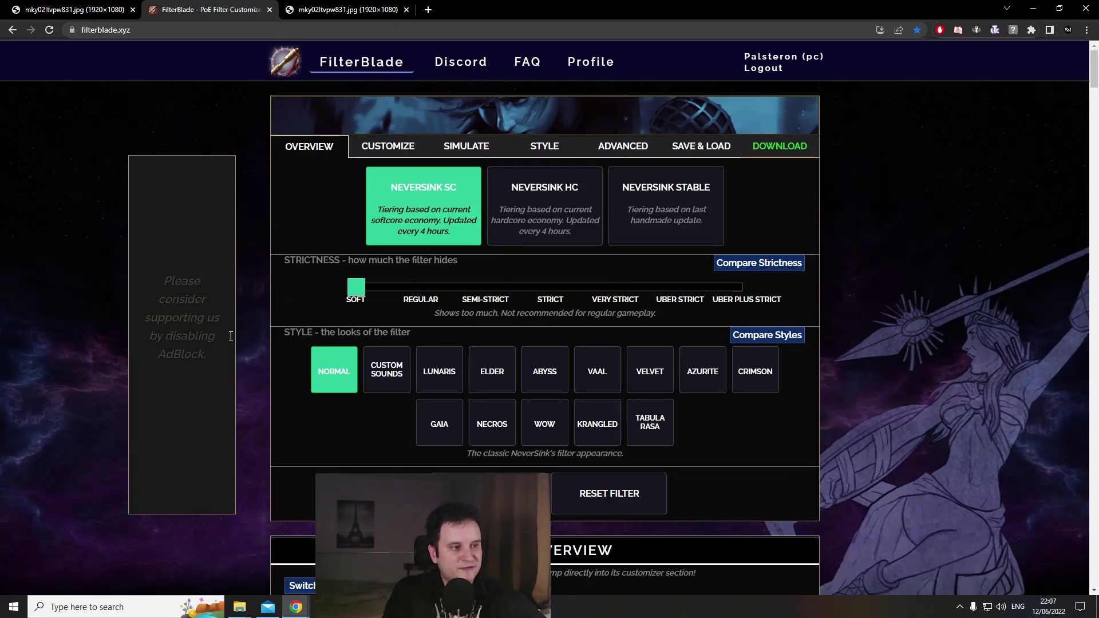
{"action": "scroll", "coordinate": [246, 340], "scroll_direction": "down", "scroll_amount": 8}
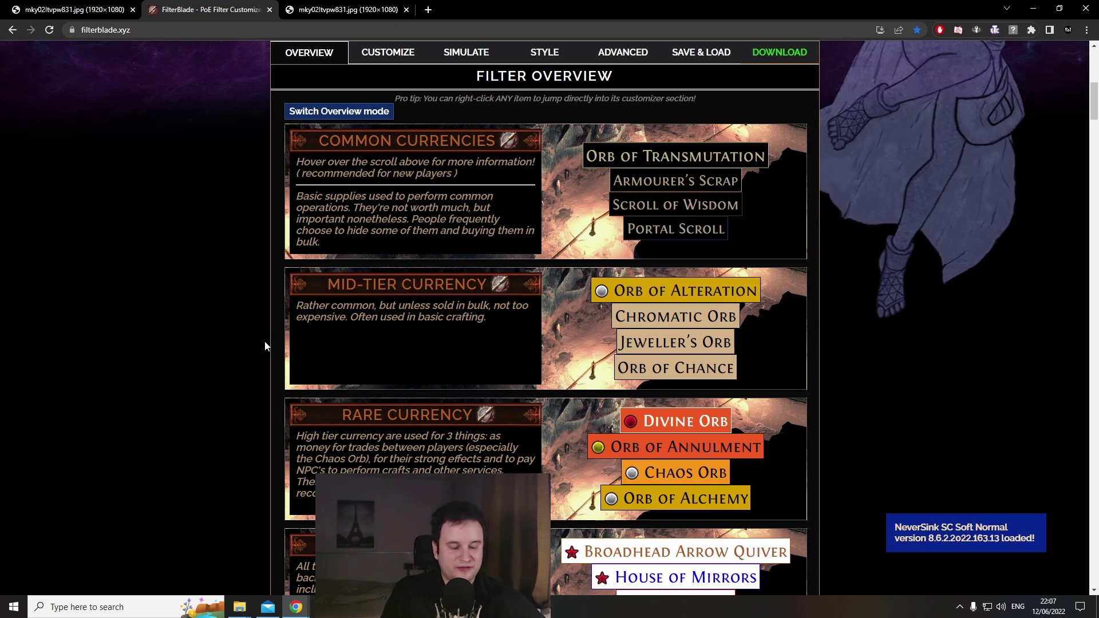
{"action": "scroll", "coordinate": [269, 343], "scroll_direction": "down", "scroll_amount": 7}
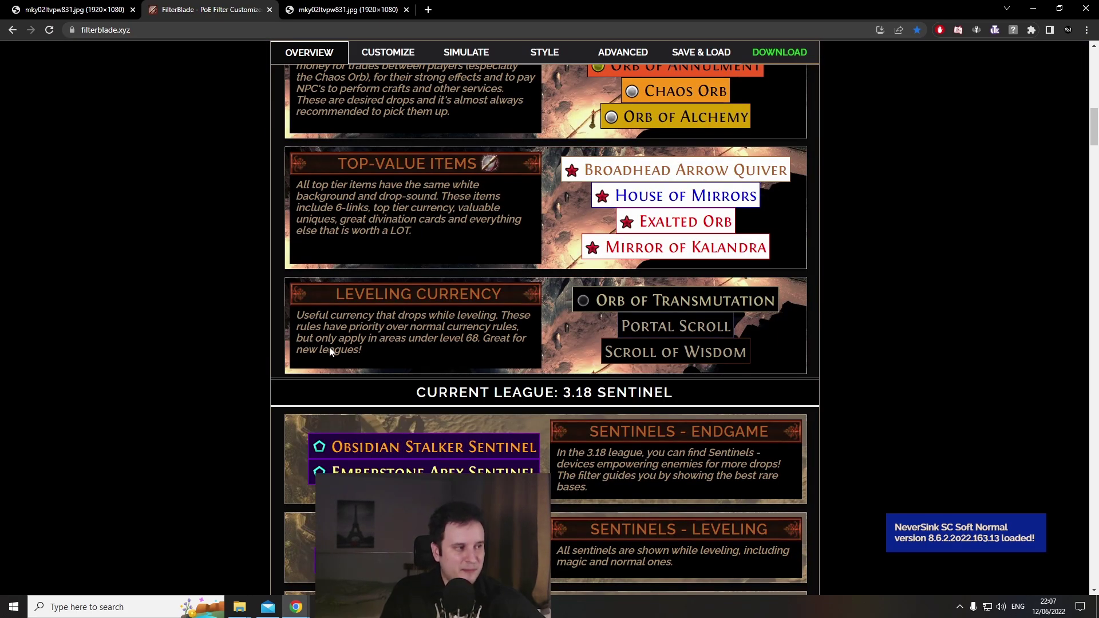
{"action": "scroll", "coordinate": [335, 345], "scroll_direction": "up", "scroll_amount": 12}
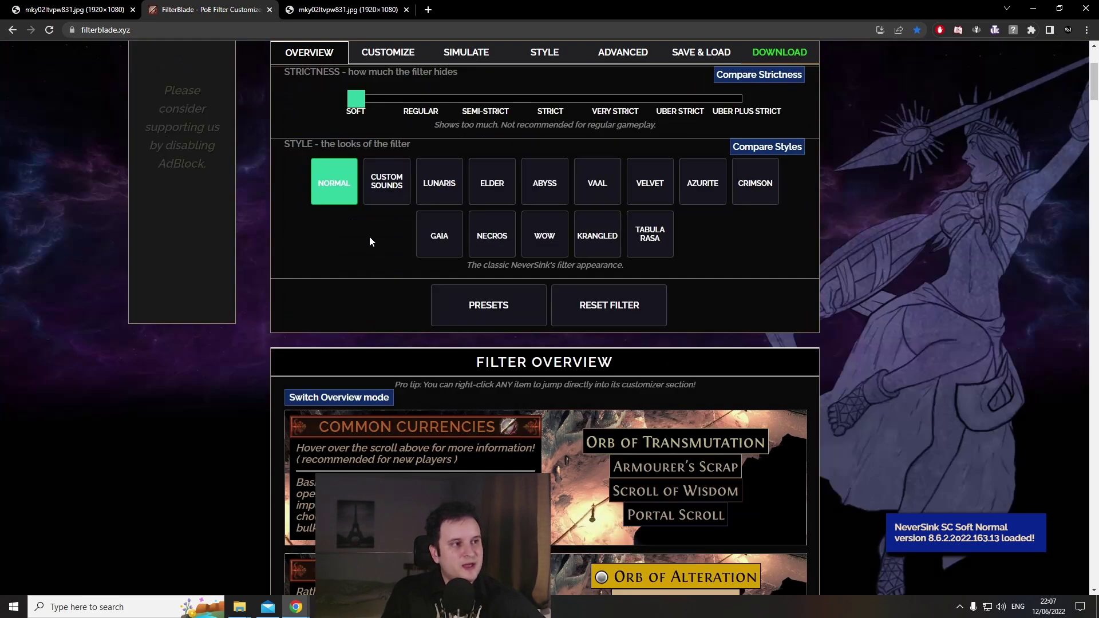
Look briefly at the customizer's item categories and return to the overview's strictness settings
{"action": "left_click", "coordinate": [399, 62]}
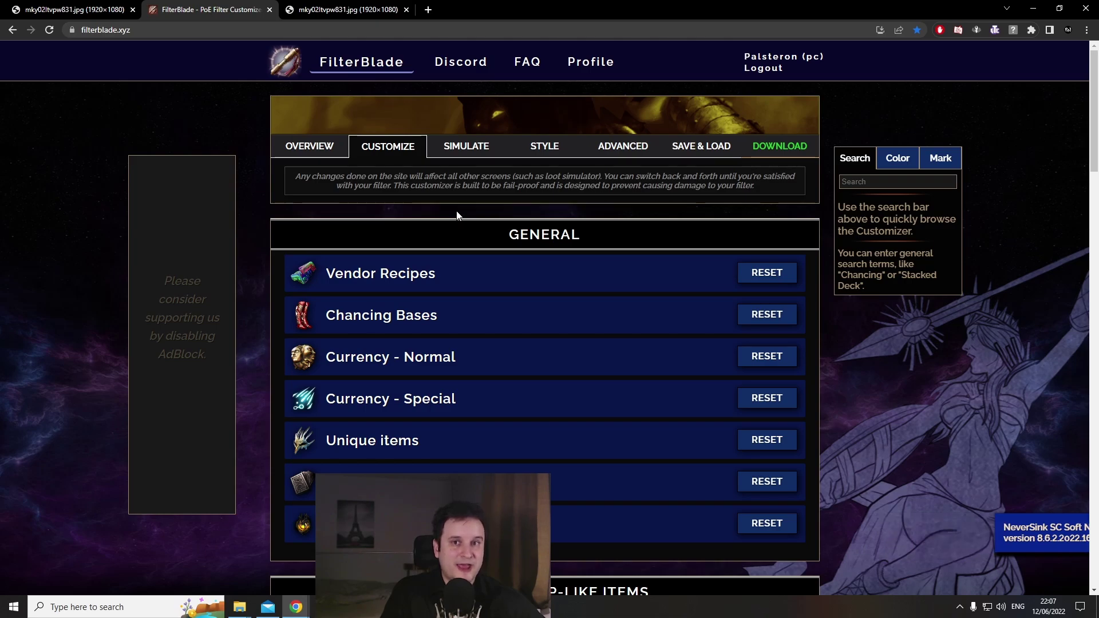
{"action": "left_click", "coordinate": [309, 146]}
{"action": "scroll", "coordinate": [528, 276], "scroll_direction": "up", "scroll_amount": 3}
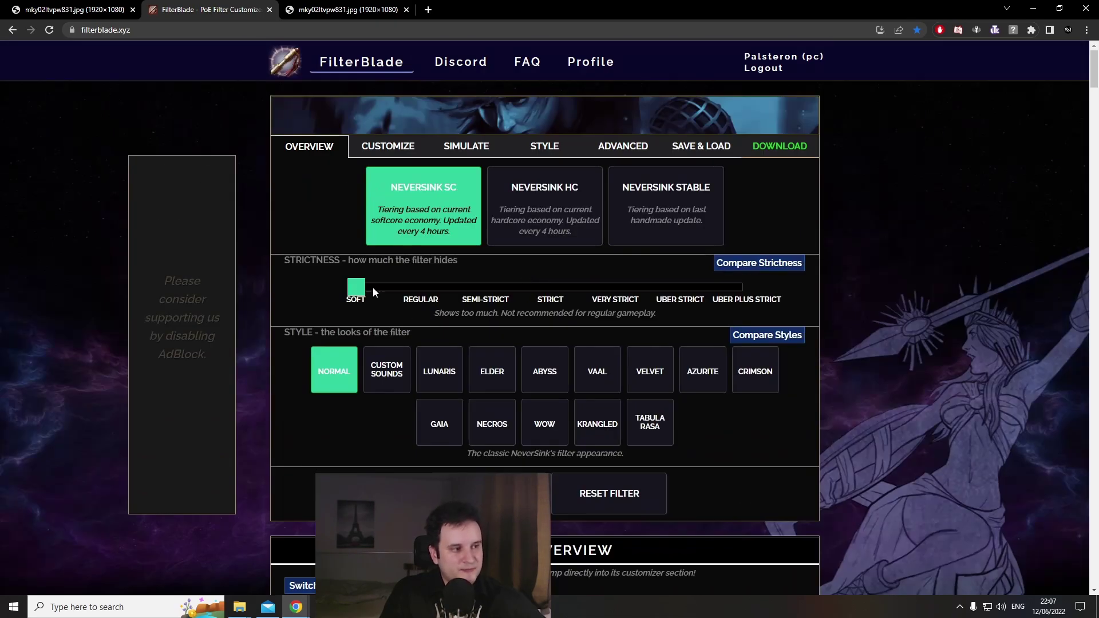
Try the Semi-Strict and Uber Strict levels, and leave the filter strictness on Very Strict
{"action": "left_click_drag", "start_coordinate": [364, 290], "coordinate": [513, 296]}
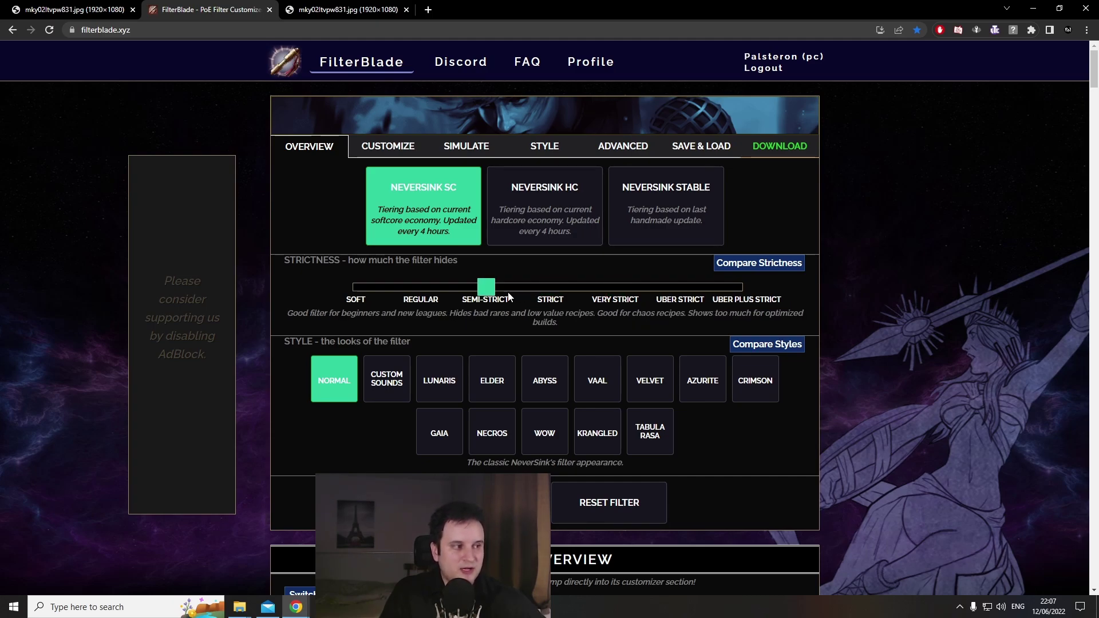
{"action": "left_click_drag", "start_coordinate": [499, 292], "coordinate": [632, 291]}
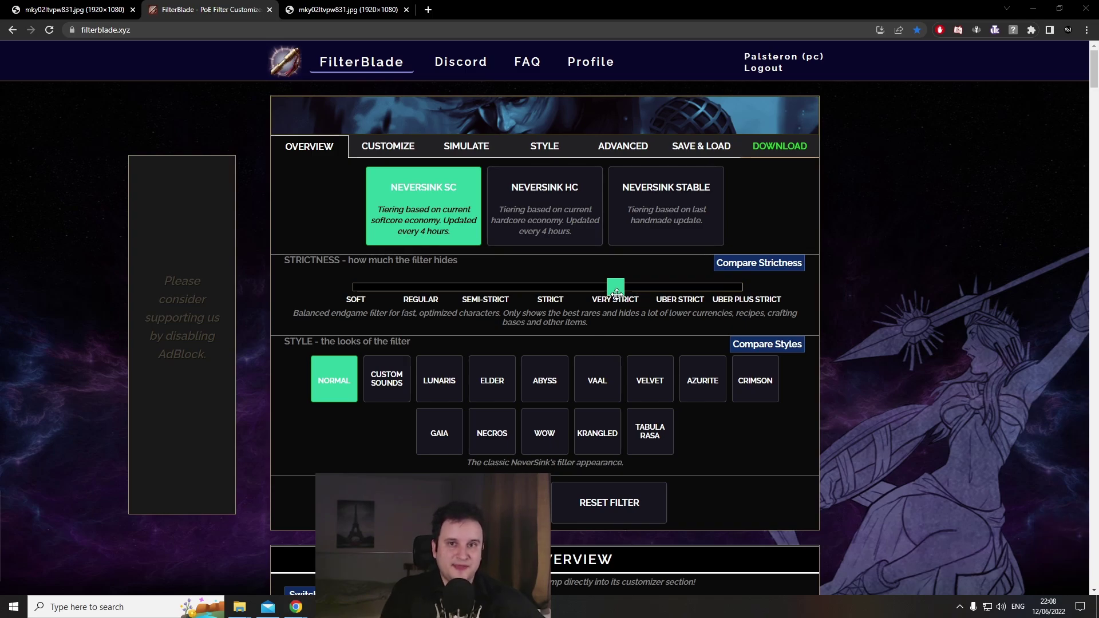
{"action": "left_click", "coordinate": [661, 293]}
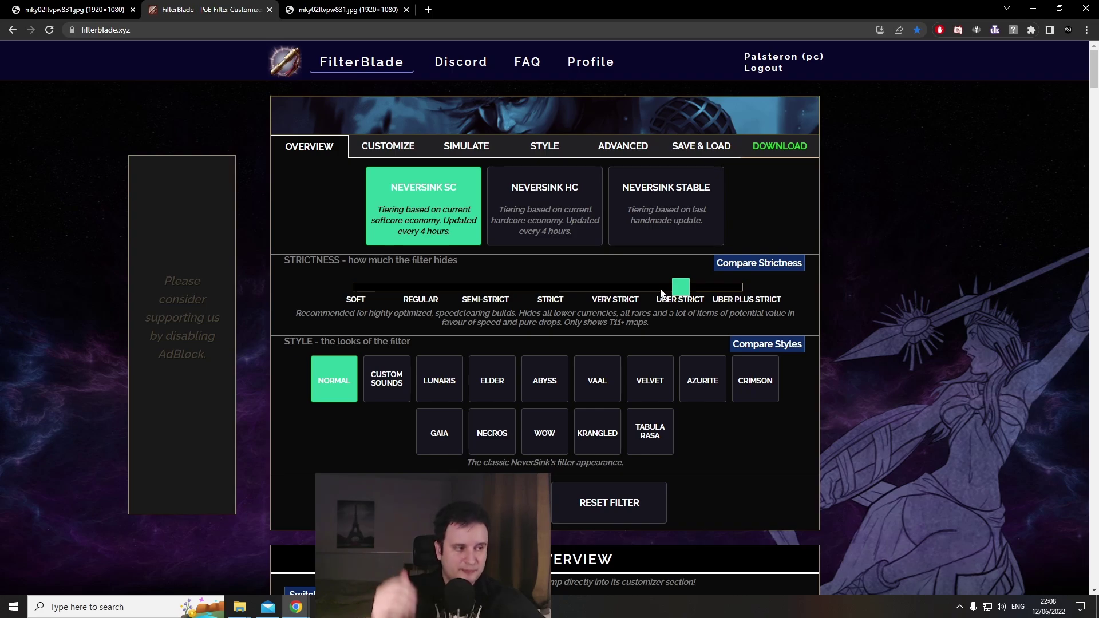
{"action": "left_click", "coordinate": [623, 287]}
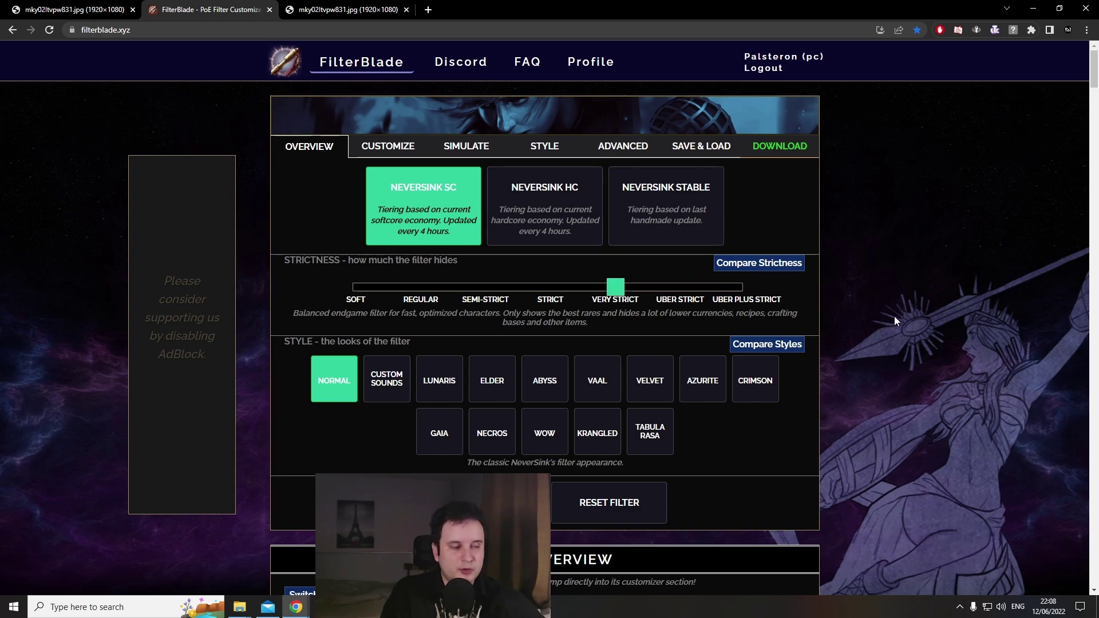
Look over the filter style choices with their descriptions and the common currencies in the filter overview
{"action": "scroll", "coordinate": [892, 326], "scroll_direction": "down", "scroll_amount": 2}
{"action": "scroll", "coordinate": [890, 342], "scroll_direction": "down", "scroll_amount": 1}
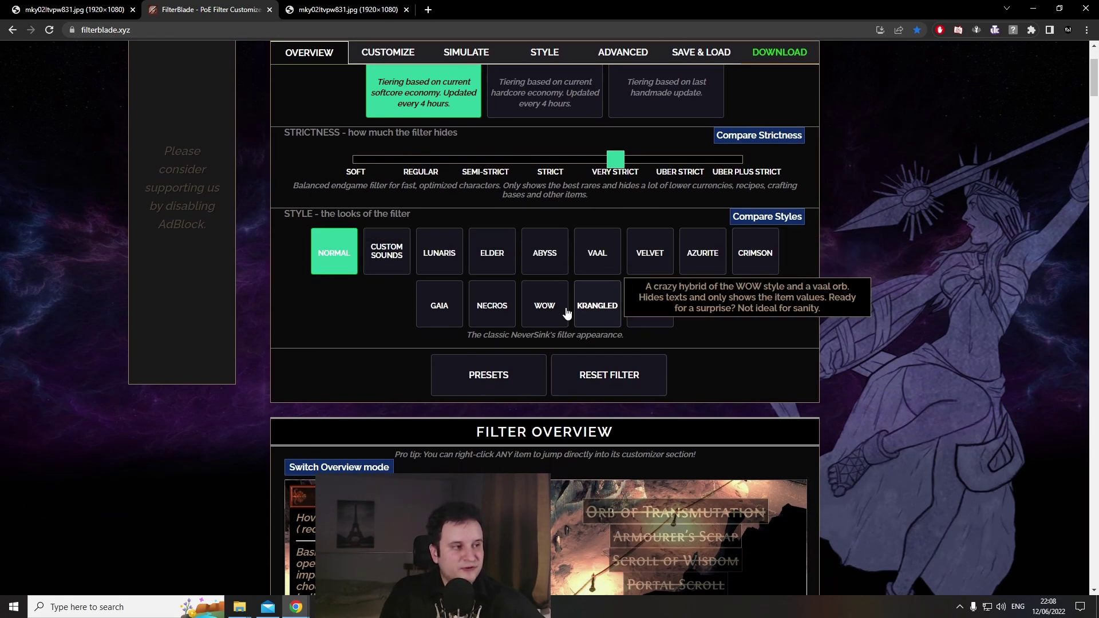
{"action": "scroll", "coordinate": [923, 309], "scroll_direction": "down", "scroll_amount": 1}
{"action": "scroll", "coordinate": [923, 321], "scroll_direction": "down", "scroll_amount": 6}
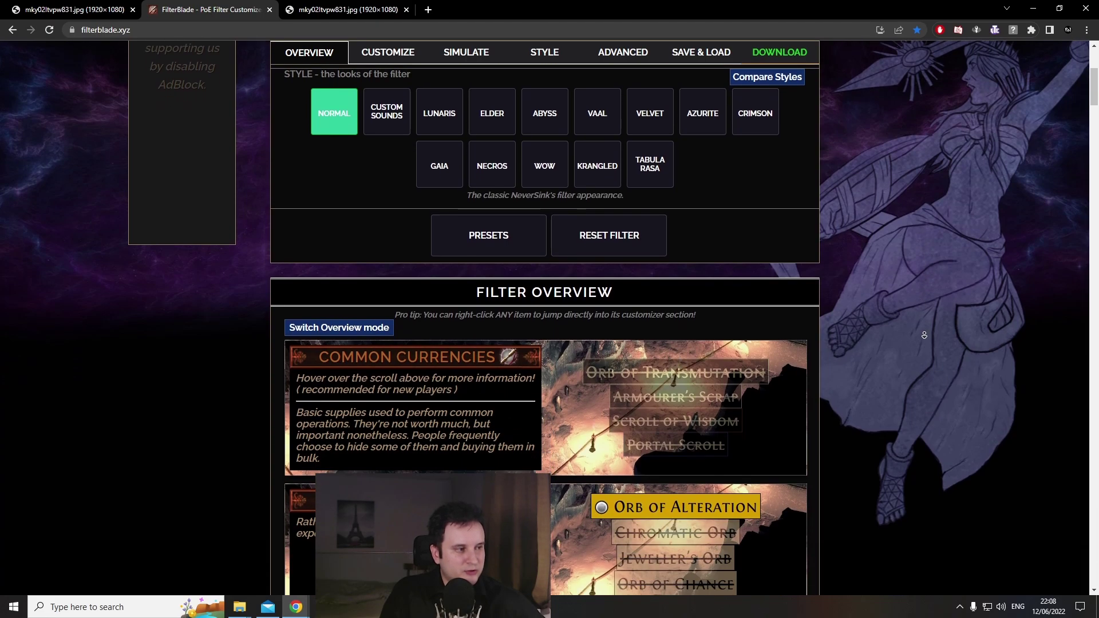
{"action": "scroll", "coordinate": [925, 332], "scroll_direction": "up", "scroll_amount": 6}
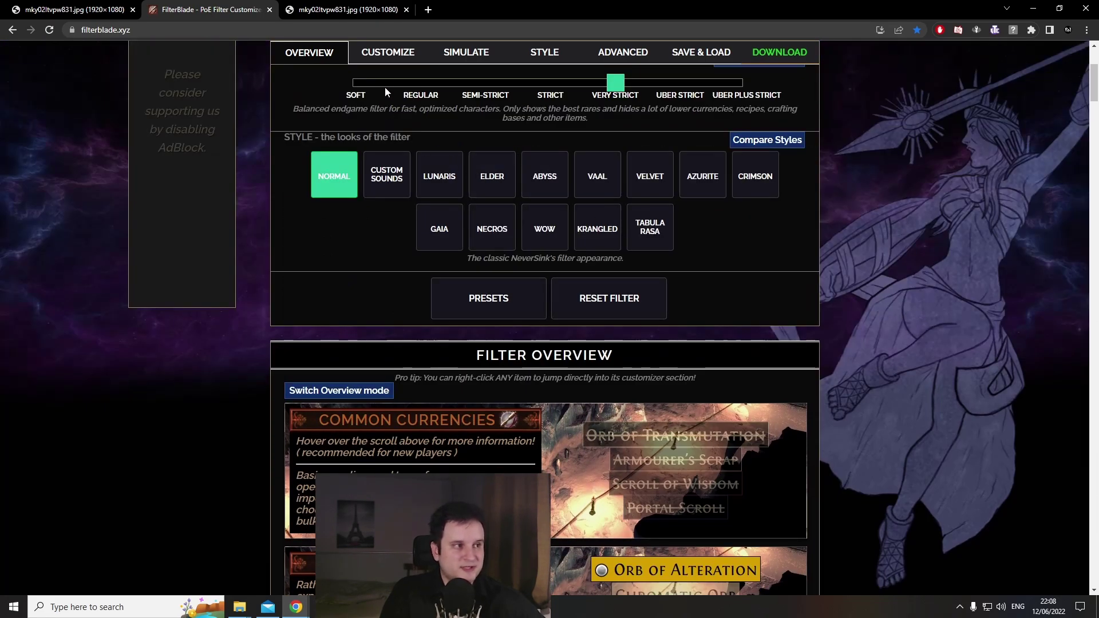
Search the customizer for "fossil" and look through the matching rules
{"action": "left_click", "coordinate": [387, 52]}
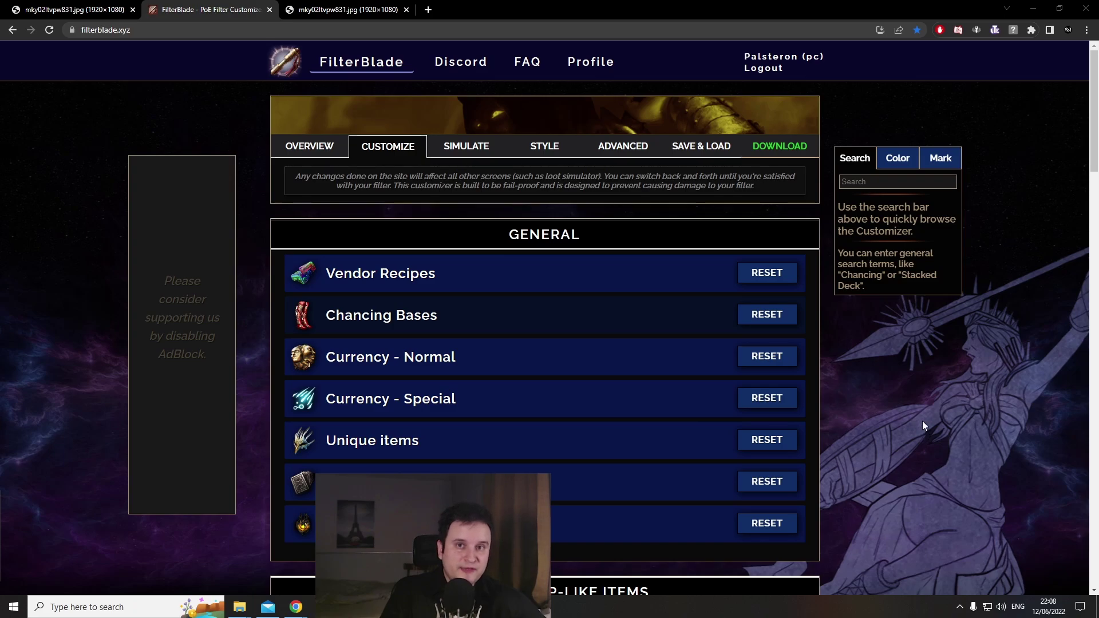
{"action": "left_click", "coordinate": [881, 183]}
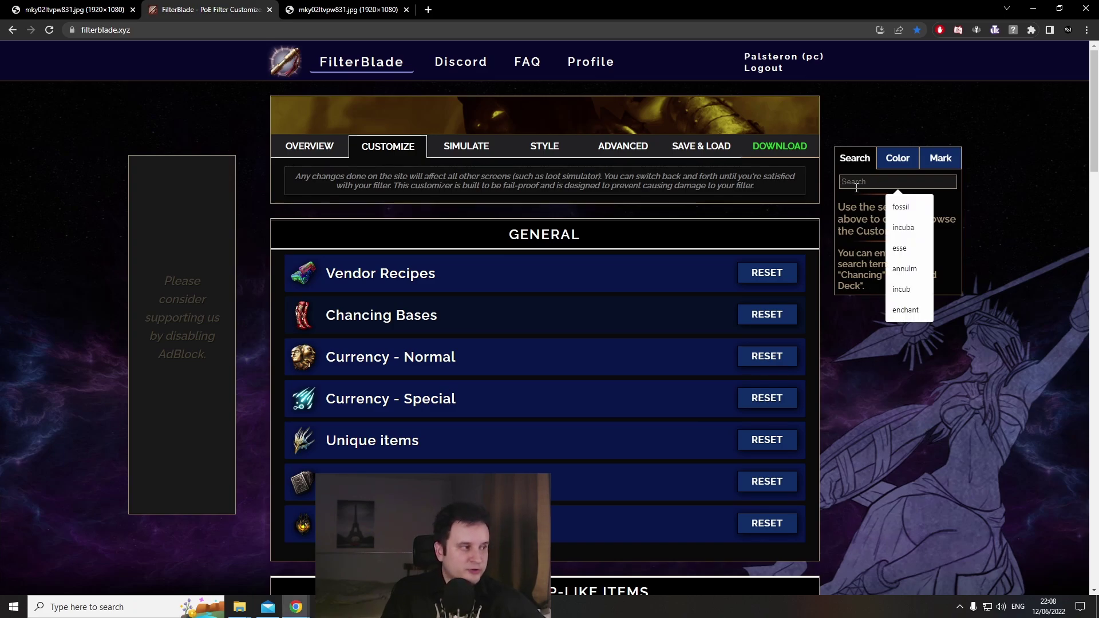
{"action": "left_click", "coordinate": [908, 203]}
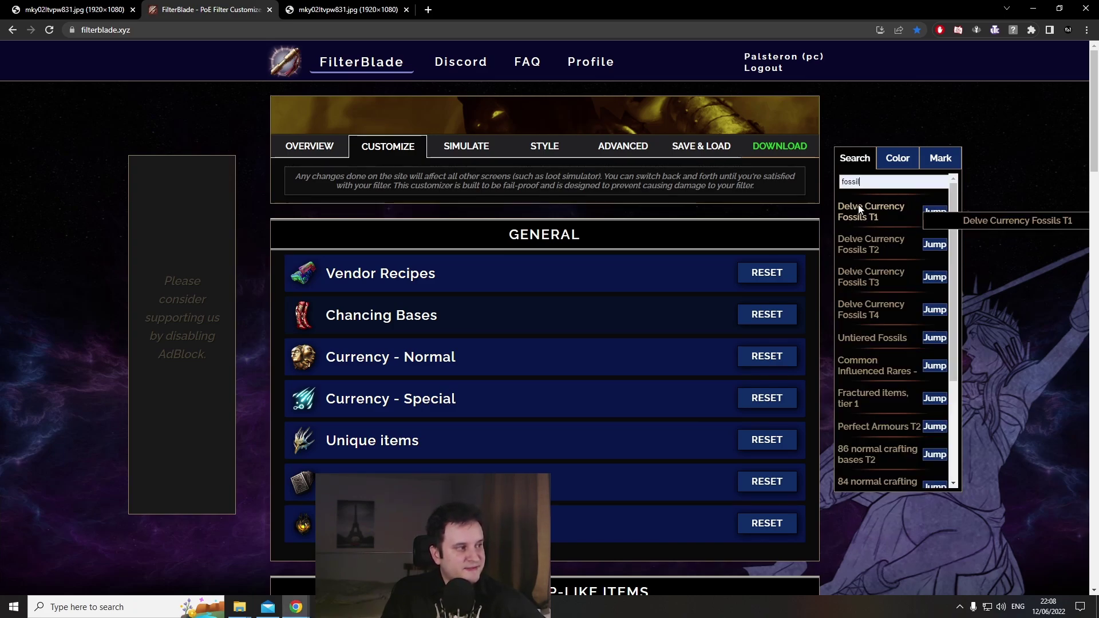
{"action": "mouse_move", "coordinate": [956, 242]}
{"action": "left_mouse_down"}
{"action": "mouse_move", "coordinate": [960, 353]}
{"action": "mouse_move", "coordinate": [965, 228]}
{"action": "left_mouse_up"}
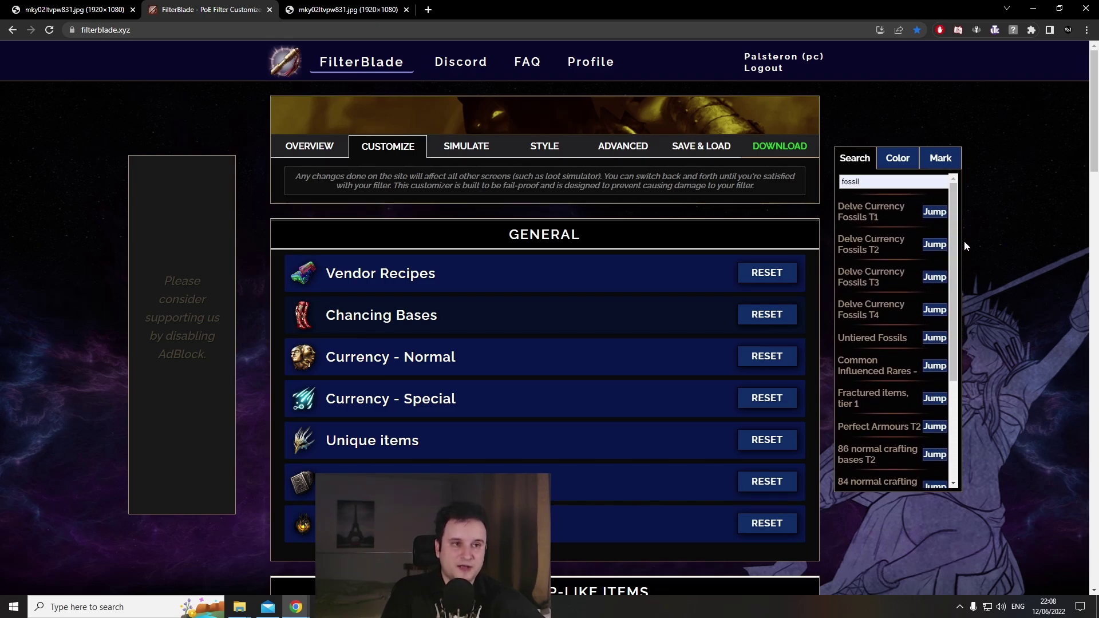
Jump from the Orb of Chance in the filter overview's mid-tier currency to its rule in the customizer
{"action": "left_click", "coordinate": [306, 147]}
{"action": "scroll", "coordinate": [332, 269], "scroll_direction": "down", "scroll_amount": 5}
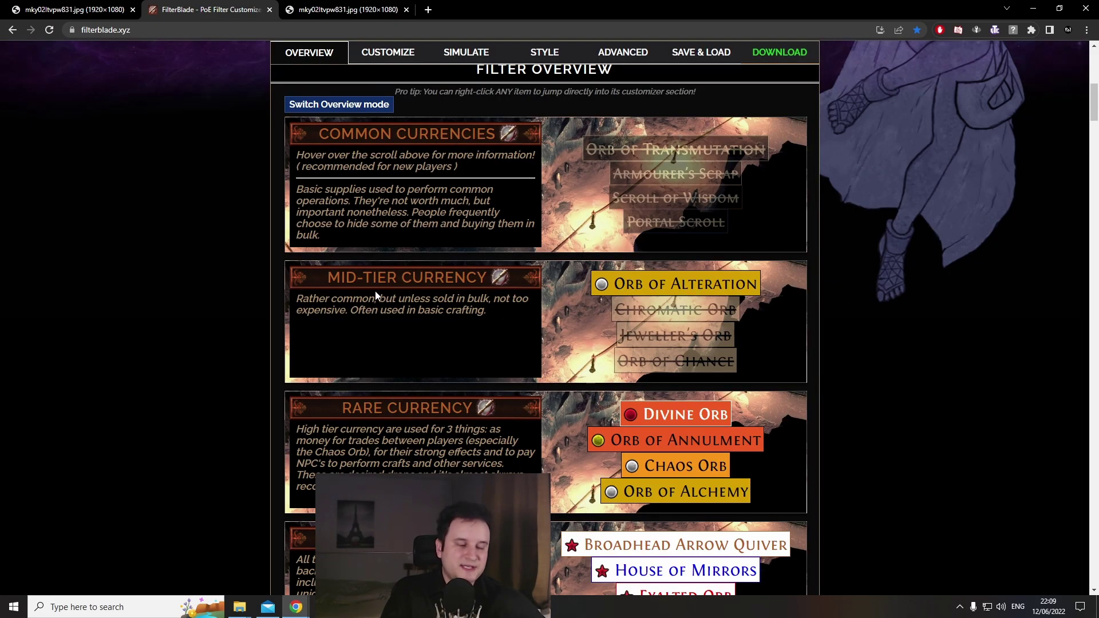
{"action": "scroll", "coordinate": [369, 298], "scroll_direction": "down", "scroll_amount": 2}
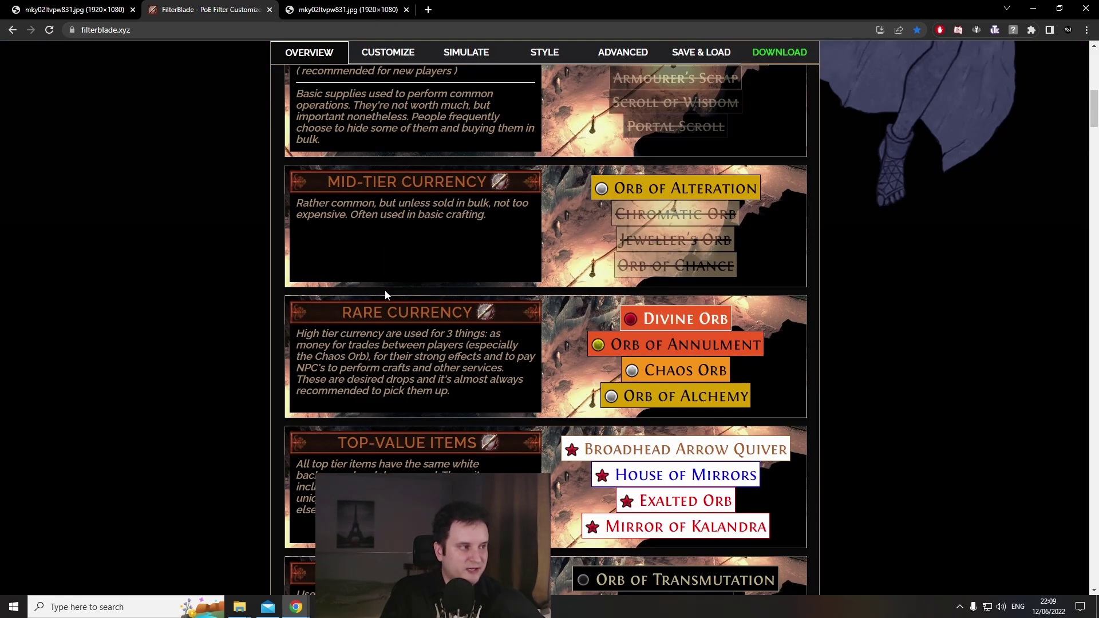
{"action": "right_click", "coordinate": [655, 277]}
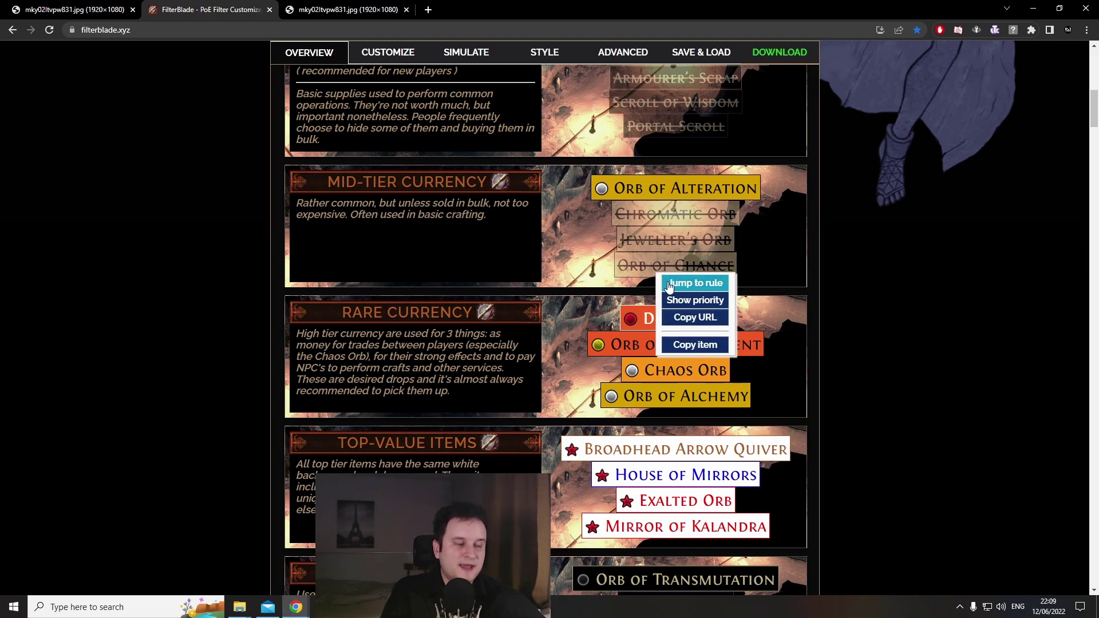
{"action": "left_click", "coordinate": [668, 283]}
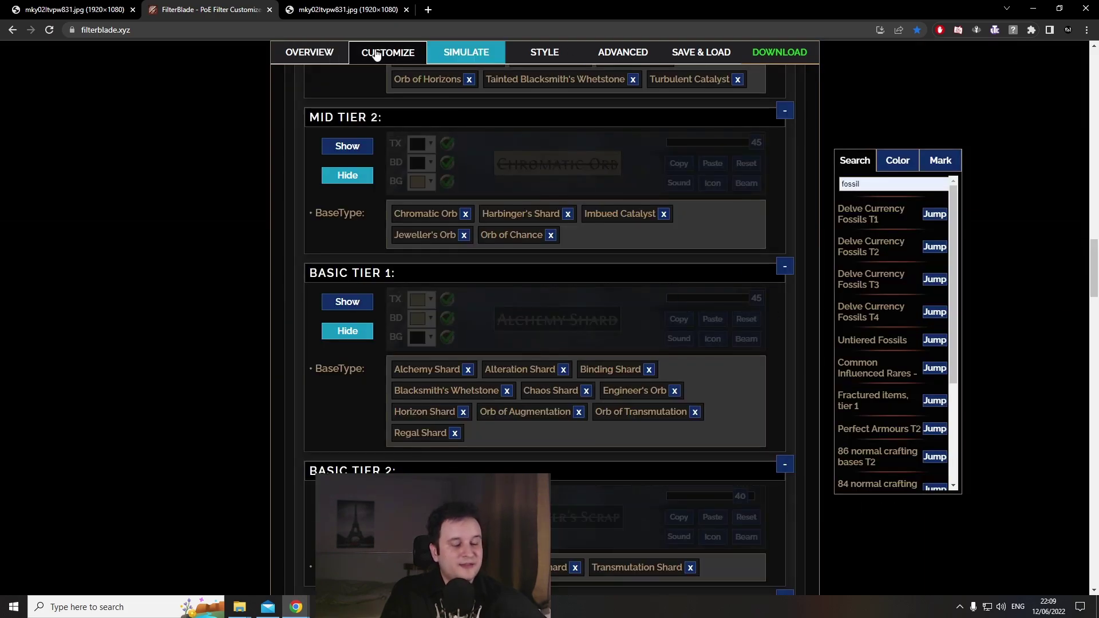
{"action": "mouse_move", "coordinate": [561, 368]}
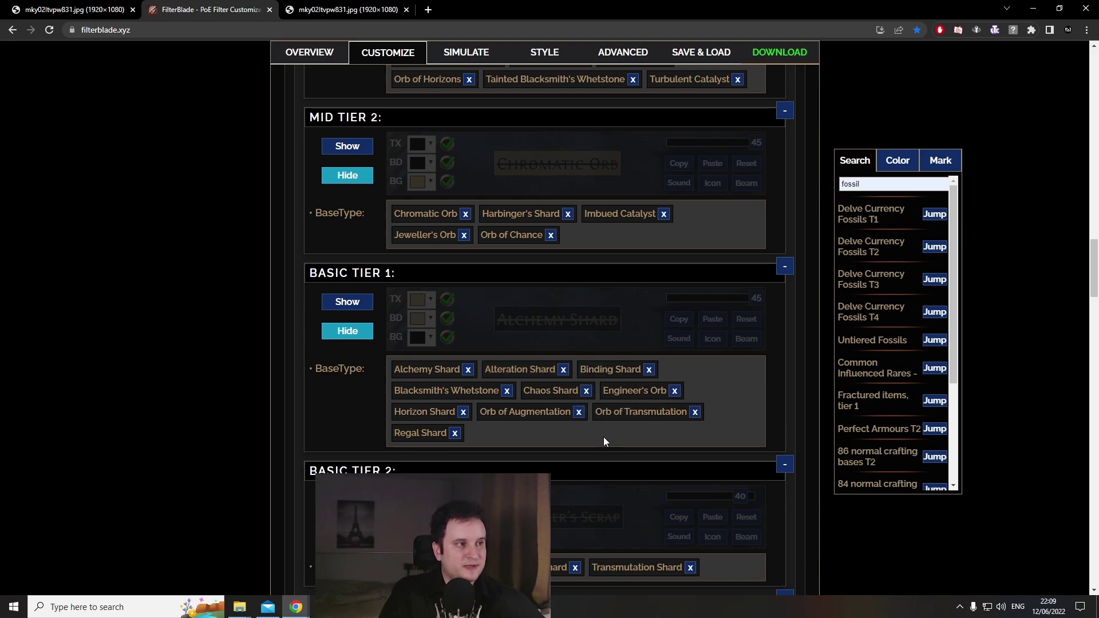
Look through the filter overview's currency sections and the current league's Sentinel sections
{"action": "left_click", "coordinate": [290, 64]}
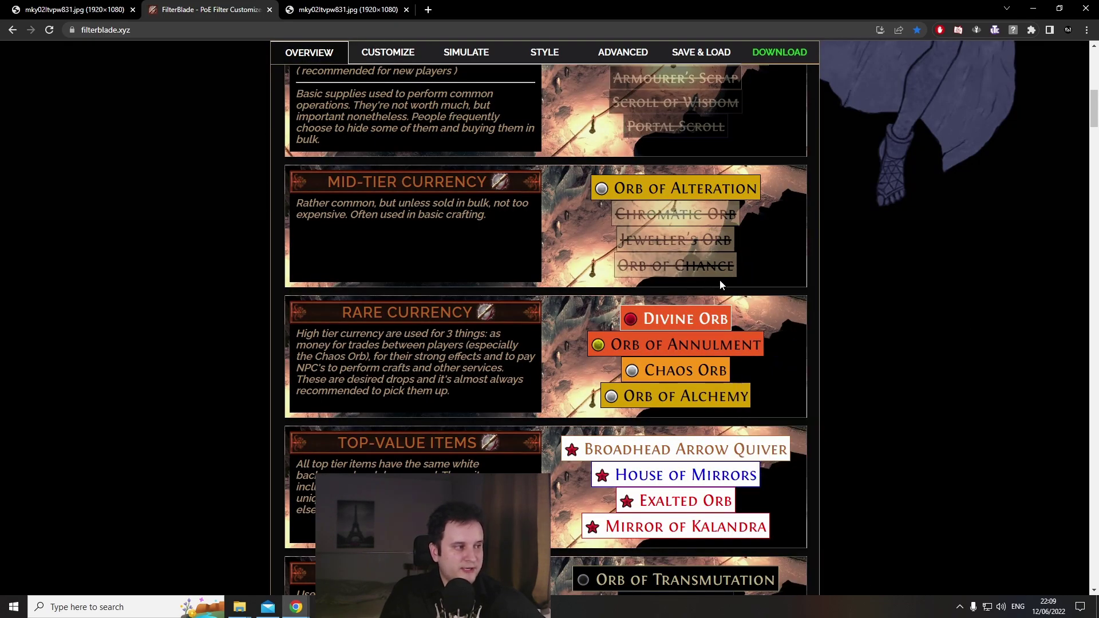
{"action": "scroll", "coordinate": [646, 328], "scroll_direction": "down", "scroll_amount": 7}
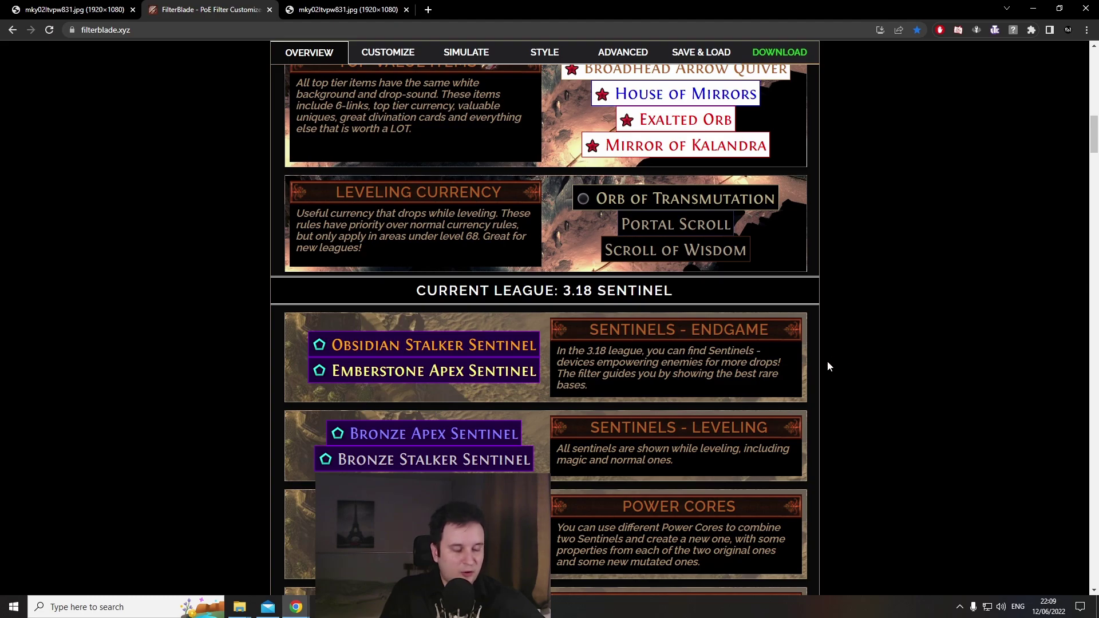
{"action": "scroll", "coordinate": [826, 361], "scroll_direction": "down", "scroll_amount": 6}
{"action": "scroll", "coordinate": [813, 377], "scroll_direction": "up", "scroll_amount": 9}
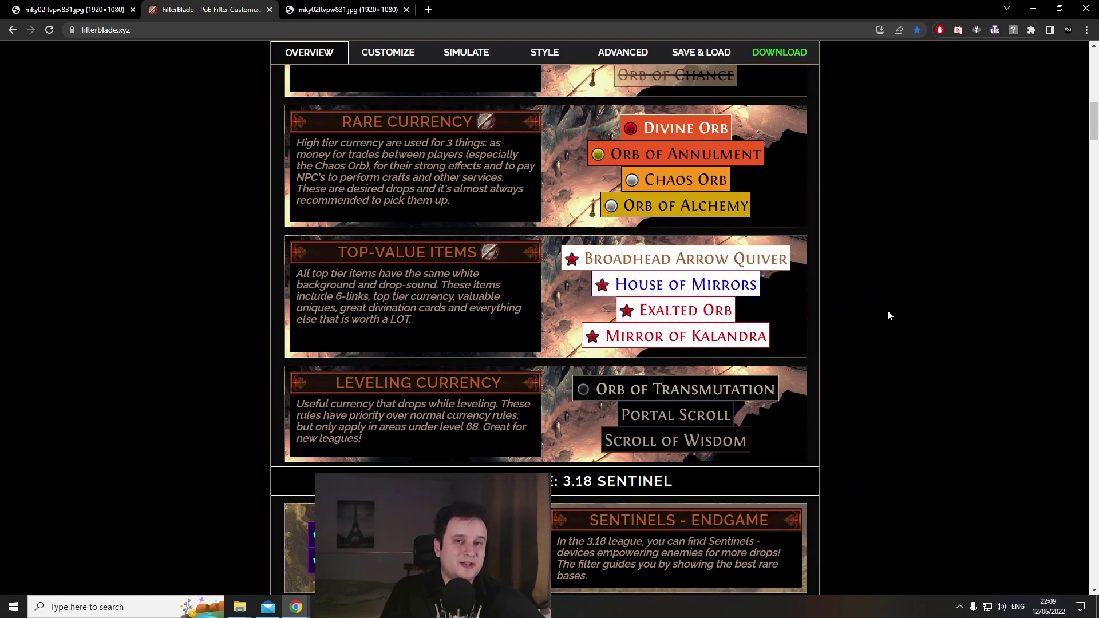
{"action": "scroll", "coordinate": [887, 310], "scroll_direction": "up", "scroll_amount": 3}
Reload the customizer and show the General Currency tiers under Currency - Normal
{"action": "left_click", "coordinate": [388, 52]}
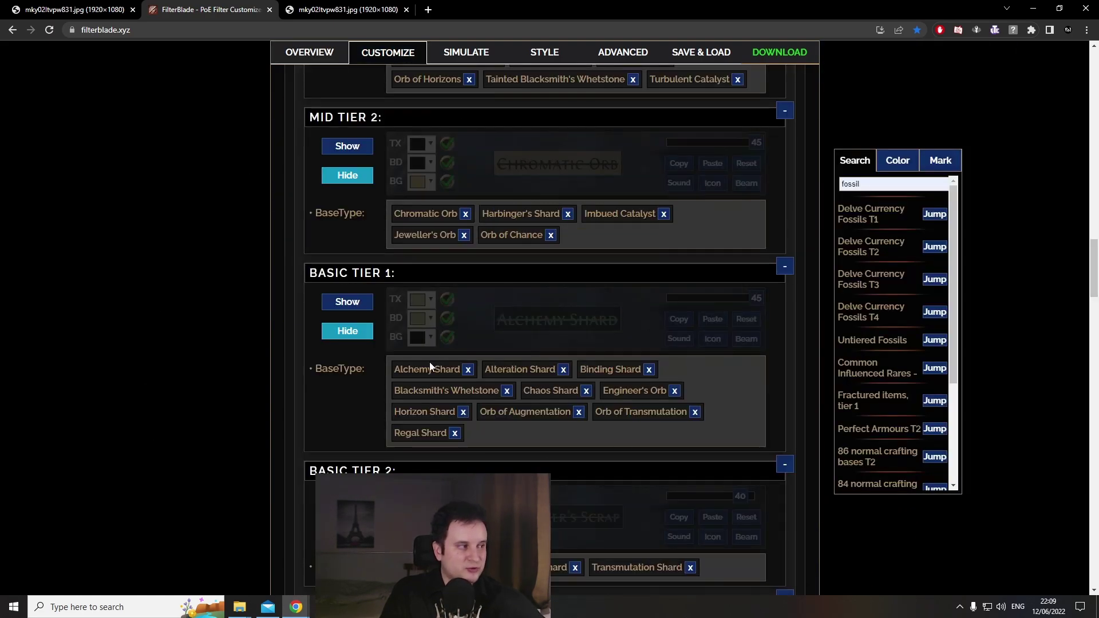
{"action": "scroll", "coordinate": [429, 361], "scroll_direction": "up", "scroll_amount": 8}
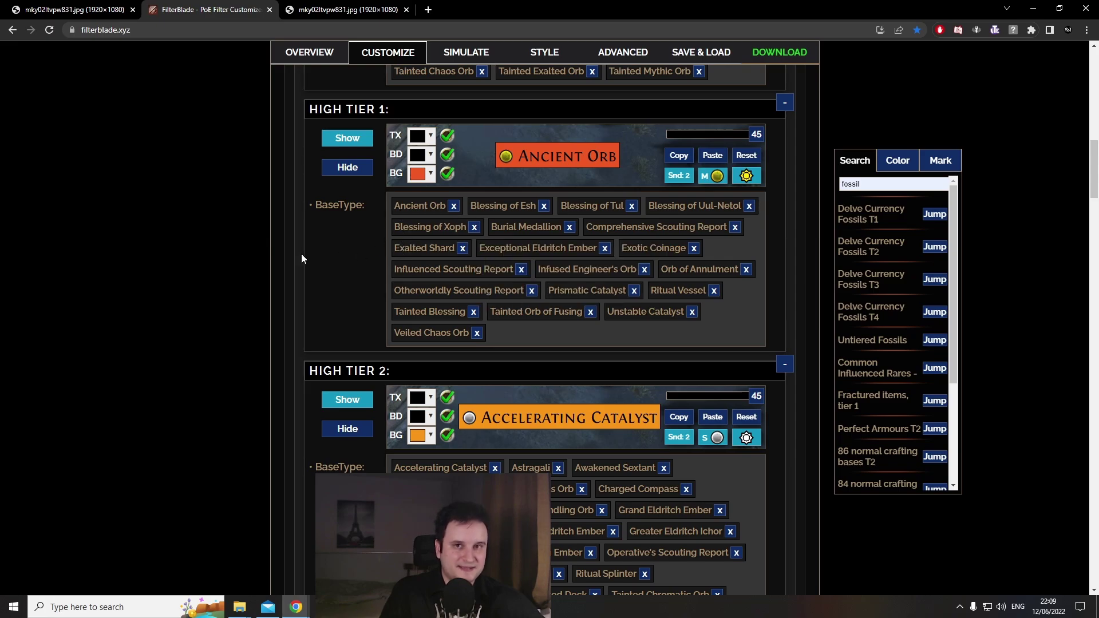
{"action": "key", "text": "F5"}
{"action": "left_click", "coordinate": [343, 268]}
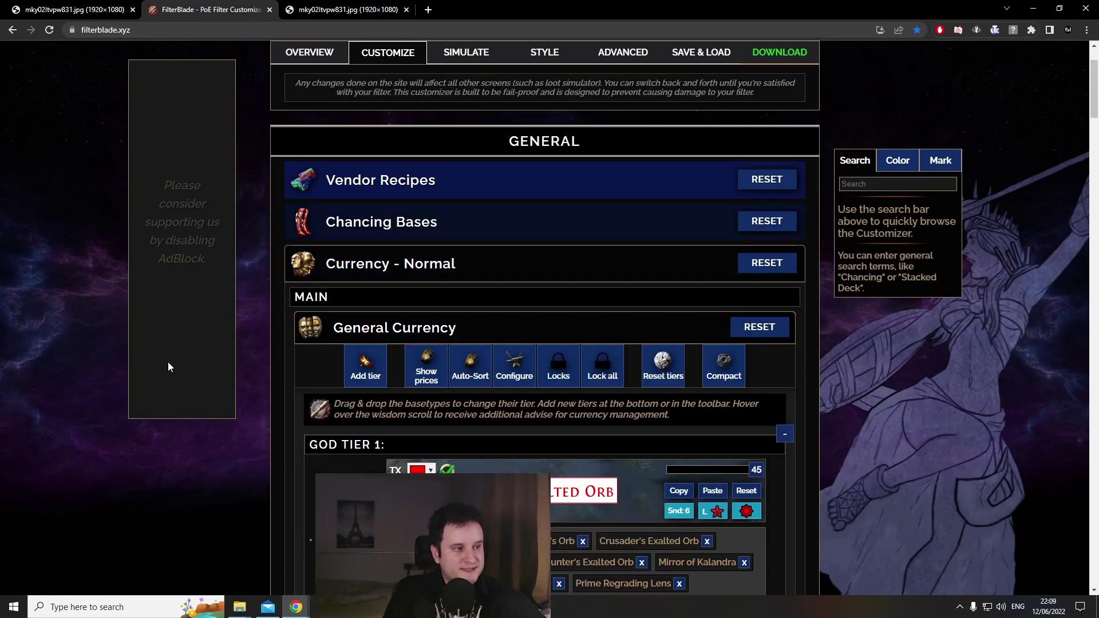
{"action": "scroll", "coordinate": [85, 349], "scroll_direction": "down", "scroll_amount": 5}
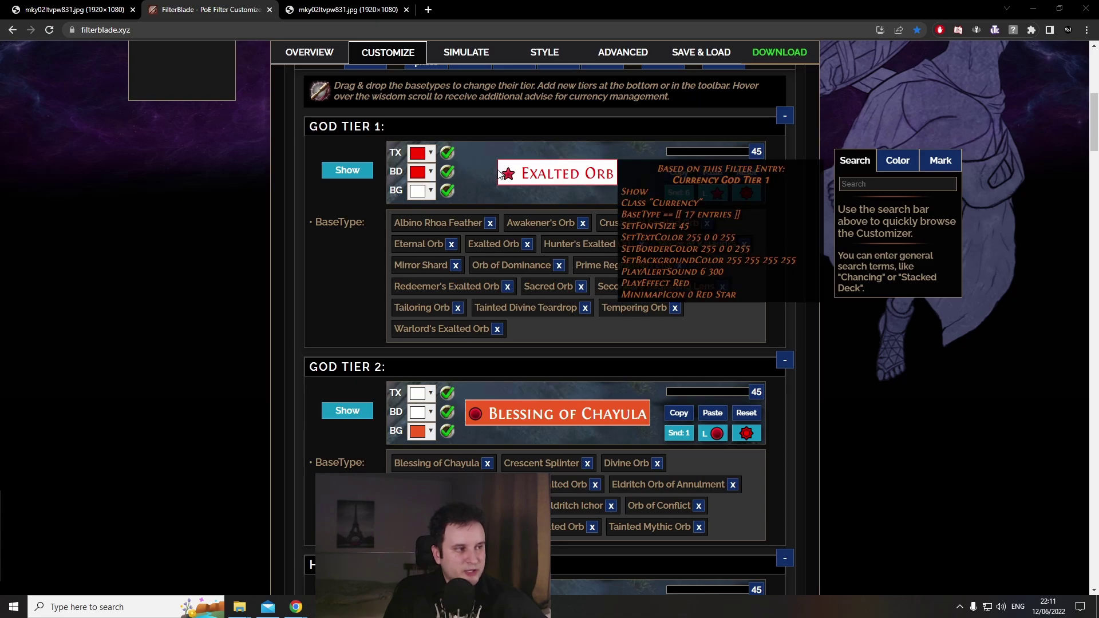
Inspect the filter entry behind God Tier 1's Exalted Orb and try out the tier's font size slider
{"action": "mouse_move", "coordinate": [561, 179]}
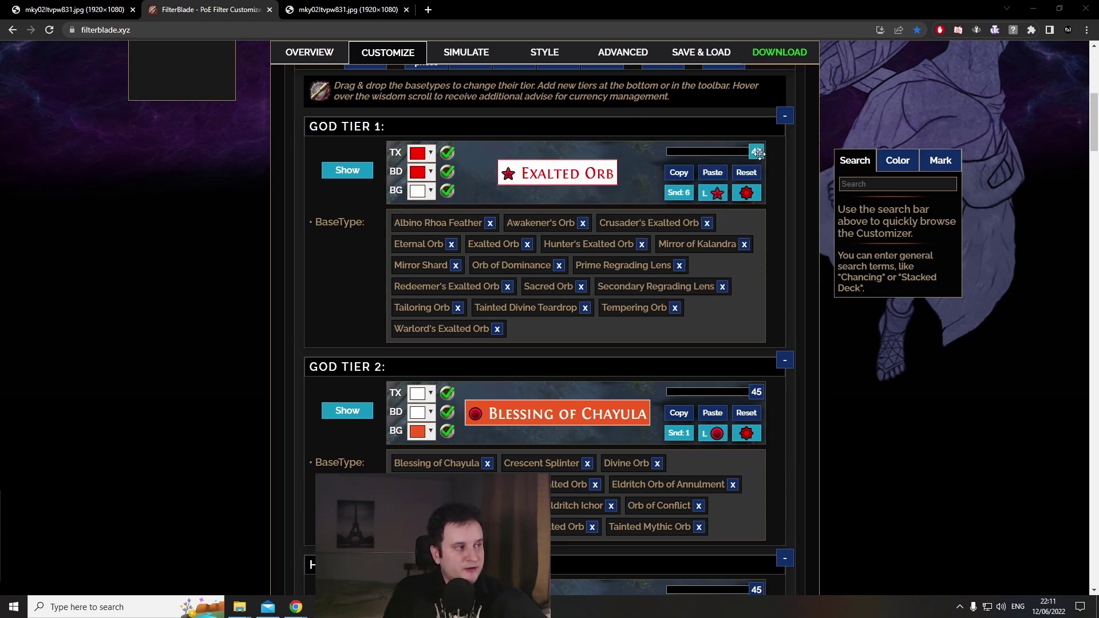
{"action": "mouse_move", "coordinate": [757, 153]}
{"action": "left_mouse_down"}
{"action": "mouse_move", "coordinate": [673, 152]}
{"action": "mouse_move", "coordinate": [767, 156]}
{"action": "left_mouse_up"}
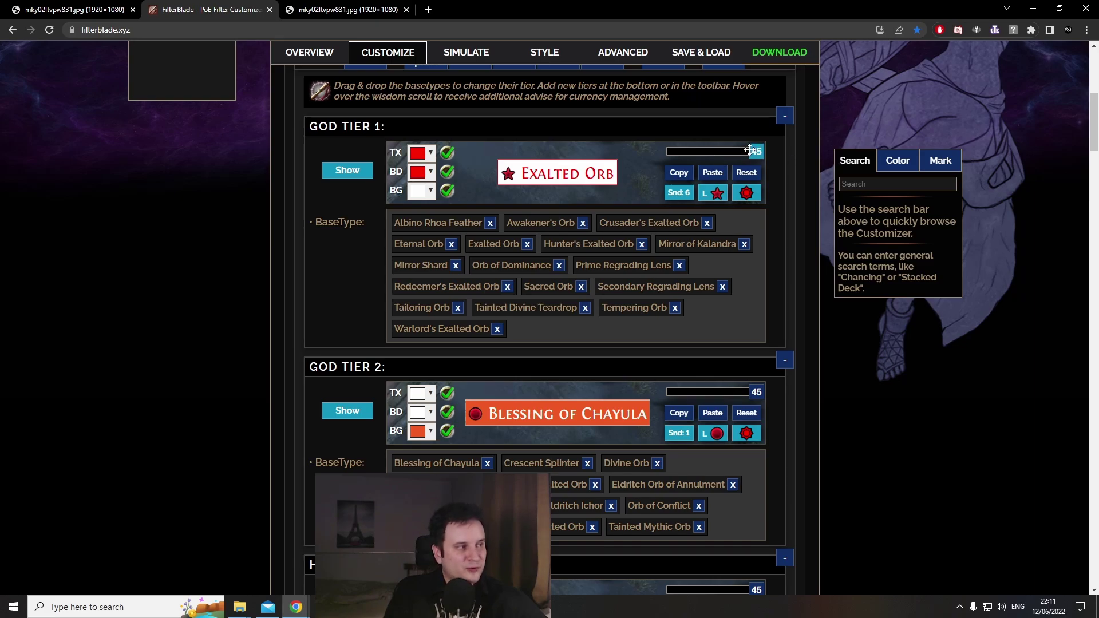
{"action": "mouse_move", "coordinate": [753, 152]}
{"action": "left_mouse_down"}
{"action": "mouse_move", "coordinate": [717, 152]}
{"action": "mouse_move", "coordinate": [754, 151]}
{"action": "left_mouse_up"}
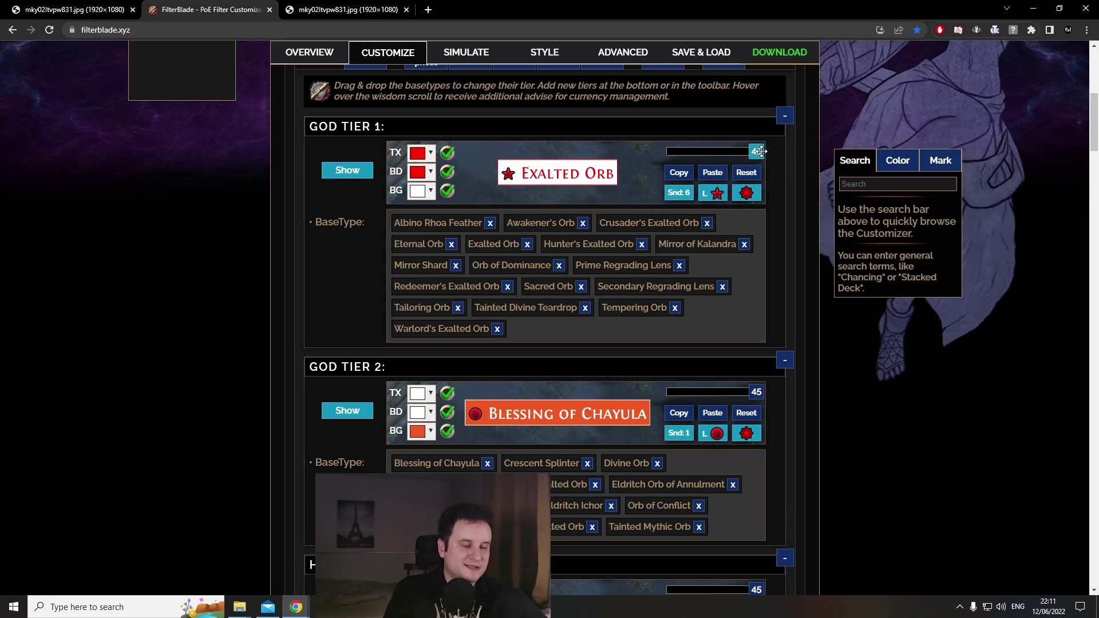
Return to the overview and review the filter's strictness and style settings
{"action": "scroll", "coordinate": [234, 347], "scroll_direction": "up", "scroll_amount": 2}
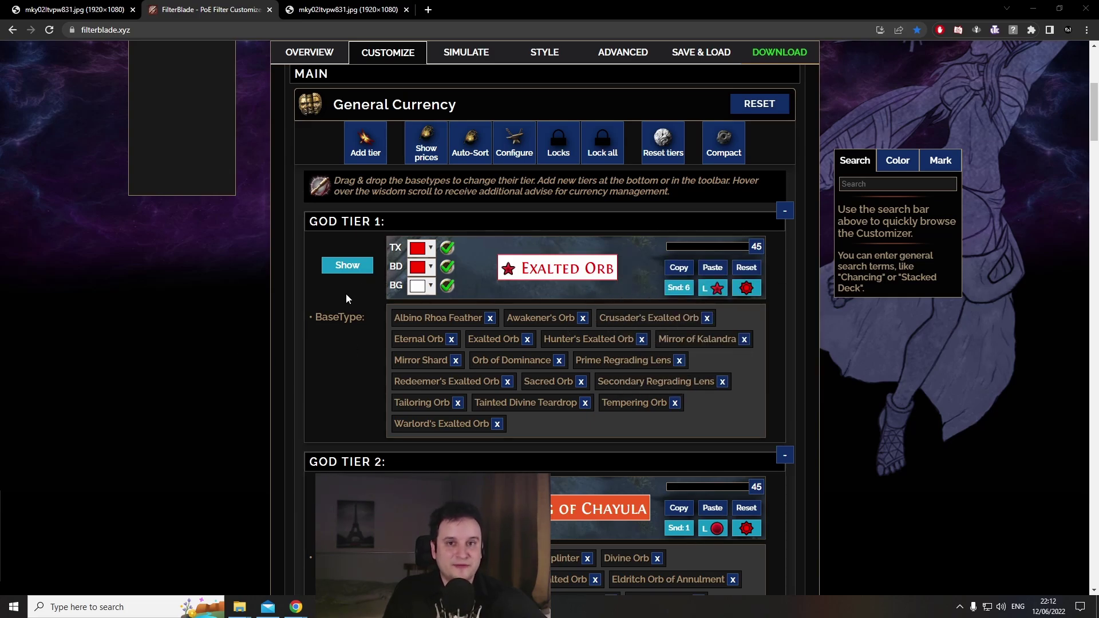
{"action": "left_click", "coordinate": [319, 54]}
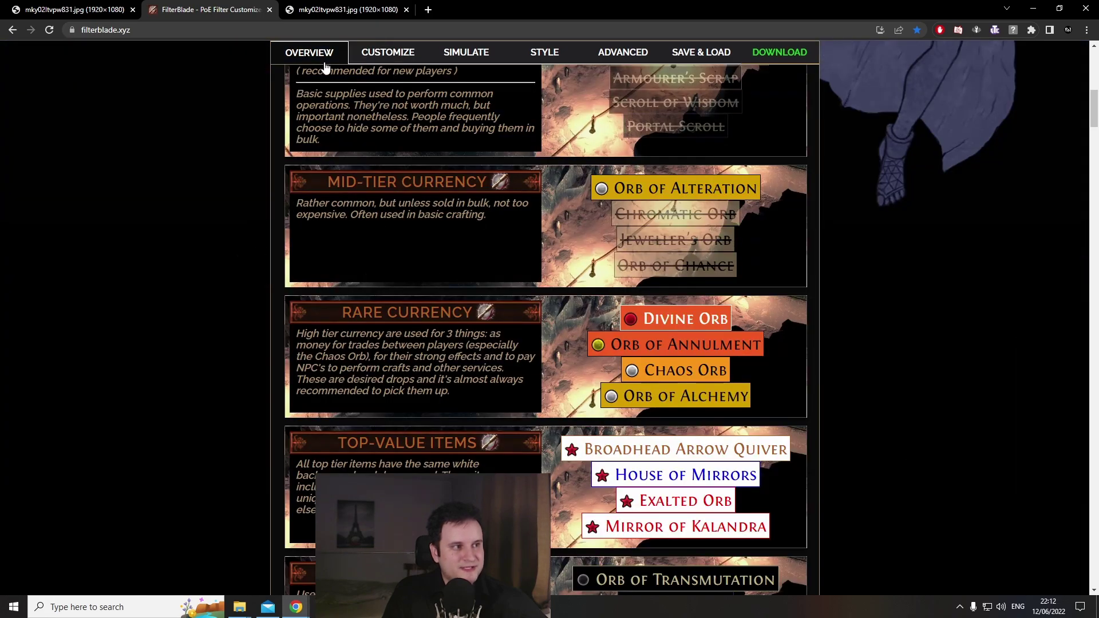
{"action": "scroll", "coordinate": [313, 215], "scroll_direction": "up", "scroll_amount": 10}
{"action": "scroll", "coordinate": [303, 245], "scroll_direction": "down", "scroll_amount": 5}
{"action": "scroll", "coordinate": [311, 201], "scroll_direction": "up", "scroll_amount": 2}
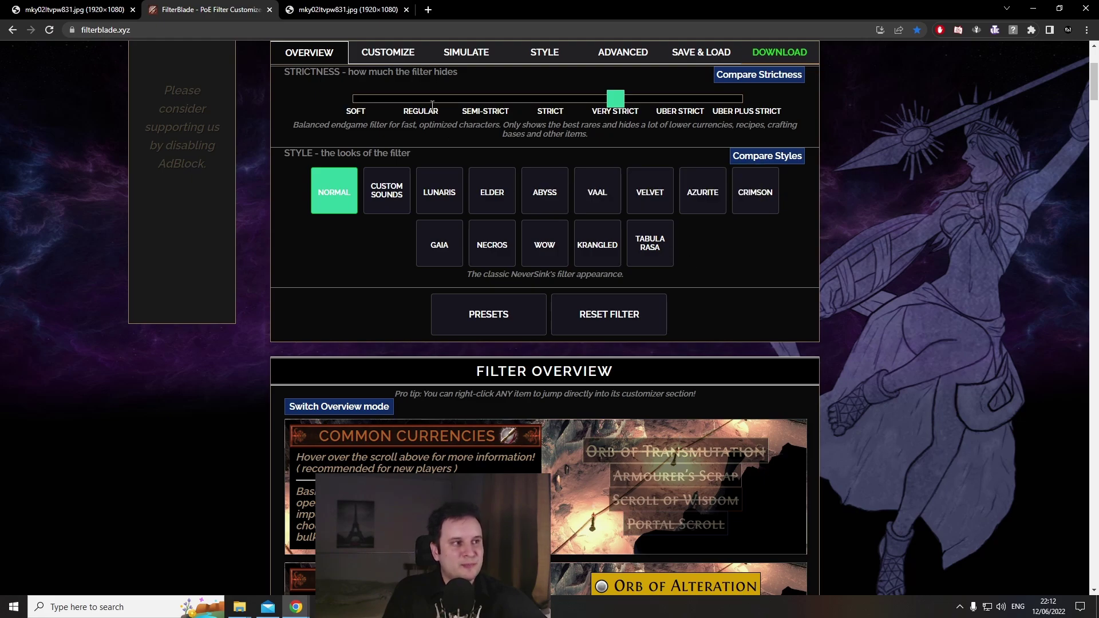
Go back to the General Currency tiers in the customizer and check God Tier 1's alert sound
{"action": "left_click", "coordinate": [406, 64]}
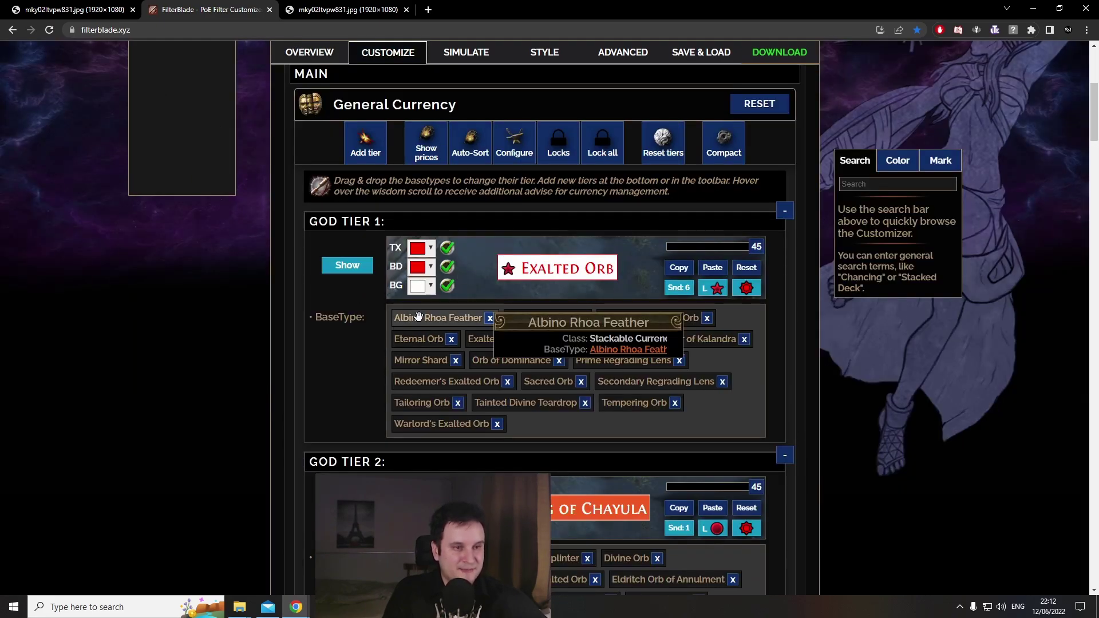
{"action": "scroll", "coordinate": [280, 304], "scroll_direction": "down", "scroll_amount": 2}
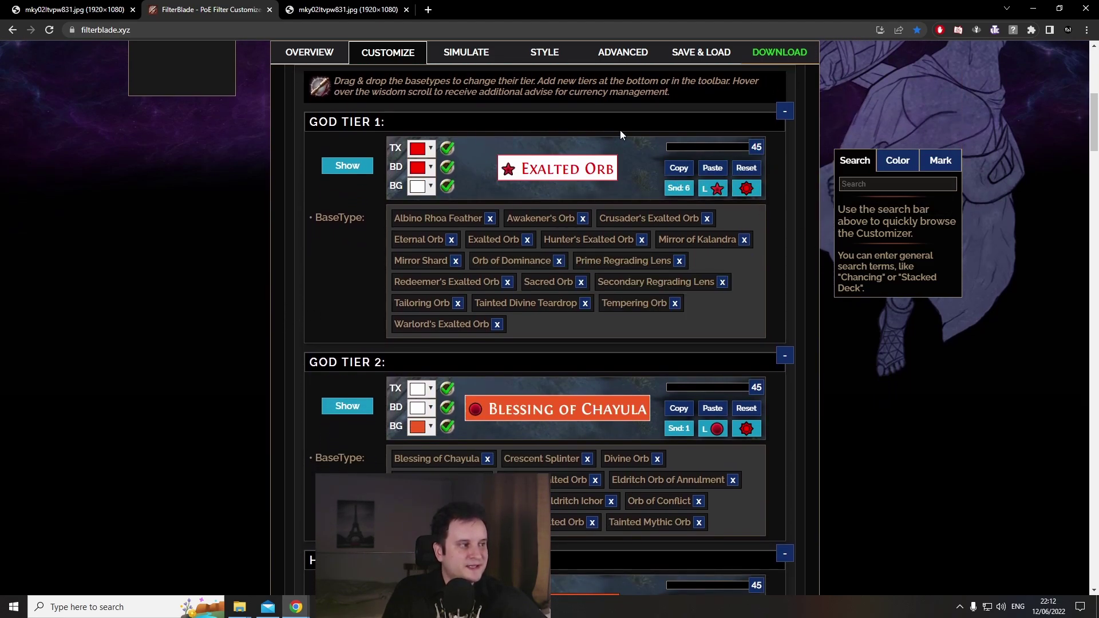
{"action": "left_click", "coordinate": [682, 192]}
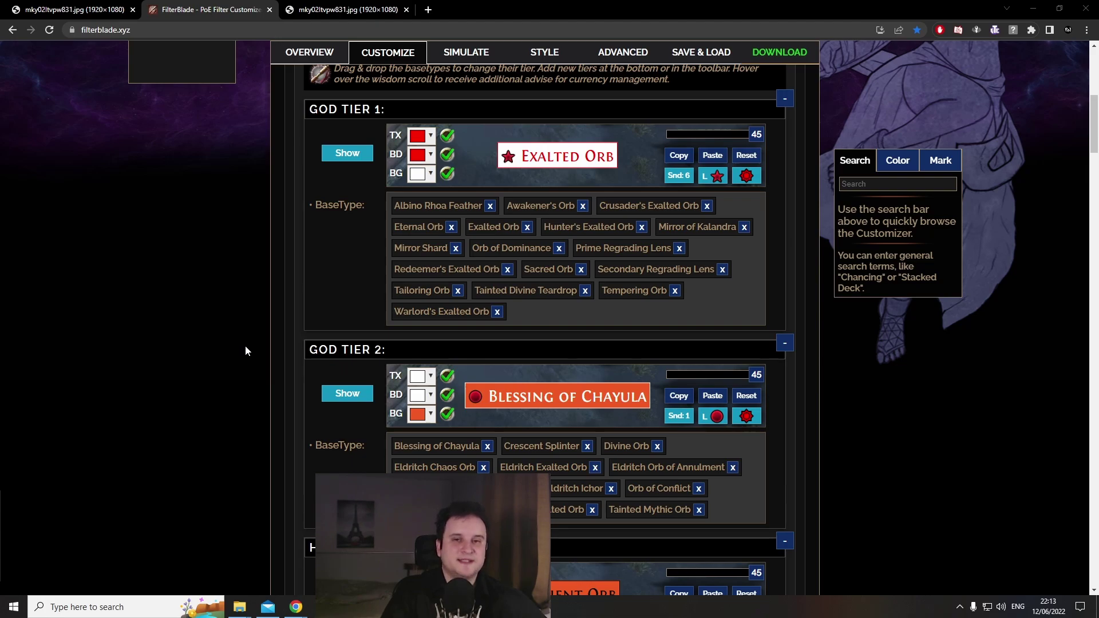
Compare the General Currency tiers from God Tier 1 down to Mid Tier 1, with their styles and base types
{"action": "middle_click", "coordinate": [252, 333]}
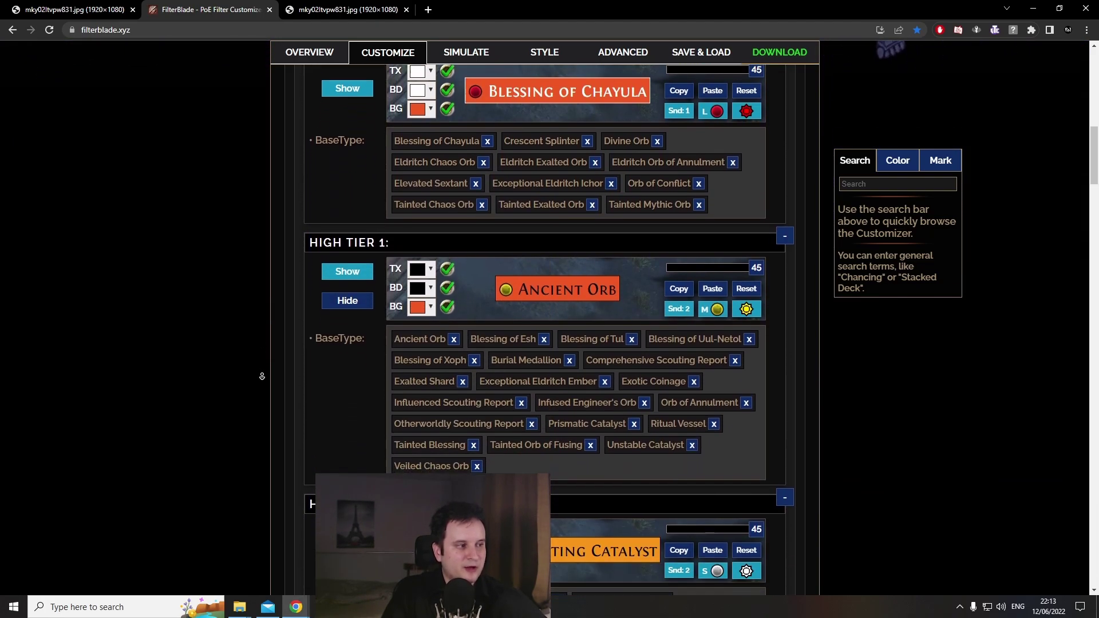
{"action": "middle_click", "coordinate": [269, 363]}
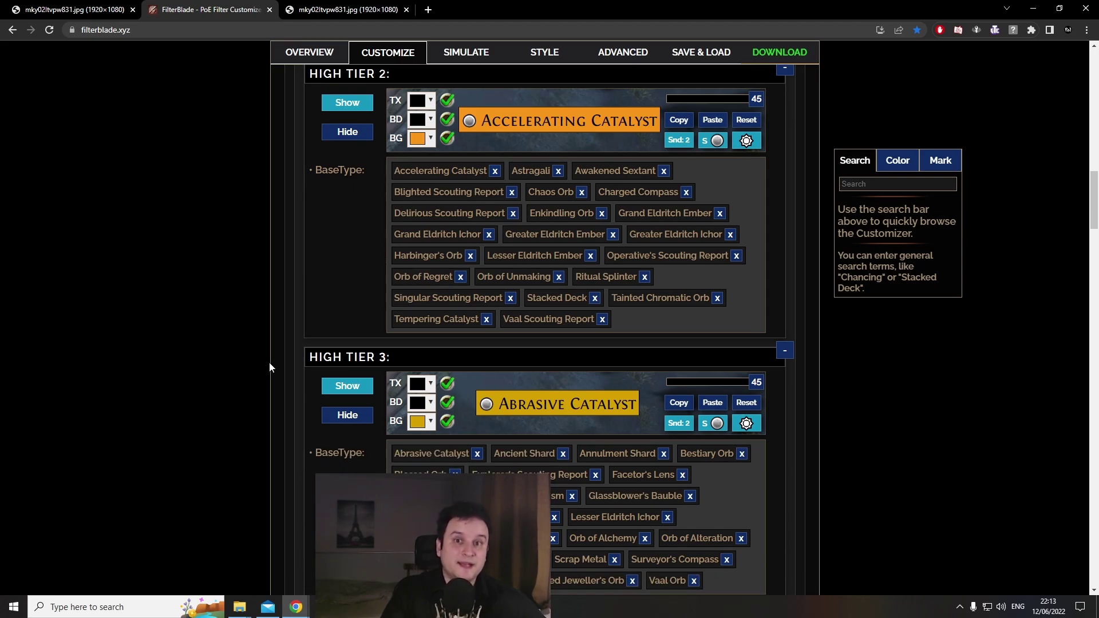
{"action": "scroll", "coordinate": [270, 365], "scroll_direction": "up", "scroll_amount": 12}
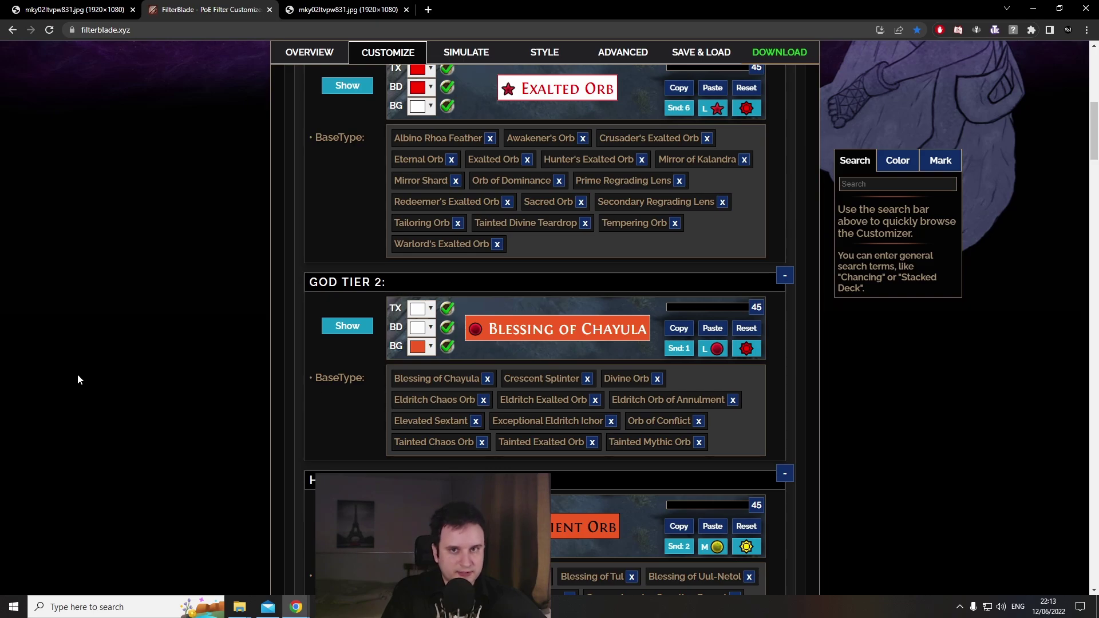
{"action": "scroll", "coordinate": [177, 276], "scroll_direction": "down", "scroll_amount": 15}
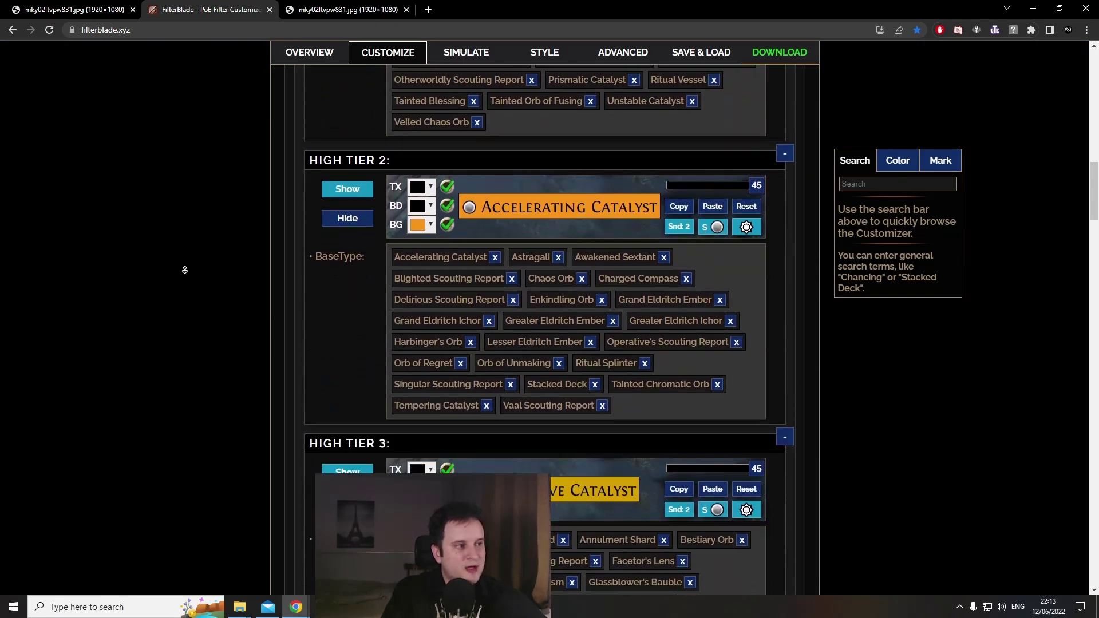
{"action": "scroll", "coordinate": [198, 267], "scroll_direction": "down", "scroll_amount": 5}
{"action": "scroll", "coordinate": [211, 266], "scroll_direction": "up", "scroll_amount": 12}
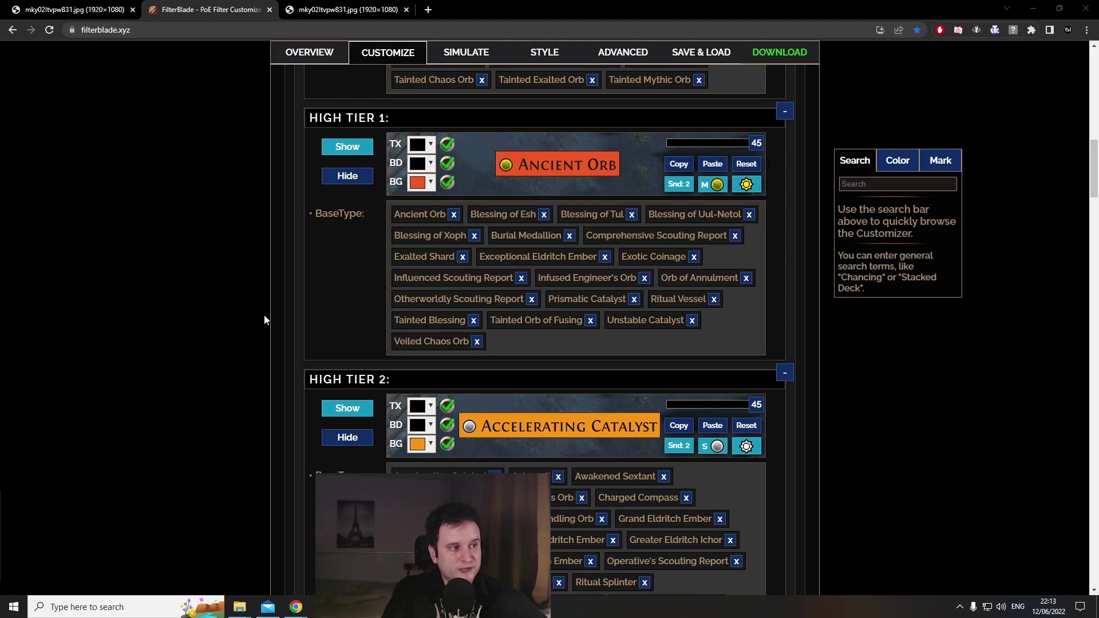
{"action": "scroll", "coordinate": [346, 126], "scroll_direction": "up", "scroll_amount": 6}
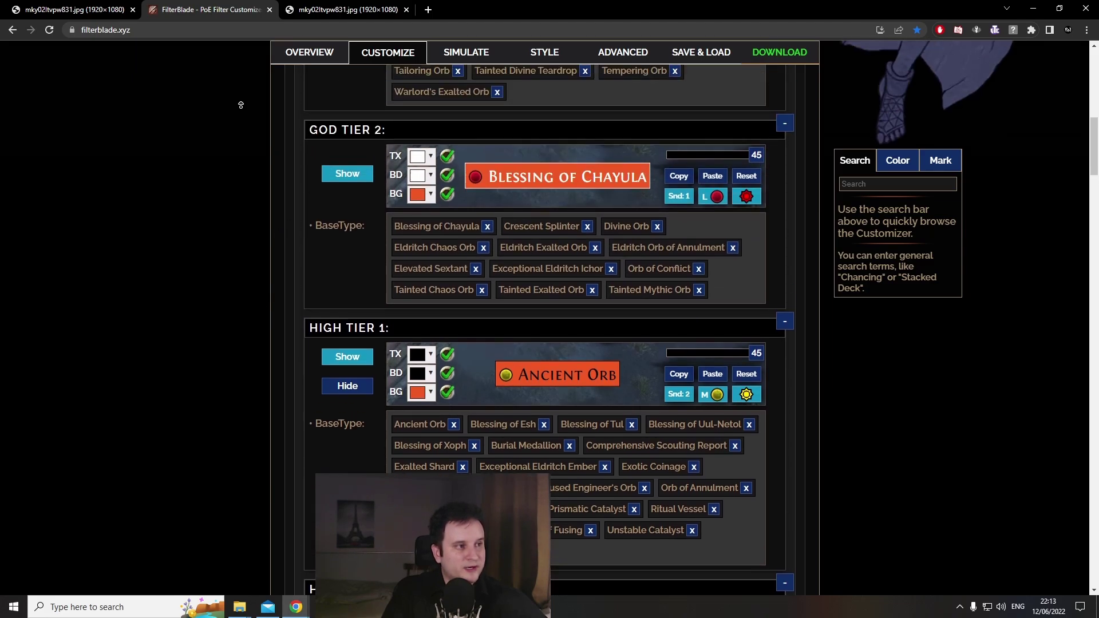
{"action": "scroll", "coordinate": [354, 144], "scroll_direction": "down", "scroll_amount": 10}
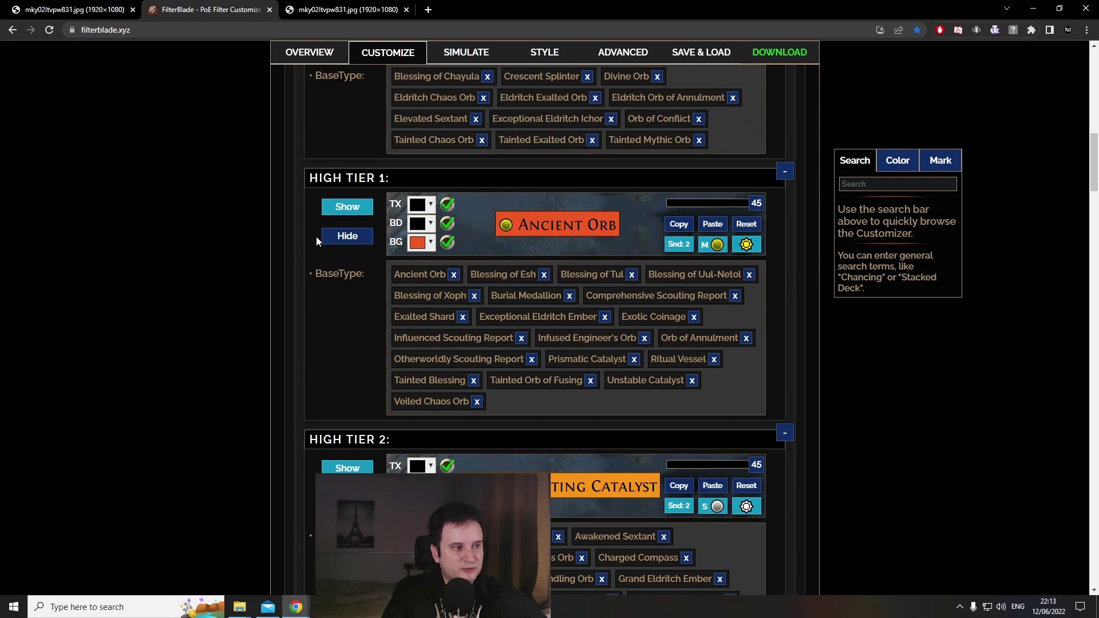
{"action": "scroll", "coordinate": [315, 325], "scroll_direction": "down", "scroll_amount": 10}
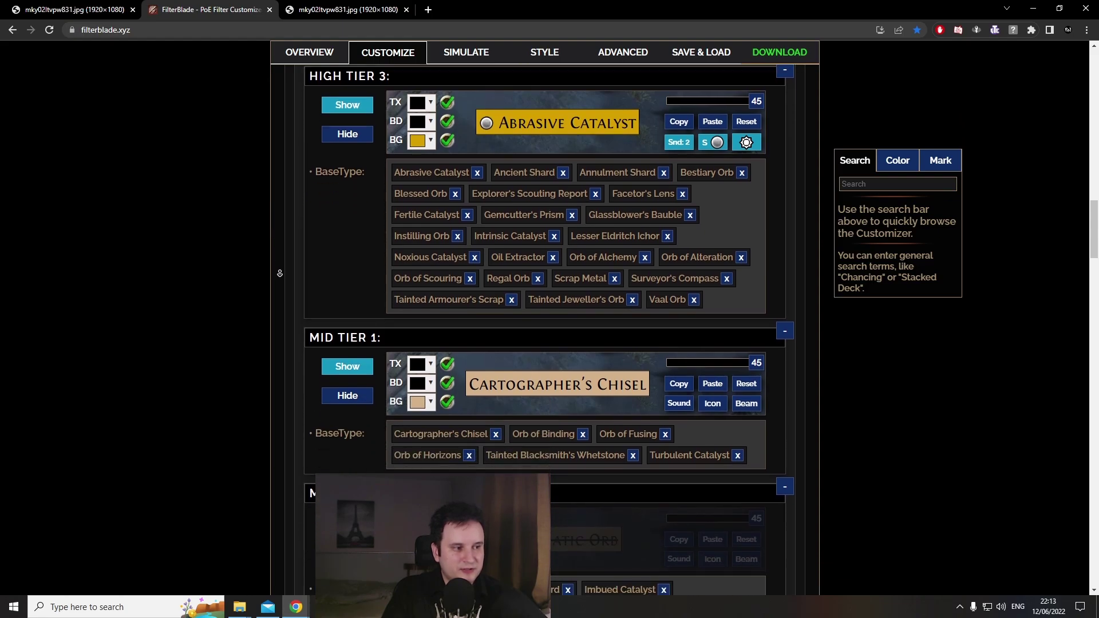
Examine which base types are in the shown Mid Tier 1 and hidden Mid Tier 2, checking individual item details
{"action": "scroll", "coordinate": [278, 252], "scroll_direction": "up", "scroll_amount": 1}
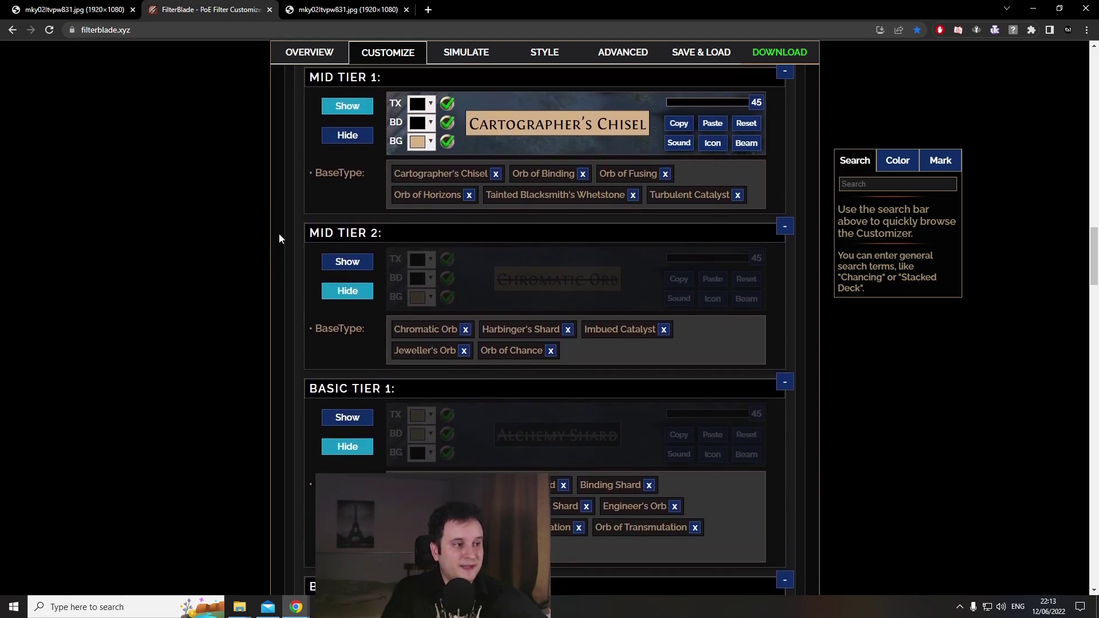
{"action": "scroll", "coordinate": [343, 266], "scroll_direction": "down", "scroll_amount": 2}
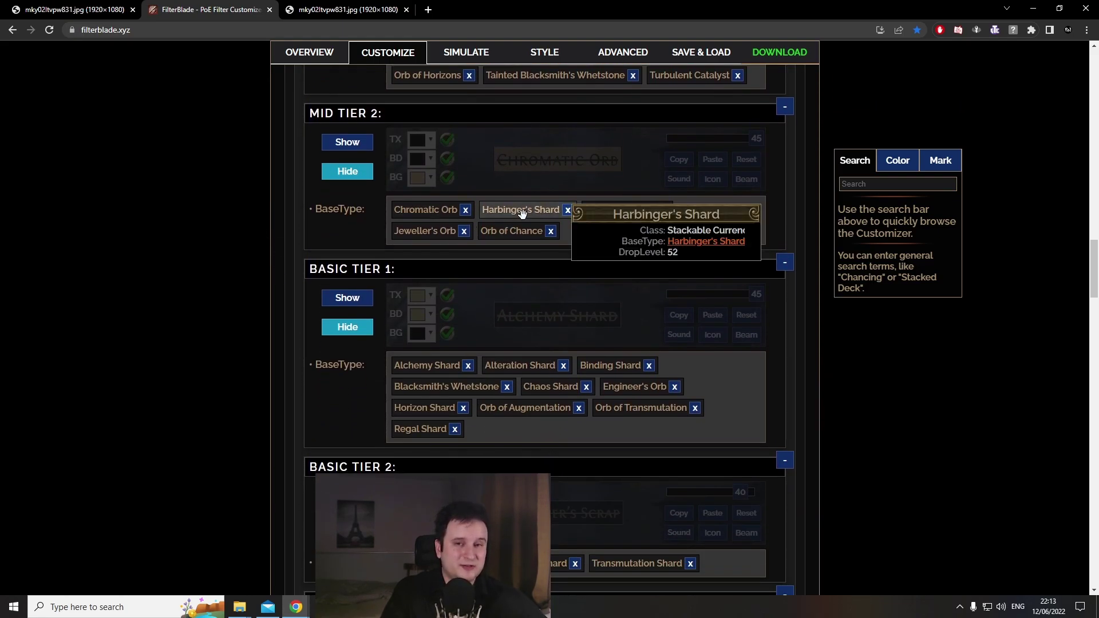
{"action": "scroll", "coordinate": [275, 279], "scroll_direction": "up", "scroll_amount": 5}
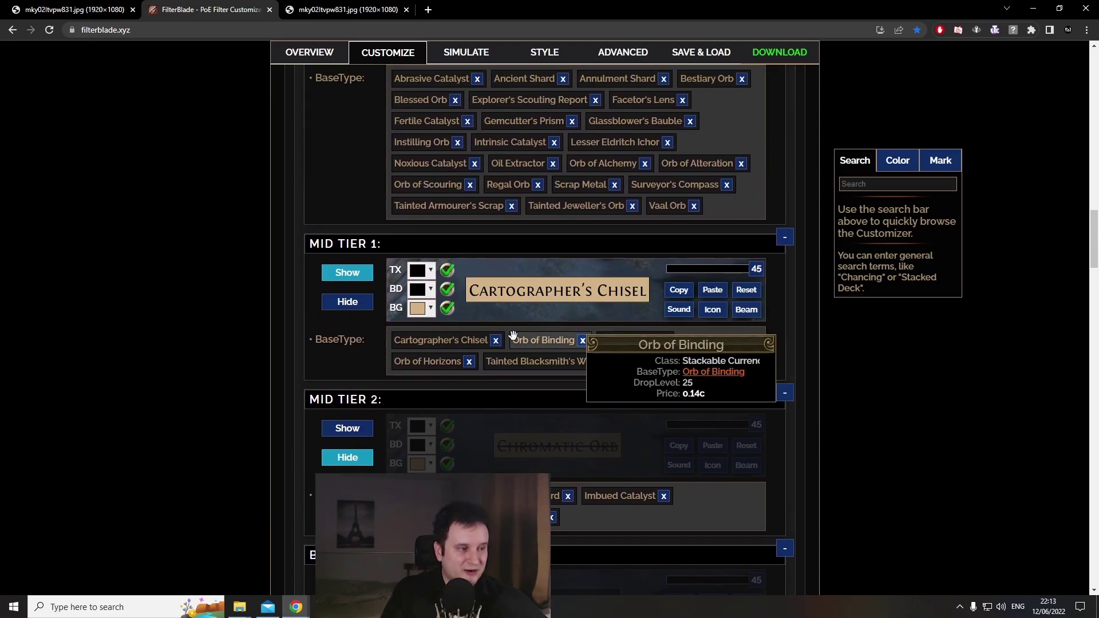
{"action": "mouse_move", "coordinate": [447, 337]}
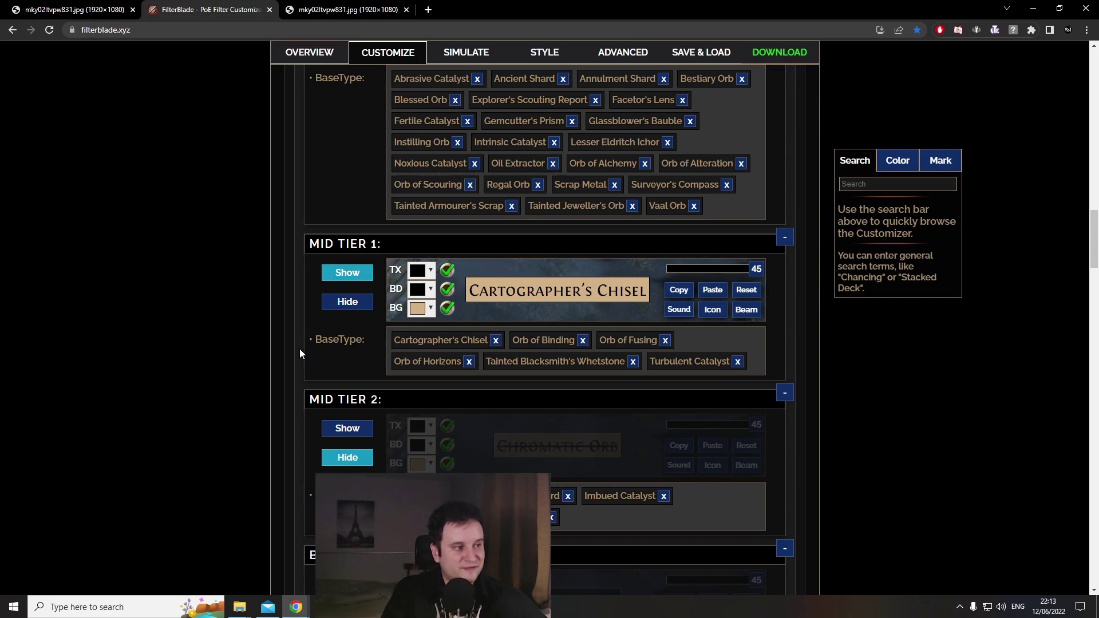
{"action": "scroll", "coordinate": [299, 342], "scroll_direction": "down", "scroll_amount": 1}
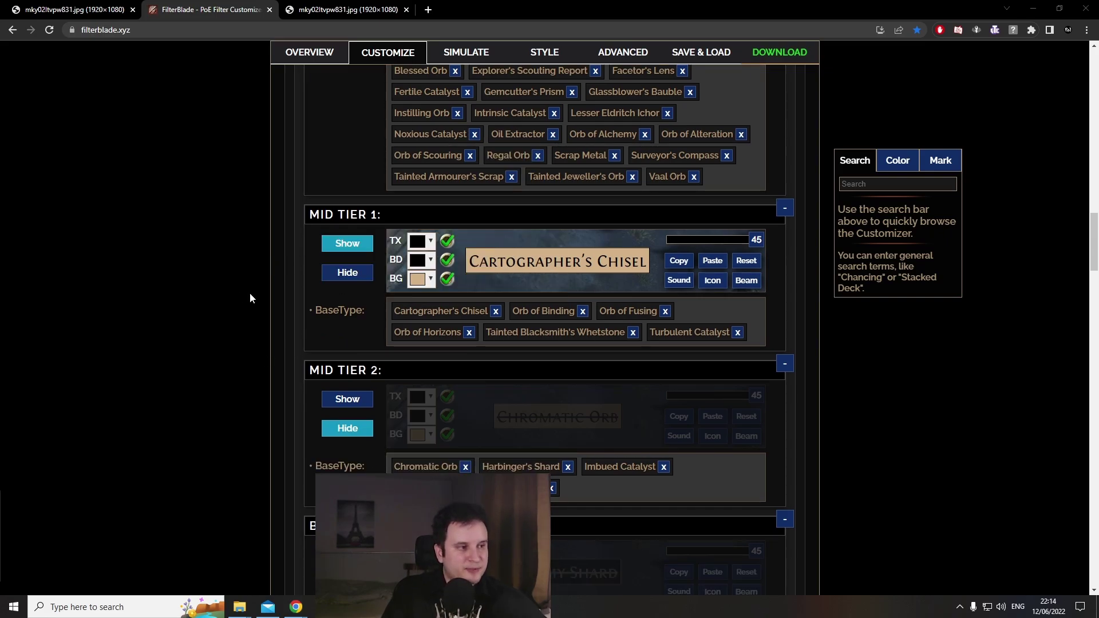
{"action": "mouse_move", "coordinate": [750, 333]}
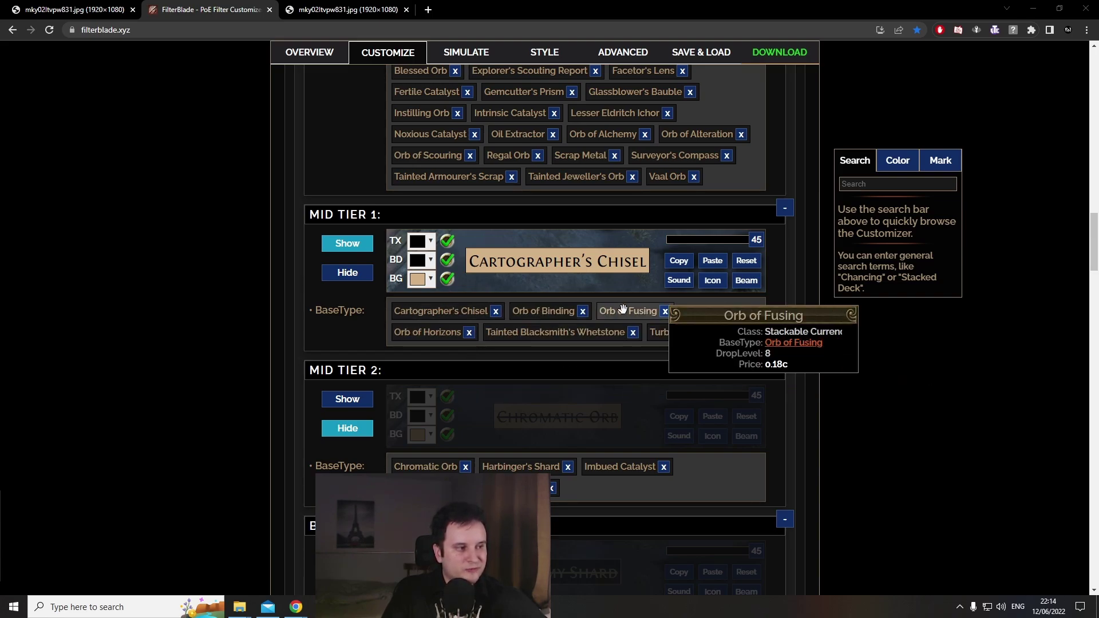
Hide the Mid Tier 1 tier in General Currency and check it against the neighbouring tiers
{"action": "left_click", "coordinate": [348, 274]}
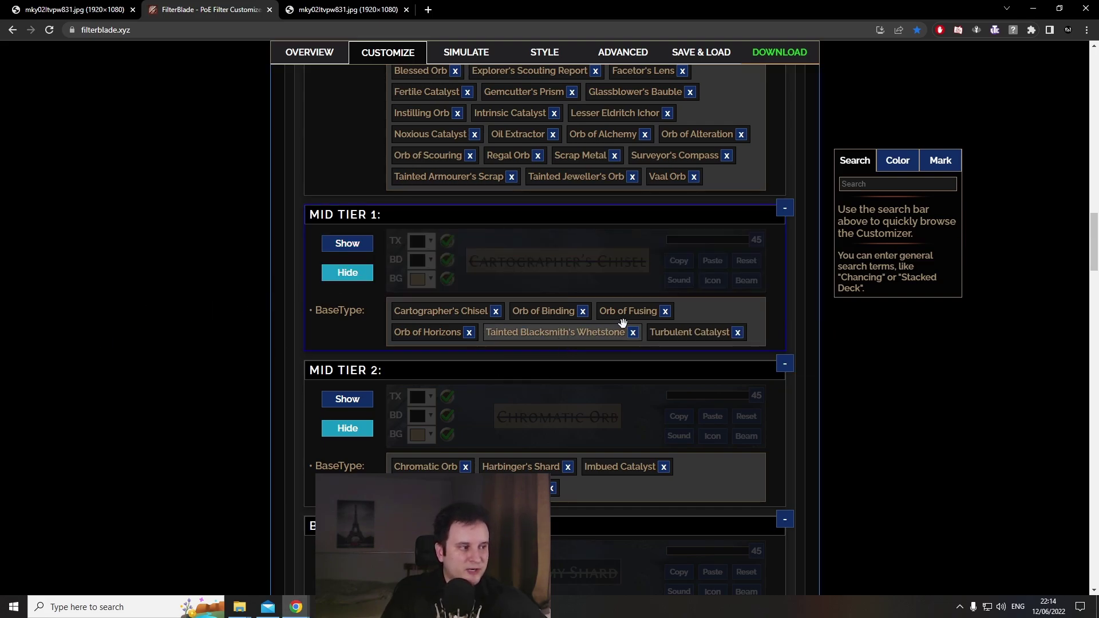
{"action": "mouse_move", "coordinate": [633, 312]}
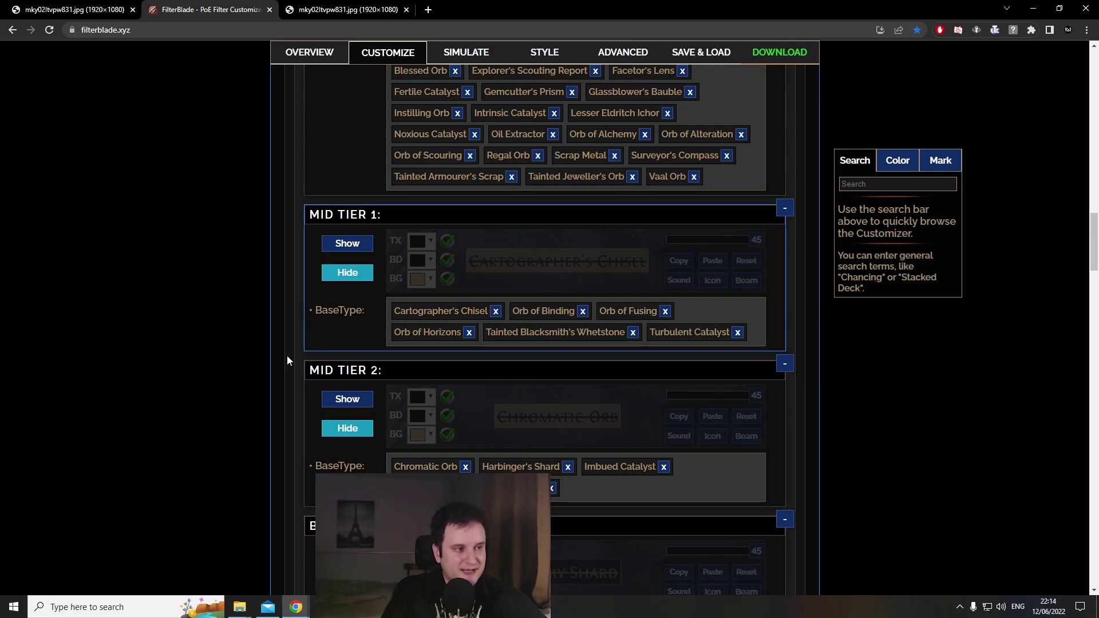
{"action": "scroll", "coordinate": [264, 355], "scroll_direction": "up", "scroll_amount": 5}
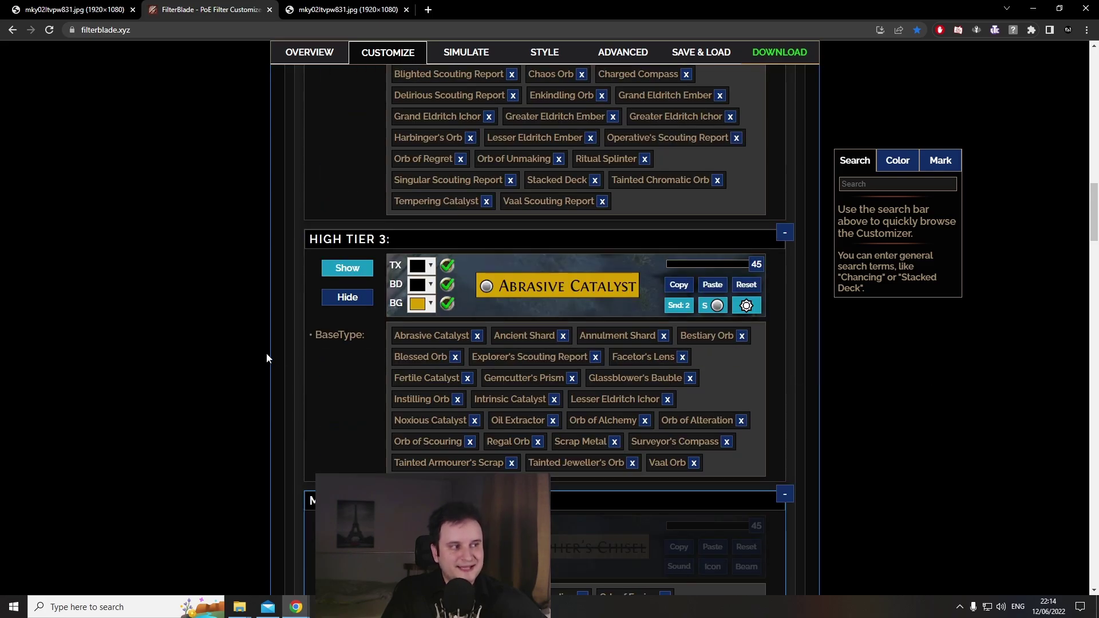
{"action": "scroll", "coordinate": [266, 351], "scroll_direction": "down", "scroll_amount": 3}
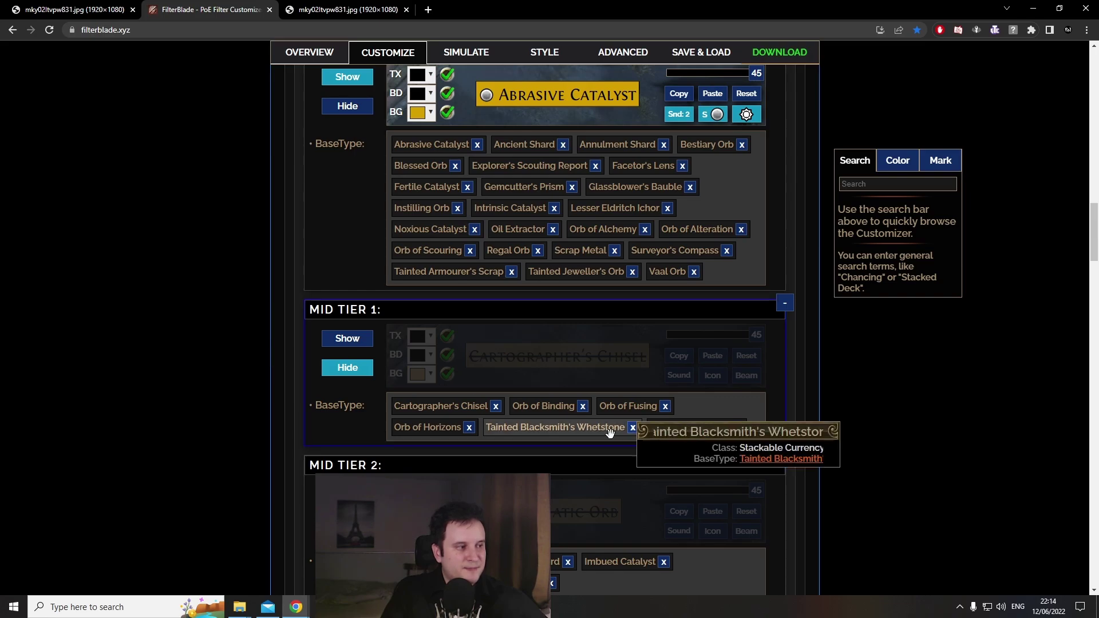
{"action": "scroll", "coordinate": [668, 429], "scroll_direction": "down", "scroll_amount": 3}
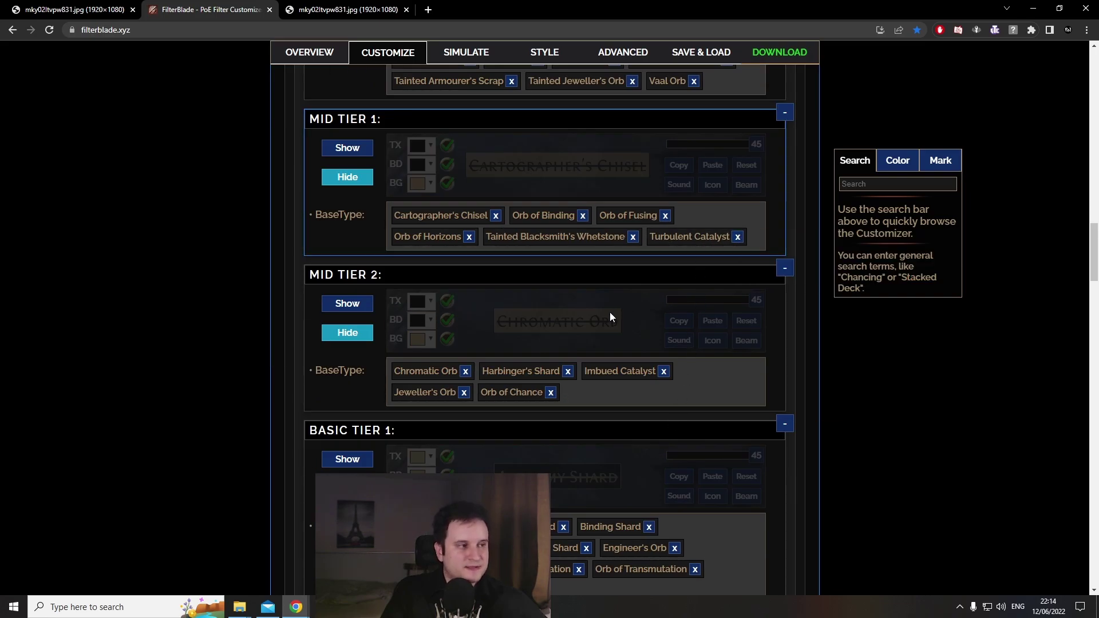
{"action": "scroll", "coordinate": [608, 312], "scroll_direction": "up", "scroll_amount": 3}
{"action": "scroll", "coordinate": [601, 365], "scroll_direction": "down", "scroll_amount": 2}
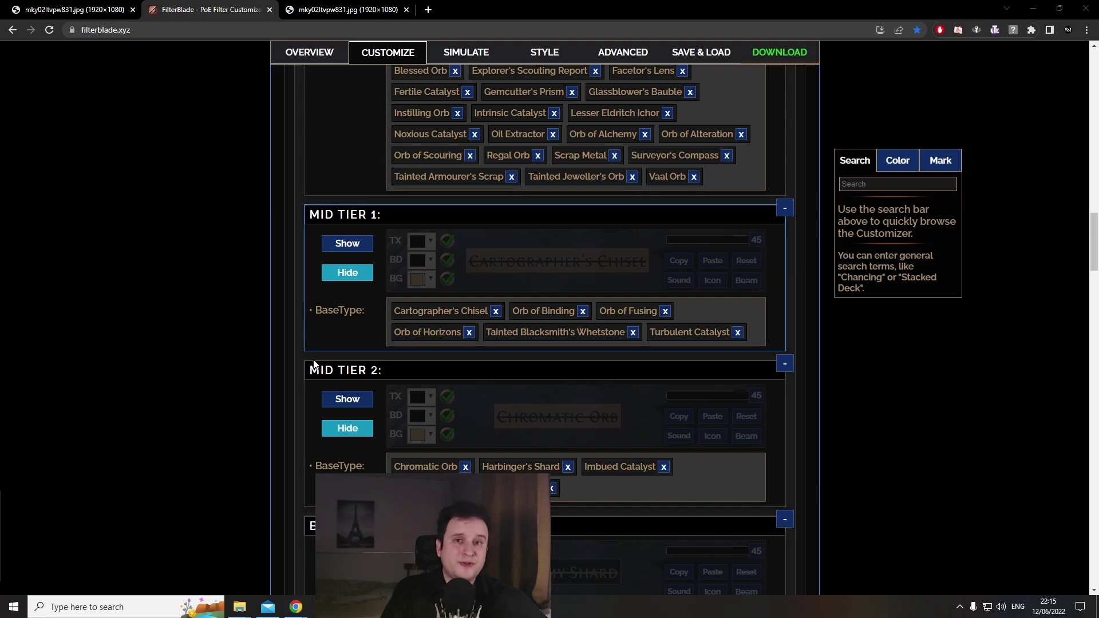
Move Turbulent Catalyst from Mid Tier 1 up to High Tier 3
{"action": "left_click", "coordinate": [686, 333]}
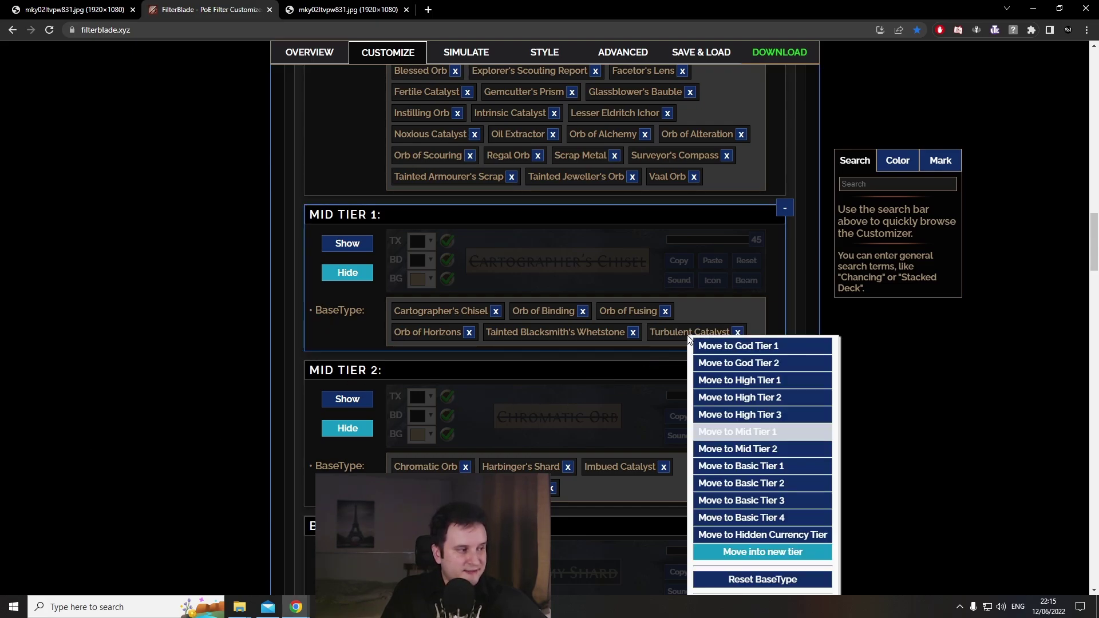
{"action": "left_click", "coordinate": [752, 397]}
{"action": "scroll", "coordinate": [206, 313], "scroll_direction": "up", "scroll_amount": 3}
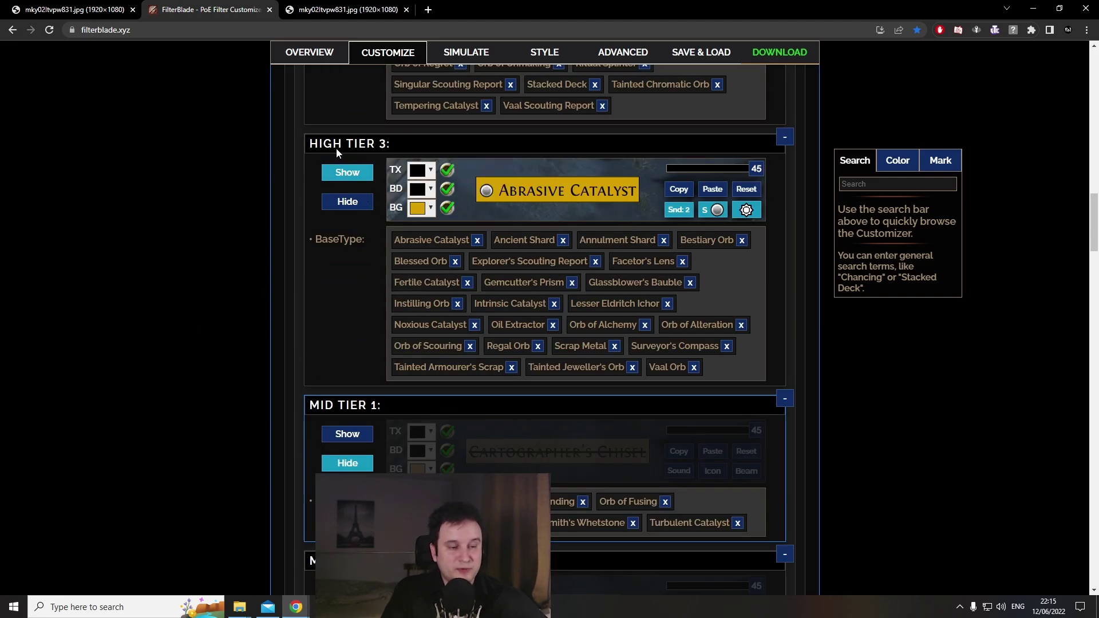
{"action": "scroll", "coordinate": [515, 247], "scroll_direction": "down", "scroll_amount": 5}
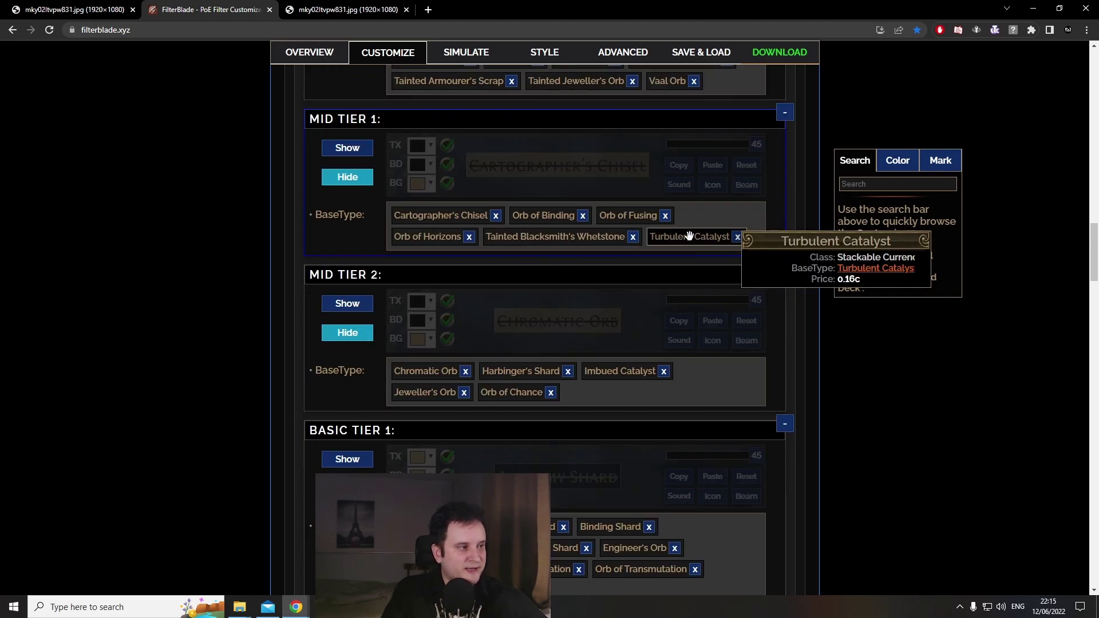
{"action": "left_click", "coordinate": [688, 235]}
{"action": "left_click", "coordinate": [704, 314]}
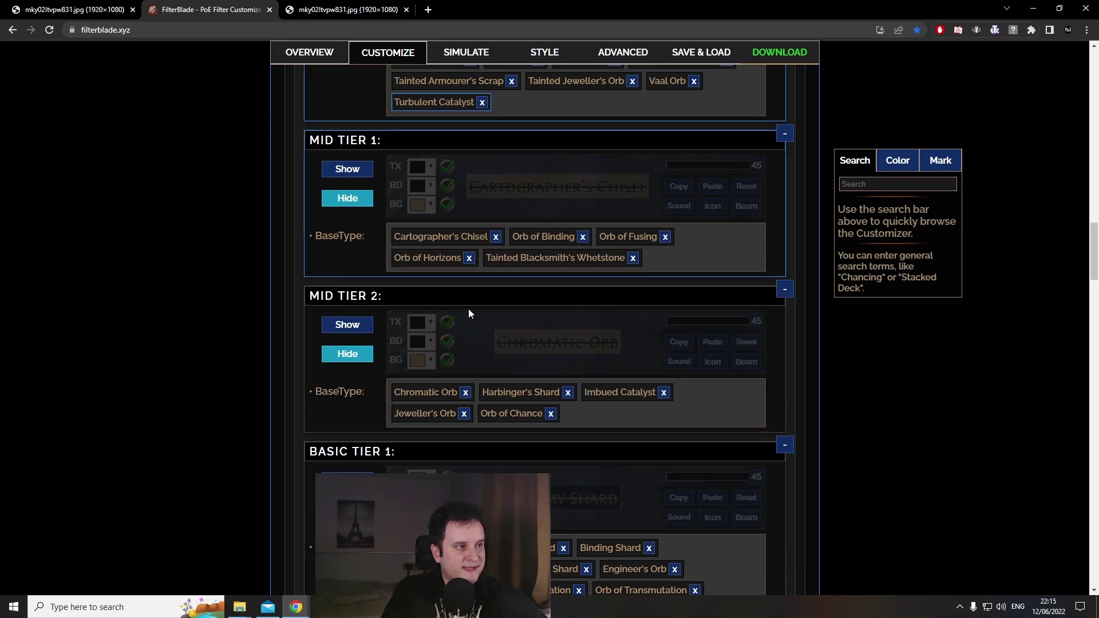
Move Orb of Fusing from Mid Tier 1 up to High Tier 3, beside Turbulent Catalyst
{"action": "scroll", "coordinate": [468, 313], "scroll_direction": "up", "scroll_amount": 3}
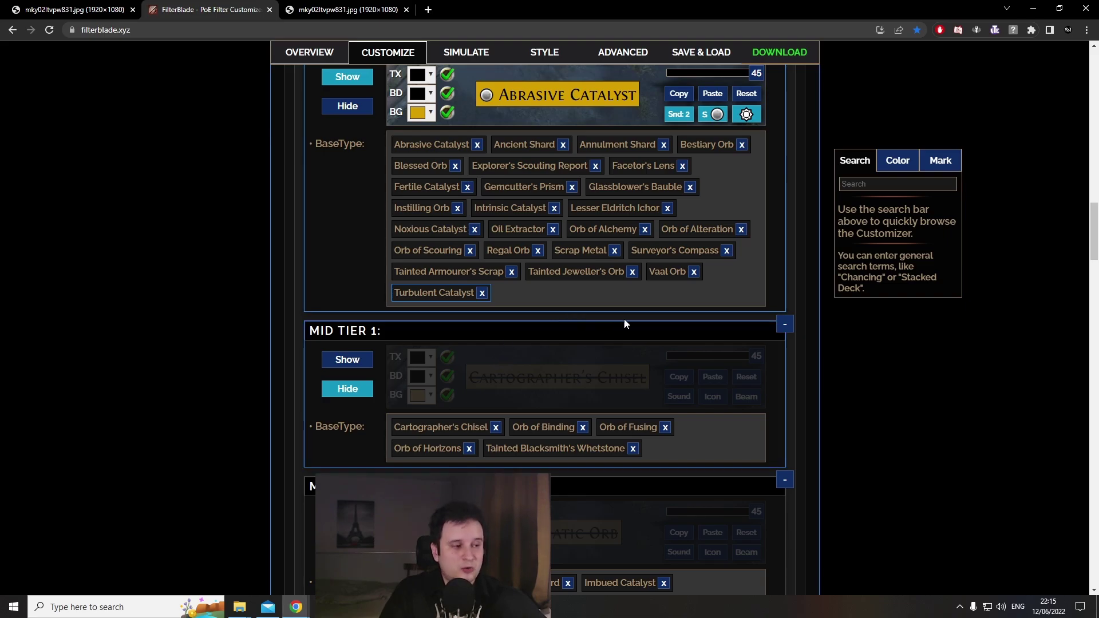
{"action": "scroll", "coordinate": [626, 321], "scroll_direction": "down", "scroll_amount": 2}
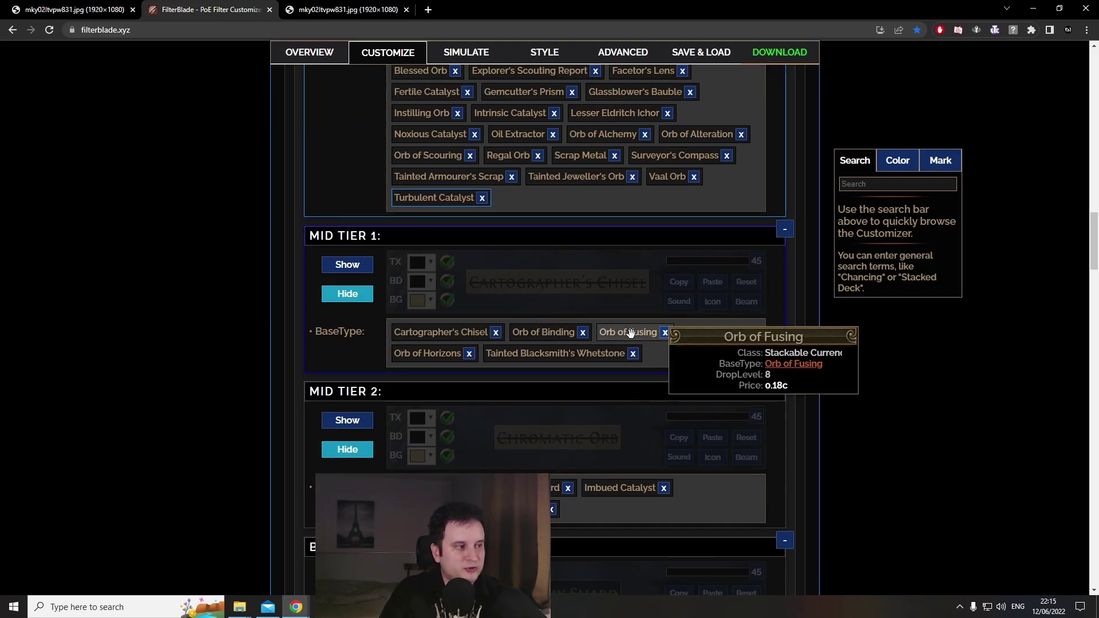
{"action": "mouse_move", "coordinate": [636, 329]}
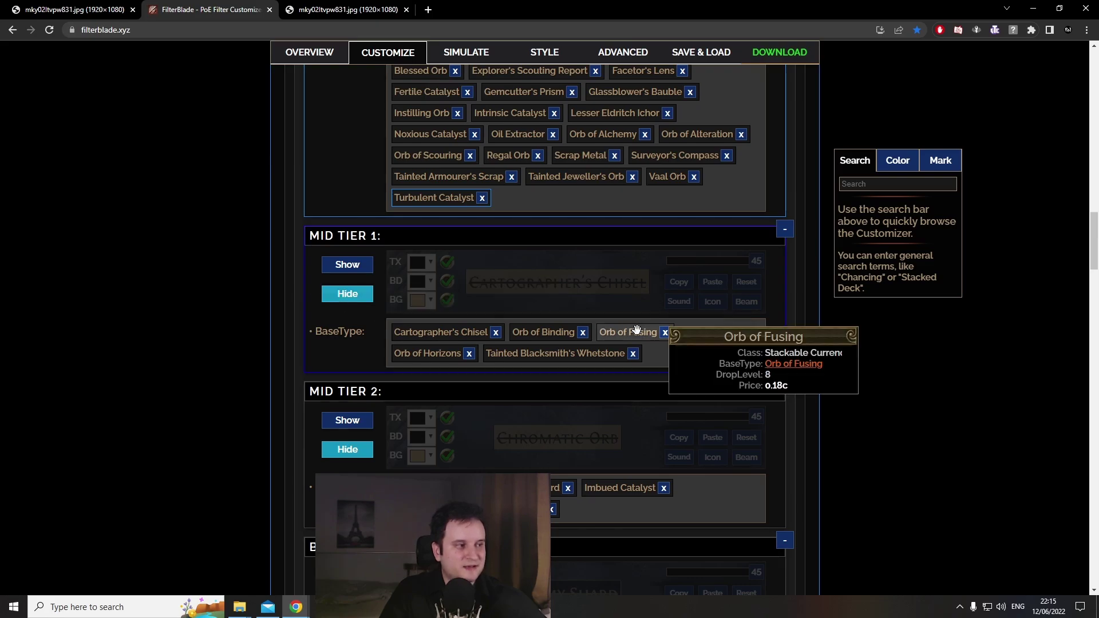
{"action": "left_click_drag", "start_coordinate": [633, 334], "coordinate": [569, 201]}
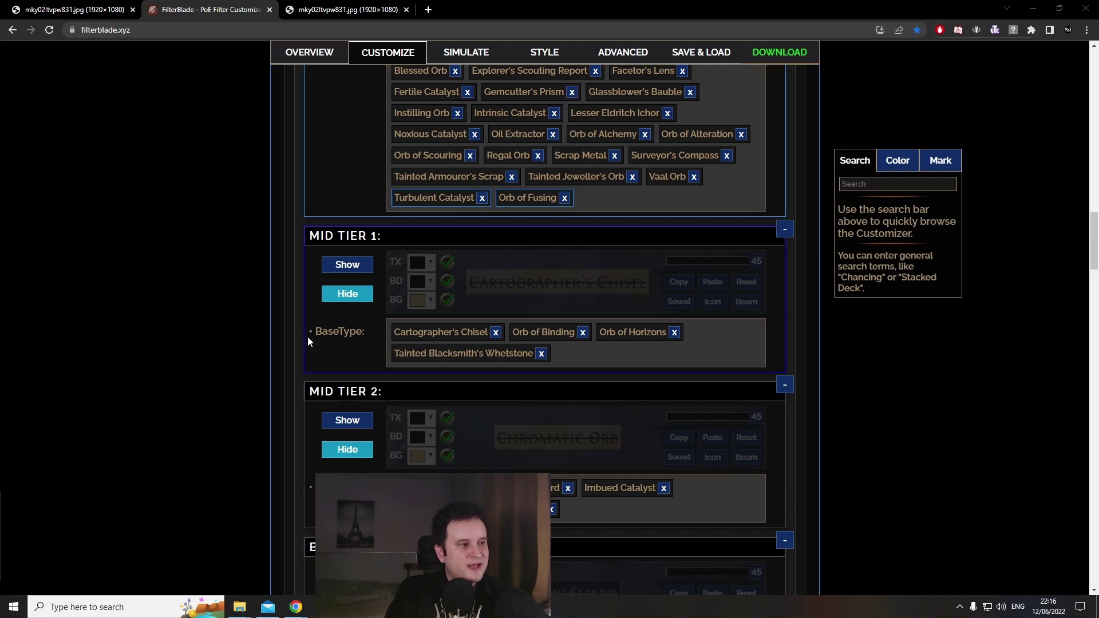
Hide the High Tier 3 tier and move Gemcutter's Prism out of it into High Tier 2
{"action": "scroll", "coordinate": [267, 379], "scroll_direction": "up", "scroll_amount": 3}
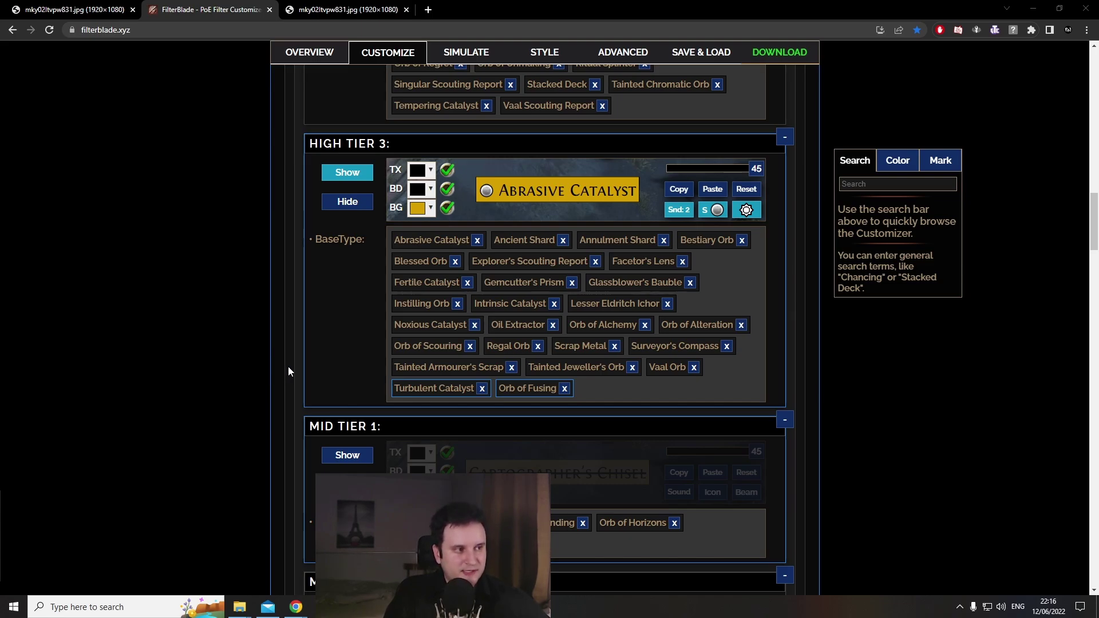
{"action": "left_click", "coordinate": [347, 201]}
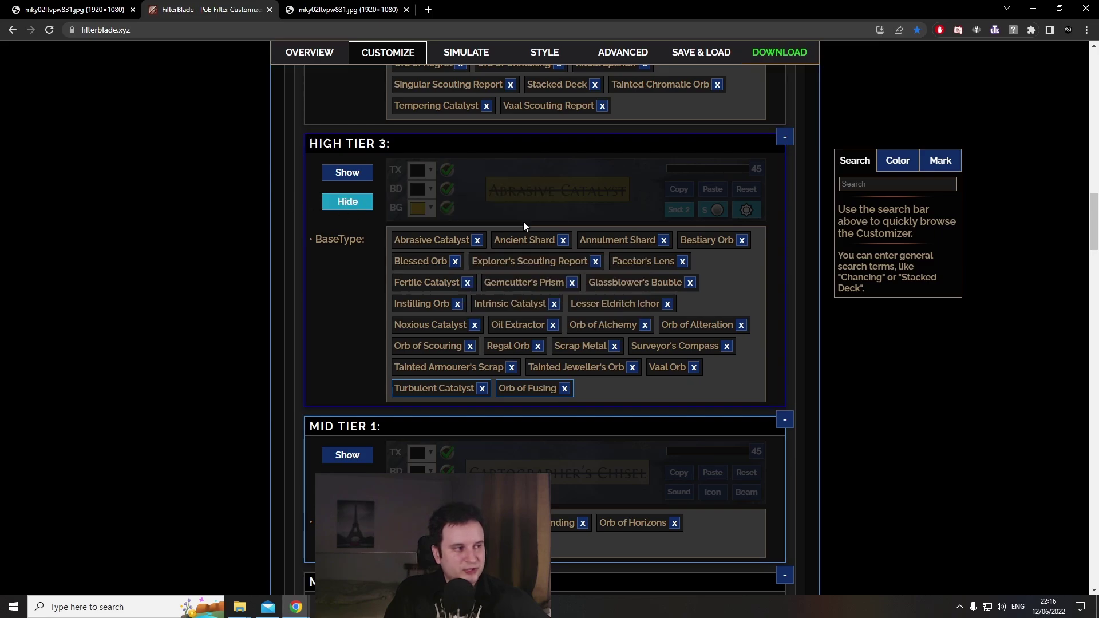
{"action": "scroll", "coordinate": [523, 257], "scroll_direction": "up", "scroll_amount": 2}
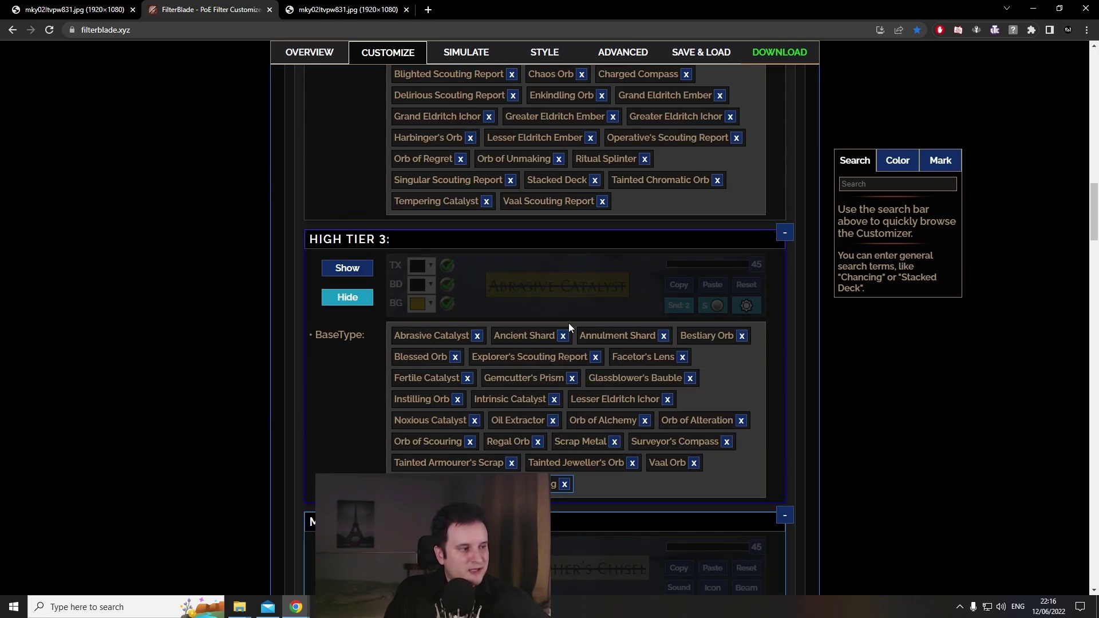
{"action": "left_click_drag", "start_coordinate": [535, 384], "coordinate": [658, 199]}
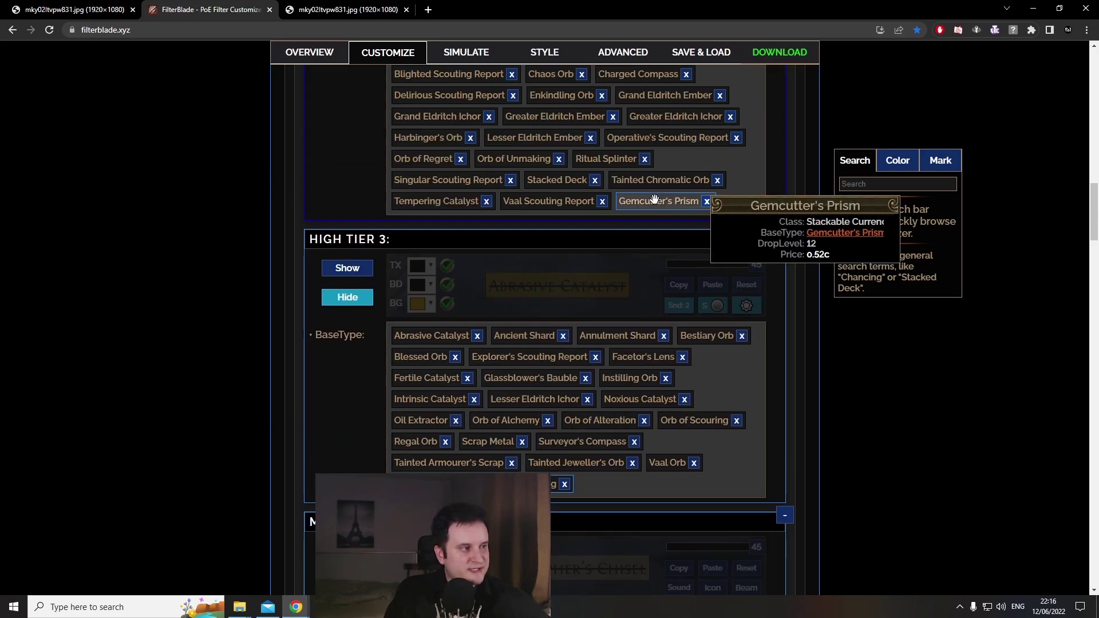
Move Regal Orb from High Tier 3 to High Tier 2 and set High Tier 3 back to shown
{"action": "scroll", "coordinate": [547, 307], "scroll_direction": "up", "scroll_amount": 5}
{"action": "scroll", "coordinate": [547, 307], "scroll_direction": "down", "scroll_amount": 6}
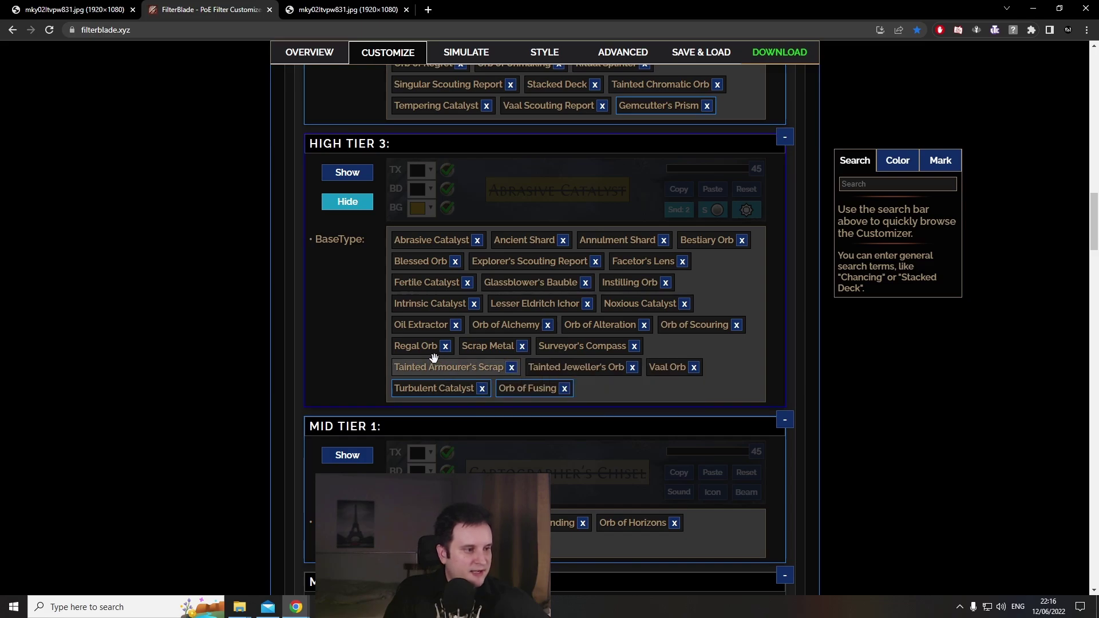
{"action": "left_click_drag", "start_coordinate": [426, 346], "coordinate": [467, 320]}
{"action": "scroll", "coordinate": [475, 87], "scroll_direction": "up", "scroll_amount": 4}
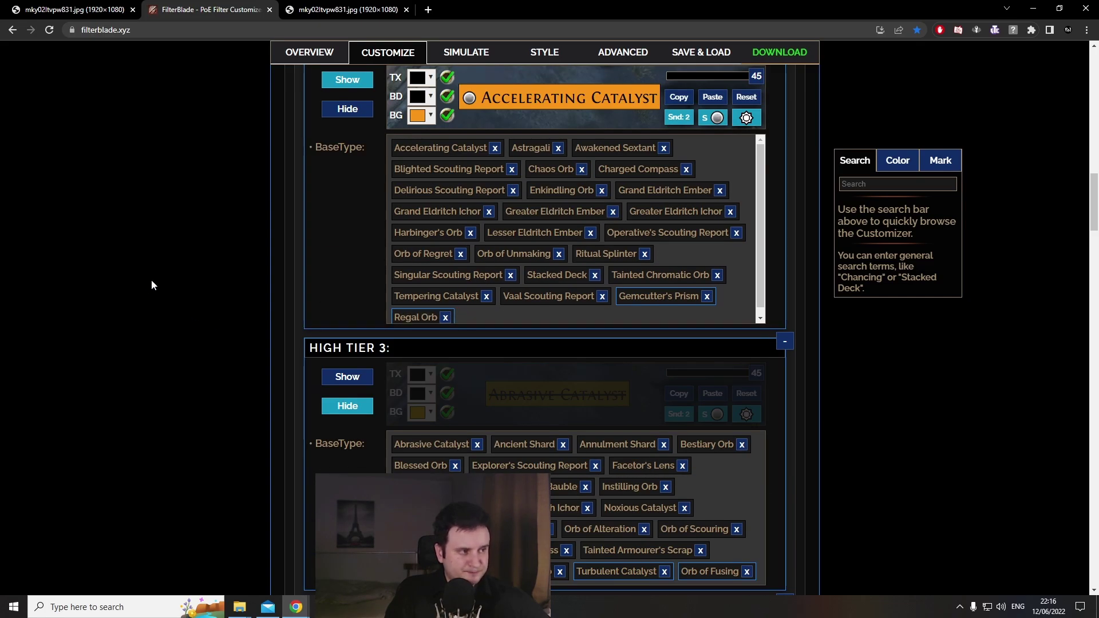
{"action": "left_click", "coordinate": [346, 376]}
{"action": "scroll", "coordinate": [216, 373], "scroll_direction": "down", "scroll_amount": 3}
{"action": "scroll", "coordinate": [218, 372], "scroll_direction": "down", "scroll_amount": 2}
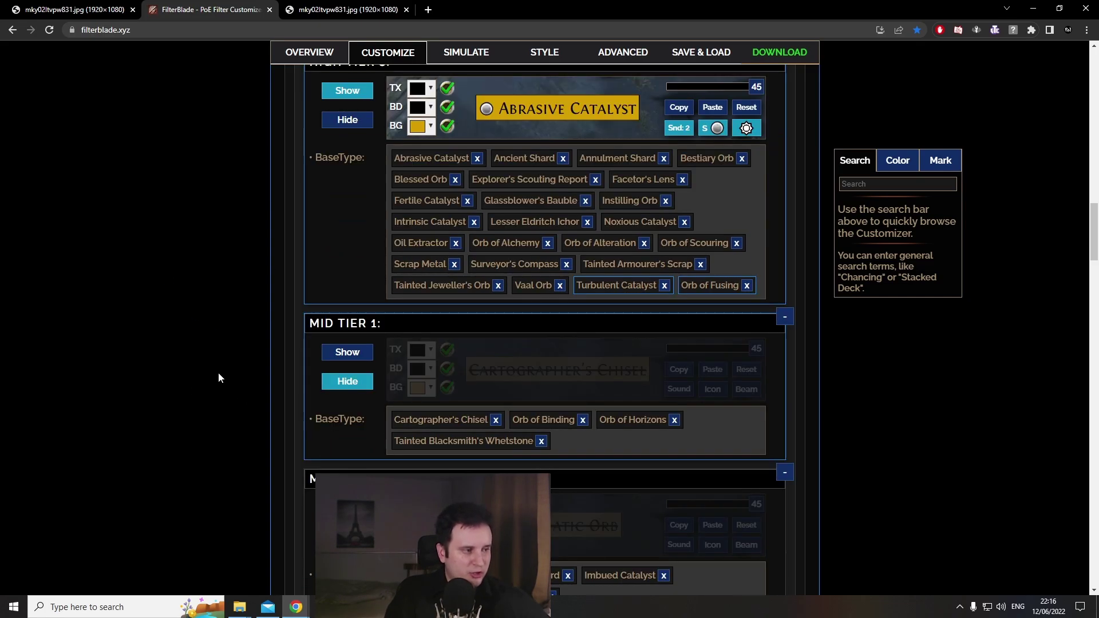
Collapse the General Currency tiers and look over the remaining categories in Currency - Normal
{"action": "mouse_move", "coordinate": [435, 245]}
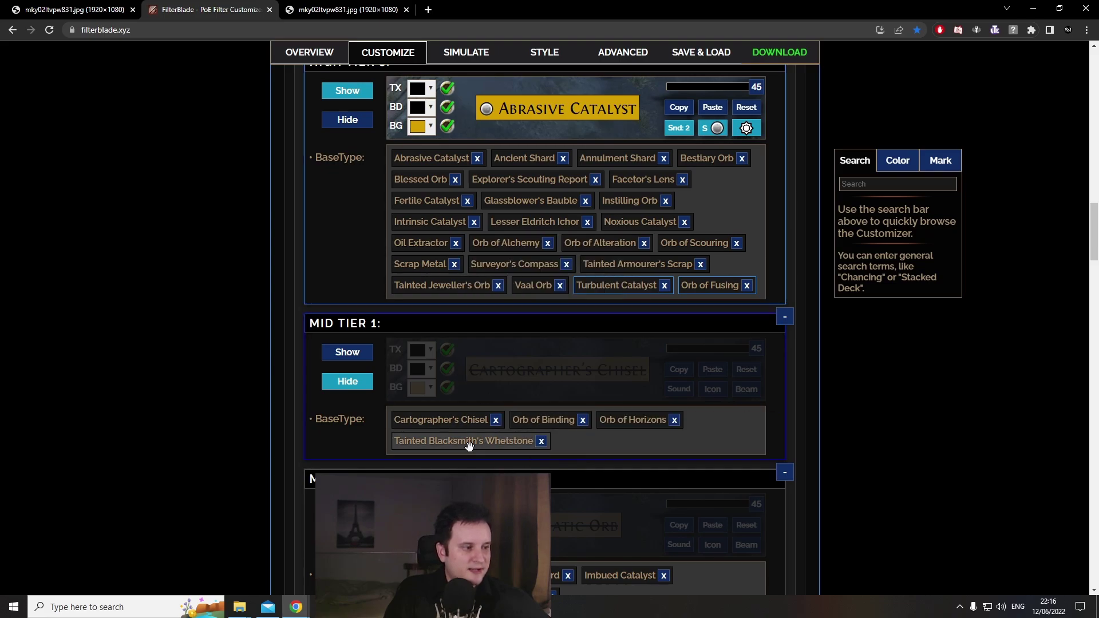
{"action": "scroll", "coordinate": [258, 393], "scroll_direction": "up", "scroll_amount": 2}
{"action": "scroll", "coordinate": [259, 393], "scroll_direction": "up", "scroll_amount": 15}
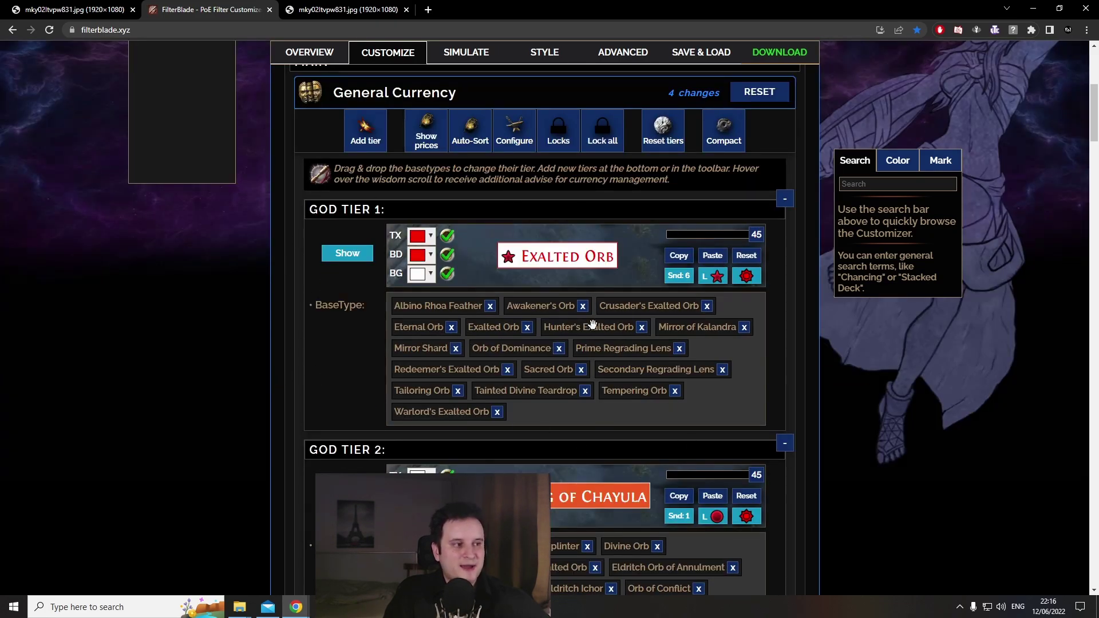
{"action": "scroll", "coordinate": [317, 301], "scroll_direction": "down", "scroll_amount": 4}
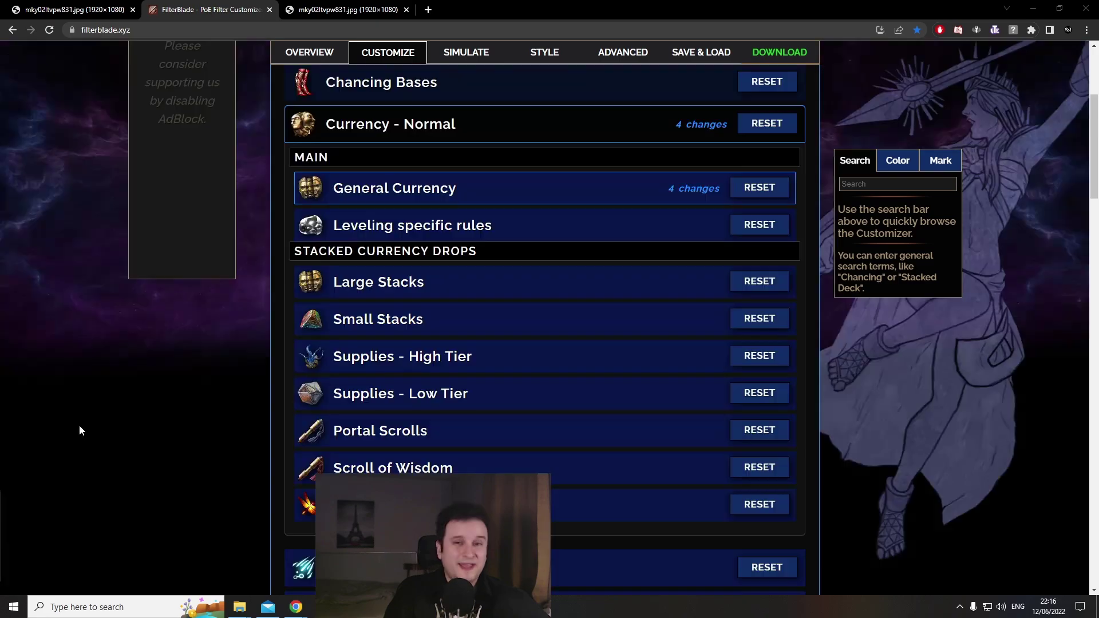
{"action": "scroll", "coordinate": [79, 429], "scroll_direction": "down", "scroll_amount": 4}
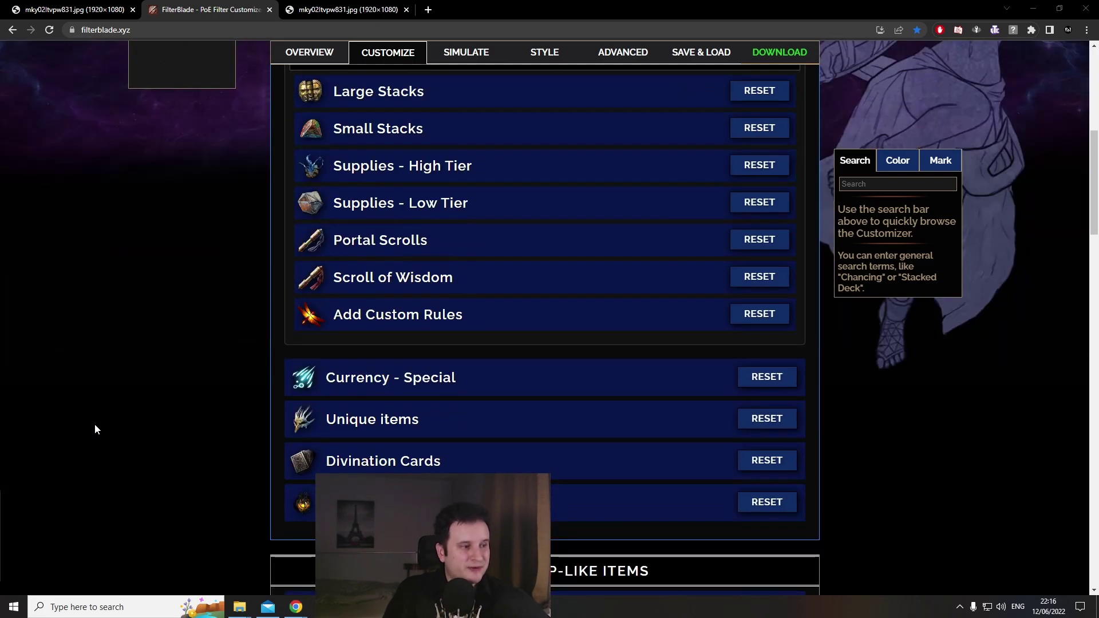
{"action": "scroll", "coordinate": [250, 376], "scroll_direction": "up", "scroll_amount": 7}
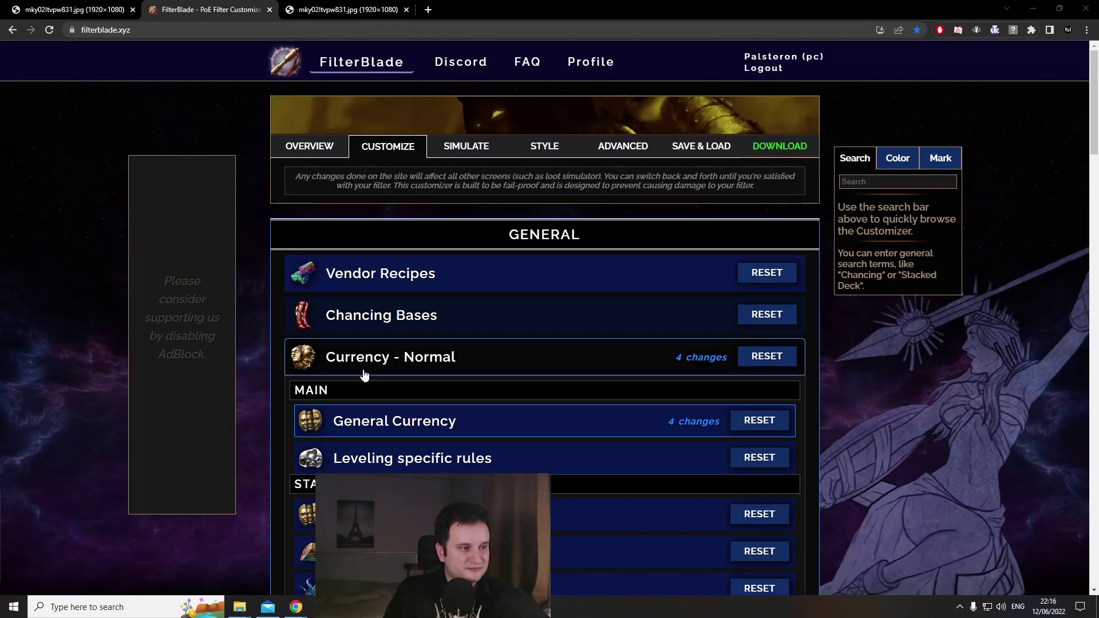
Collapse Currency - Normal and open the Essences tiers under Currency - Special
{"action": "left_click", "coordinate": [355, 369]}
{"action": "scroll", "coordinate": [293, 379], "scroll_direction": "down", "scroll_amount": 5}
{"action": "left_click", "coordinate": [423, 123]}
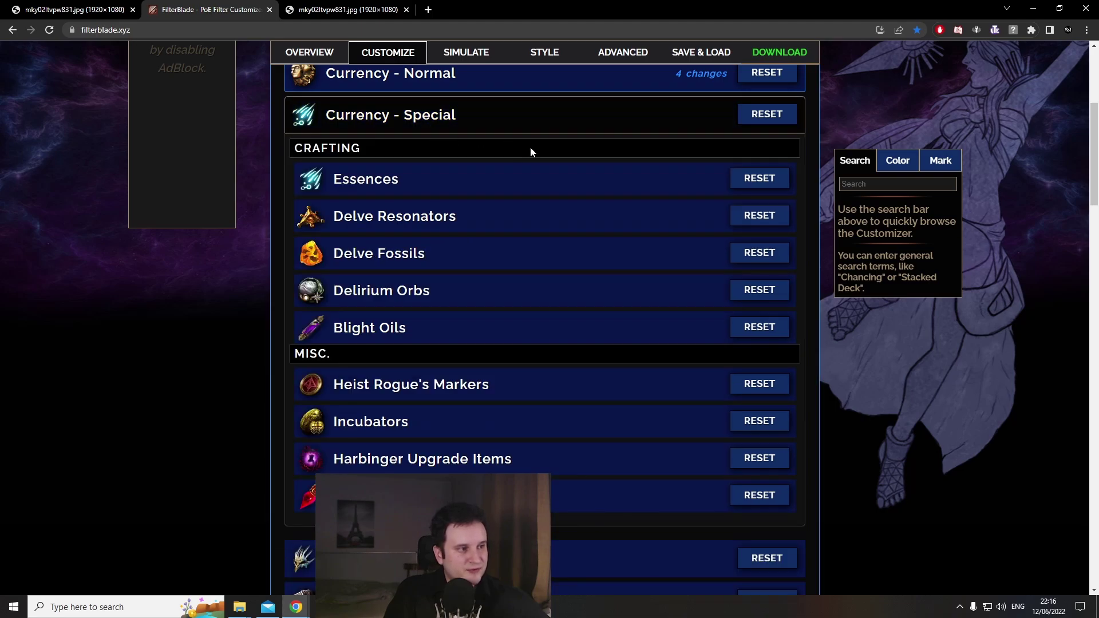
{"action": "left_click", "coordinate": [472, 194]}
{"action": "scroll", "coordinate": [609, 234], "scroll_direction": "down", "scroll_amount": 15}
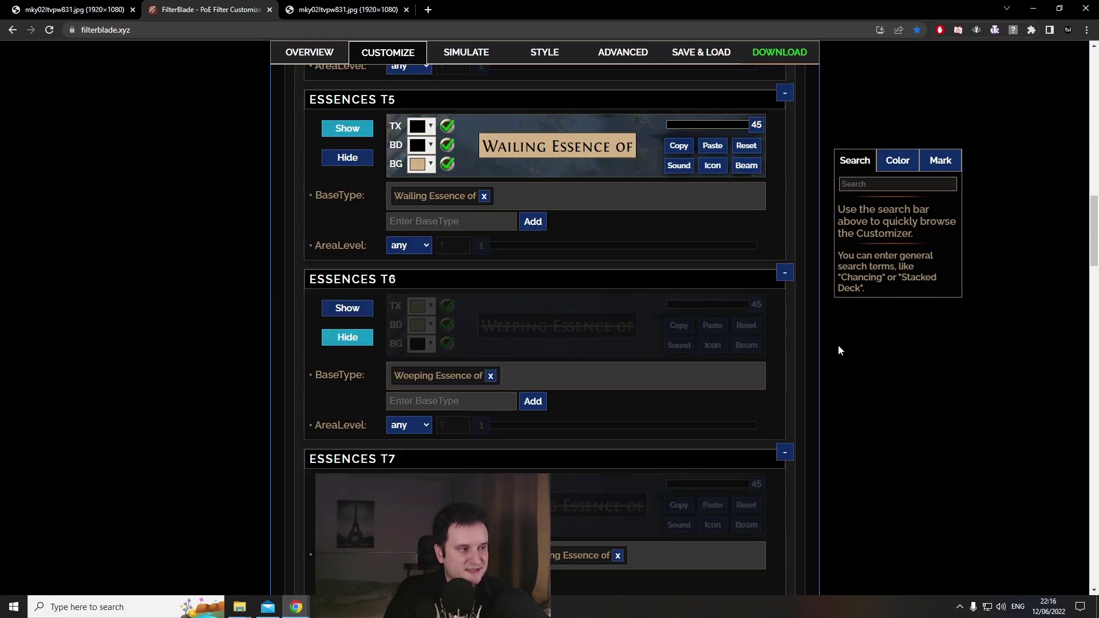
Hide the Essences T5 and Essences T4 tiers
{"action": "scroll", "coordinate": [604, 396], "scroll_direction": "up", "scroll_amount": 2}
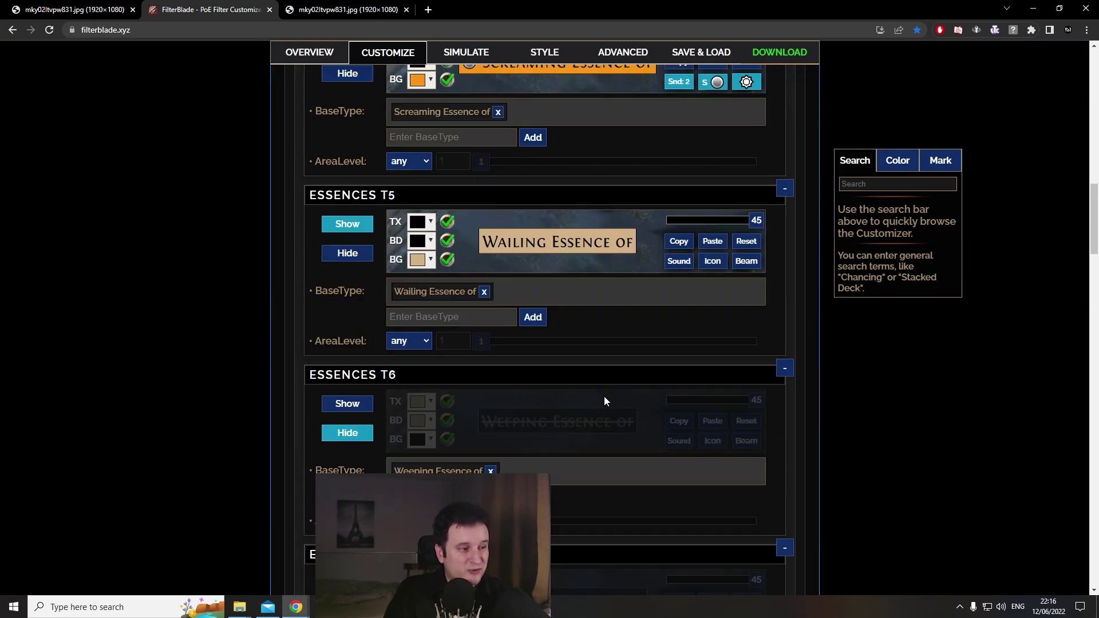
{"action": "left_click", "coordinate": [349, 258]}
{"action": "scroll", "coordinate": [215, 291], "scroll_direction": "up", "scroll_amount": 5}
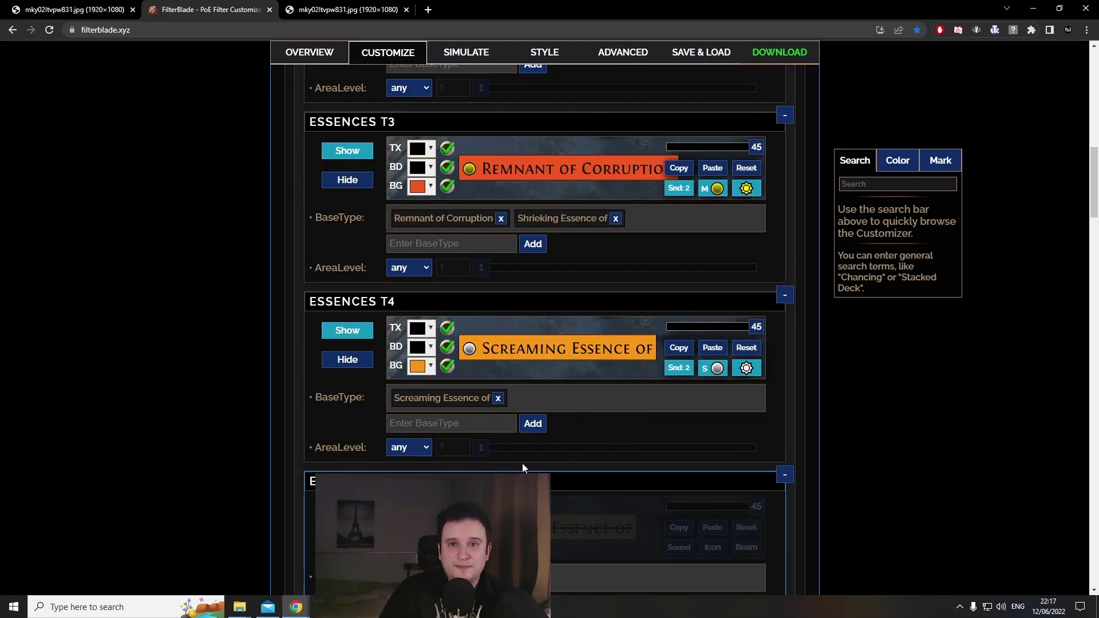
{"action": "left_click", "coordinate": [346, 359]}
{"action": "scroll", "coordinate": [212, 418], "scroll_direction": "up", "scroll_amount": 2}
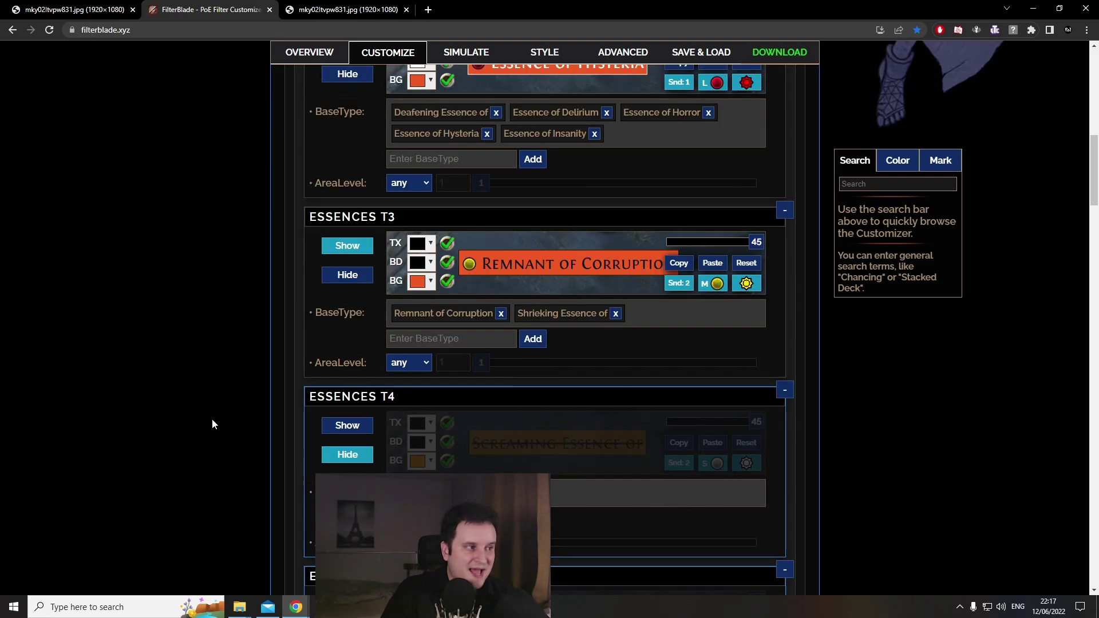
Collapse Currency - Special and open the Large Stacks rules under Currency - Normal
{"action": "scroll", "coordinate": [214, 420], "scroll_direction": "up", "scroll_amount": 2}
{"action": "scroll", "coordinate": [515, 355], "scroll_direction": "up", "scroll_amount": 8}
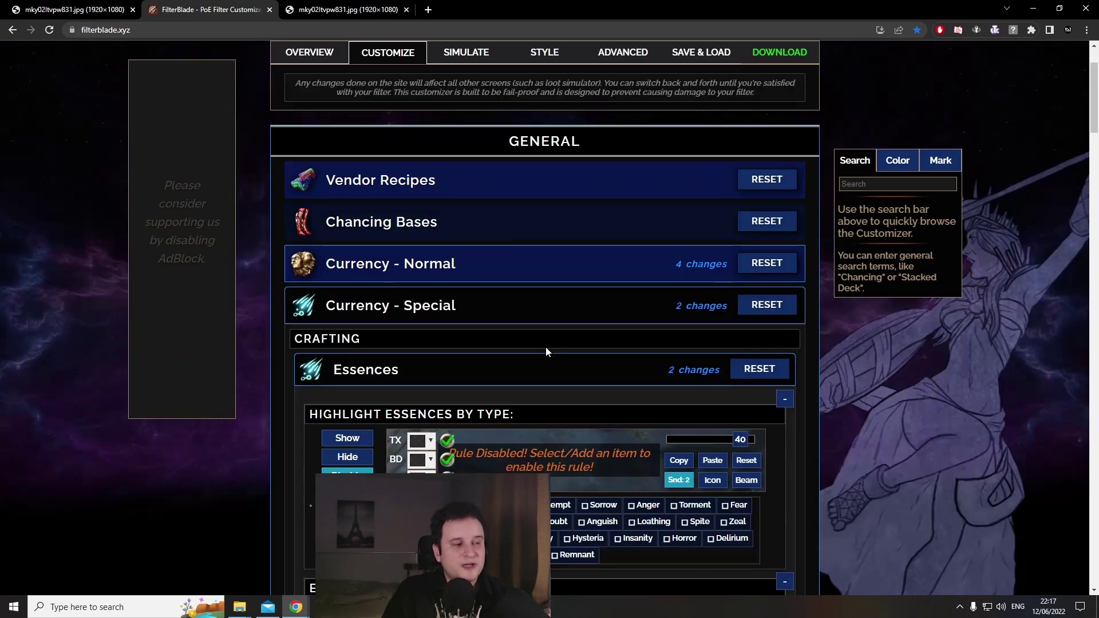
{"action": "left_click", "coordinate": [446, 311]}
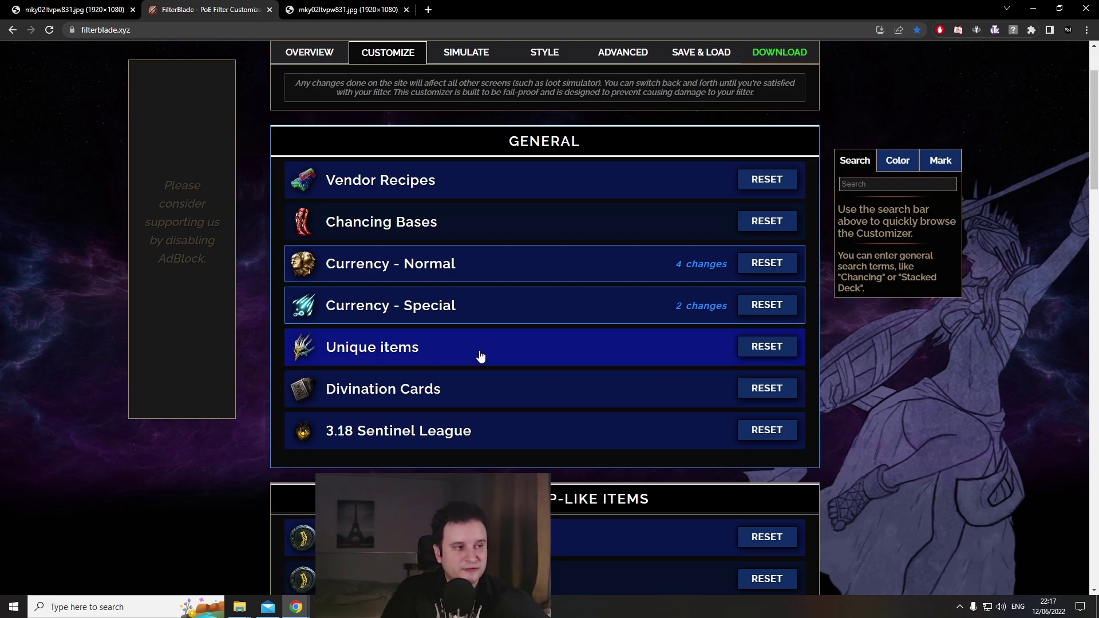
{"action": "left_click", "coordinate": [466, 270]}
{"action": "scroll", "coordinate": [467, 334], "scroll_direction": "down", "scroll_amount": 3}
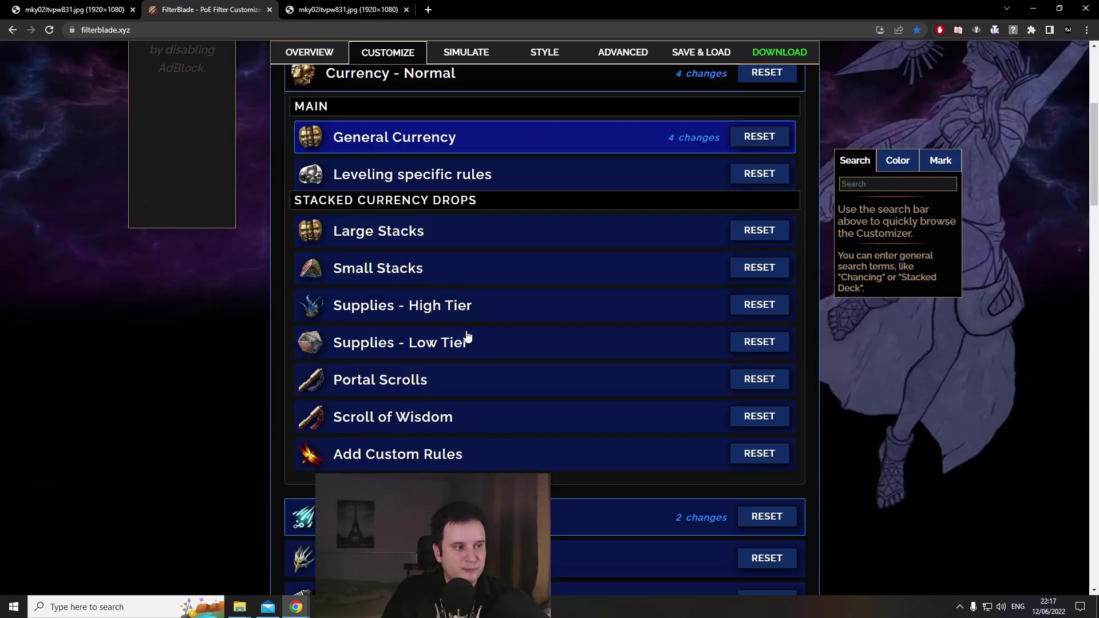
{"action": "left_click", "coordinate": [432, 236]}
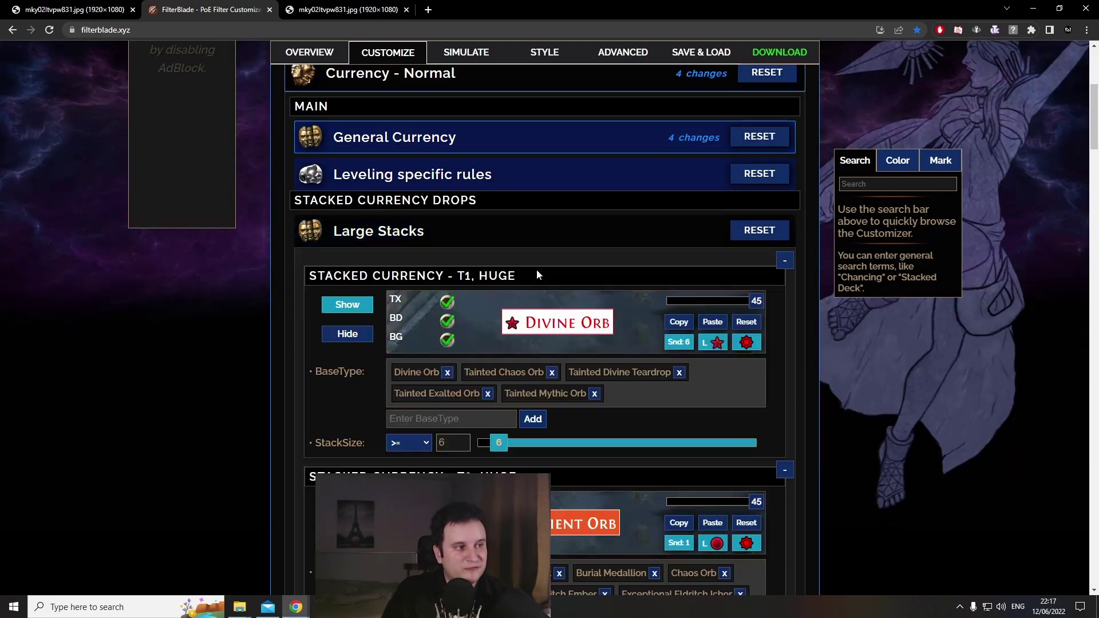
Reopen the Large Stacks rules in the Stacked Currency Drops section to view the T1 and T2 huge stack tiers
{"action": "scroll", "coordinate": [551, 286], "scroll_direction": "down", "scroll_amount": 3}
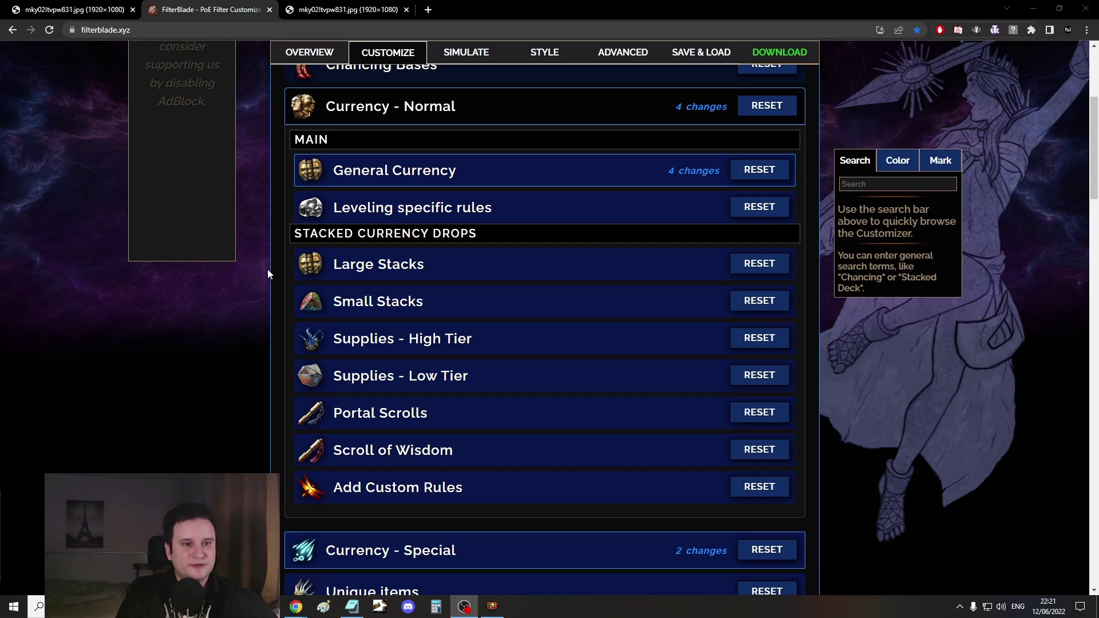
{"action": "scroll", "coordinate": [286, 266], "scroll_direction": "down", "scroll_amount": 1}
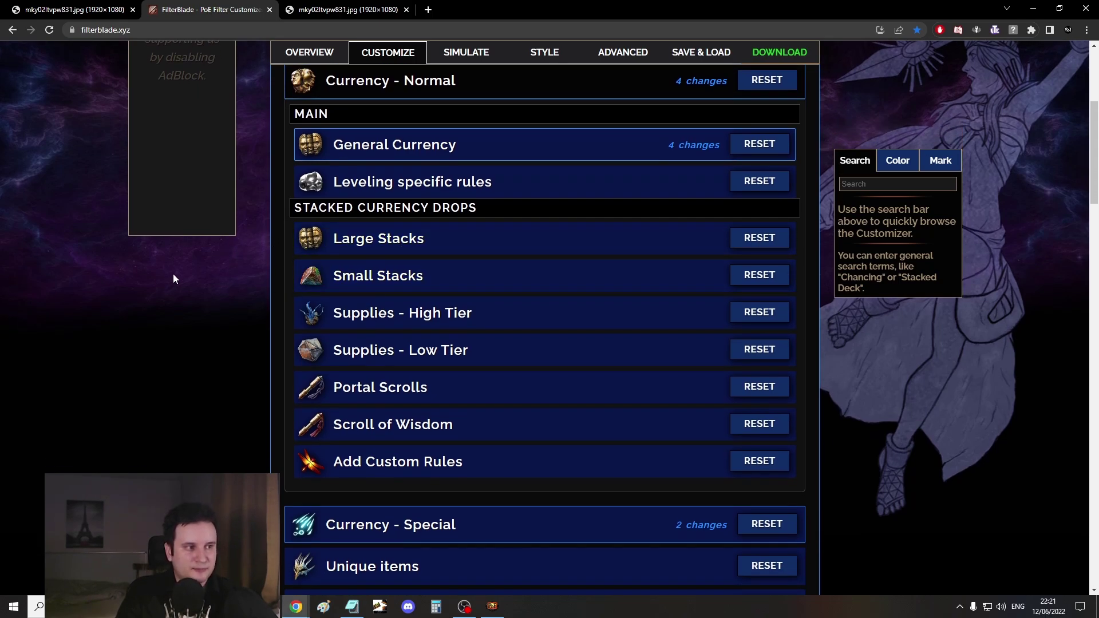
{"action": "scroll", "coordinate": [175, 280], "scroll_direction": "down", "scroll_amount": 2}
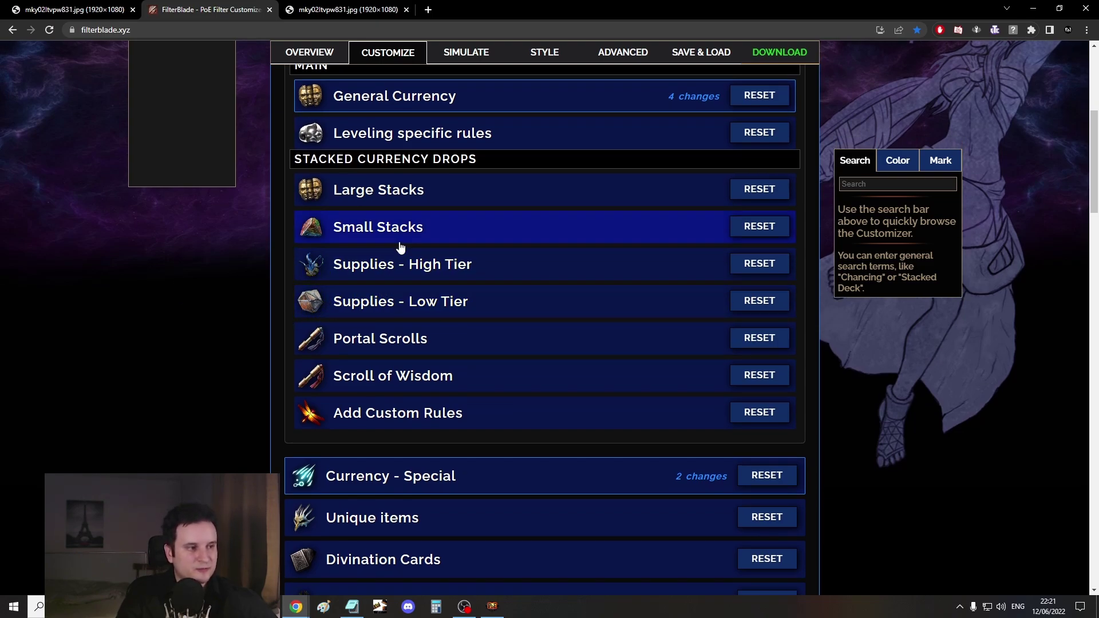
{"action": "left_click", "coordinate": [414, 200]}
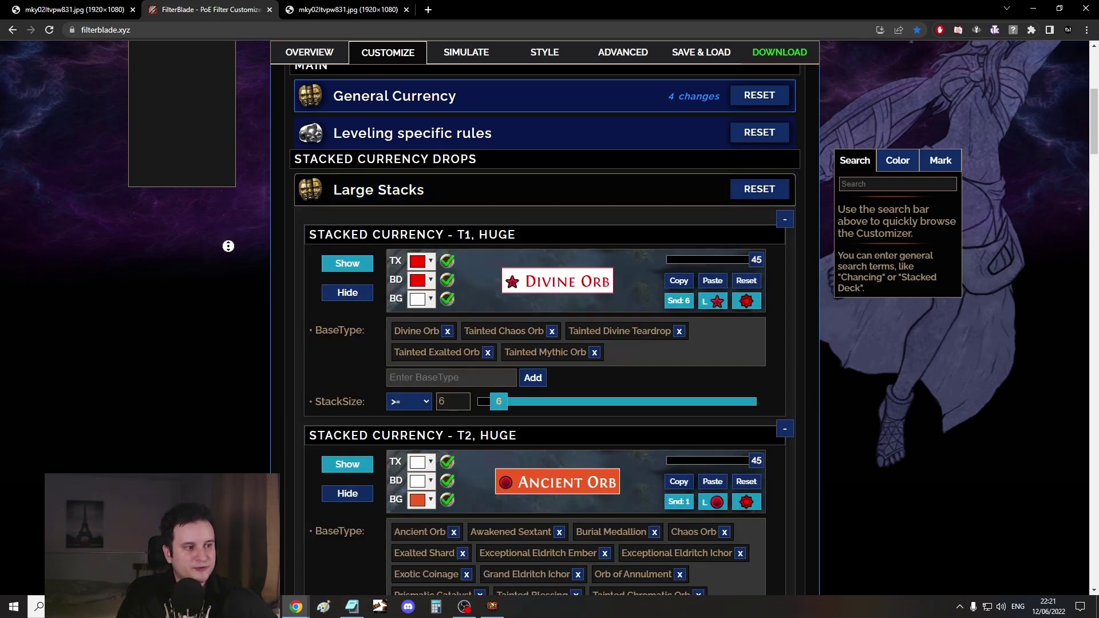
{"action": "scroll", "coordinate": [228, 246], "scroll_direction": "down", "scroll_amount": 2}
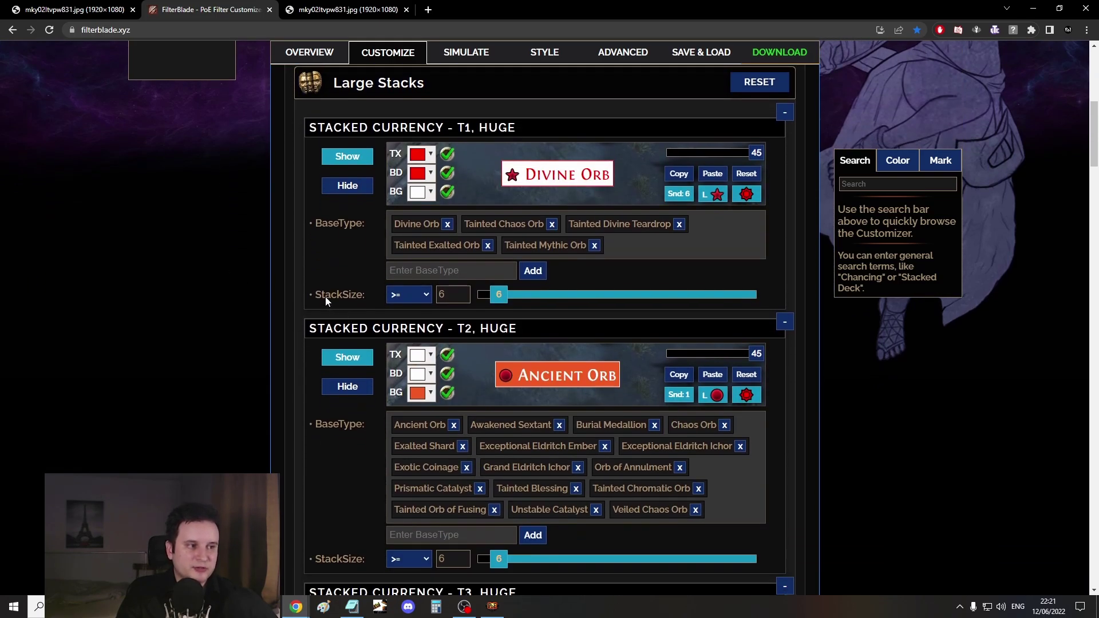
Examine the base types and StackSize conditions of the huge stacked currency tiers from T1 down to T7
{"action": "key", "text": "alt+Tab"}
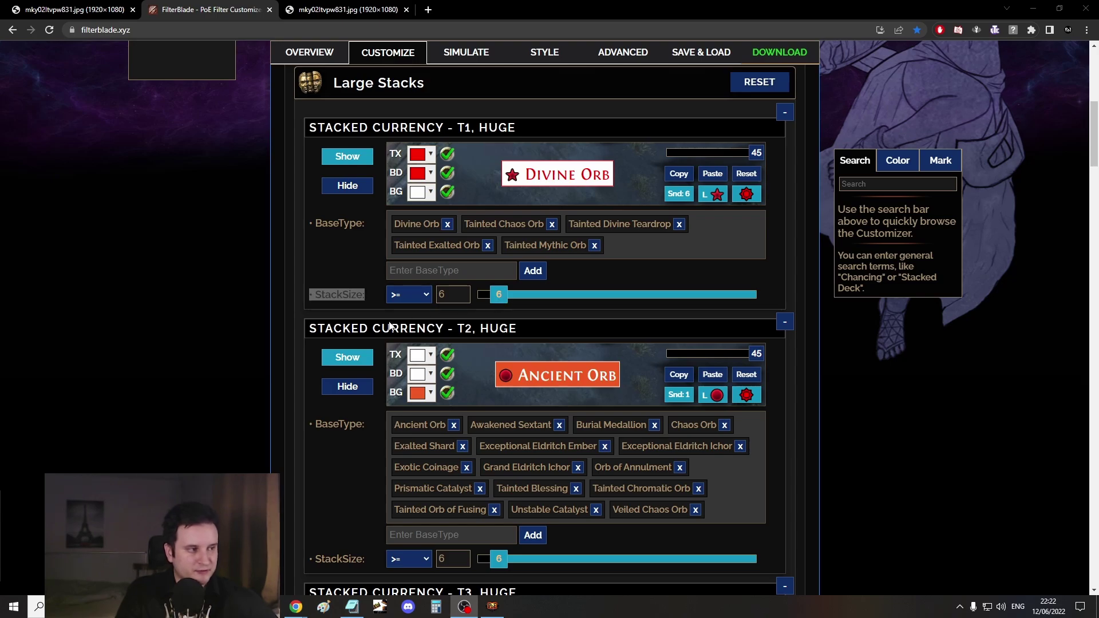
{"action": "left_click", "coordinate": [142, 213]}
{"action": "scroll", "coordinate": [161, 241], "scroll_direction": "down", "scroll_amount": 1}
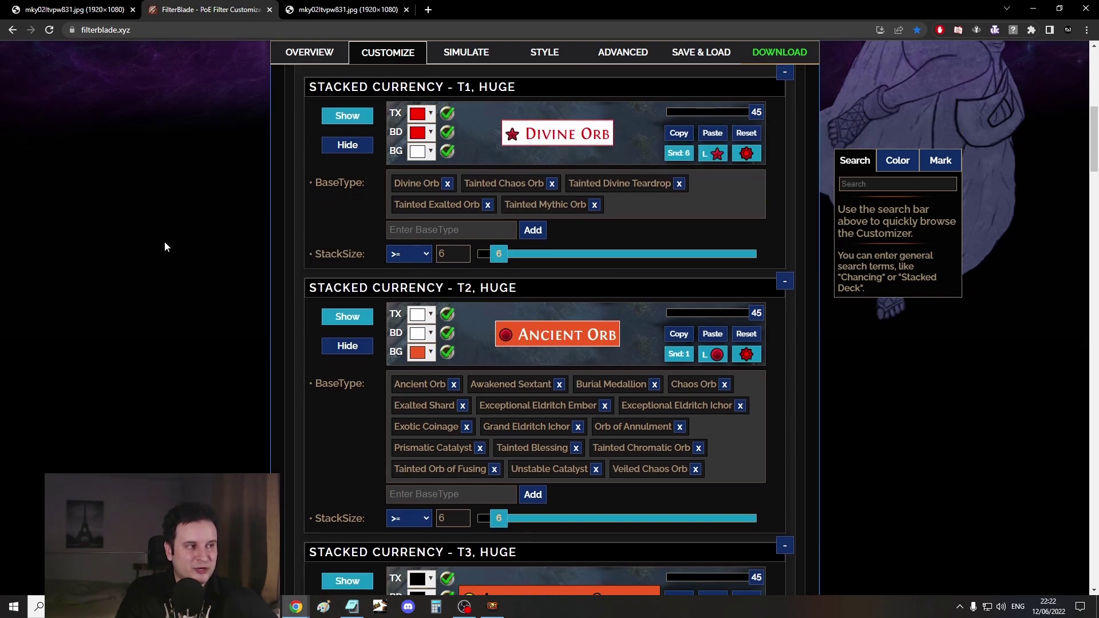
{"action": "scroll", "coordinate": [229, 250], "scroll_direction": "down", "scroll_amount": 11}
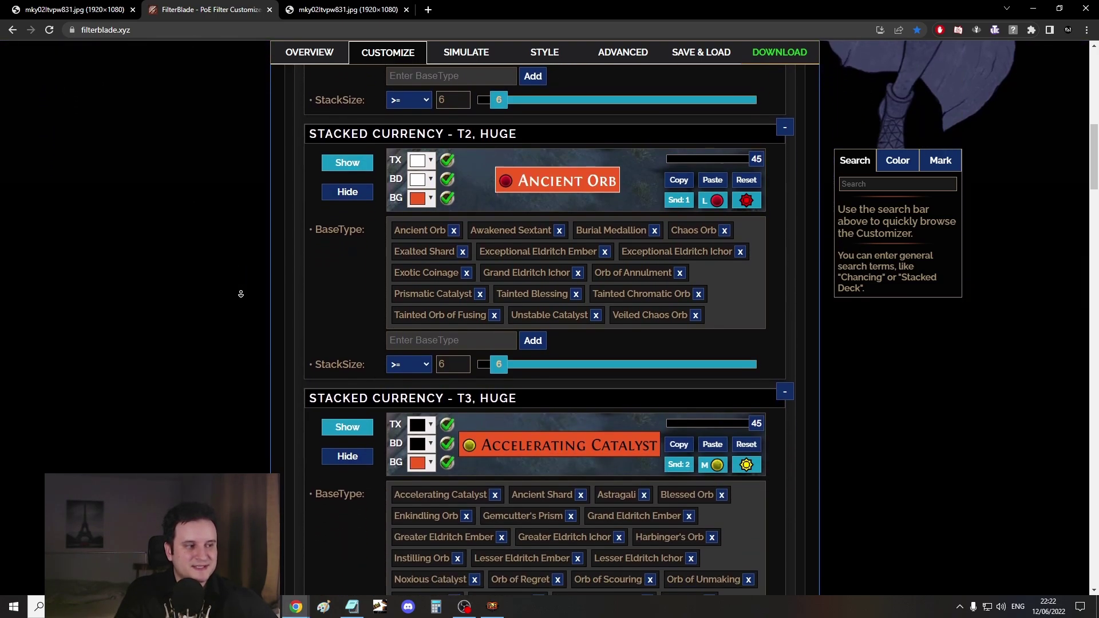
{"action": "scroll", "coordinate": [236, 288], "scroll_direction": "down", "scroll_amount": 7}
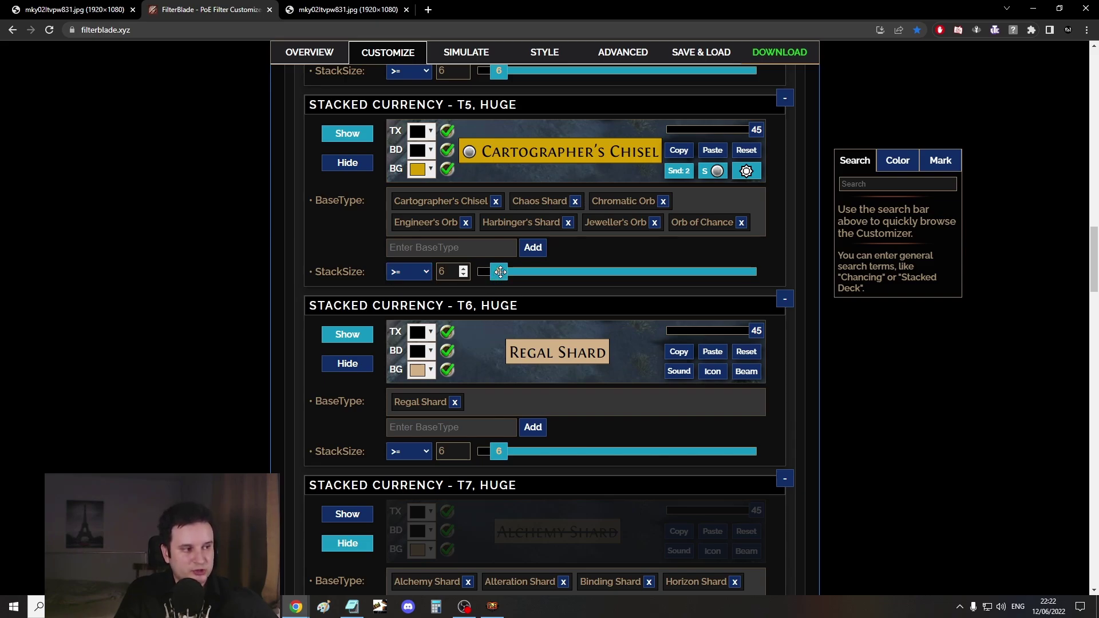
{"action": "left_click_drag", "start_coordinate": [500, 272], "coordinate": [500, 272]}
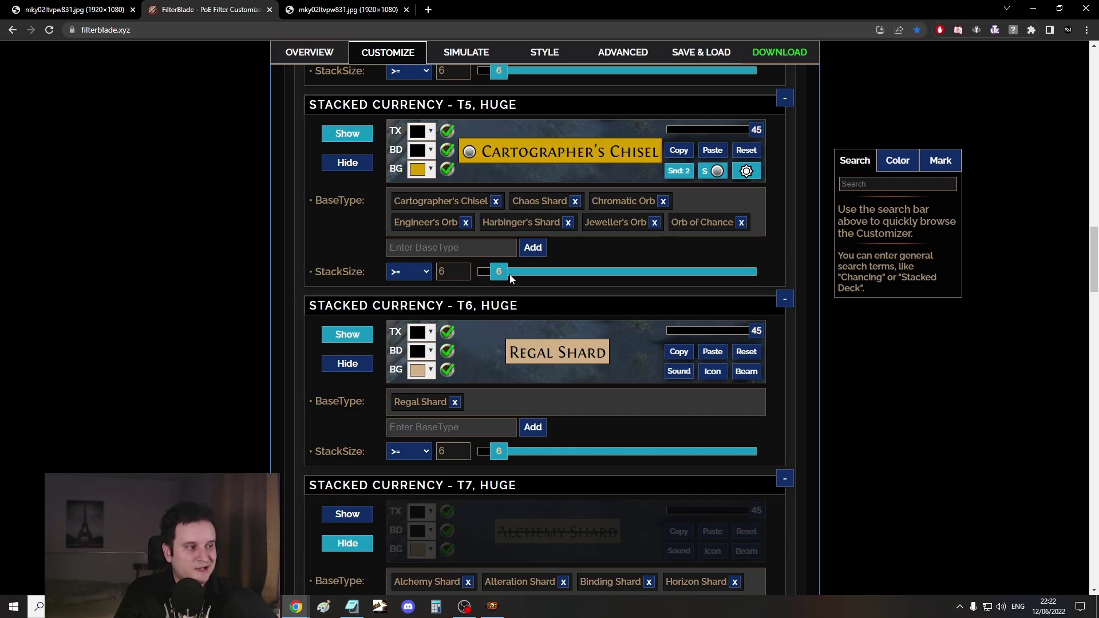
{"action": "scroll", "coordinate": [206, 257], "scroll_direction": "down", "scroll_amount": 1}
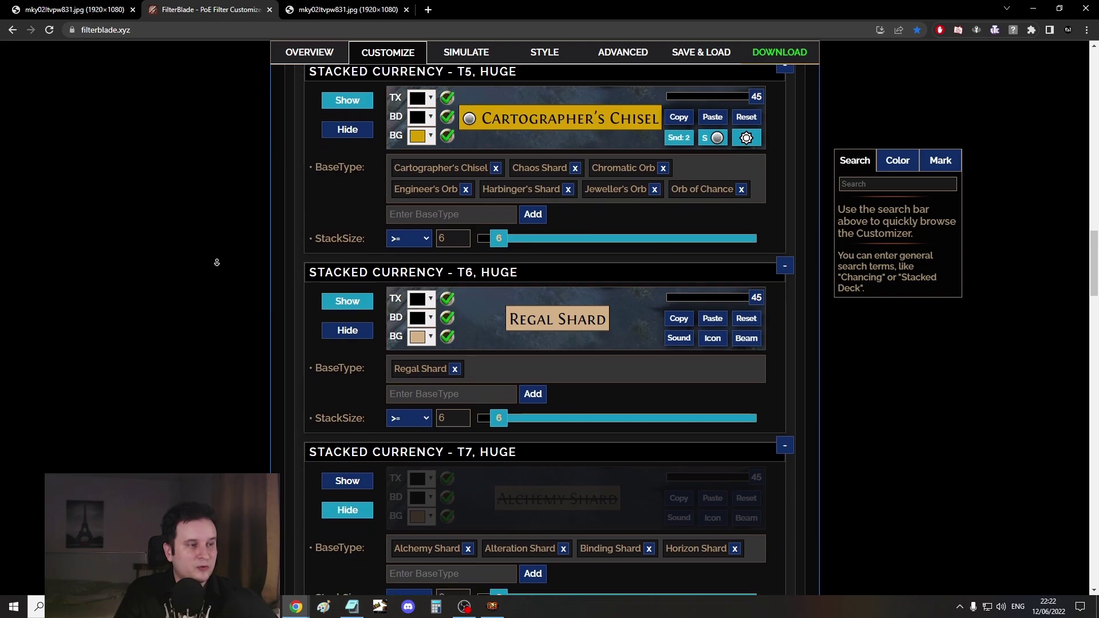
Collapse the Large Stacks rules and look over the other stacked currency categories
{"action": "scroll", "coordinate": [121, 384], "scroll_direction": "up", "scroll_amount": 15}
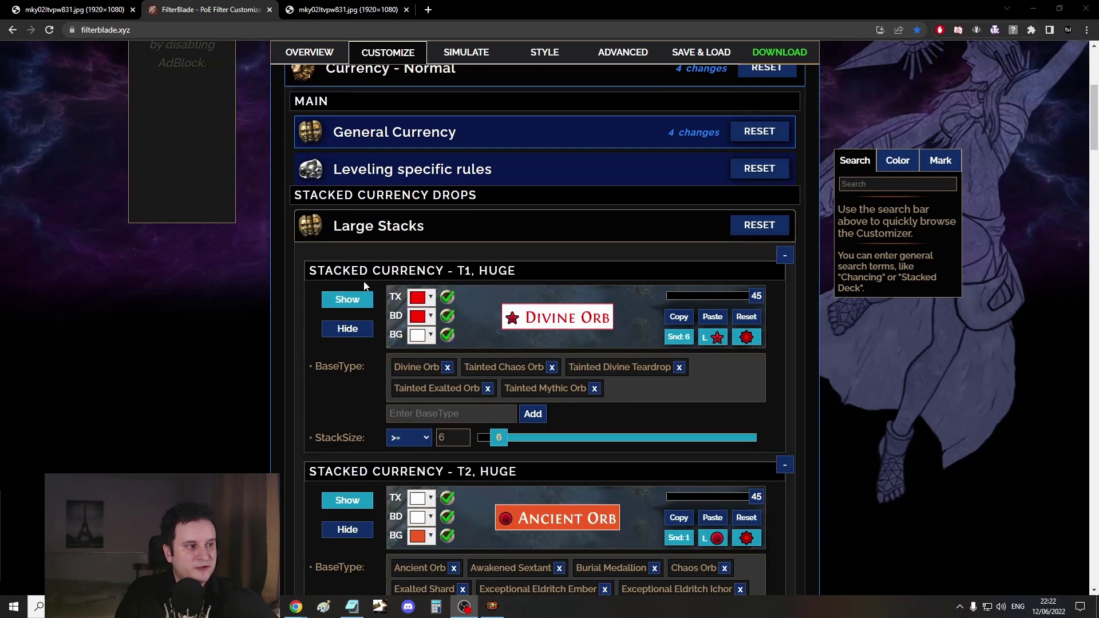
{"action": "left_click", "coordinate": [410, 227]}
{"action": "scroll", "coordinate": [225, 289], "scroll_direction": "down", "scroll_amount": 3}
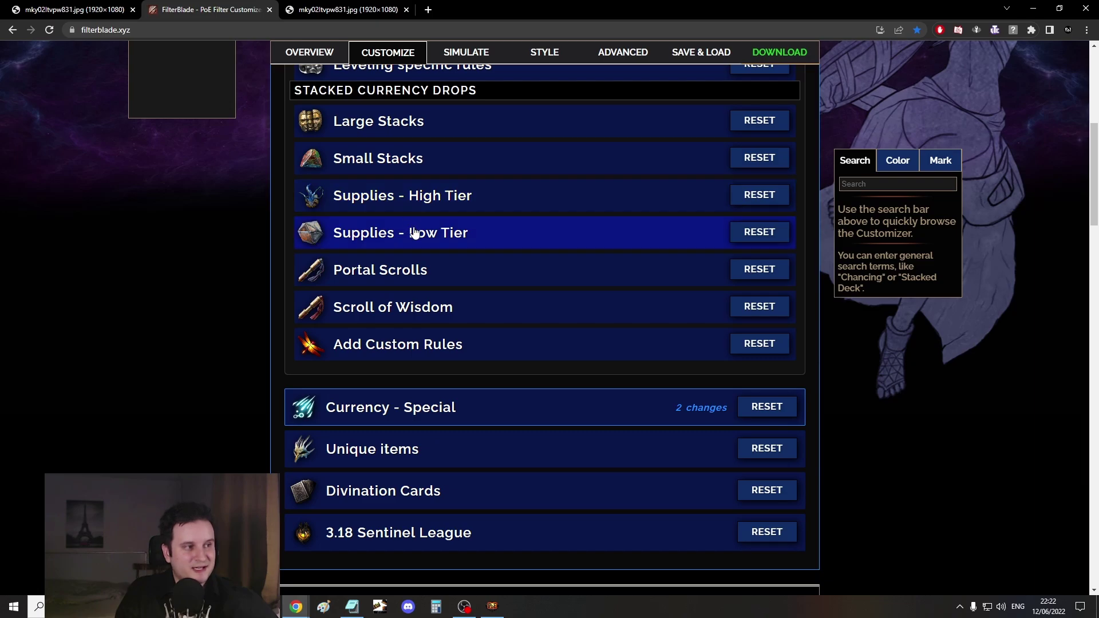
Open the Supplies - Low Tier rules and set the Low Supply Large stack size threshold to 30
{"action": "left_click", "coordinate": [422, 237]}
{"action": "scroll", "coordinate": [208, 305], "scroll_direction": "down", "scroll_amount": 4}
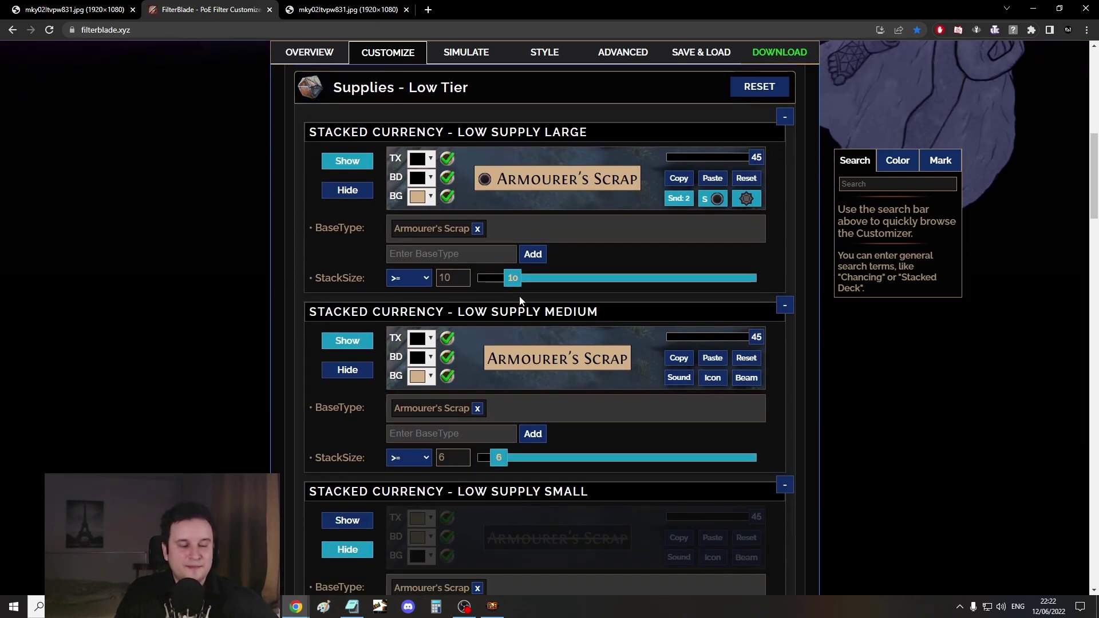
{"action": "left_click_drag", "start_coordinate": [514, 279], "coordinate": [583, 282]}
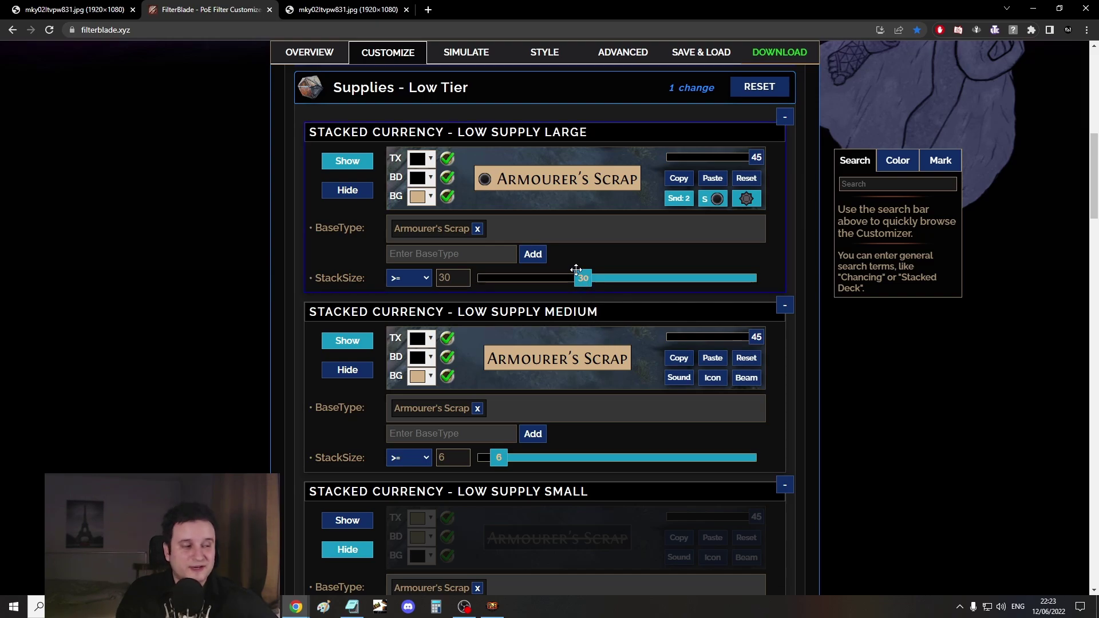
Expand the Currency - Special section and collapse its Essences rules to reach the other categories
{"action": "mouse_move", "coordinate": [508, 181]}
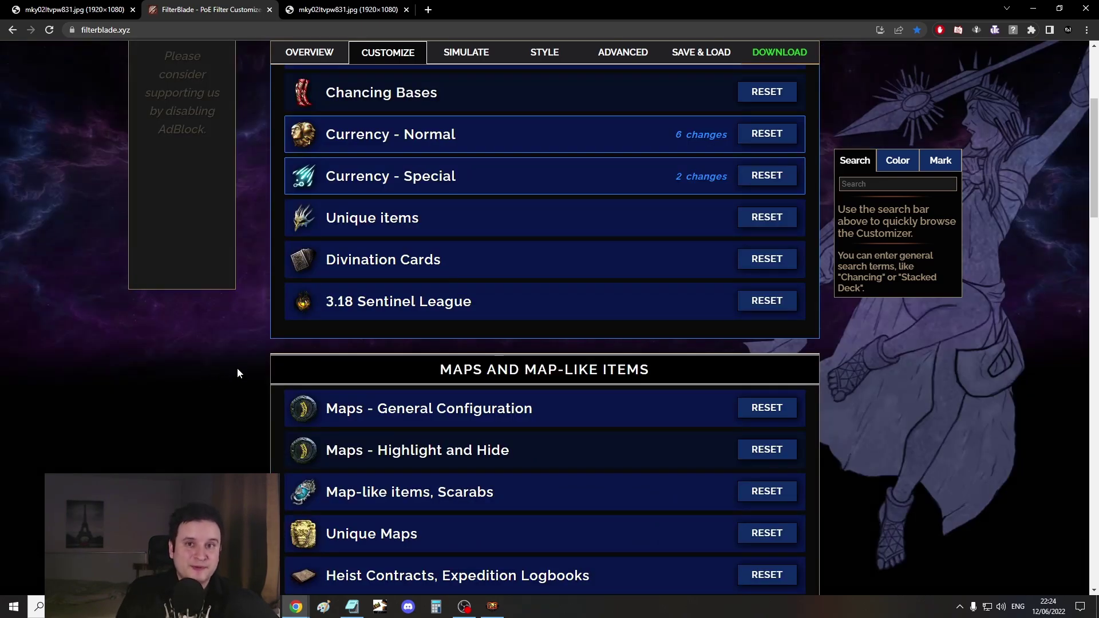
{"action": "left_click", "coordinate": [481, 181]}
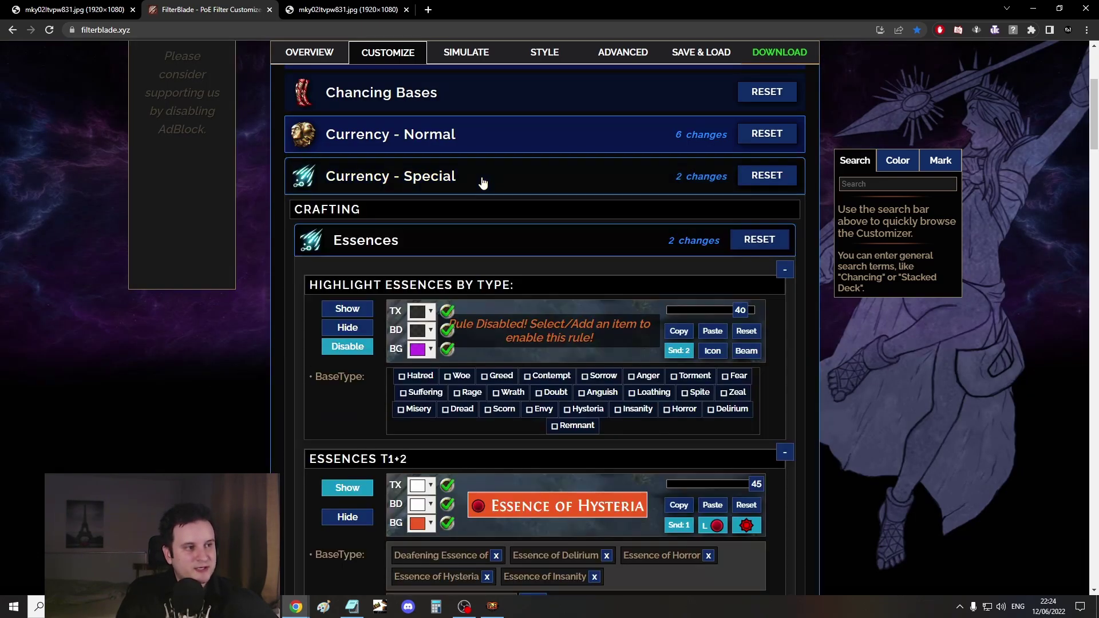
{"action": "left_click", "coordinate": [450, 249]}
{"action": "scroll", "coordinate": [236, 387], "scroll_direction": "down", "scroll_amount": 1}
{"action": "scroll", "coordinate": [237, 386], "scroll_direction": "down", "scroll_amount": 2}
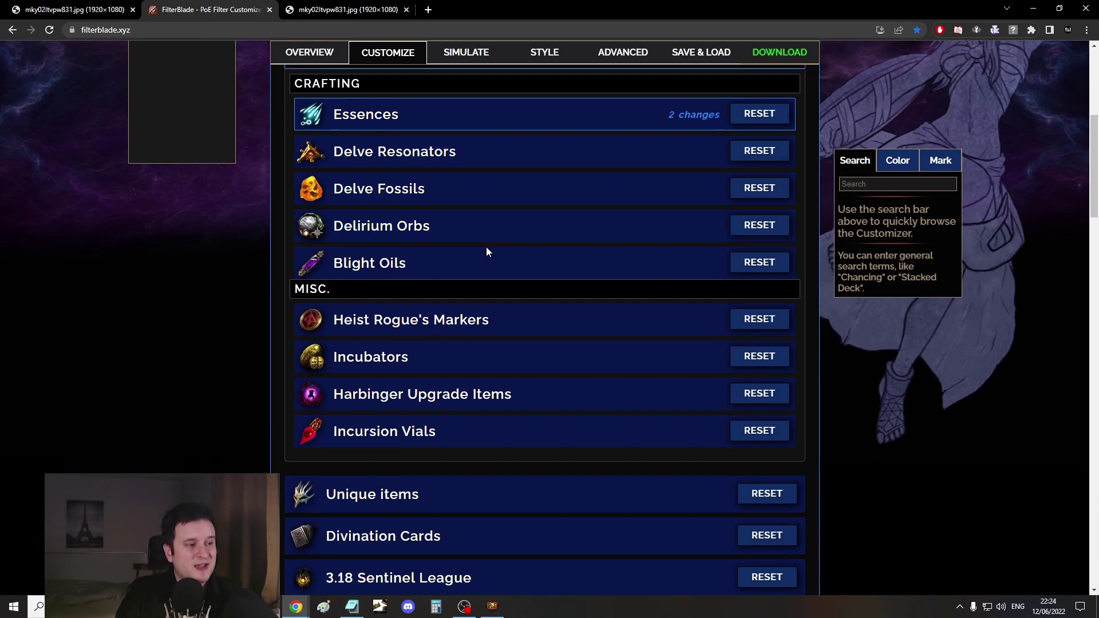
{"action": "scroll", "coordinate": [211, 268], "scroll_direction": "down", "scroll_amount": 3}
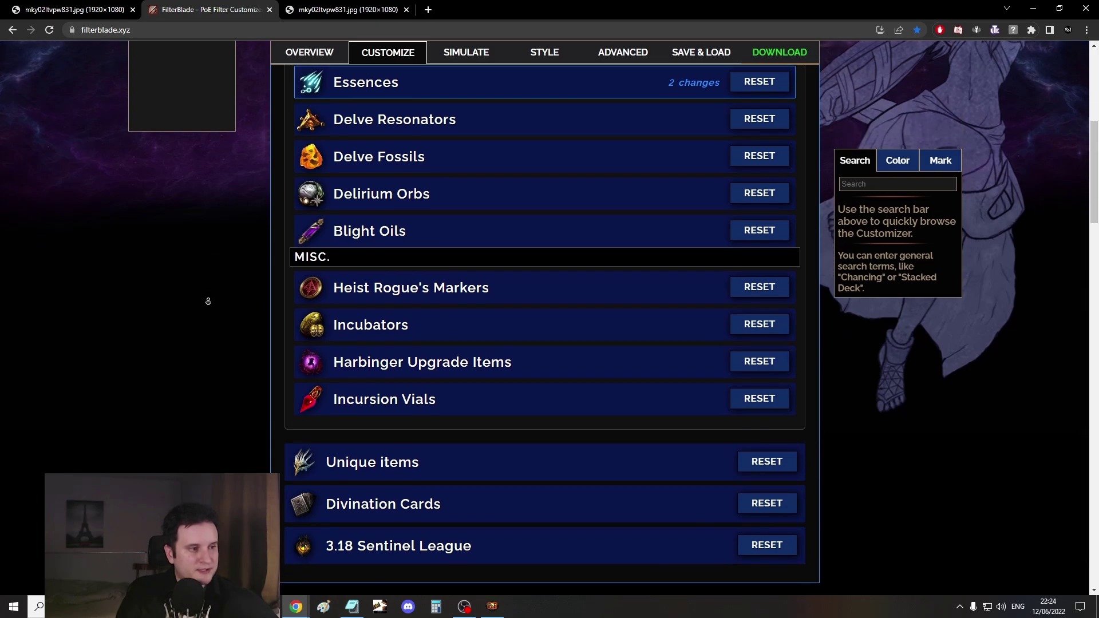
Open the Heist Rogue's Markers rules and set the Rogue's Marker stack rule's StackSize threshold to 251
{"action": "left_click", "coordinate": [415, 212]}
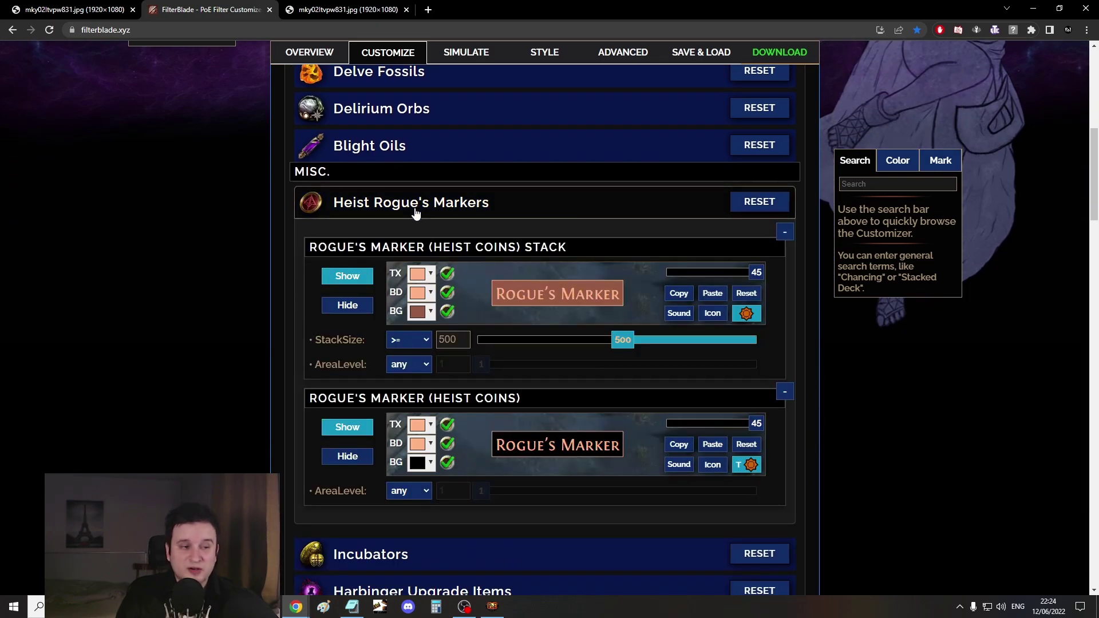
{"action": "scroll", "coordinate": [211, 296], "scroll_direction": "down", "scroll_amount": 1}
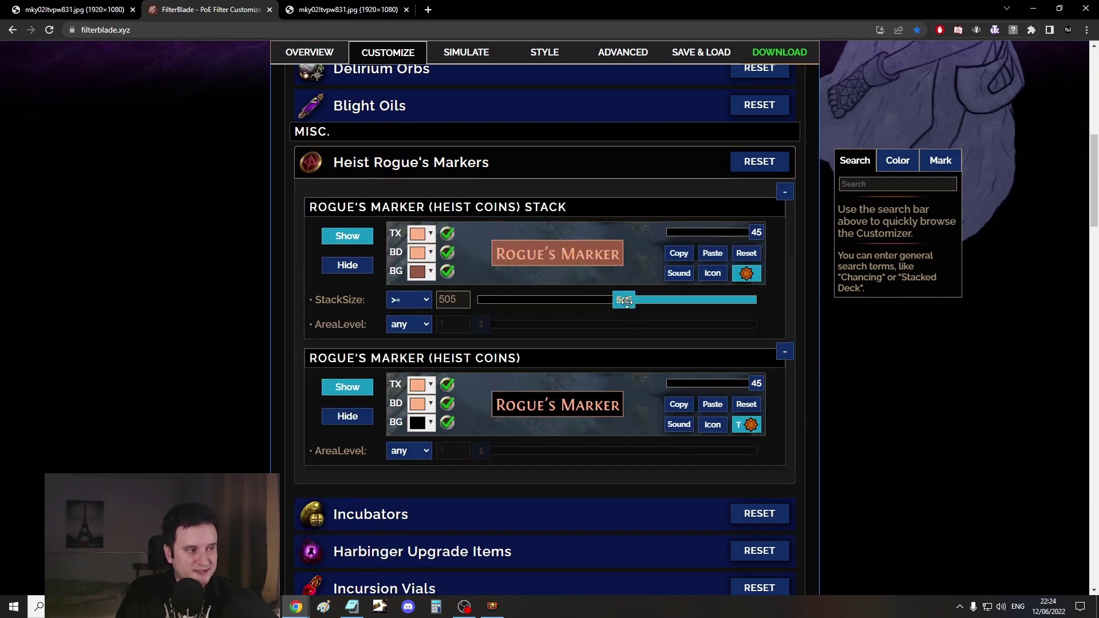
{"action": "left_click_drag", "start_coordinate": [623, 300], "coordinate": [552, 304]}
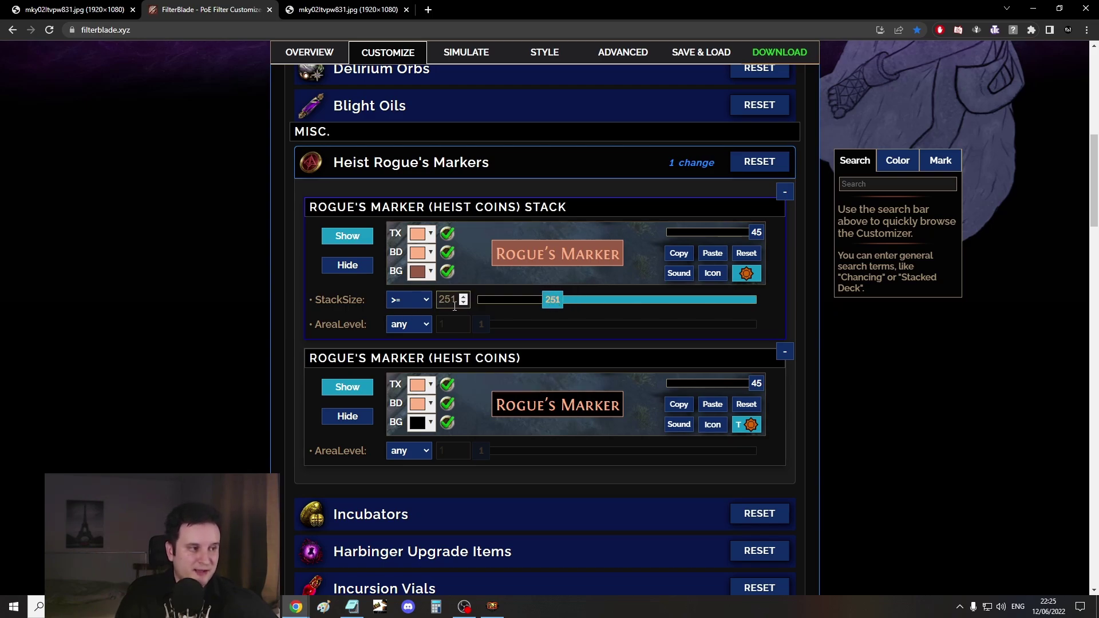
{"action": "left_click", "coordinate": [235, 308]}
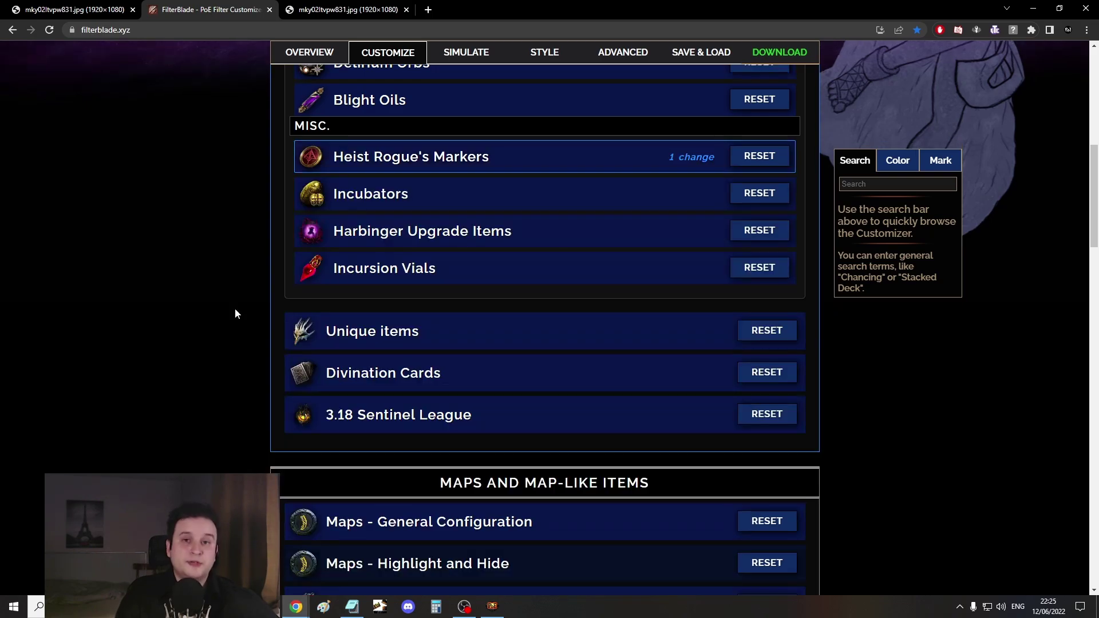
Open the Incubators rules and review the show or hide settings and base types of each tier
{"action": "left_click", "coordinate": [407, 194]}
{"action": "scroll", "coordinate": [164, 292], "scroll_direction": "down", "scroll_amount": 4}
{"action": "scroll", "coordinate": [197, 255], "scroll_direction": "up", "scroll_amount": 5}
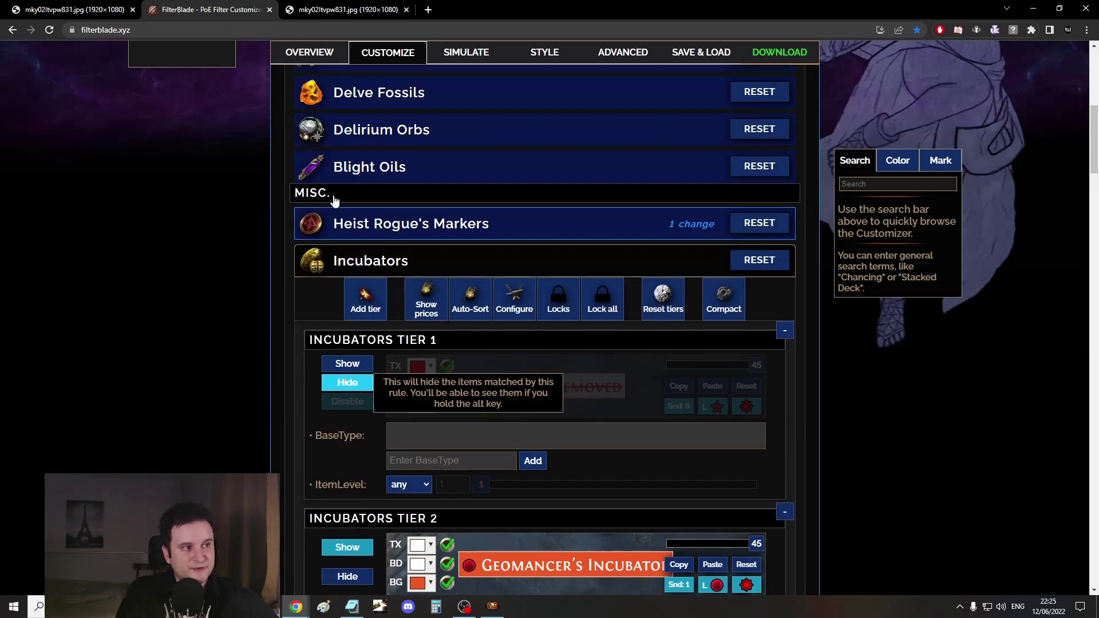
{"action": "scroll", "coordinate": [192, 275], "scroll_direction": "down", "scroll_amount": 1}
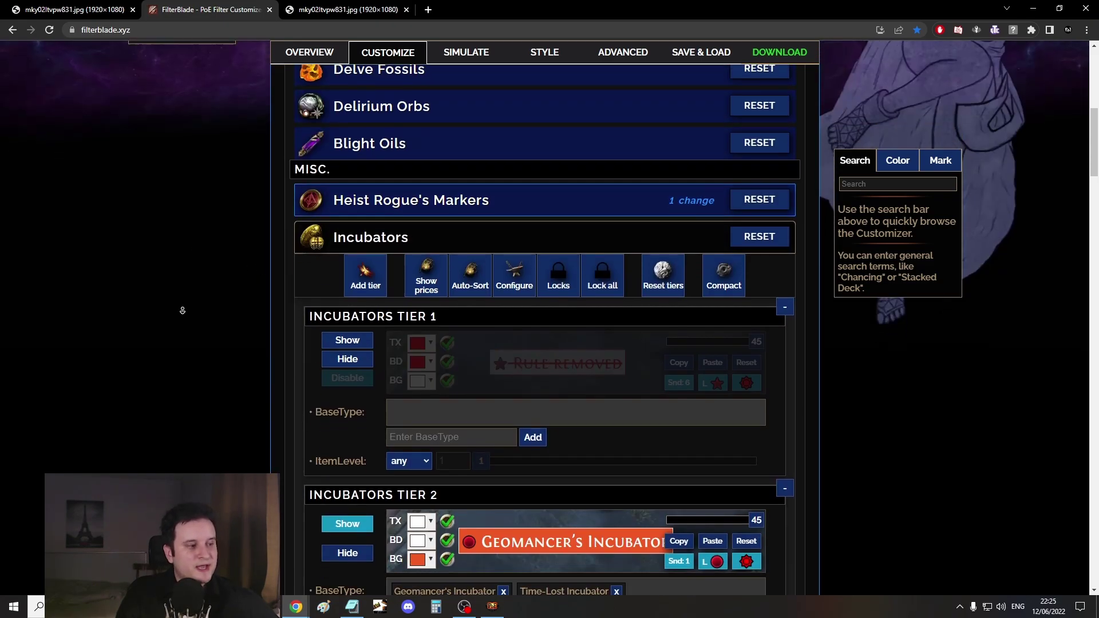
{"action": "scroll", "coordinate": [182, 311], "scroll_direction": "down", "scroll_amount": 8}
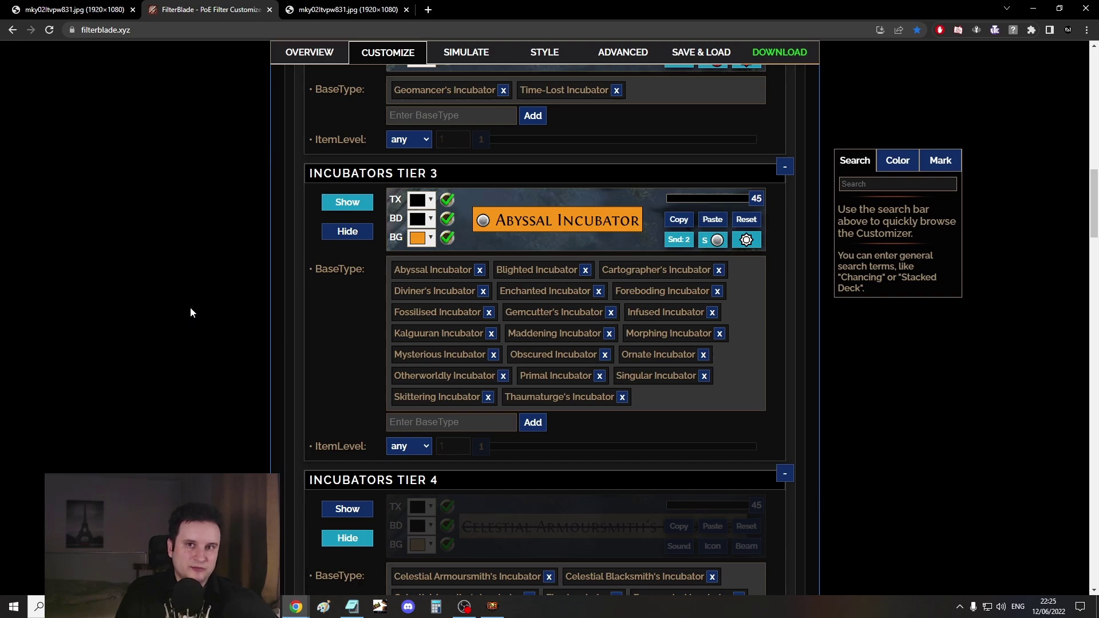
{"action": "scroll", "coordinate": [210, 284], "scroll_direction": "down", "scroll_amount": 8}
{"action": "scroll", "coordinate": [211, 283], "scroll_direction": "down", "scroll_amount": 2}
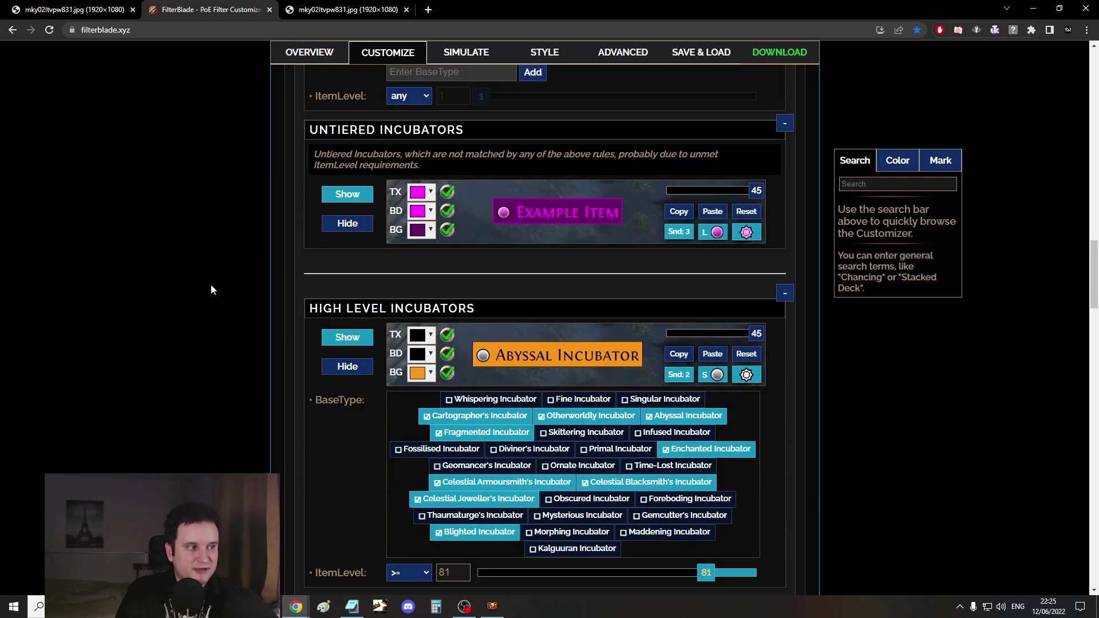
Examine the High Level Incubators rule, including its selected base types and ItemLevel condition
{"action": "scroll", "coordinate": [235, 233], "scroll_direction": "down", "scroll_amount": 3}
{"action": "left_click_drag", "start_coordinate": [314, 168], "coordinate": [481, 160]}
{"action": "left_click", "coordinate": [485, 159]}
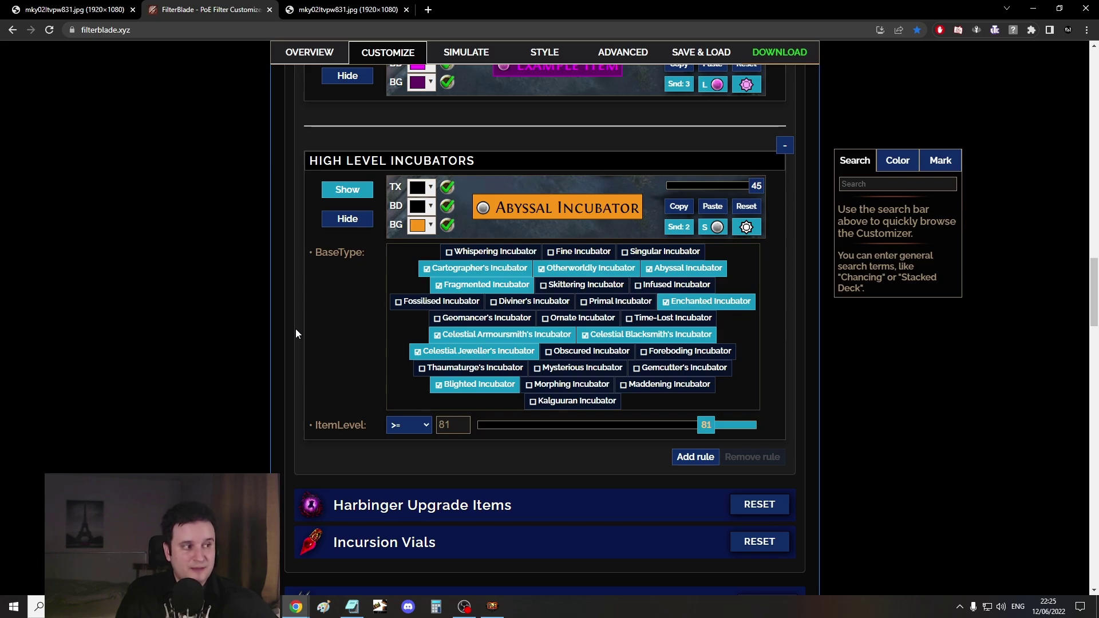
{"action": "scroll", "coordinate": [287, 306], "scroll_direction": "down", "scroll_amount": 1}
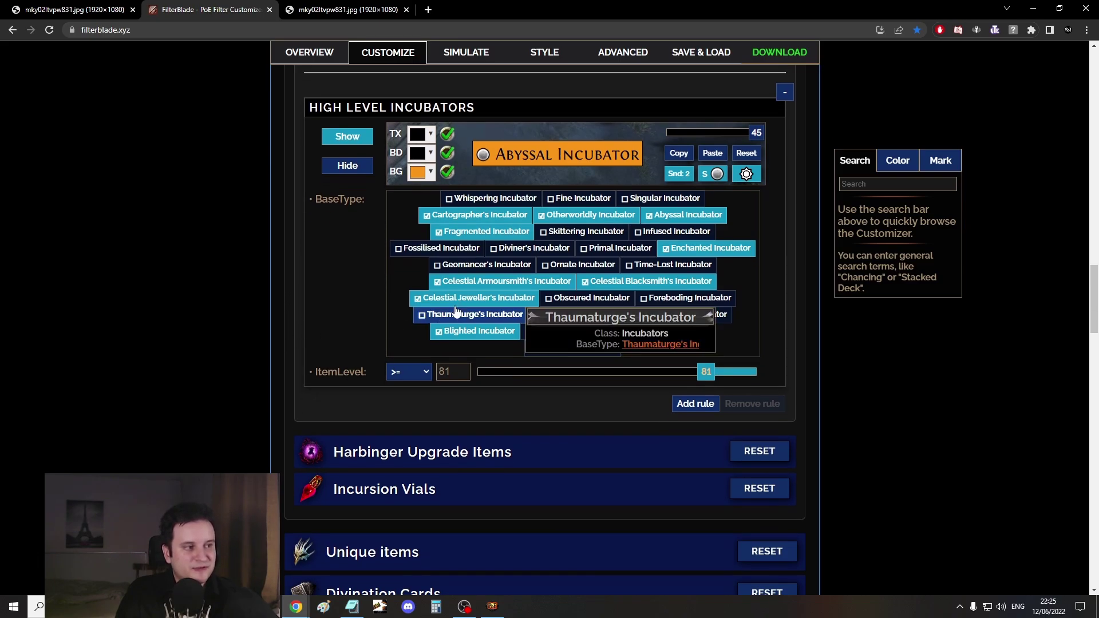
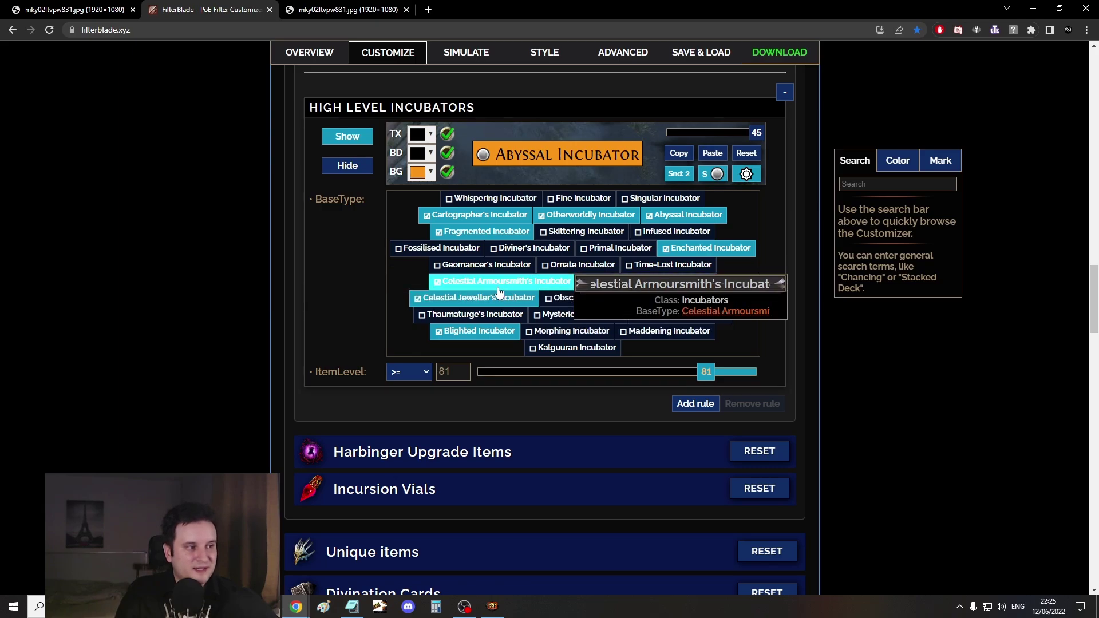
{"action": "scroll", "coordinate": [396, 359], "scroll_direction": "down", "scroll_amount": 1}
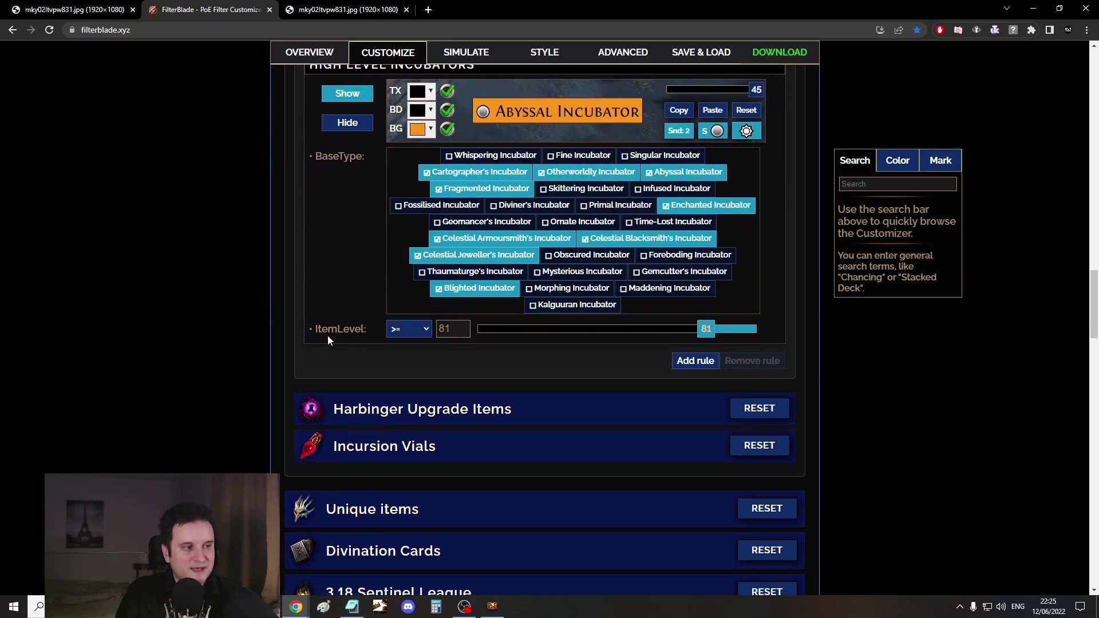
{"action": "scroll", "coordinate": [229, 261], "scroll_direction": "up", "scroll_amount": 1}
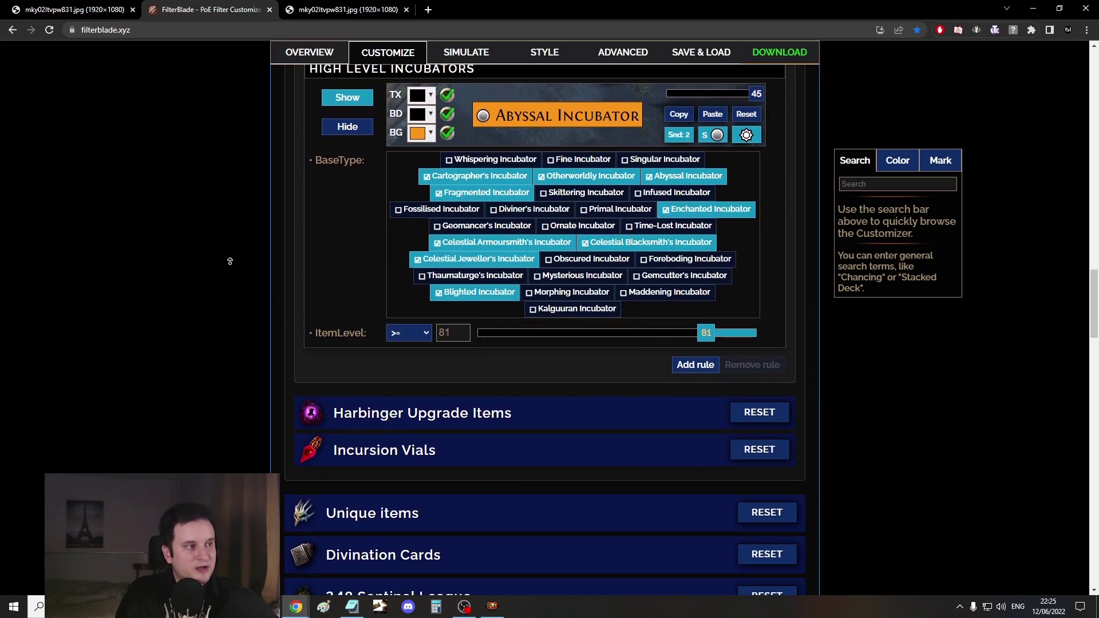
Check which base types belong to Incubators Tier 3 and Tier 4, and collapse the Currency - Special section
{"action": "scroll", "coordinate": [229, 262], "scroll_direction": "up", "scroll_amount": 2}
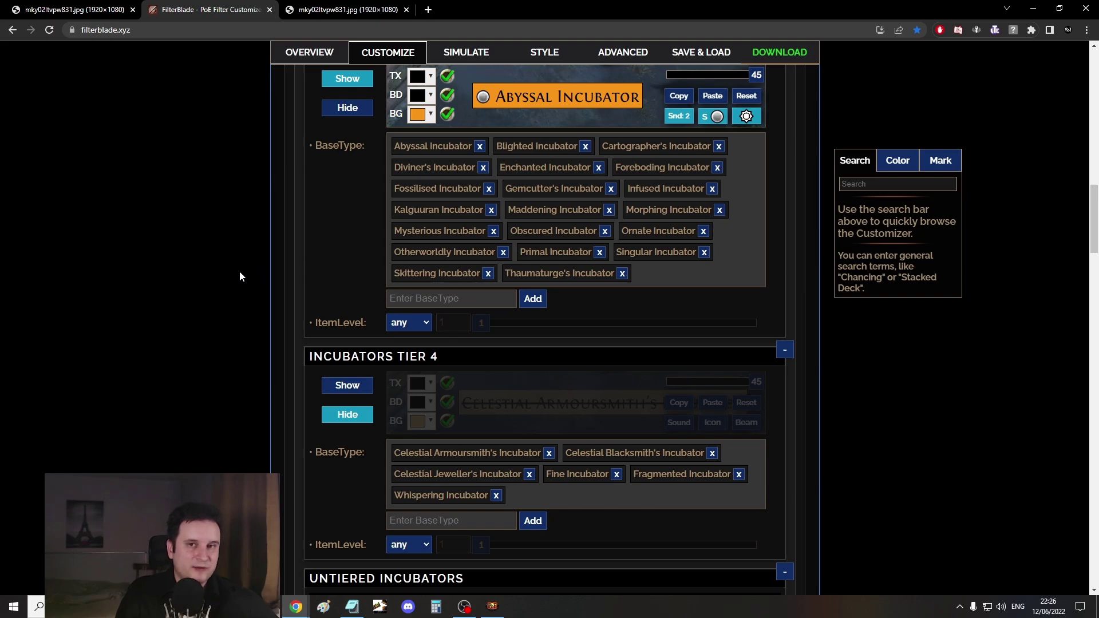
{"action": "scroll", "coordinate": [242, 269], "scroll_direction": "down", "scroll_amount": 3}
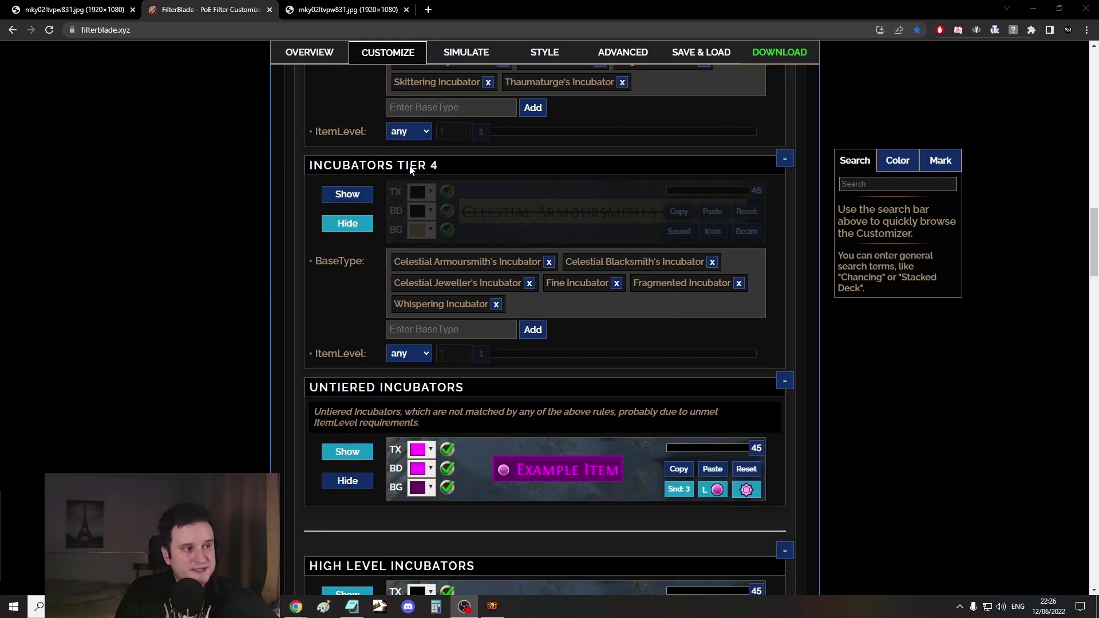
{"action": "mouse_move", "coordinate": [509, 263]}
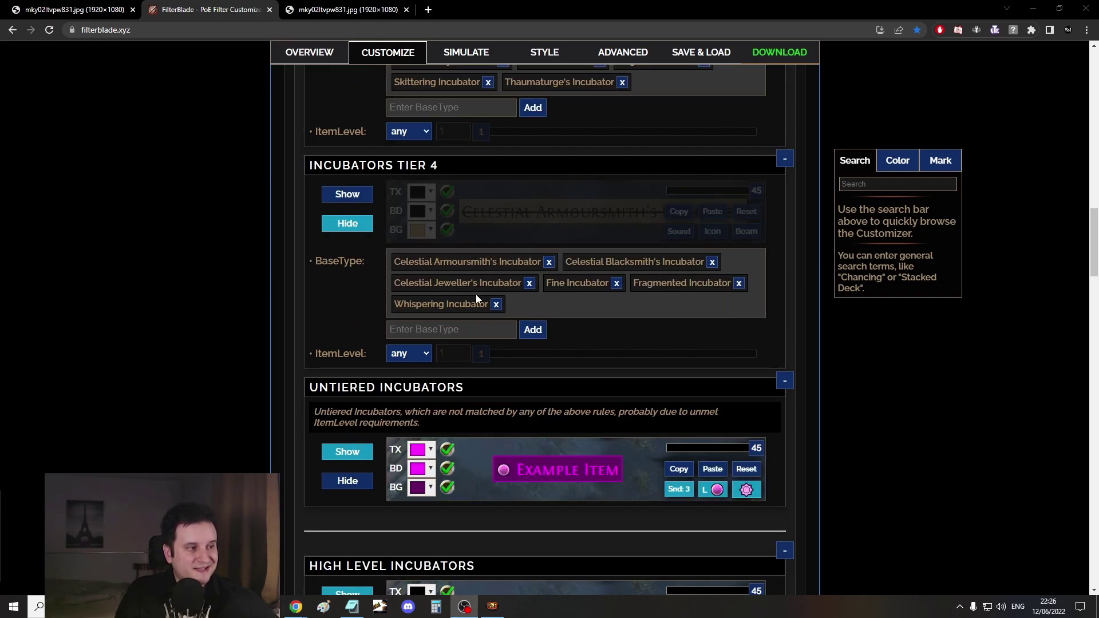
{"action": "scroll", "coordinate": [210, 321], "scroll_direction": "down", "scroll_amount": 8}
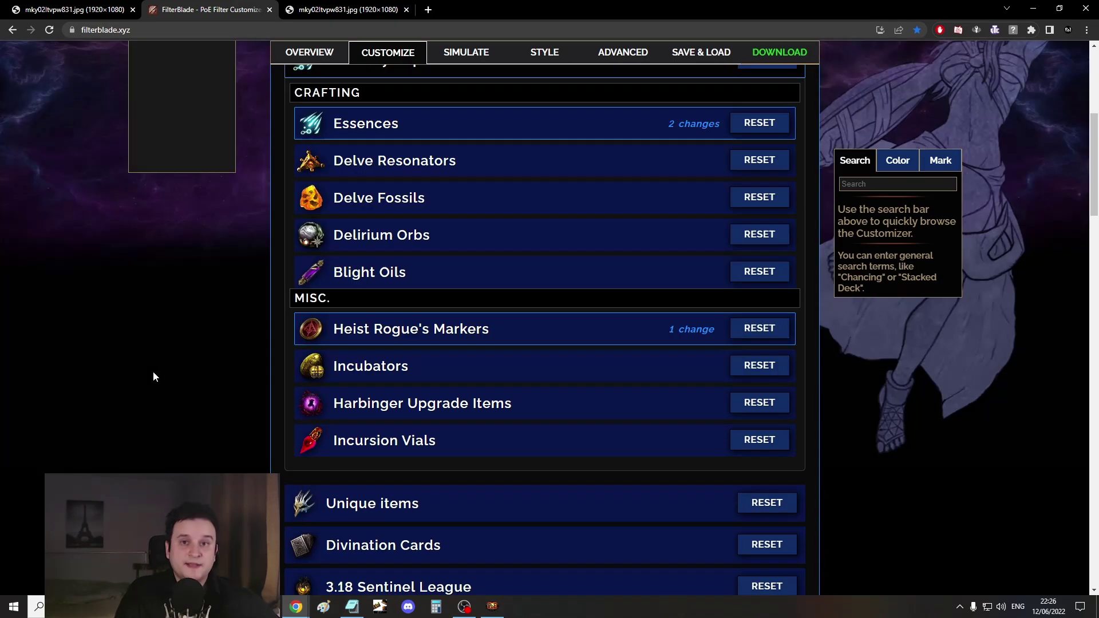
{"action": "scroll", "coordinate": [293, 222], "scroll_direction": "up", "scroll_amount": 2}
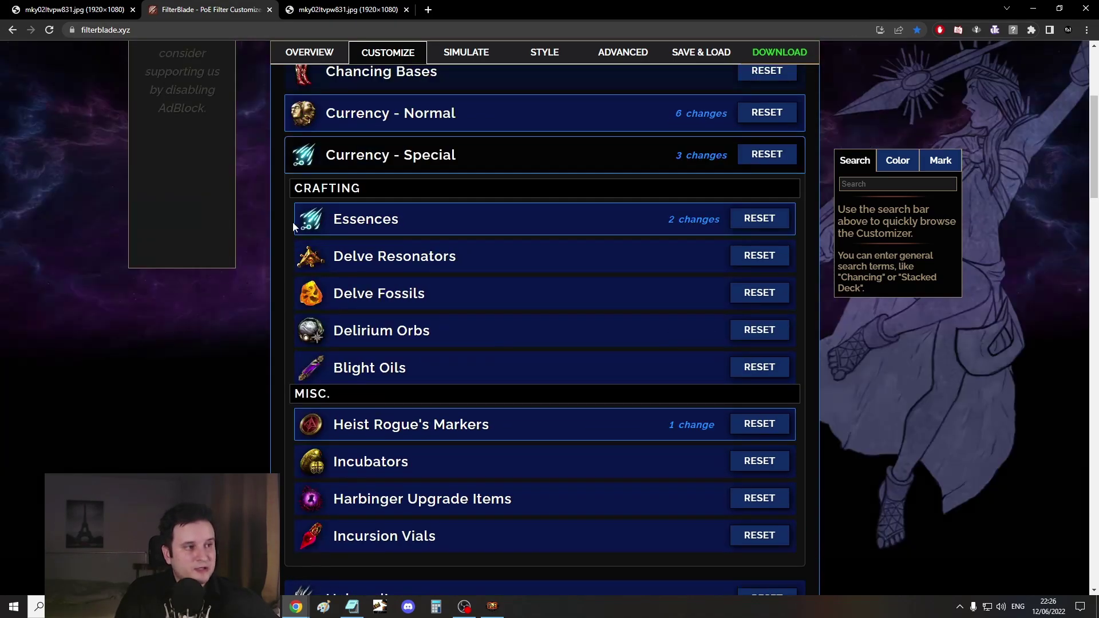
{"action": "left_click", "coordinate": [413, 161]}
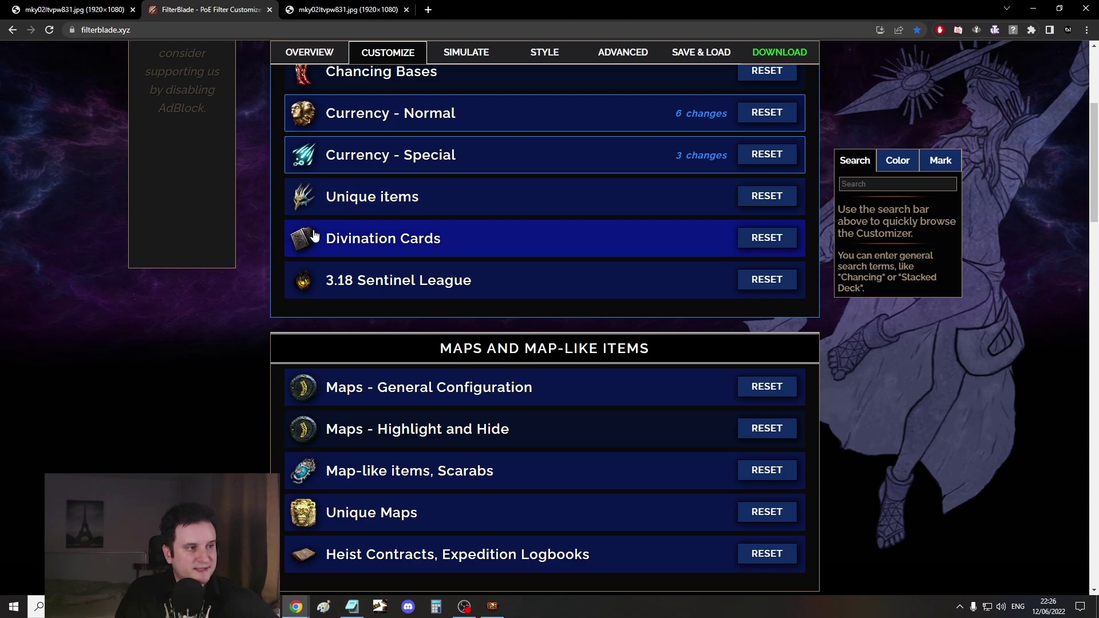
Open the Unique items section and review the Tier 1 and Tier 2 styles and base types
{"action": "left_click", "coordinate": [385, 199]}
{"action": "middle_click", "coordinate": [198, 327]}
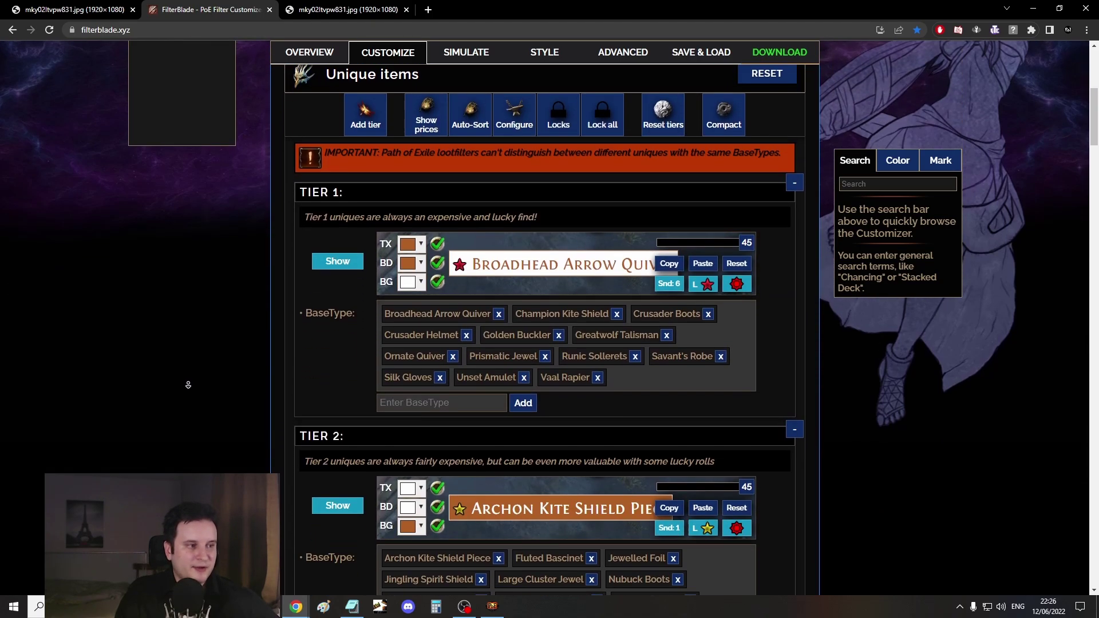
{"action": "middle_click", "coordinate": [197, 355]}
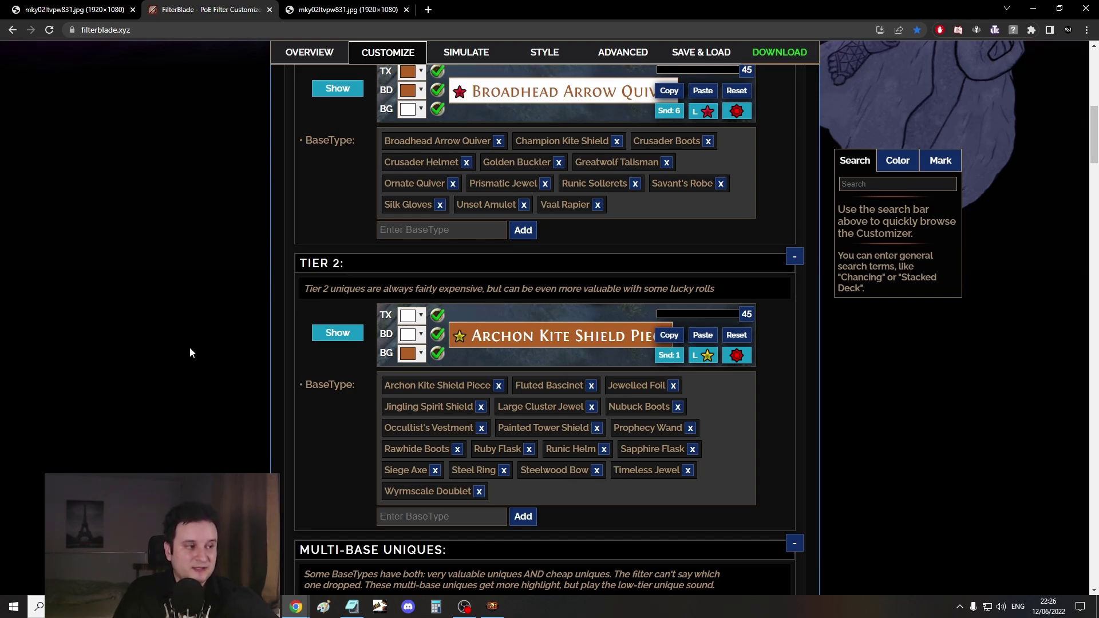
{"action": "mouse_move", "coordinate": [532, 346]}
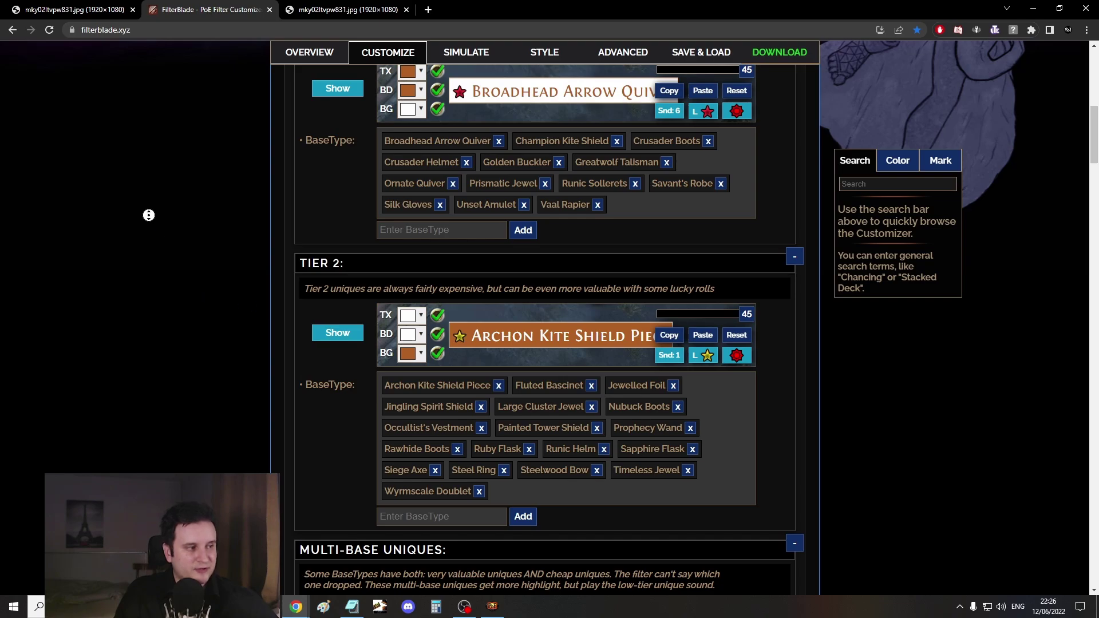
{"action": "scroll", "coordinate": [149, 215], "scroll_direction": "down", "scroll_amount": 3}
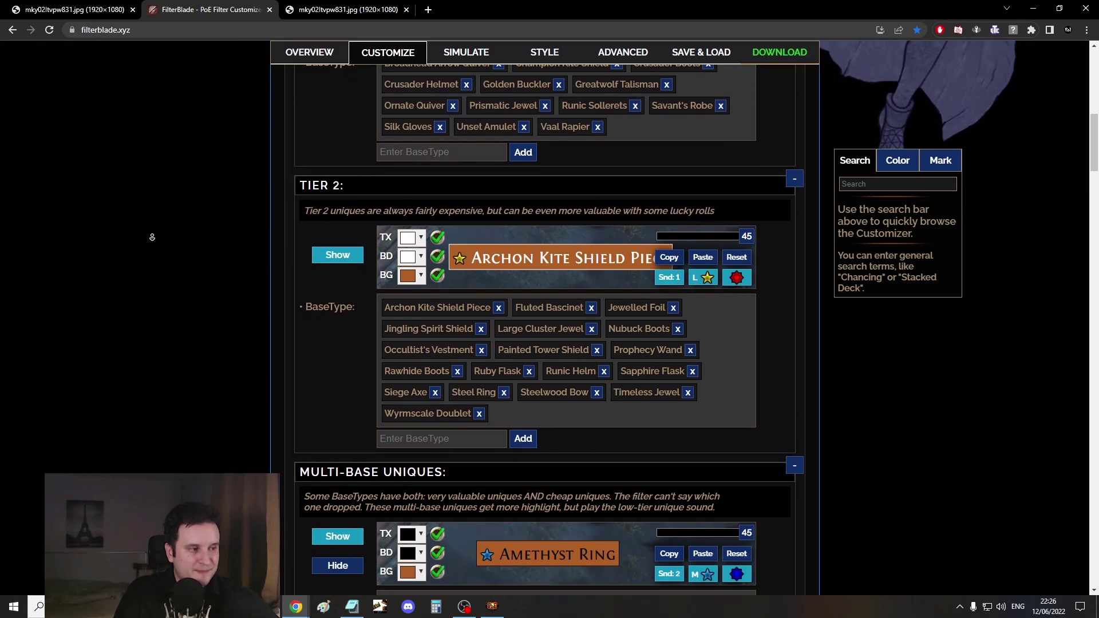
{"action": "scroll", "coordinate": [151, 237], "scroll_direction": "down", "scroll_amount": 3}
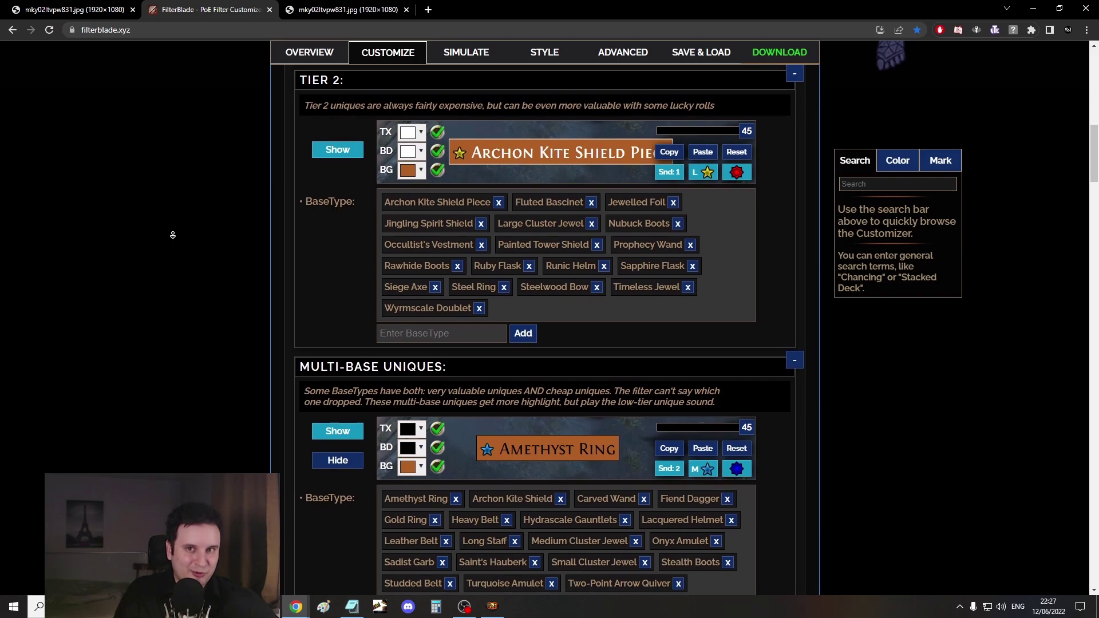
Examine the Multi-Base, Boss-Drop and Unique Jewels rules with their descriptions and base types
{"action": "scroll", "coordinate": [184, 263], "scroll_direction": "down", "scroll_amount": 3}
{"action": "scroll", "coordinate": [184, 305], "scroll_direction": "down", "scroll_amount": 5}
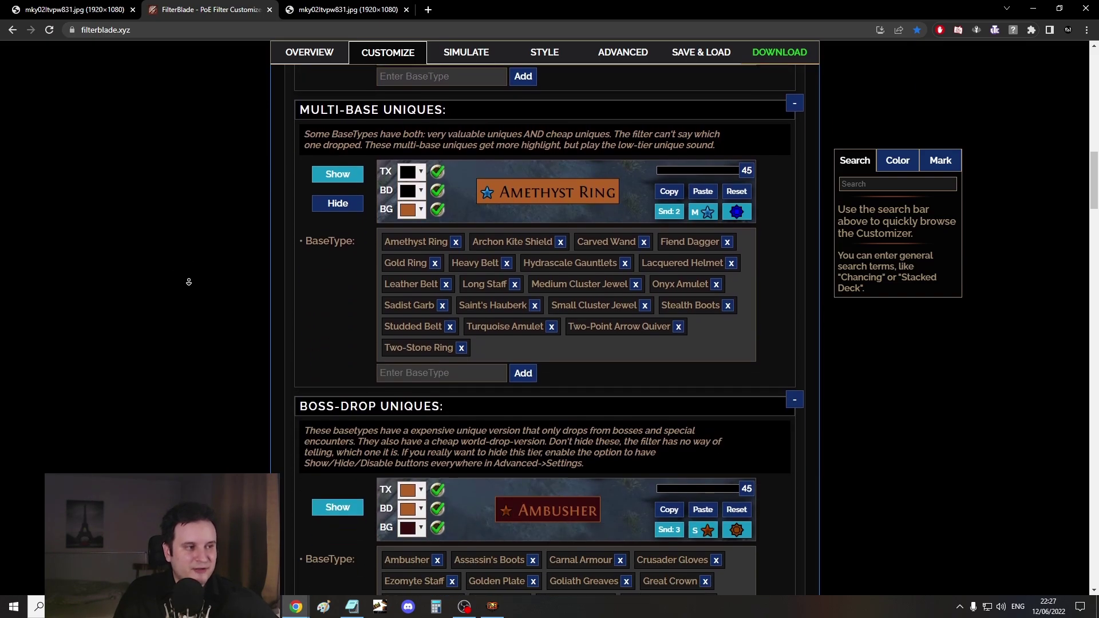
{"action": "mouse_move", "coordinate": [392, 282]}
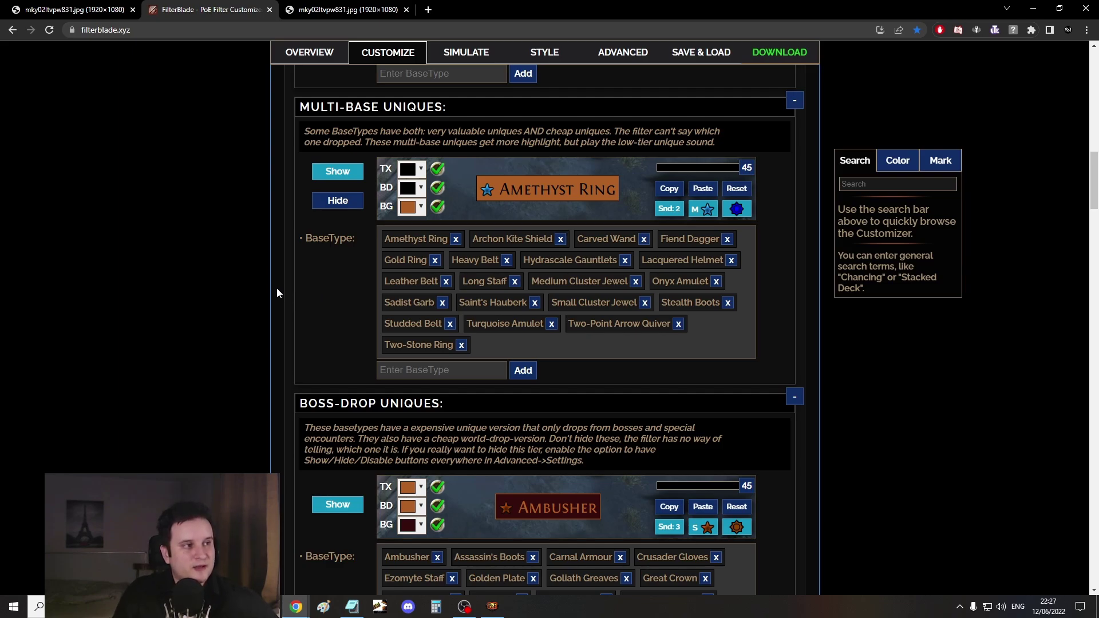
{"action": "left_click_drag", "start_coordinate": [298, 107], "coordinate": [464, 108]}
{"action": "scroll", "coordinate": [142, 327], "scroll_direction": "down", "scroll_amount": 7}
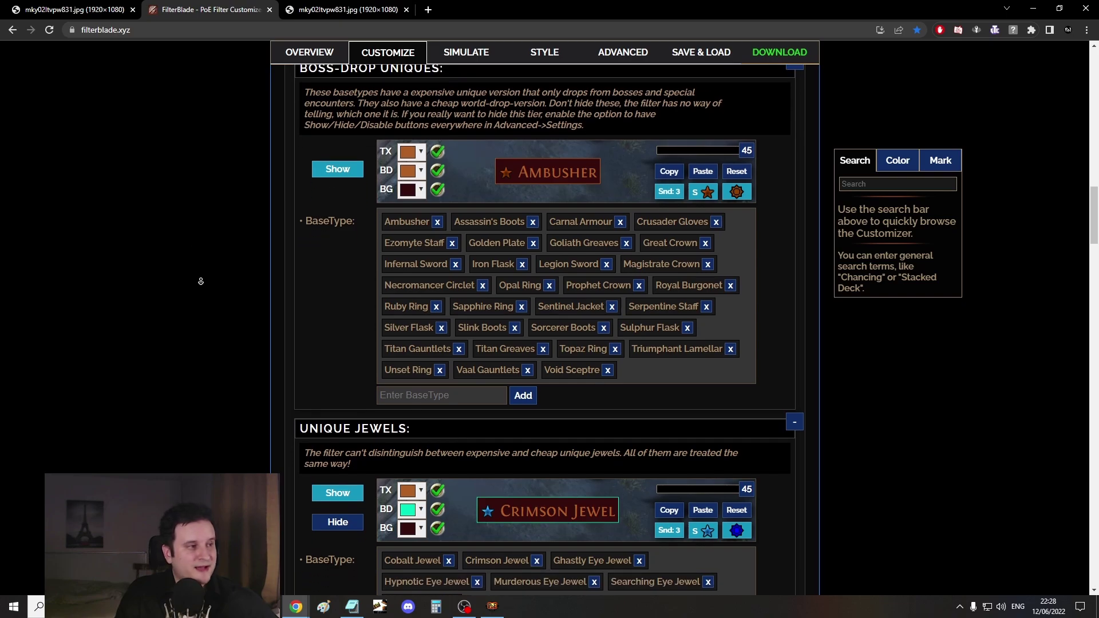
{"action": "scroll", "coordinate": [201, 282], "scroll_direction": "down", "scroll_amount": 3}
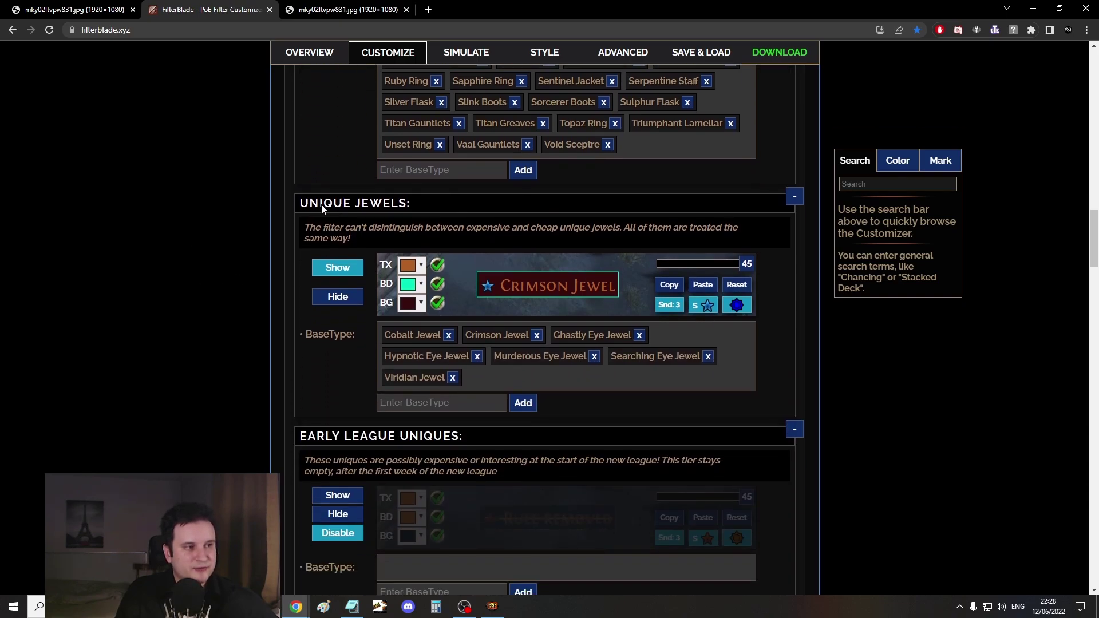
{"action": "mouse_move", "coordinate": [502, 273]}
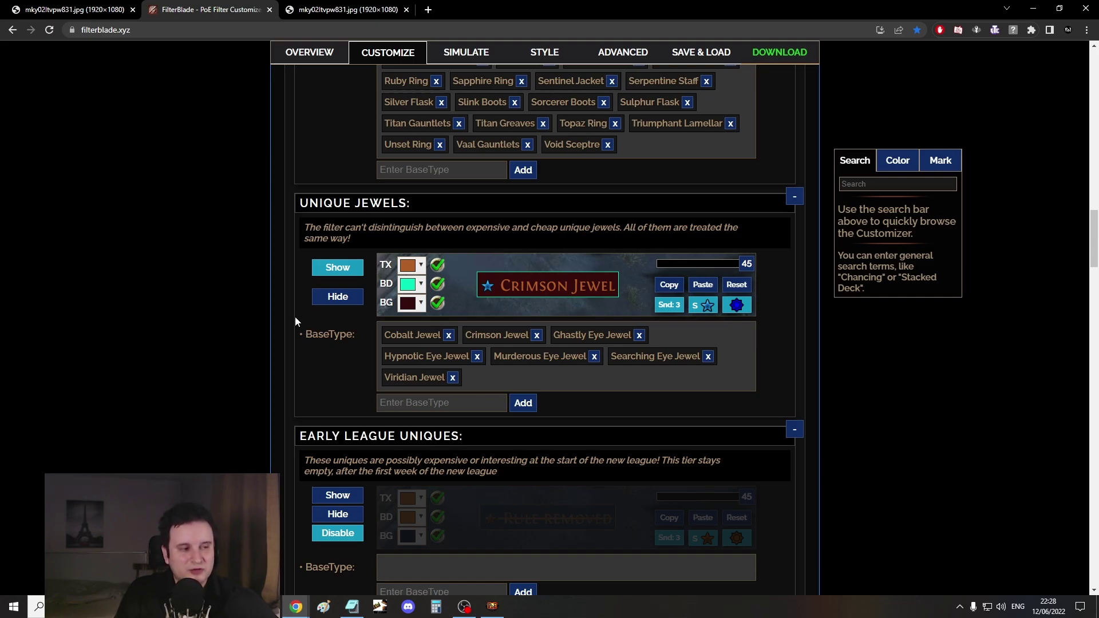
Hide the items matched by the Unique Jewels rule and collapse the Unique items section
{"action": "left_click", "coordinate": [337, 296]}
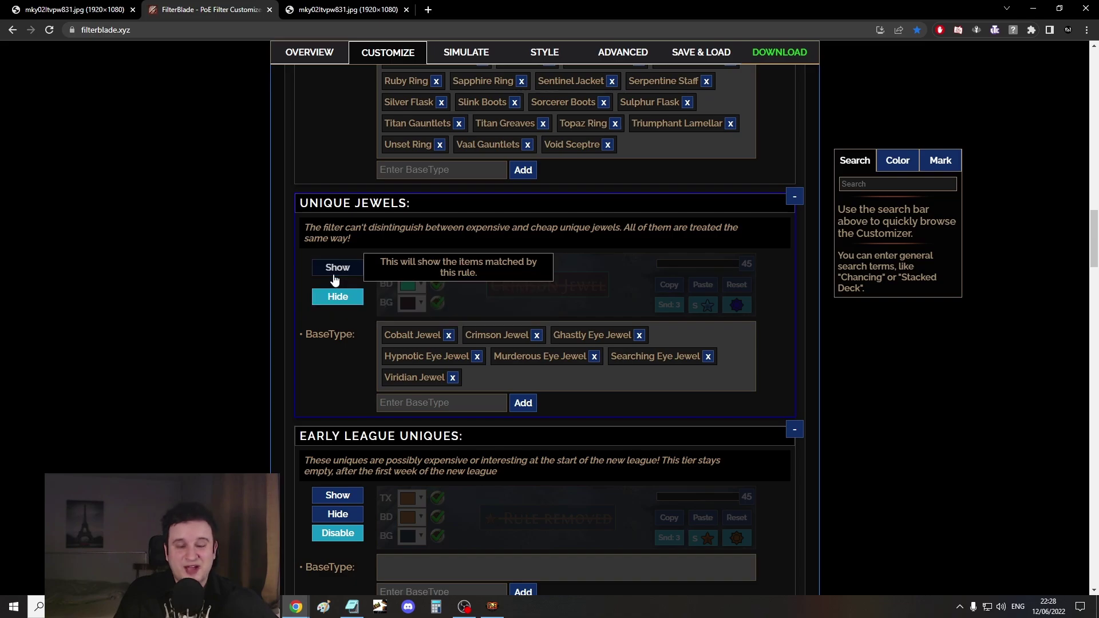
{"action": "scroll", "coordinate": [220, 268], "scroll_direction": "up", "scroll_amount": 15}
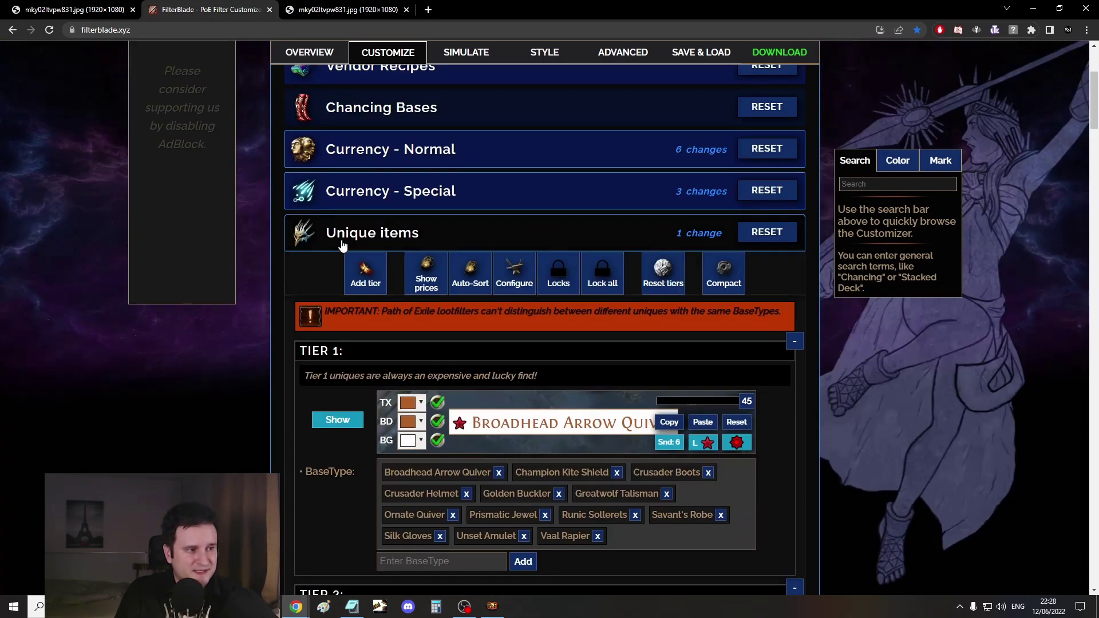
{"action": "left_click", "coordinate": [342, 243]}
Open the Divination Cards section and review the rule styles and base types from Tier 1 through Tier 5
{"action": "scroll", "coordinate": [230, 358], "scroll_direction": "down", "scroll_amount": 1}
{"action": "left_click", "coordinate": [388, 242]}
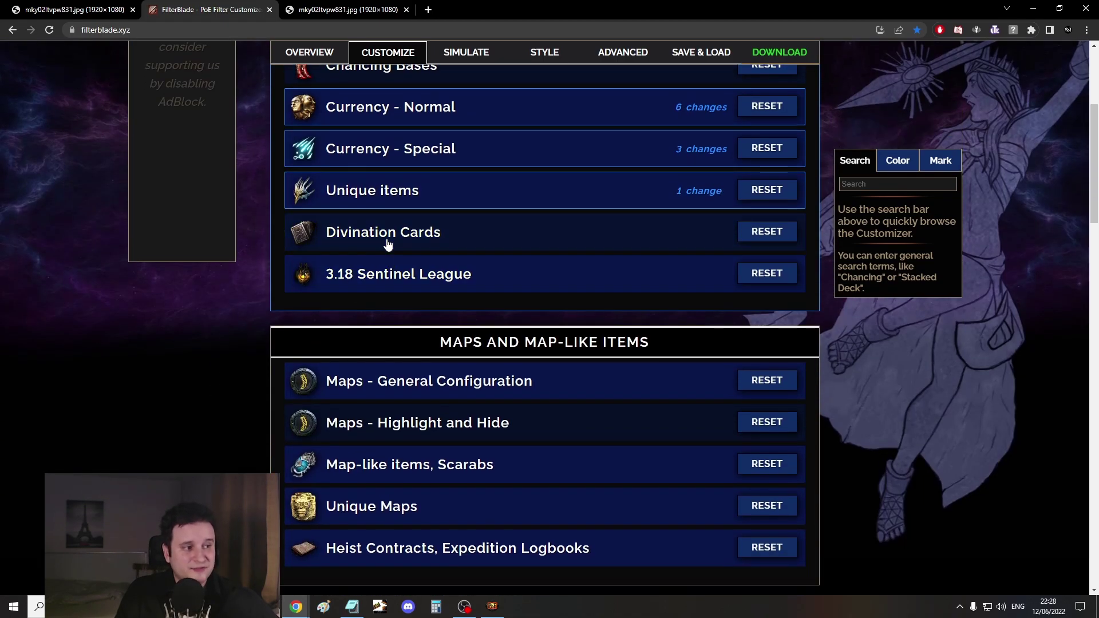
{"action": "scroll", "coordinate": [273, 348], "scroll_direction": "down", "scroll_amount": 5}
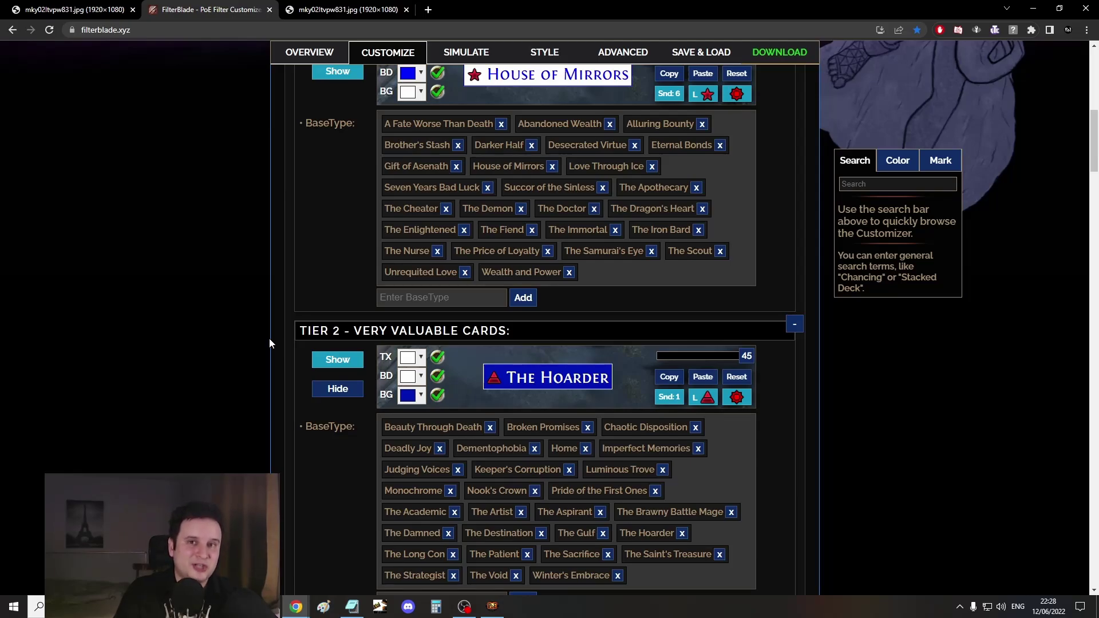
{"action": "scroll", "coordinate": [215, 306], "scroll_direction": "down", "scroll_amount": 6}
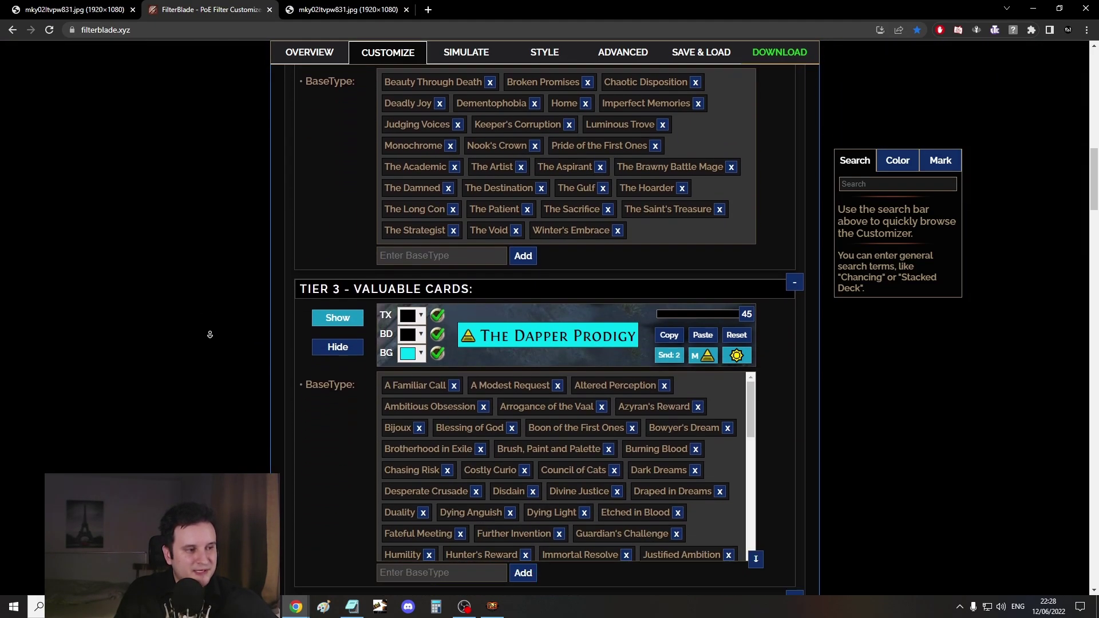
{"action": "scroll", "coordinate": [210, 335], "scroll_direction": "down", "scroll_amount": 10}
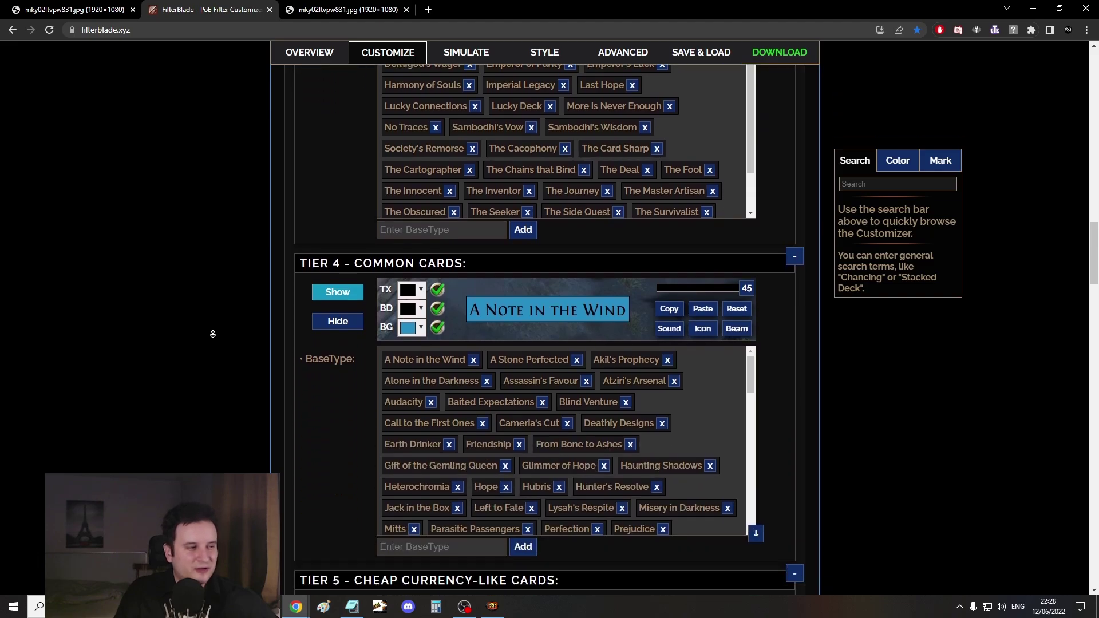
{"action": "scroll", "coordinate": [212, 333], "scroll_direction": "down", "scroll_amount": 4}
{"action": "mouse_move", "coordinate": [473, 248]}
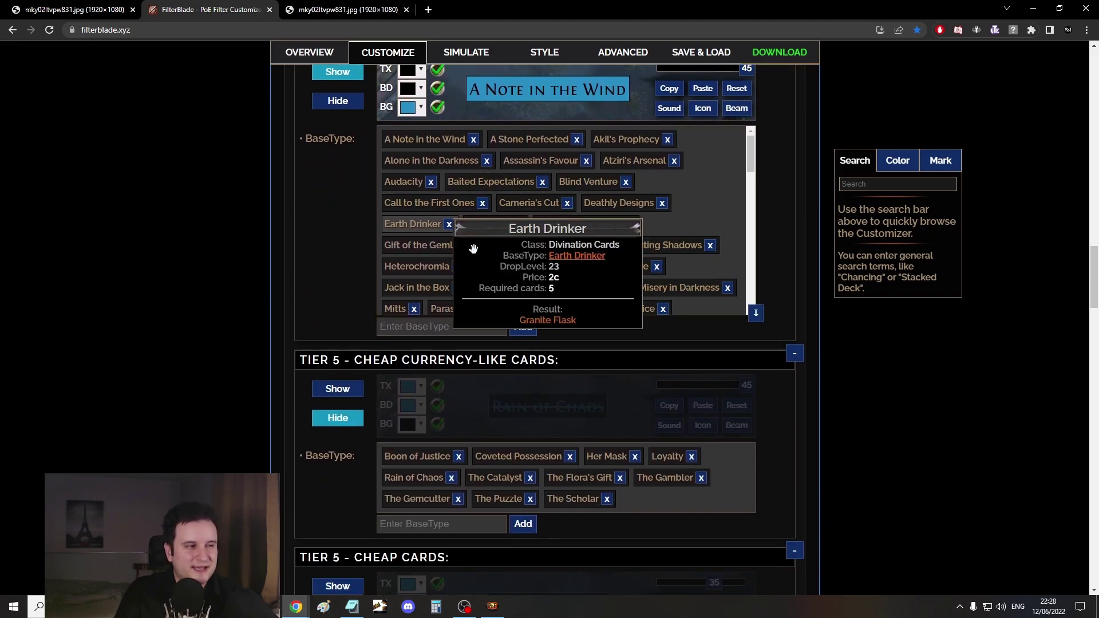
{"action": "scroll", "coordinate": [750, 172], "scroll_direction": "down", "scroll_amount": 3}
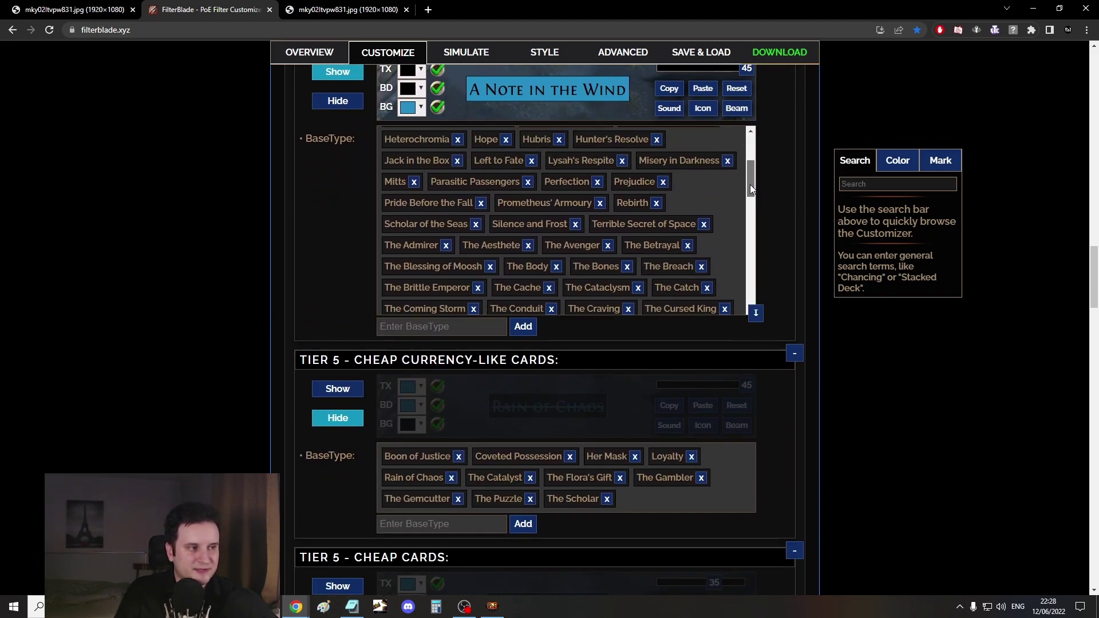
Recheck the Tier 4, Tier 3 and Tier 2 divination card rules and collapse the Divination Cards section
{"action": "scroll", "coordinate": [749, 184], "scroll_direction": "up", "scroll_amount": 3}
{"action": "scroll", "coordinate": [194, 229], "scroll_direction": "up", "scroll_amount": 3}
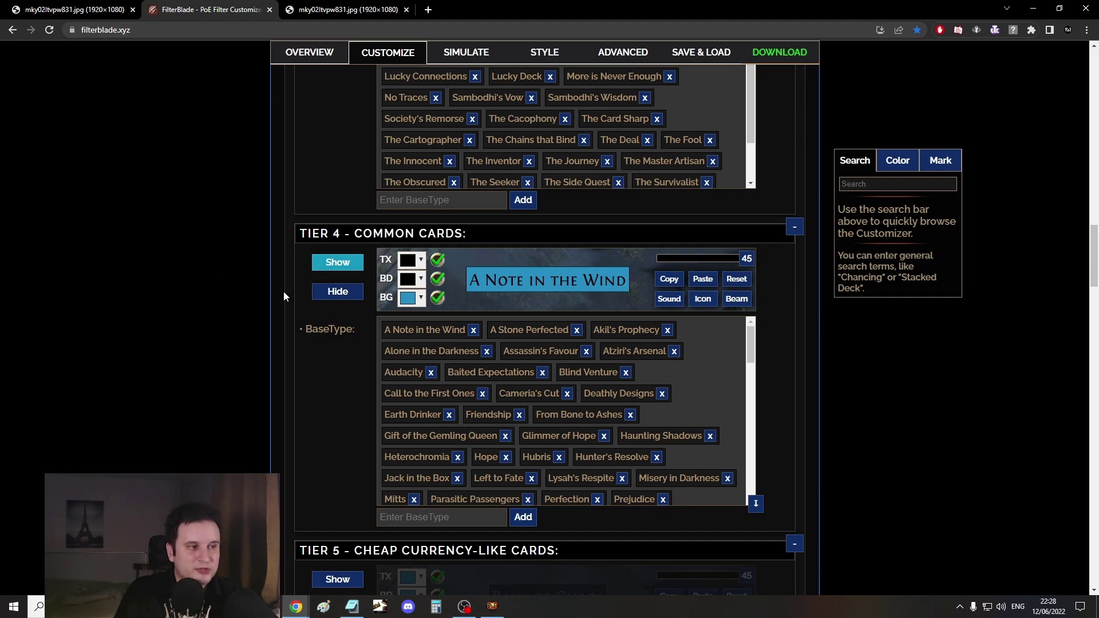
{"action": "scroll", "coordinate": [240, 294], "scroll_direction": "up", "scroll_amount": 6}
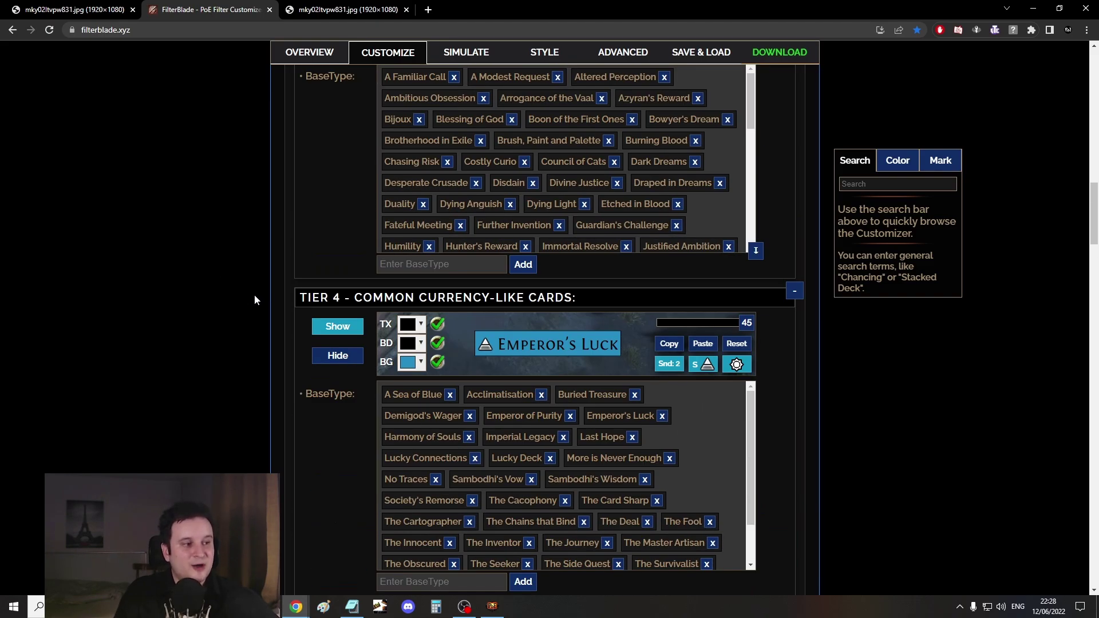
{"action": "scroll", "coordinate": [292, 287], "scroll_direction": "up", "scroll_amount": 20}
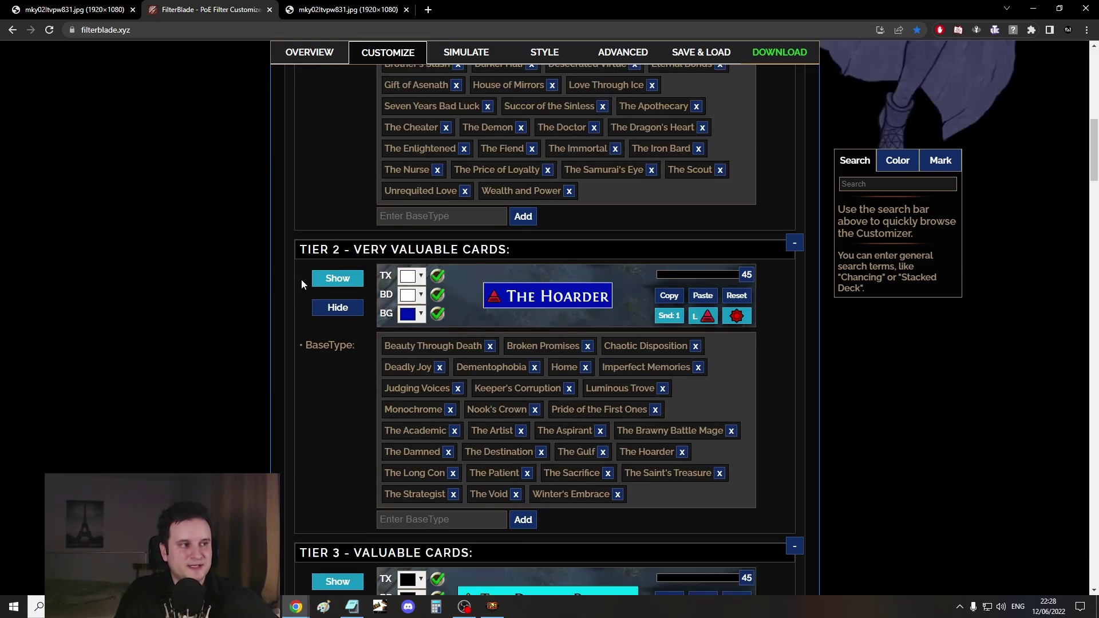
{"action": "left_click", "coordinate": [315, 342]}
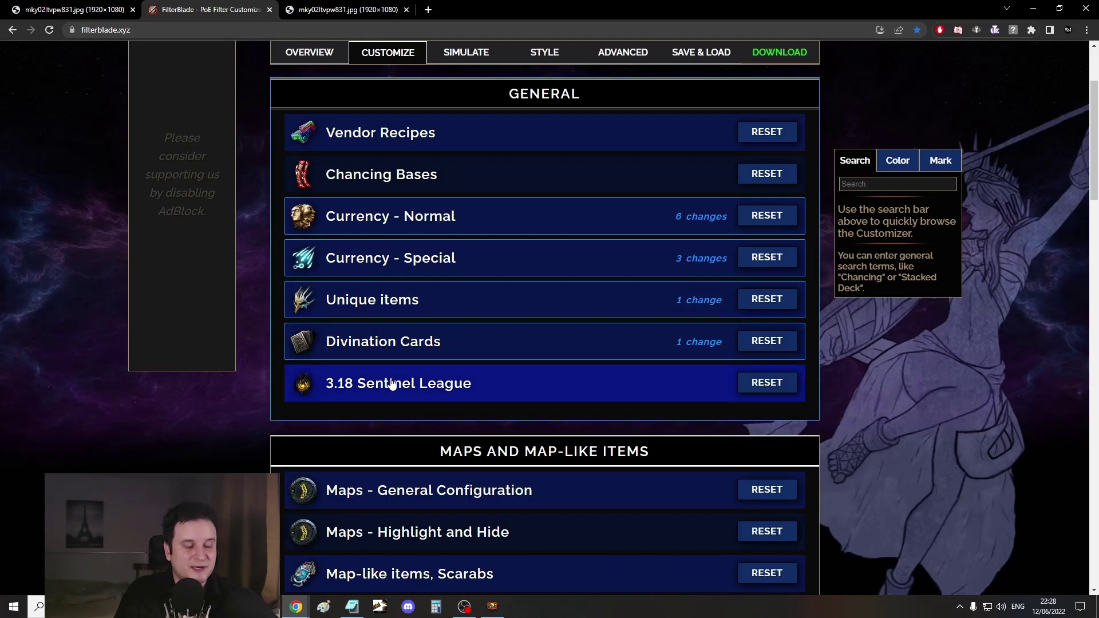
Open the 3.18 Sentinel League section, review the Pandemonium Sentinels tiers with their base types and rarity conditions, and collapse that subsection
{"action": "scroll", "coordinate": [188, 435], "scroll_direction": "down", "scroll_amount": 1}
{"action": "scroll", "coordinate": [199, 444], "scroll_direction": "down", "scroll_amount": 2}
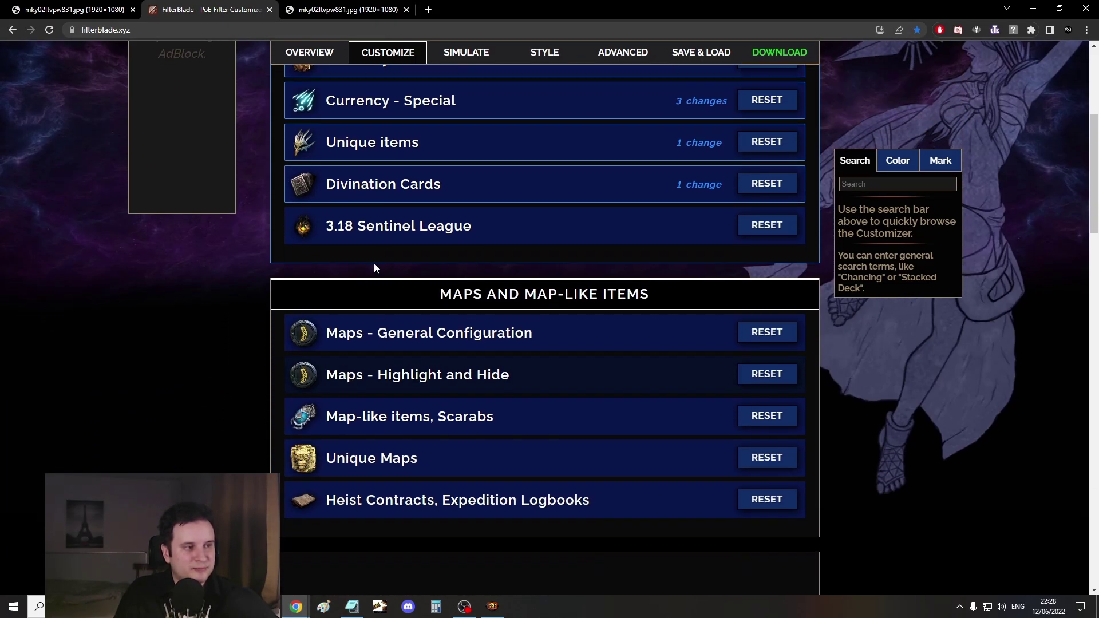
{"action": "left_click", "coordinate": [467, 234]}
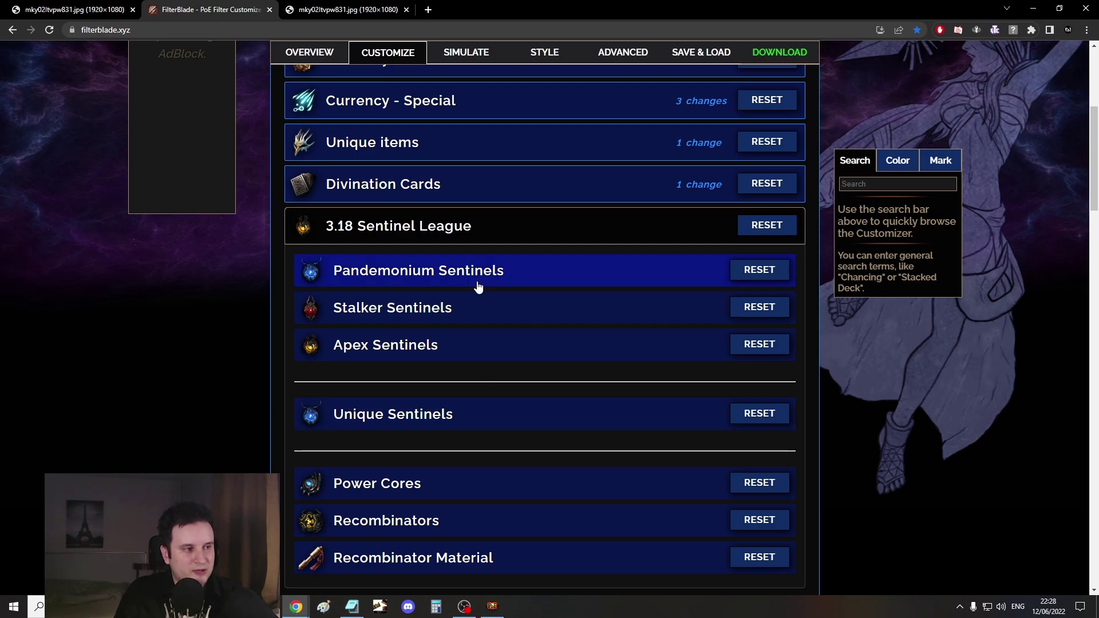
{"action": "left_click", "coordinate": [411, 285]}
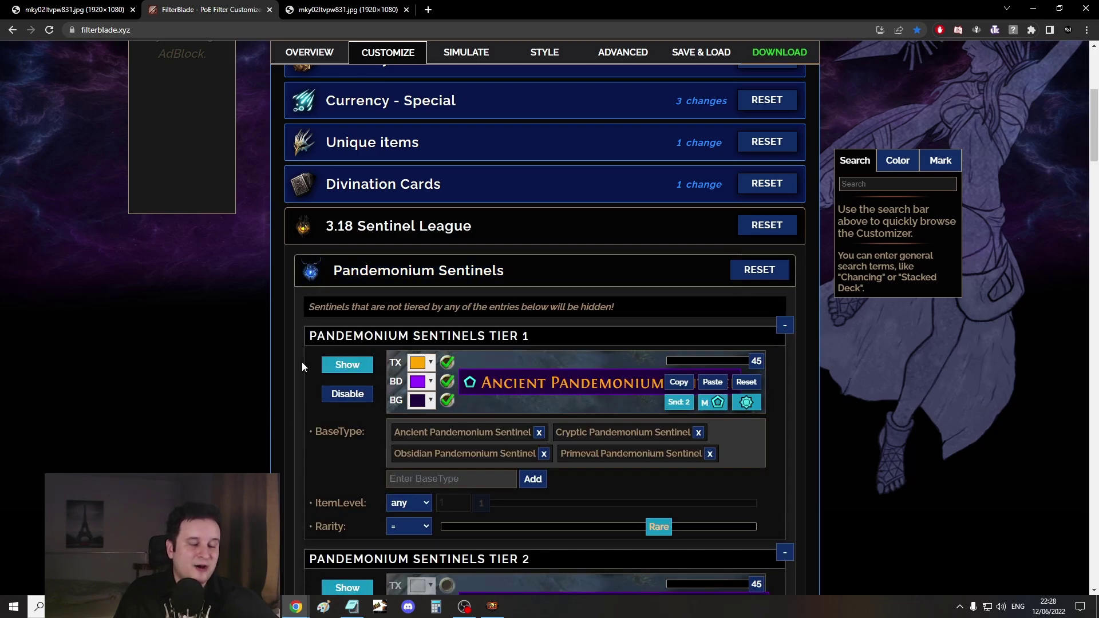
{"action": "scroll", "coordinate": [199, 353], "scroll_direction": "down", "scroll_amount": 2}
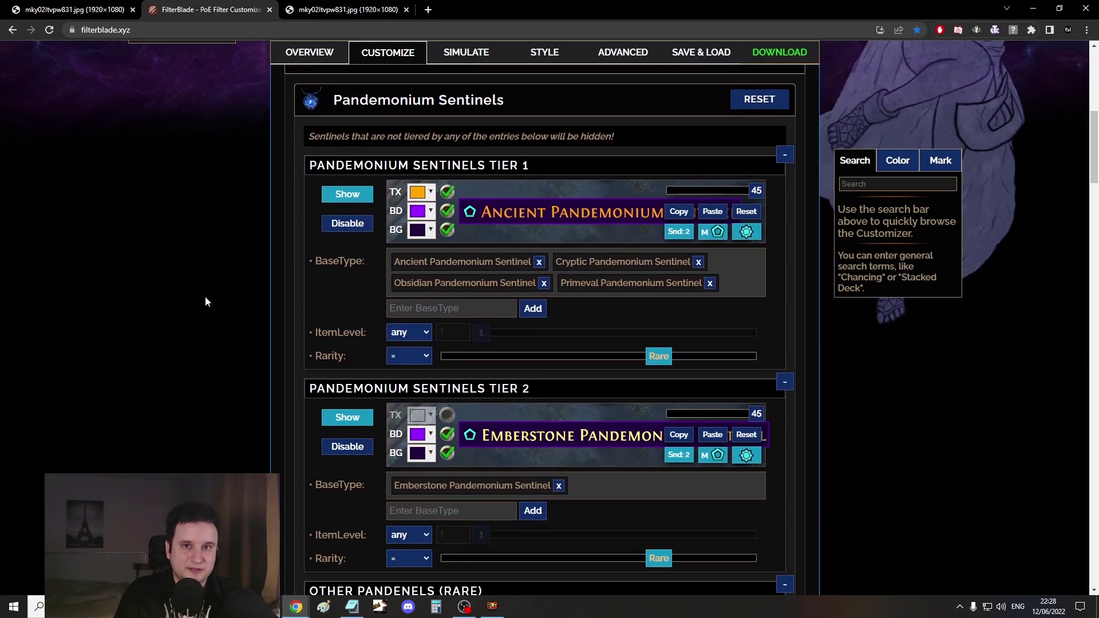
{"action": "scroll", "coordinate": [211, 227], "scroll_direction": "down", "scroll_amount": 9}
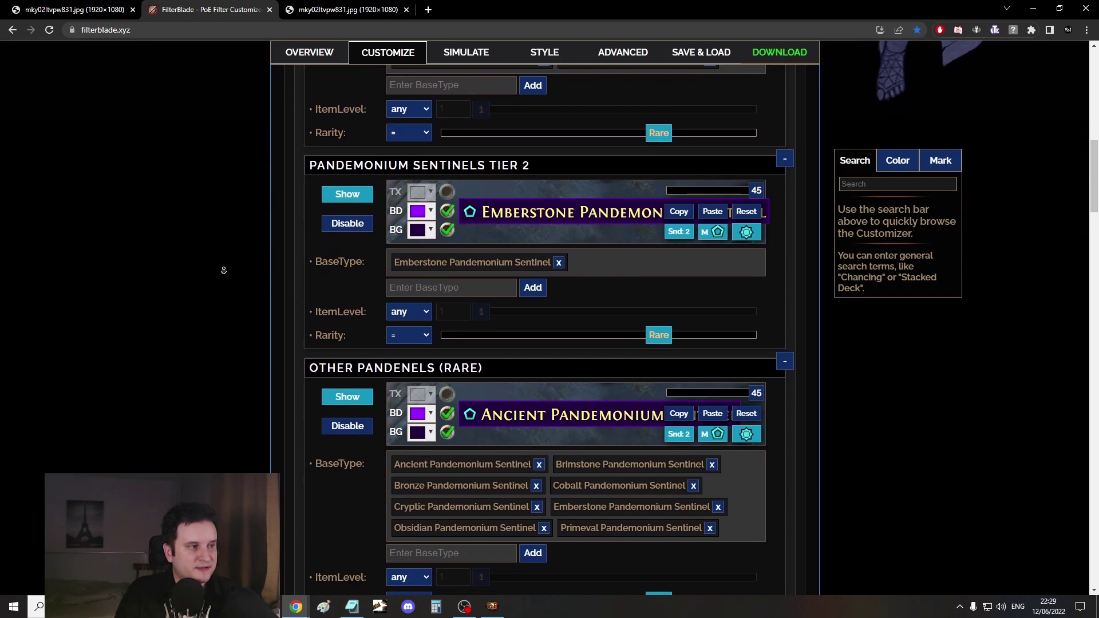
{"action": "scroll", "coordinate": [229, 257], "scroll_direction": "up", "scroll_amount": 8}
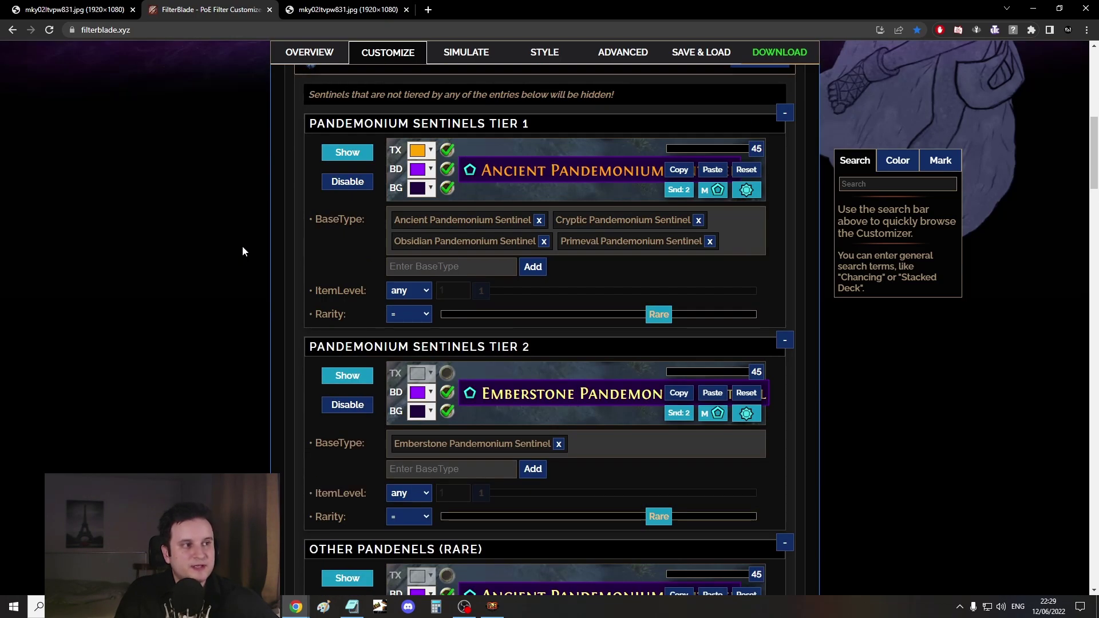
{"action": "scroll", "coordinate": [252, 240], "scroll_direction": "up", "scroll_amount": 2}
{"action": "left_click", "coordinate": [399, 158]}
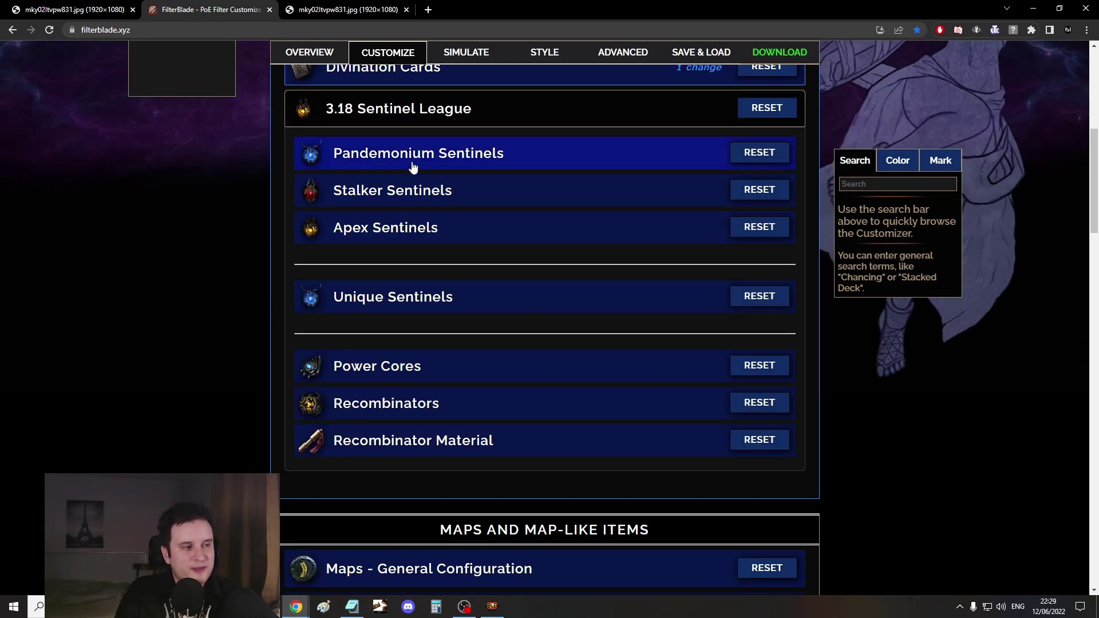
Disable all five Apex Sentinels rules: Tier 1, Tier 2, Other Apexnels (Rare), Other Apexnels (Magic) and Apexnels During Leveling; collapse the subsection
{"action": "left_click", "coordinate": [412, 232]}
{"action": "scroll", "coordinate": [204, 270], "scroll_direction": "down", "scroll_amount": 2}
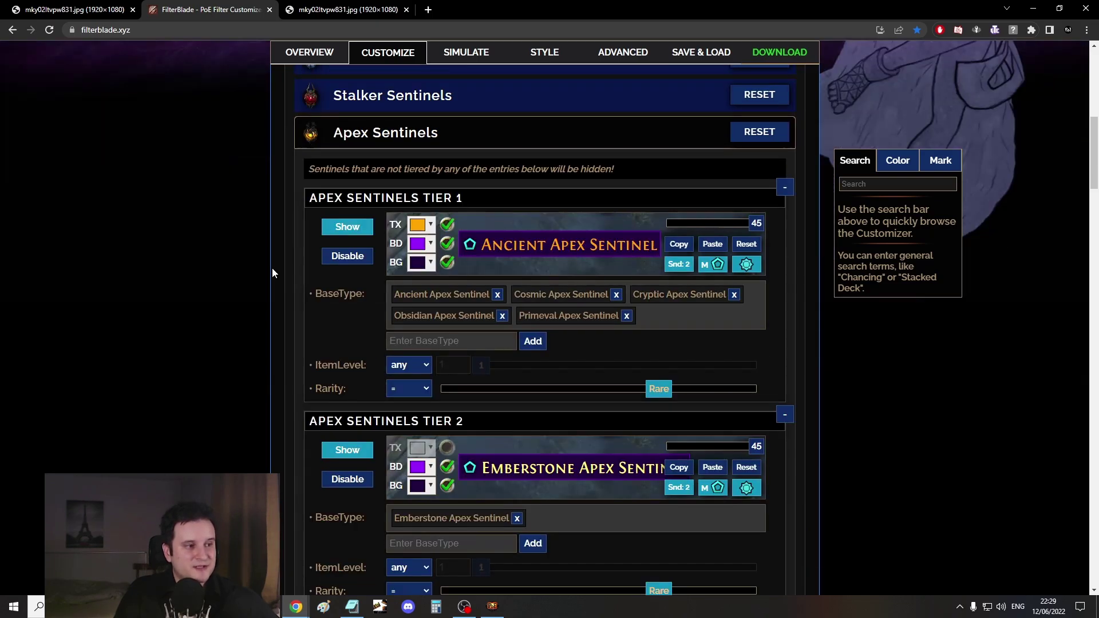
{"action": "left_click", "coordinate": [348, 256]}
{"action": "scroll", "coordinate": [263, 281], "scroll_direction": "down", "scroll_amount": 4}
{"action": "scroll", "coordinate": [343, 289], "scroll_direction": "down", "scroll_amount": 4}
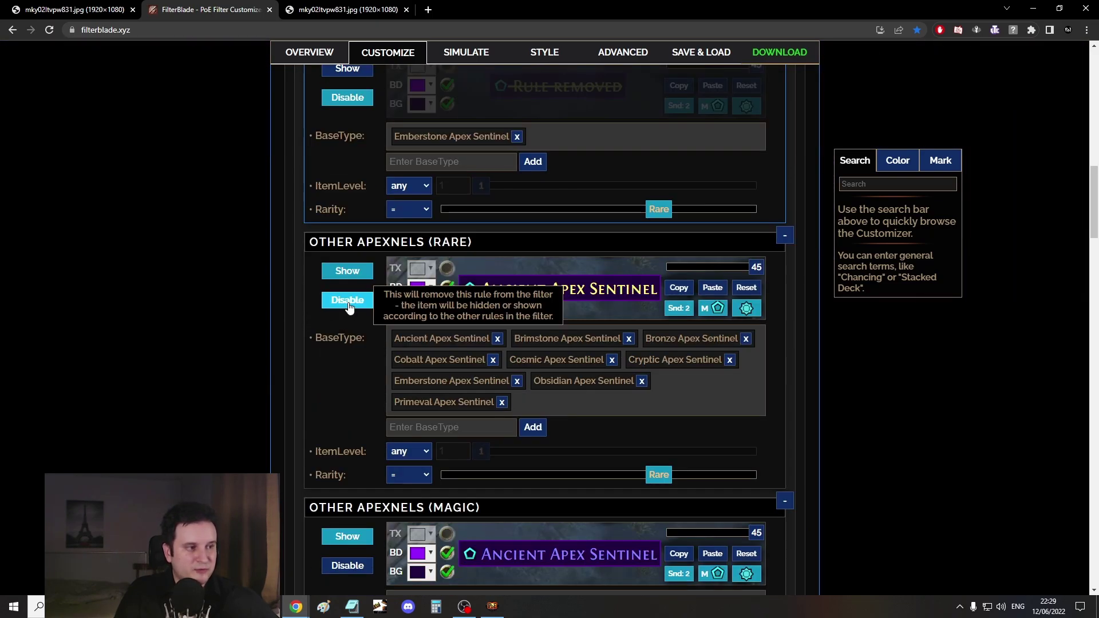
{"action": "scroll", "coordinate": [343, 304], "scroll_direction": "down", "scroll_amount": 5}
{"action": "left_click", "coordinate": [348, 280]}
{"action": "scroll", "coordinate": [318, 326], "scroll_direction": "down", "scroll_amount": 3}
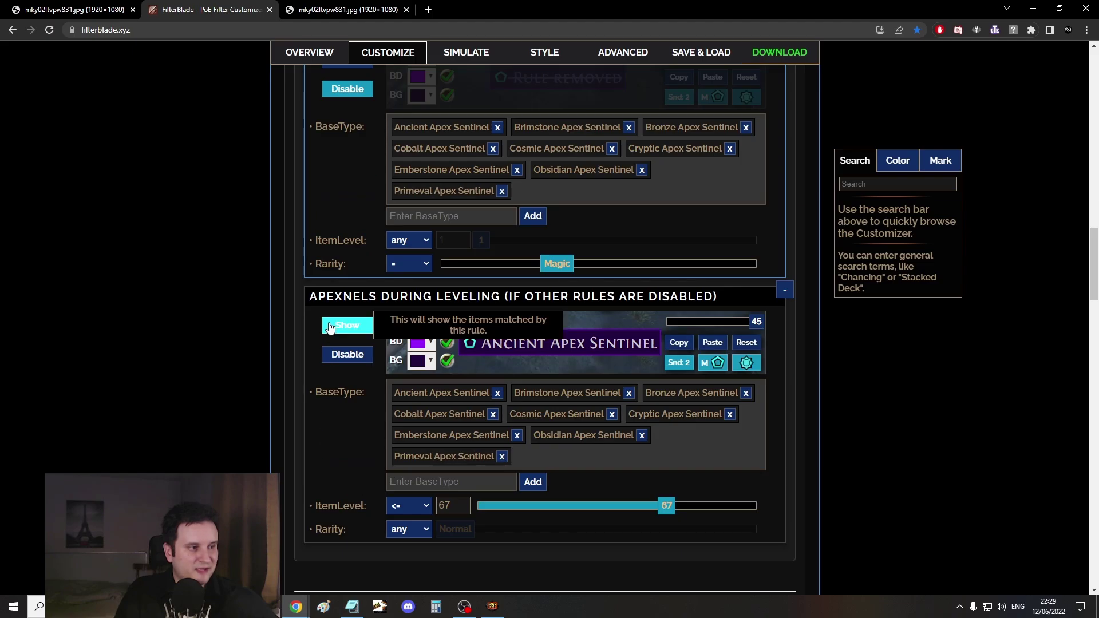
{"action": "left_click", "coordinate": [343, 356]}
{"action": "scroll", "coordinate": [259, 360], "scroll_direction": "up", "scroll_amount": 15}
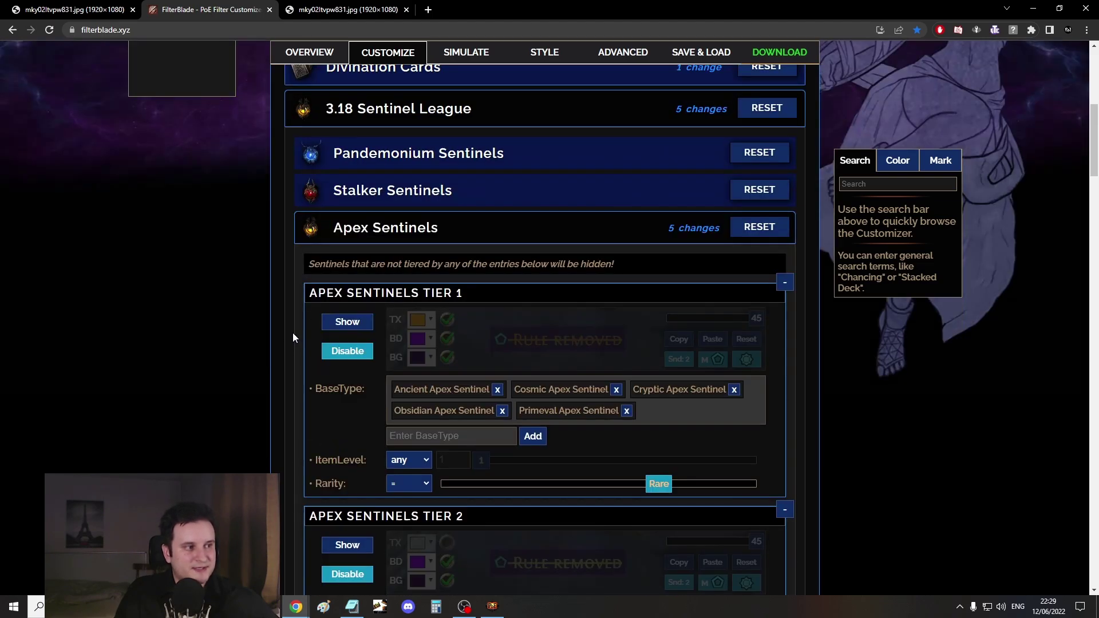
{"action": "left_click_drag", "start_coordinate": [382, 227], "coordinate": [391, 227]}
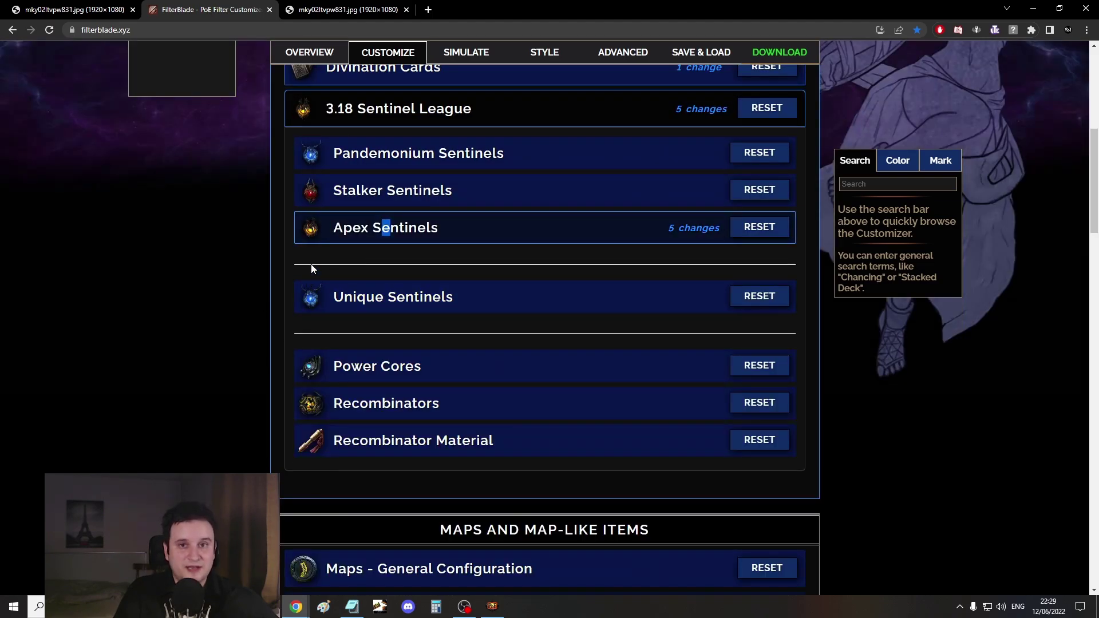
Reopen the Pandemonium Sentinels subsection and disable its Pandenels During Leveling rule
{"action": "left_click", "coordinate": [406, 154]}
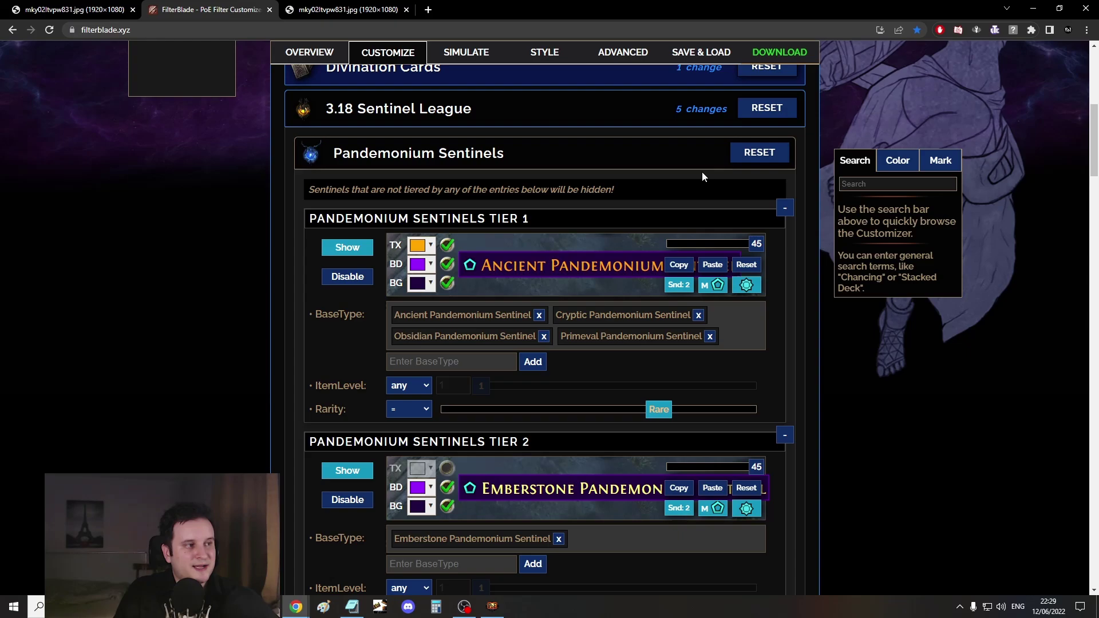
{"action": "left_click", "coordinate": [428, 148]}
{"action": "left_click", "coordinate": [420, 163]}
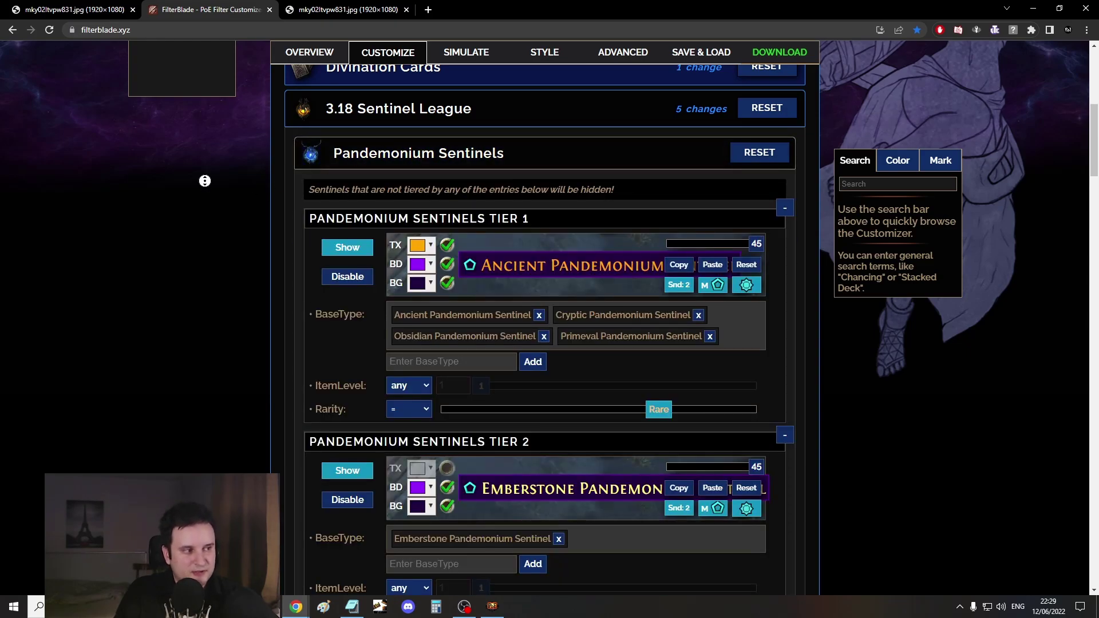
{"action": "scroll", "coordinate": [204, 180], "scroll_direction": "down", "scroll_amount": 8}
{"action": "scroll", "coordinate": [207, 220], "scroll_direction": "down", "scroll_amount": 14}
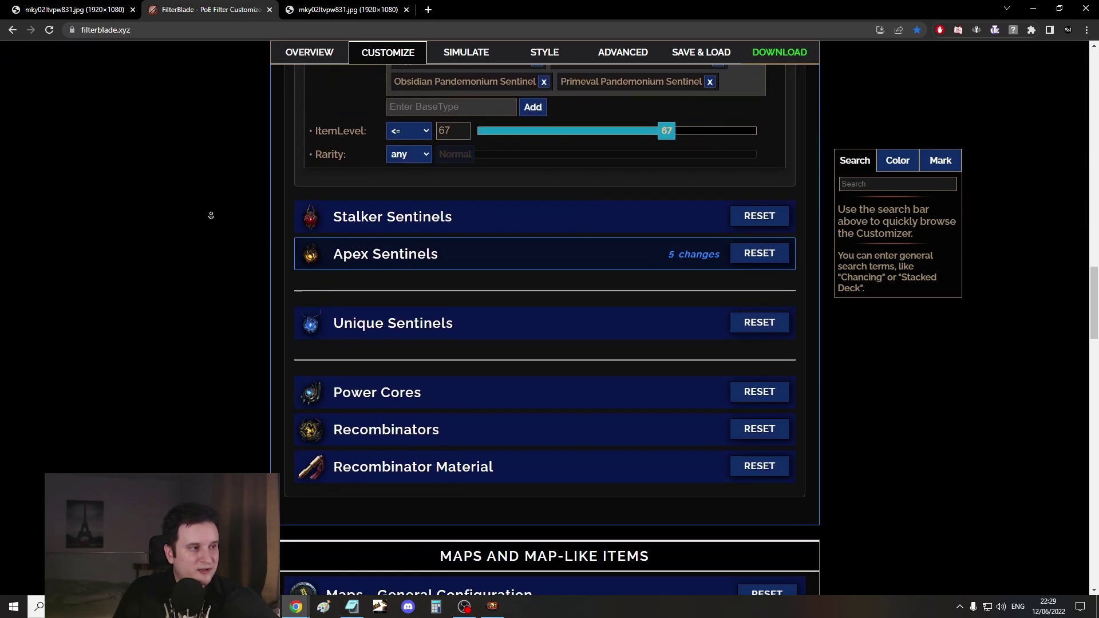
{"action": "scroll", "coordinate": [208, 216], "scroll_direction": "up", "scroll_amount": 6}
{"action": "scroll", "coordinate": [217, 129], "scroll_direction": "up", "scroll_amount": 1}
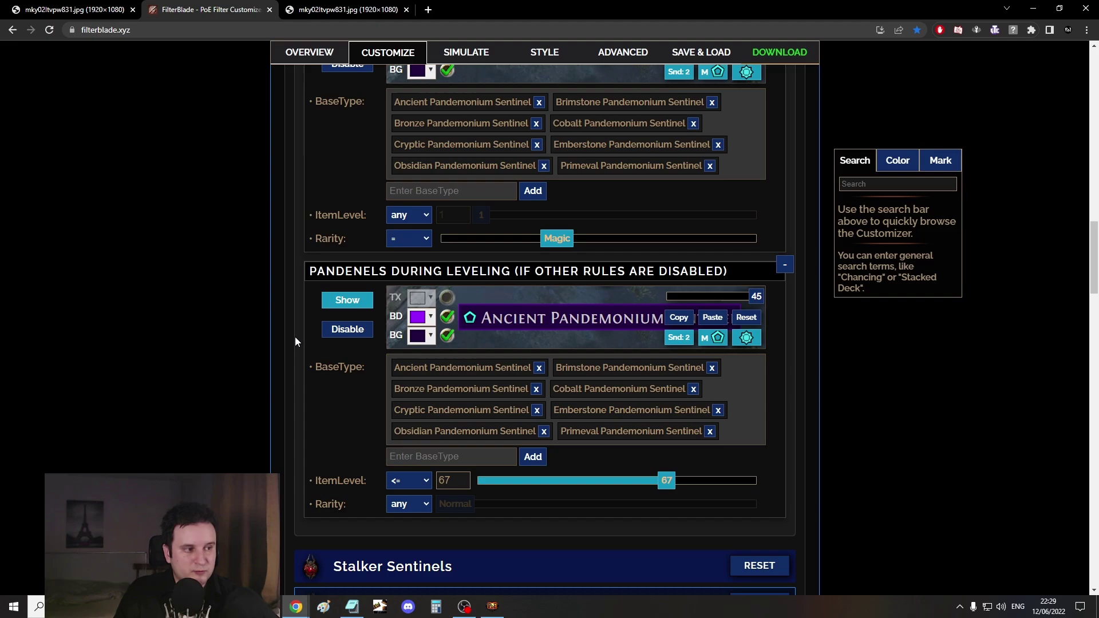
{"action": "left_click", "coordinate": [337, 331]}
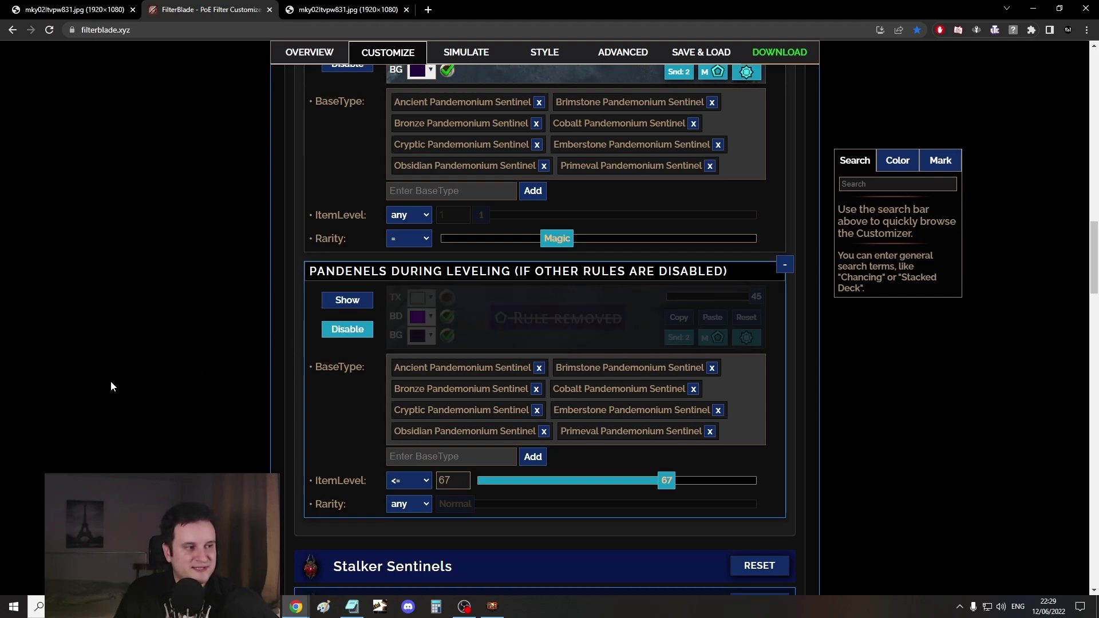
Remove Bronze Pandemonium Sentinel from the base types of the Other Pandenels (Magic) rule
{"action": "scroll", "coordinate": [175, 369], "scroll_direction": "up", "scroll_amount": 6}
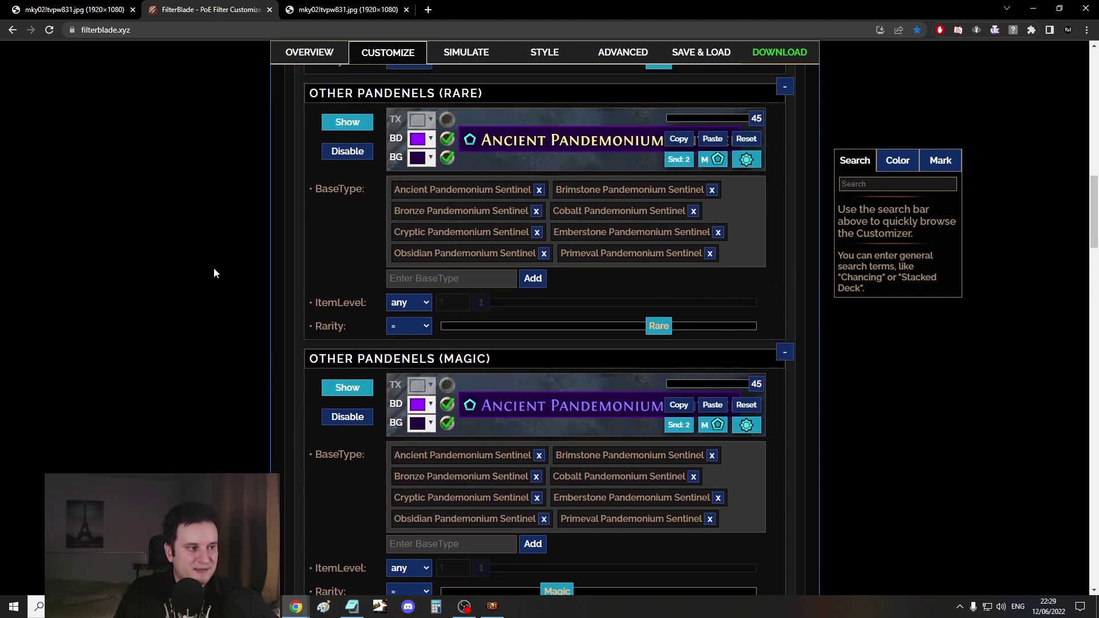
{"action": "scroll", "coordinate": [216, 301], "scroll_direction": "down", "scroll_amount": 1}
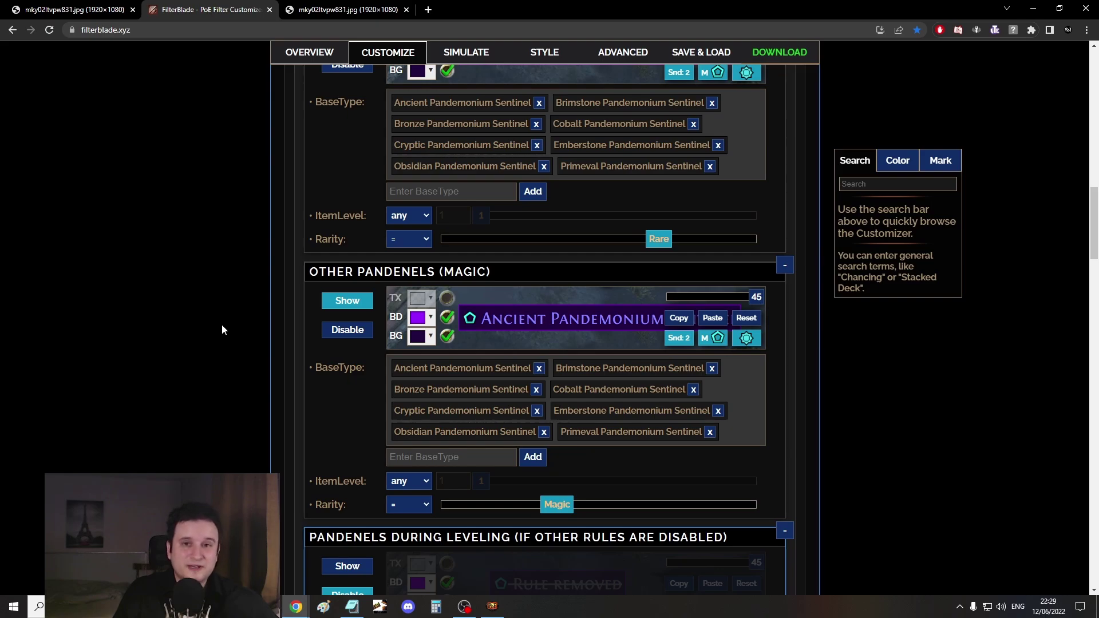
{"action": "scroll", "coordinate": [208, 309], "scroll_direction": "down", "scroll_amount": 4}
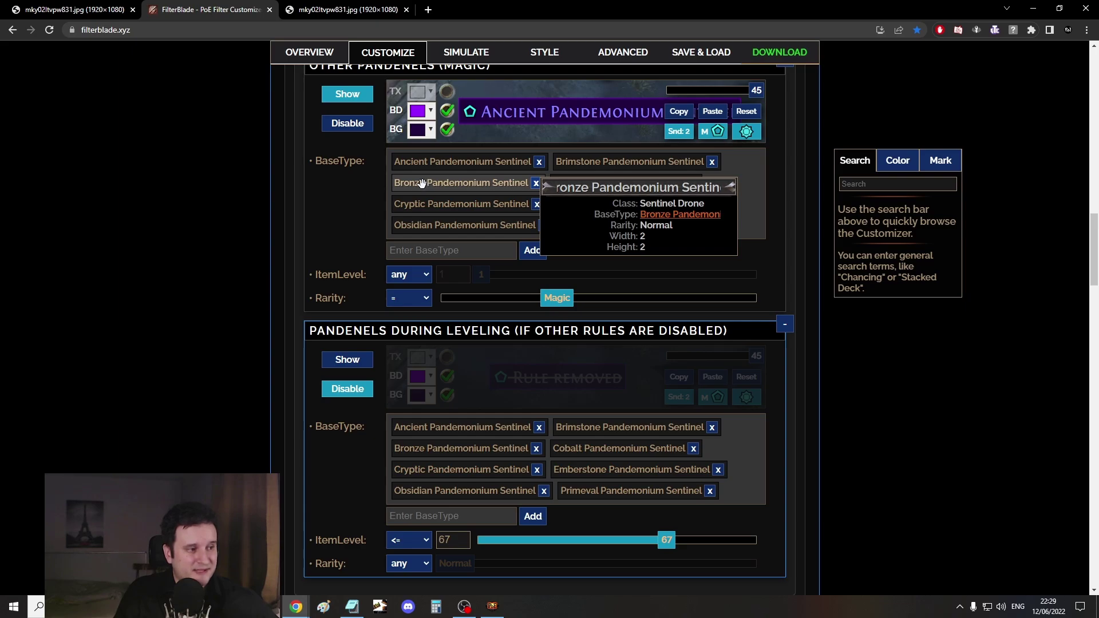
{"action": "scroll", "coordinate": [274, 212], "scroll_direction": "up", "scroll_amount": 2}
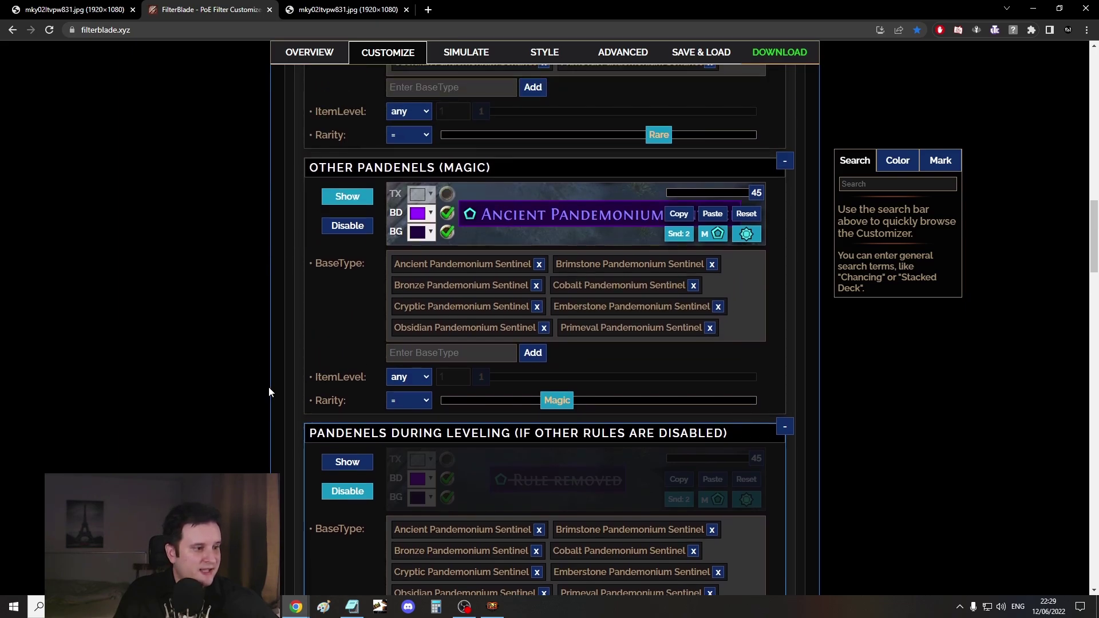
{"action": "left_click", "coordinate": [536, 285]}
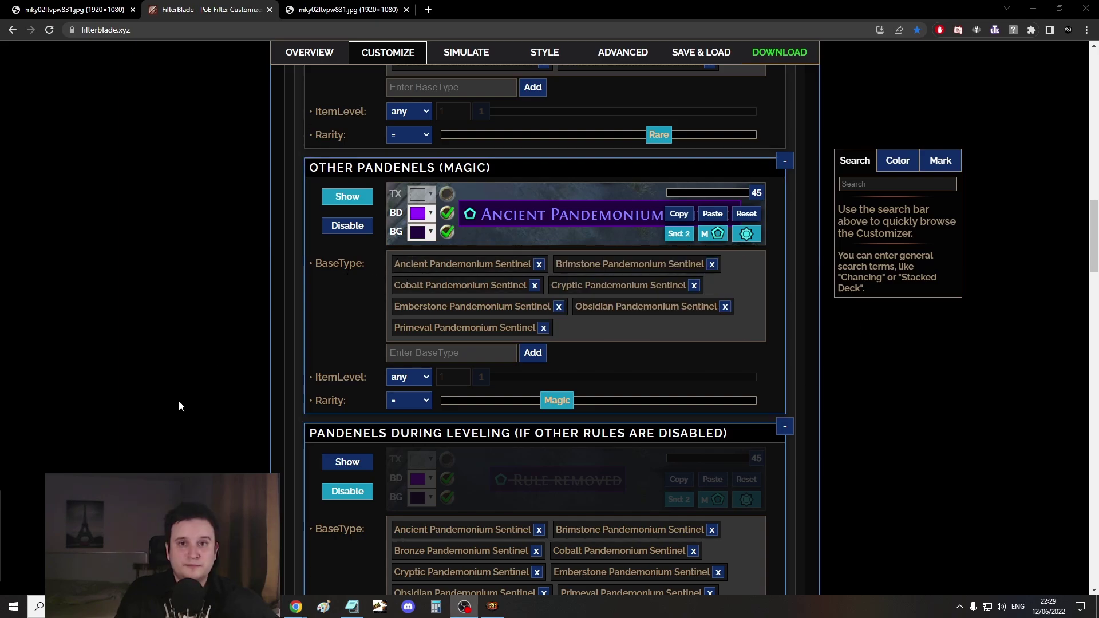
{"action": "scroll", "coordinate": [237, 372], "scroll_direction": "up", "scroll_amount": 10}
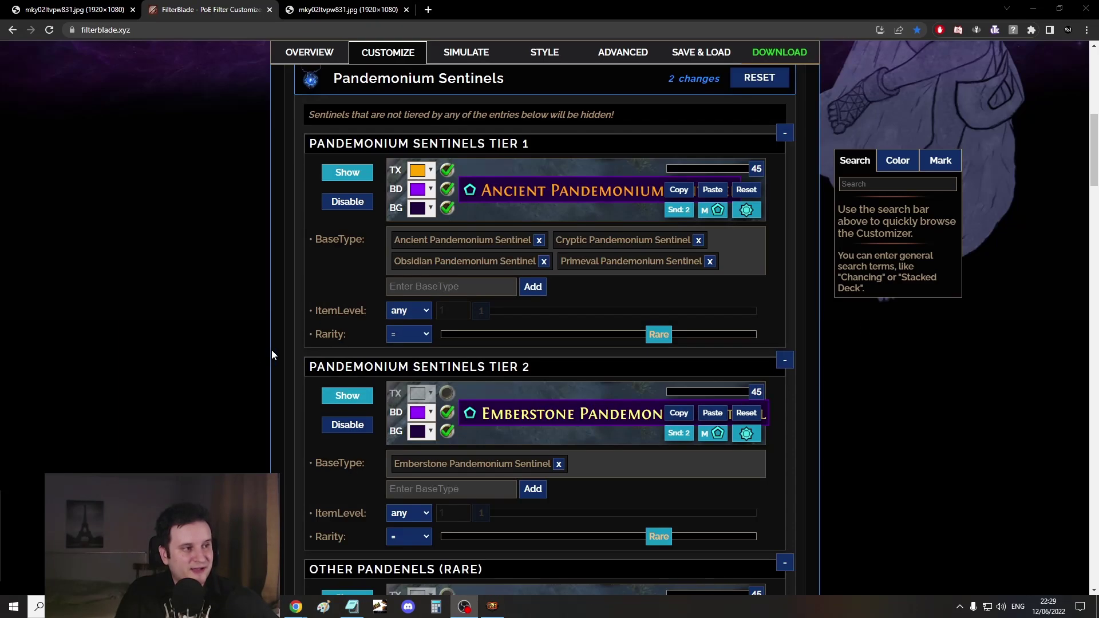
Collapse the Pandemonium Sentinels subsection and check the Shaper and Elder Maps rules under Maps - General Configuration
{"action": "scroll", "coordinate": [279, 303], "scroll_direction": "up", "scroll_amount": 2}
{"action": "left_click", "coordinate": [366, 184]}
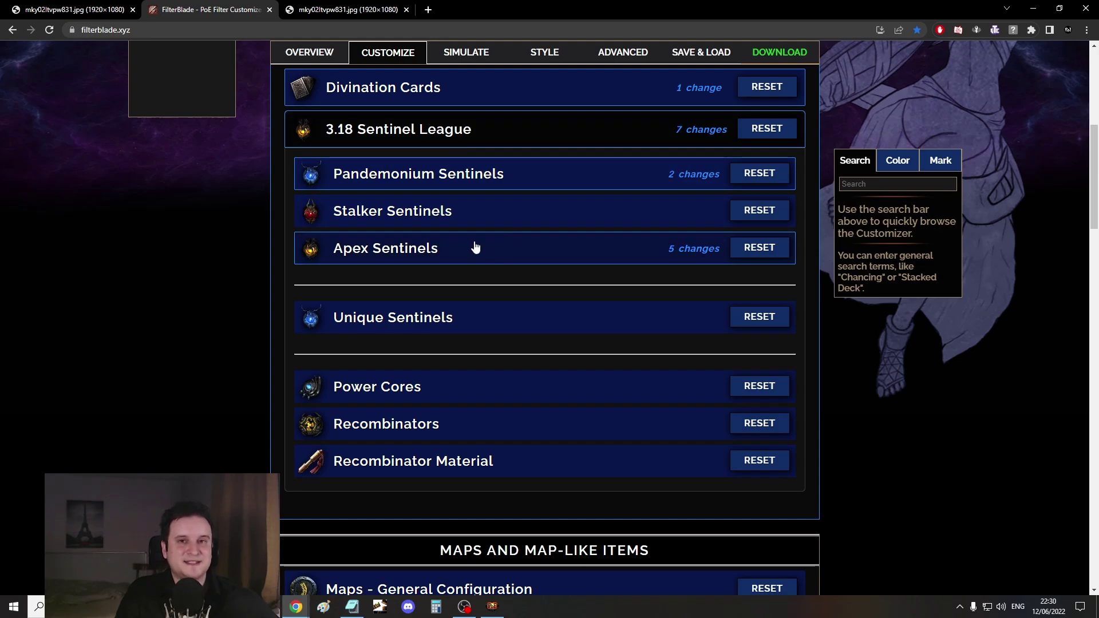
{"action": "middle_click", "coordinate": [174, 226]}
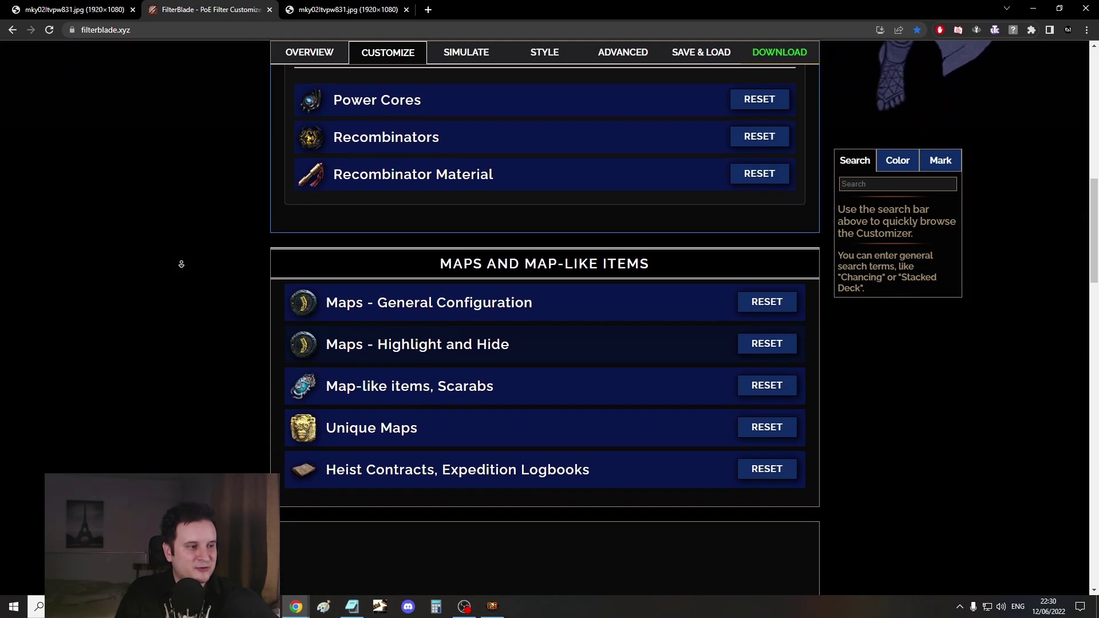
{"action": "left_click", "coordinate": [141, 281]}
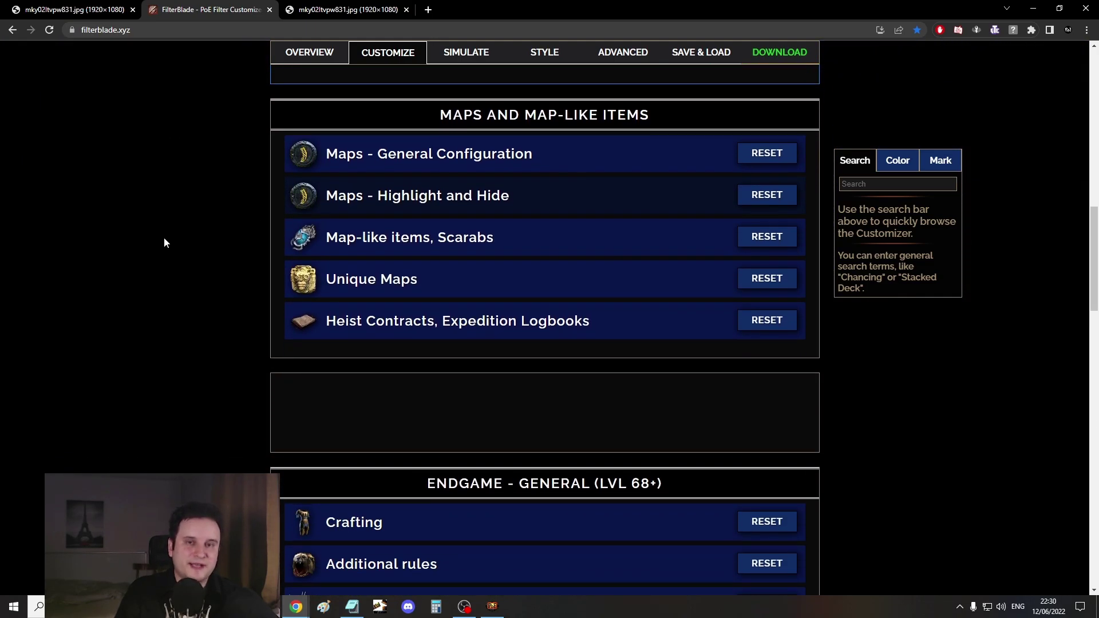
{"action": "left_click", "coordinate": [351, 166]}
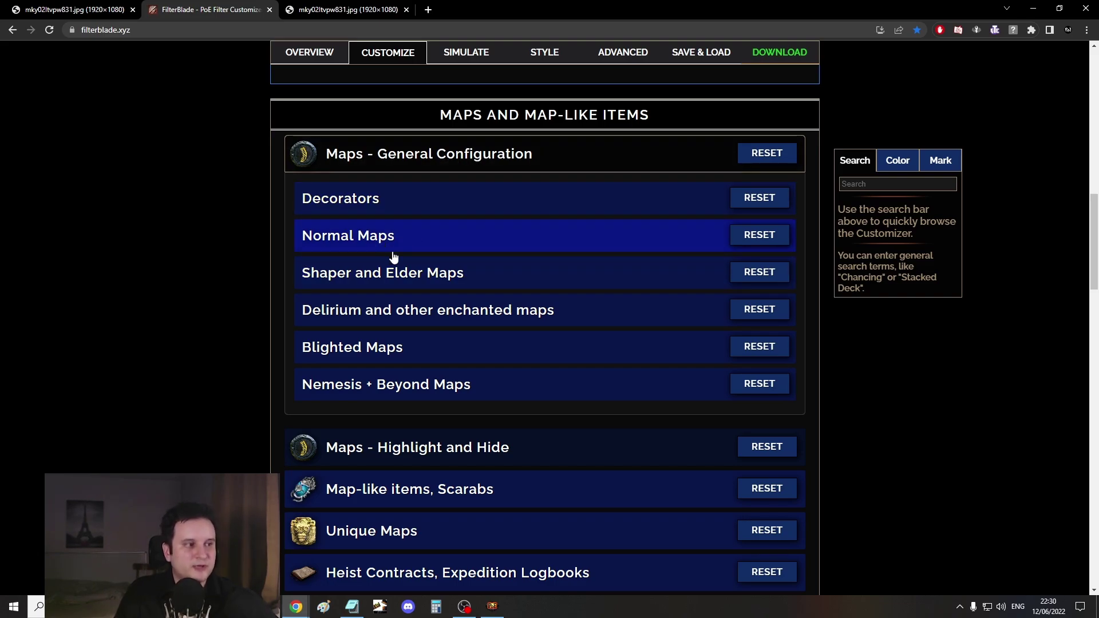
{"action": "left_click", "coordinate": [411, 282]}
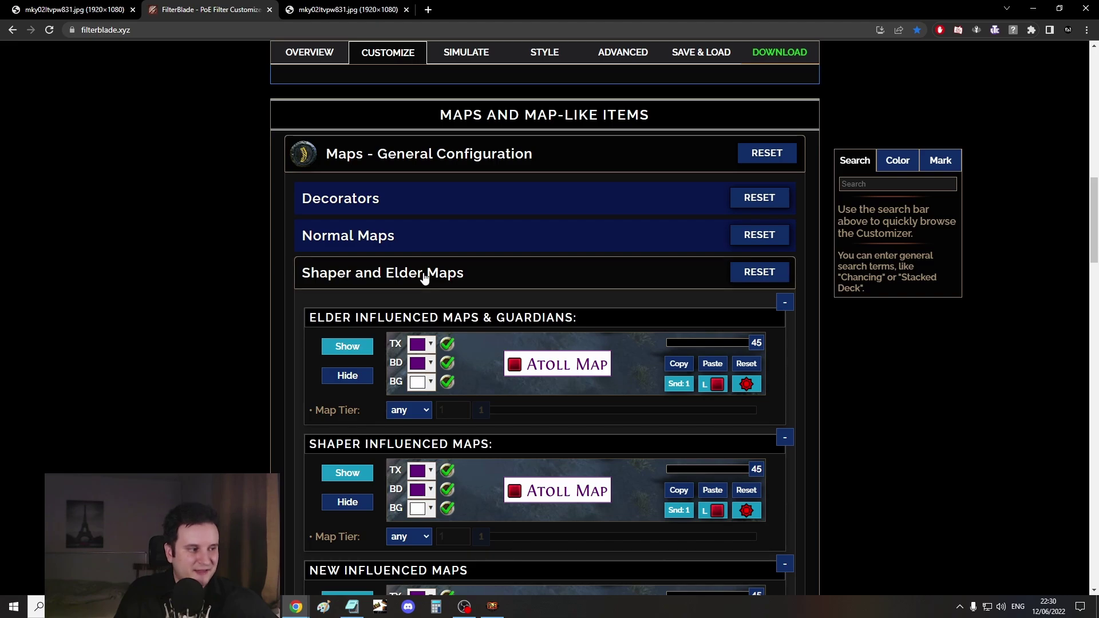
{"action": "left_click", "coordinate": [424, 277]}
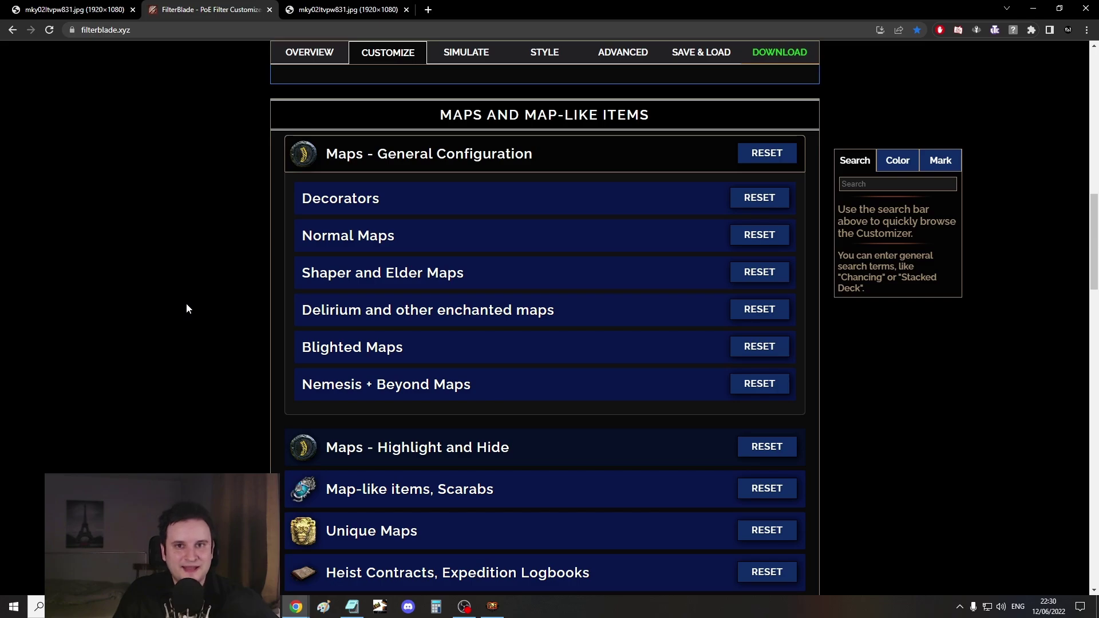
Open the Normal Maps subsection and hide each Highlight rule from T1 through T13
{"action": "left_click", "coordinate": [346, 243]}
{"action": "scroll", "coordinate": [160, 242], "scroll_direction": "down", "scroll_amount": 2}
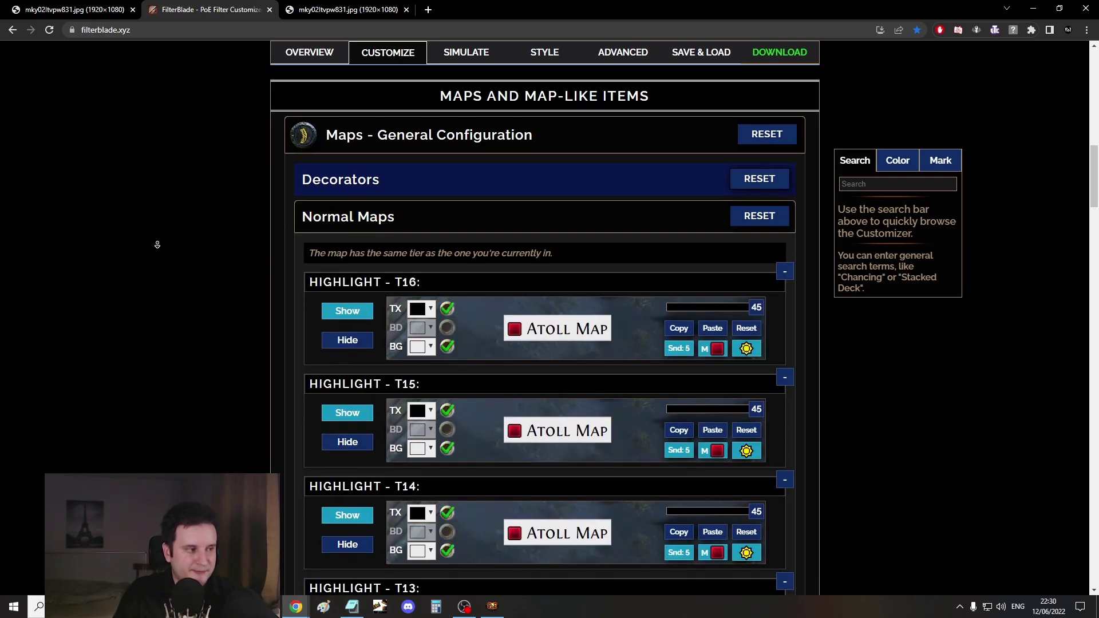
{"action": "scroll", "coordinate": [156, 242], "scroll_direction": "down", "scroll_amount": 1}
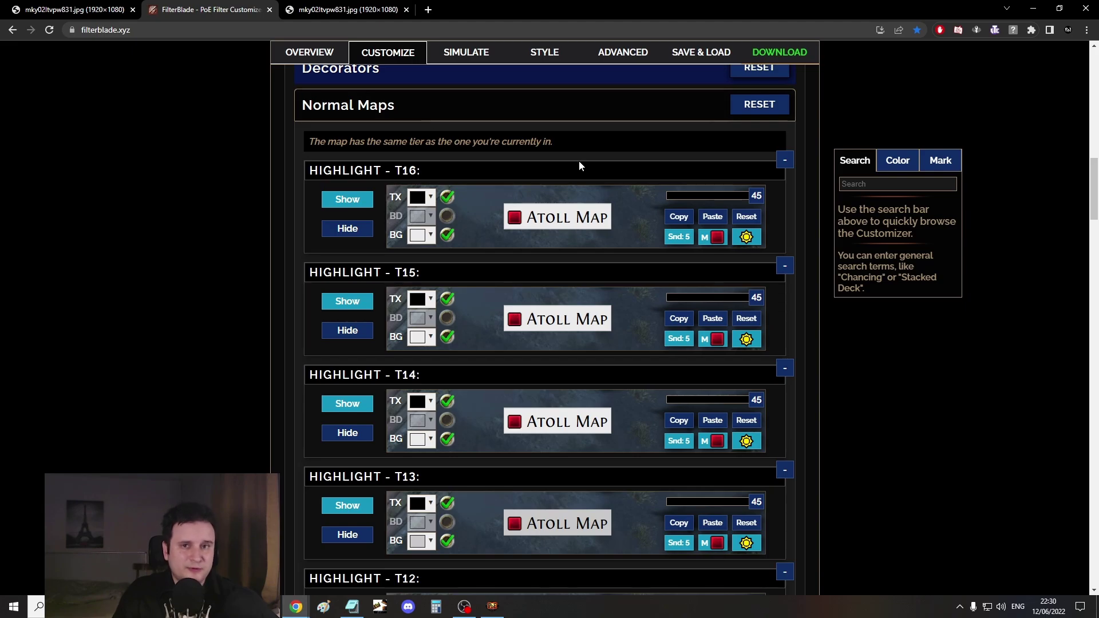
{"action": "scroll", "coordinate": [167, 185], "scroll_direction": "down", "scroll_amount": 1}
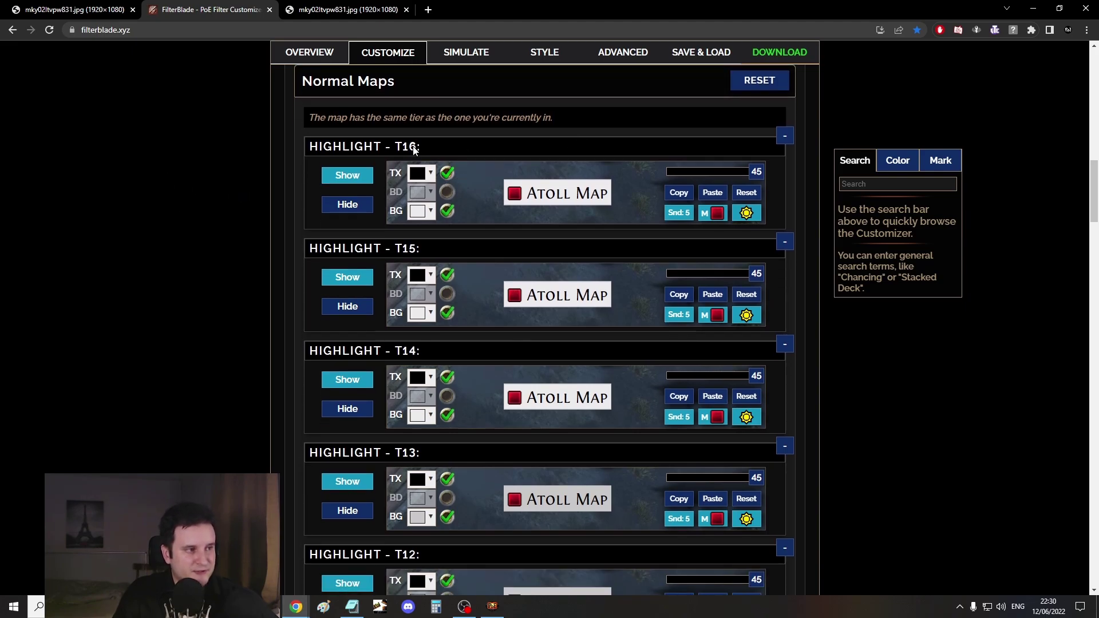
{"action": "scroll", "coordinate": [439, 246], "scroll_direction": "down", "scroll_amount": 20}
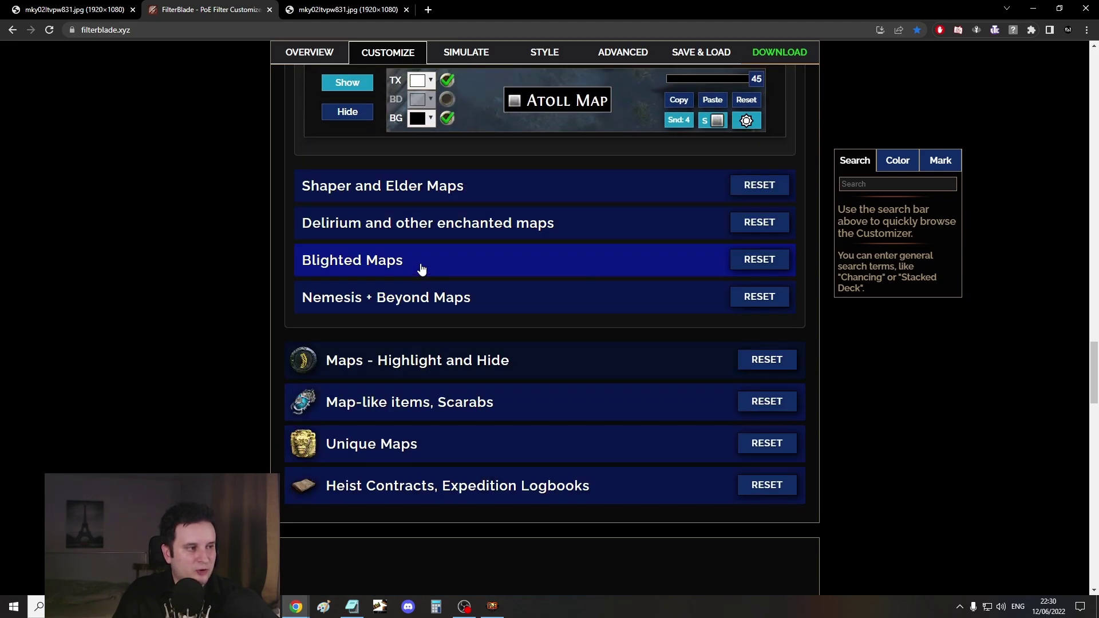
{"action": "scroll", "coordinate": [421, 269], "scroll_direction": "up", "scroll_amount": 3}
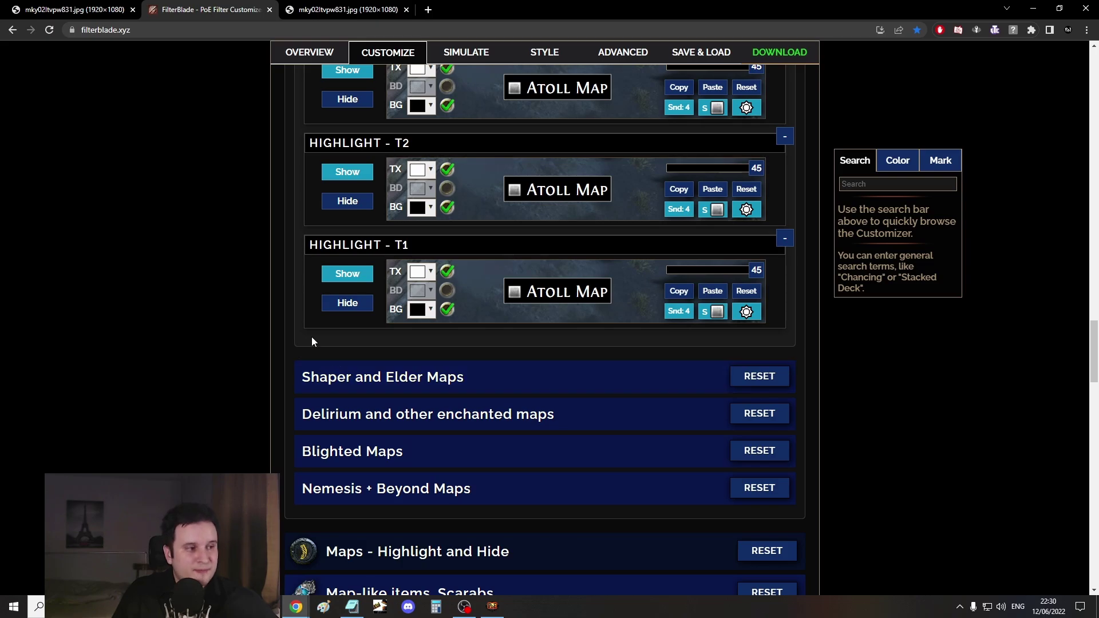
{"action": "left_click", "coordinate": [348, 303]}
{"action": "scroll", "coordinate": [307, 294], "scroll_direction": "up", "scroll_amount": 2}
{"action": "left_click", "coordinate": [347, 296]}
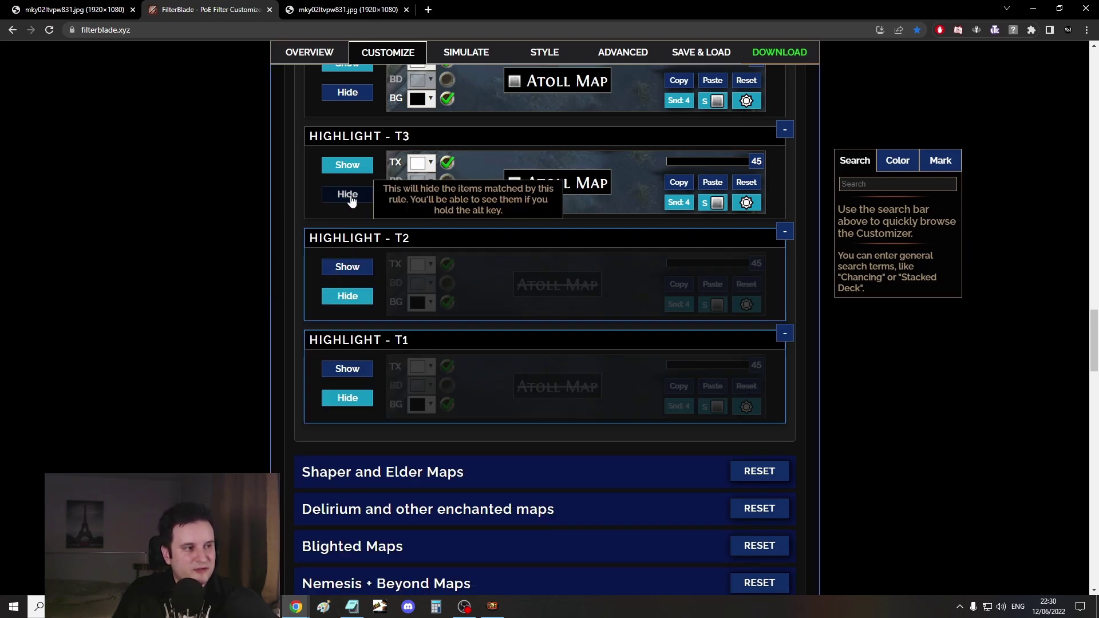
{"action": "left_click", "coordinate": [349, 195]}
{"action": "scroll", "coordinate": [289, 244], "scroll_direction": "up", "scroll_amount": 3}
{"action": "left_click", "coordinate": [343, 285]}
{"action": "scroll", "coordinate": [302, 285], "scroll_direction": "up", "scroll_amount": 3}
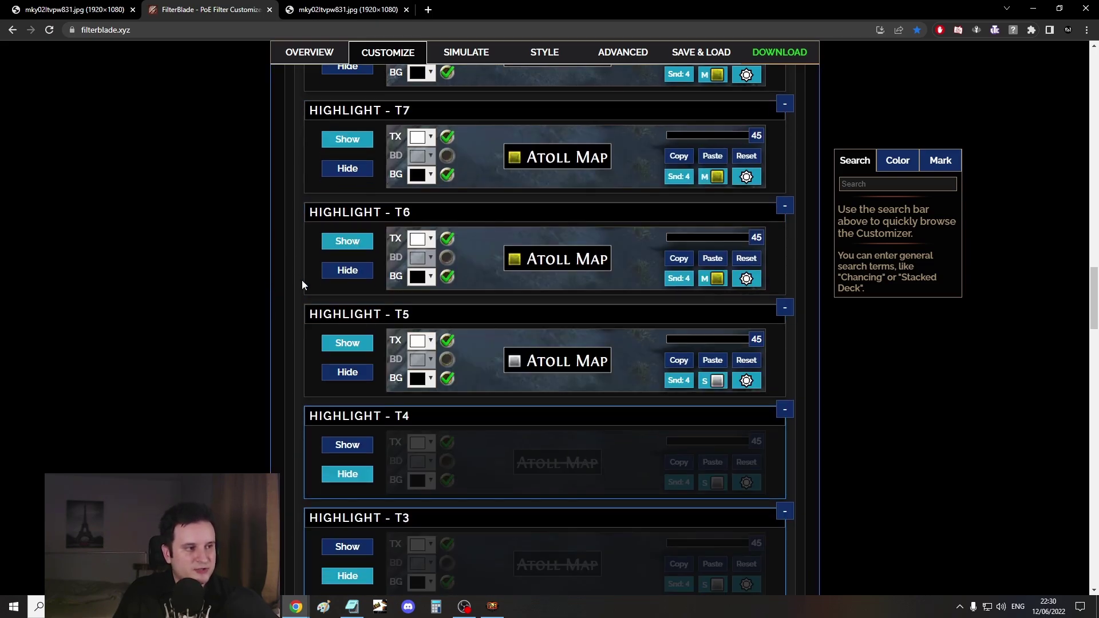
{"action": "left_click", "coordinate": [338, 369]}
{"action": "left_click", "coordinate": [349, 270]}
{"action": "scroll", "coordinate": [257, 269], "scroll_direction": "up", "scroll_amount": 2}
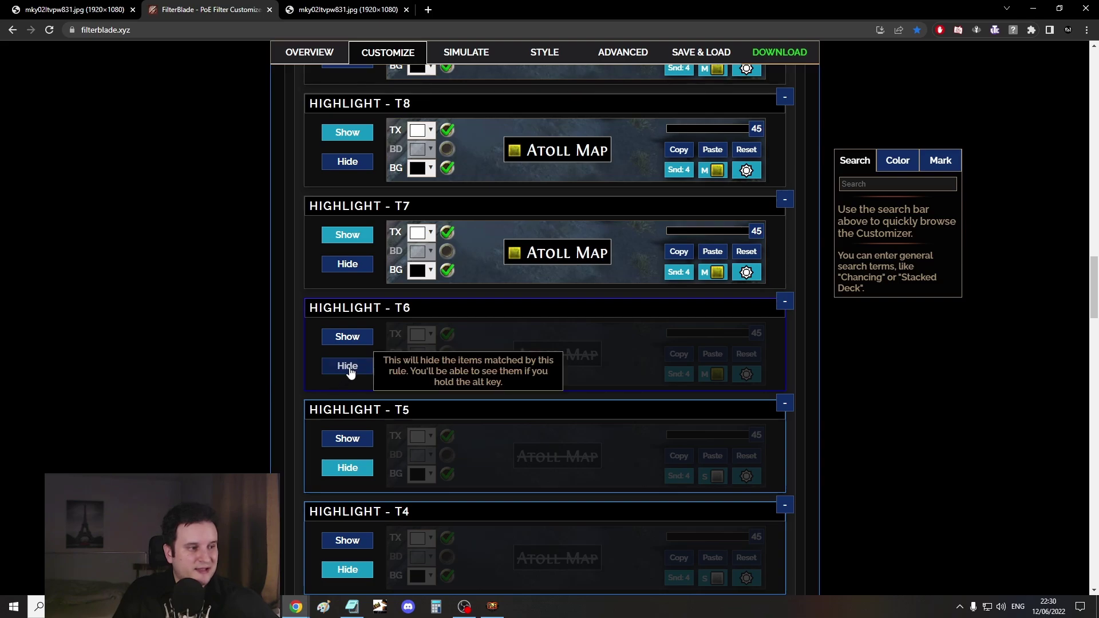
{"action": "left_click", "coordinate": [345, 264]}
{"action": "scroll", "coordinate": [318, 303], "scroll_direction": "up", "scroll_amount": 2}
{"action": "left_click", "coordinate": [343, 260]}
{"action": "scroll", "coordinate": [321, 291], "scroll_direction": "up", "scroll_amount": 2}
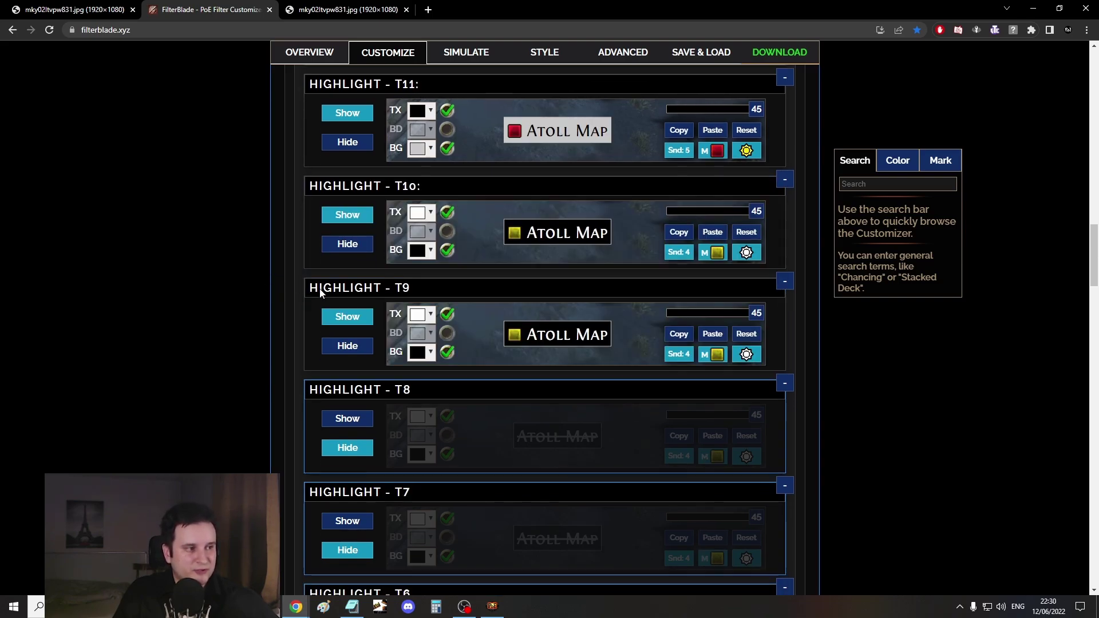
{"action": "left_click", "coordinate": [349, 343]}
{"action": "left_click", "coordinate": [348, 244]}
{"action": "scroll", "coordinate": [299, 258], "scroll_direction": "up", "scroll_amount": 2}
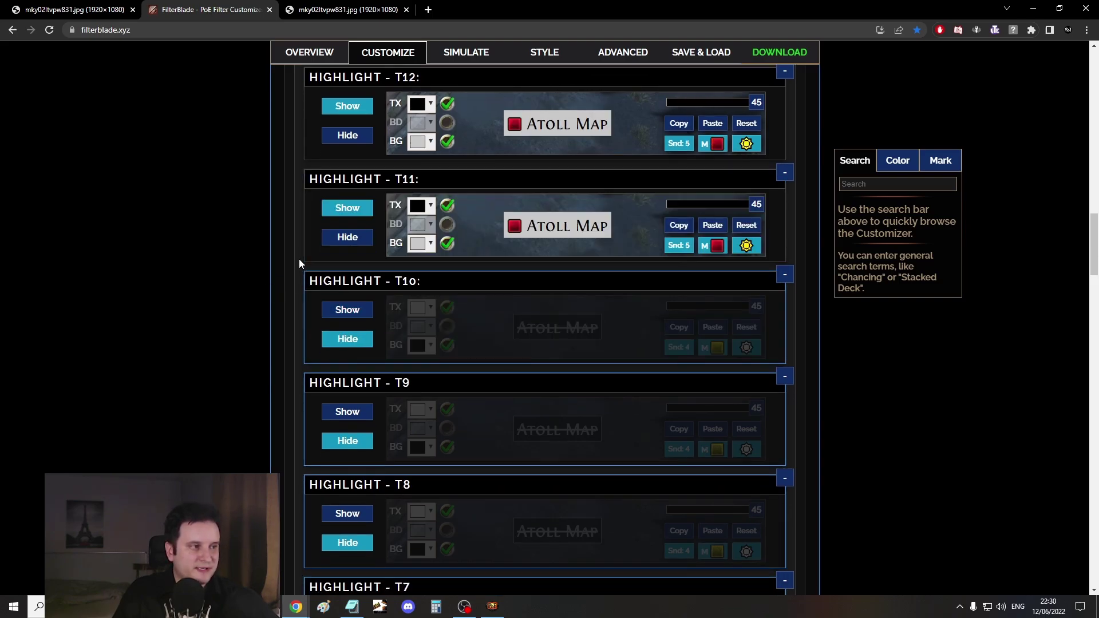
{"action": "left_click", "coordinate": [347, 238]}
{"action": "scroll", "coordinate": [253, 257], "scroll_direction": "up", "scroll_amount": 4}
{"action": "left_click", "coordinate": [348, 326]}
{"action": "left_click", "coordinate": [347, 224]}
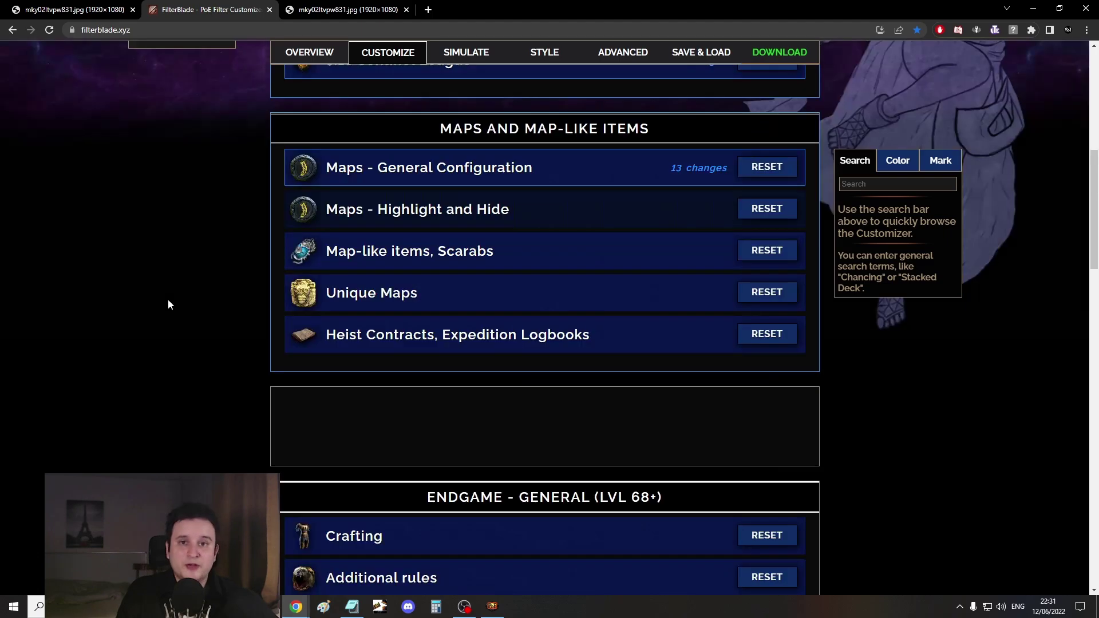
Open Map-like items, Scarabs, review the tiers and base types of Map Fragments, and collapse that subsection
{"action": "left_click", "coordinate": [351, 269]}
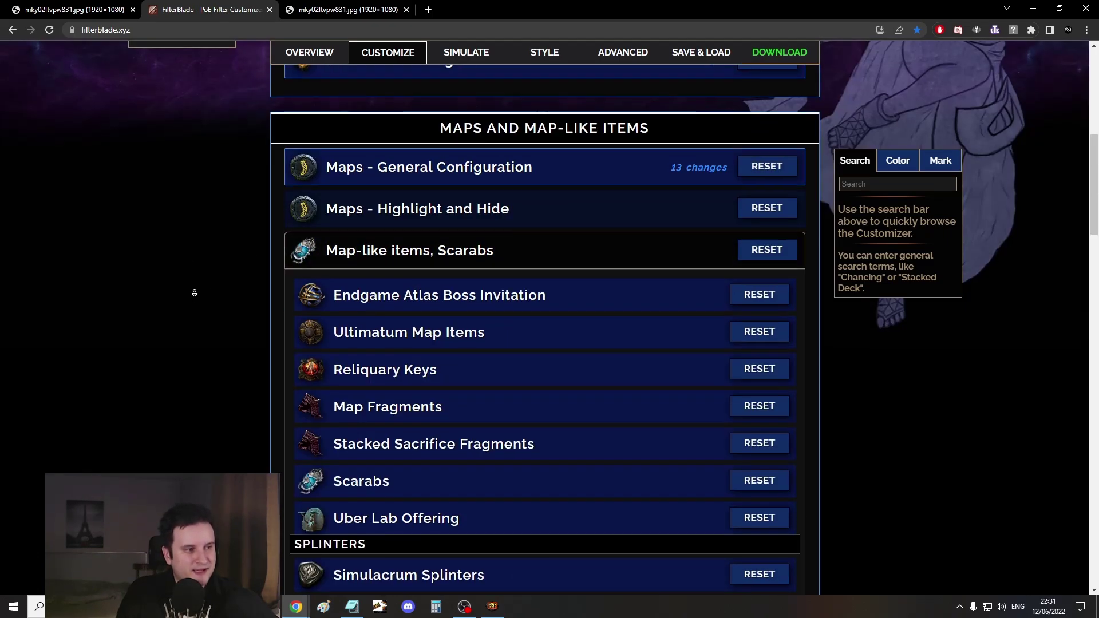
{"action": "scroll", "coordinate": [191, 298], "scroll_direction": "down", "scroll_amount": 3}
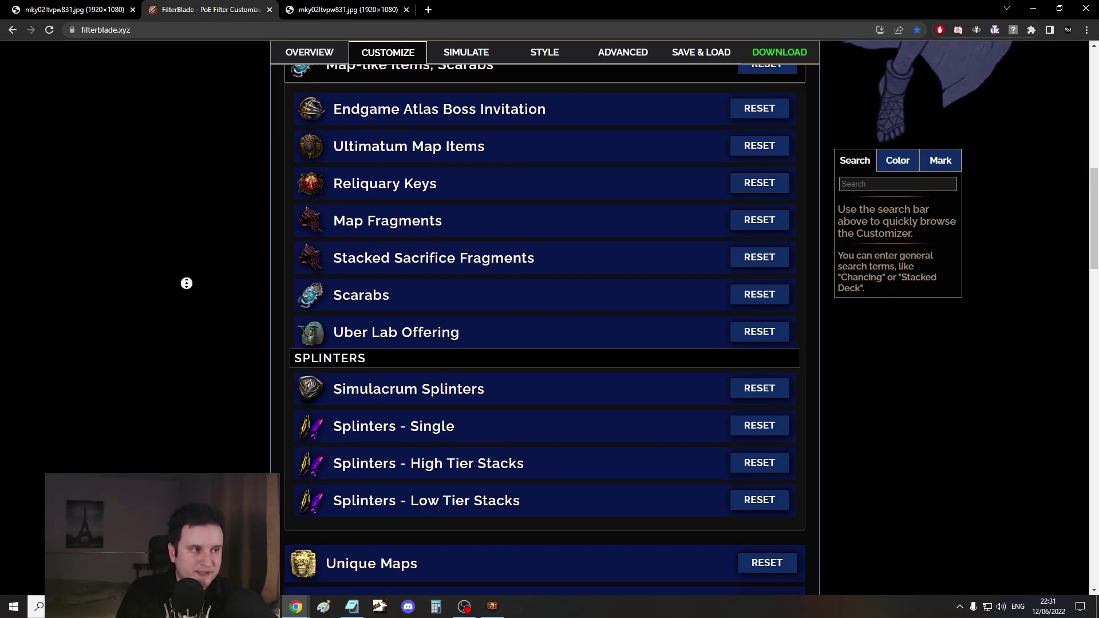
{"action": "scroll", "coordinate": [191, 283], "scroll_direction": "up", "scroll_amount": 1}
{"action": "left_click", "coordinate": [350, 242]}
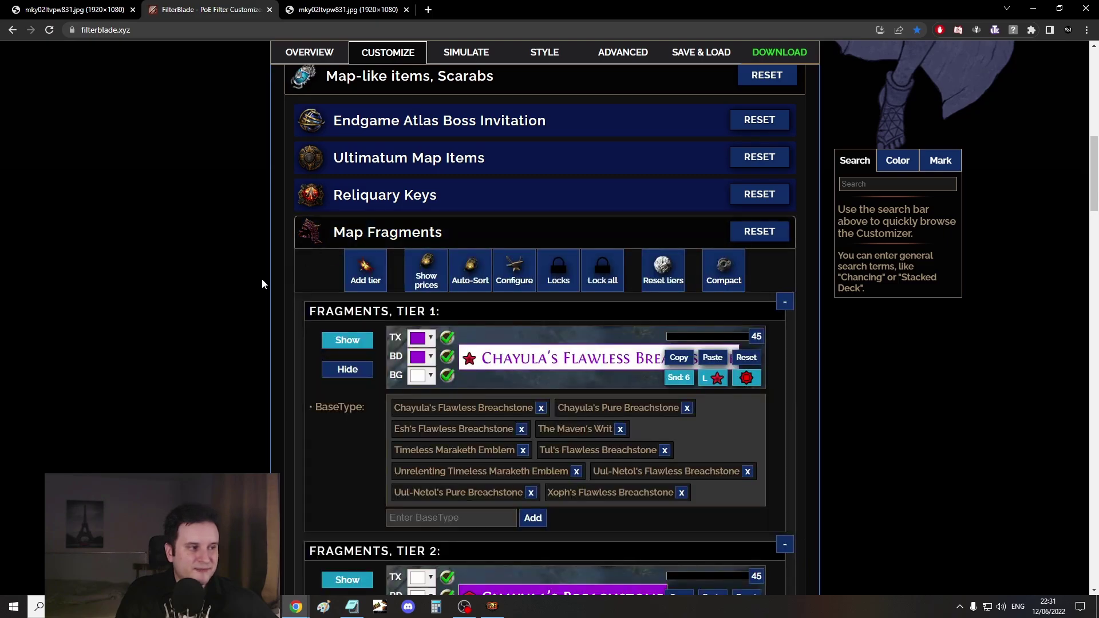
{"action": "scroll", "coordinate": [213, 290], "scroll_direction": "down", "scroll_amount": 5}
{"action": "scroll", "coordinate": [216, 288], "scroll_direction": "down", "scroll_amount": 5}
{"action": "scroll", "coordinate": [223, 280], "scroll_direction": "up", "scroll_amount": 8}
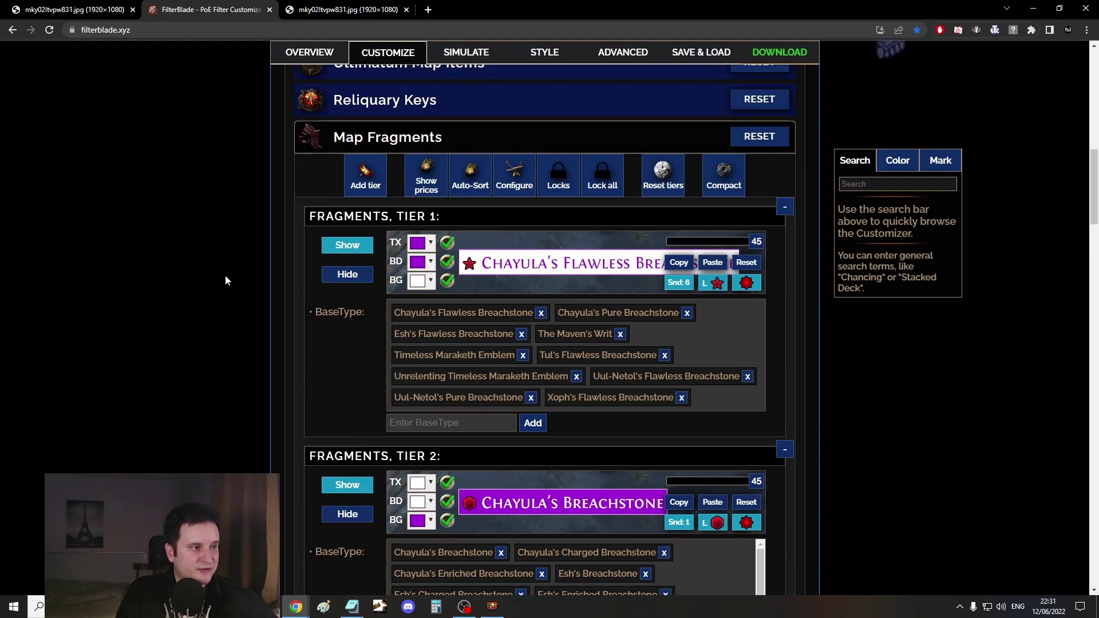
{"action": "left_click", "coordinate": [363, 137]}
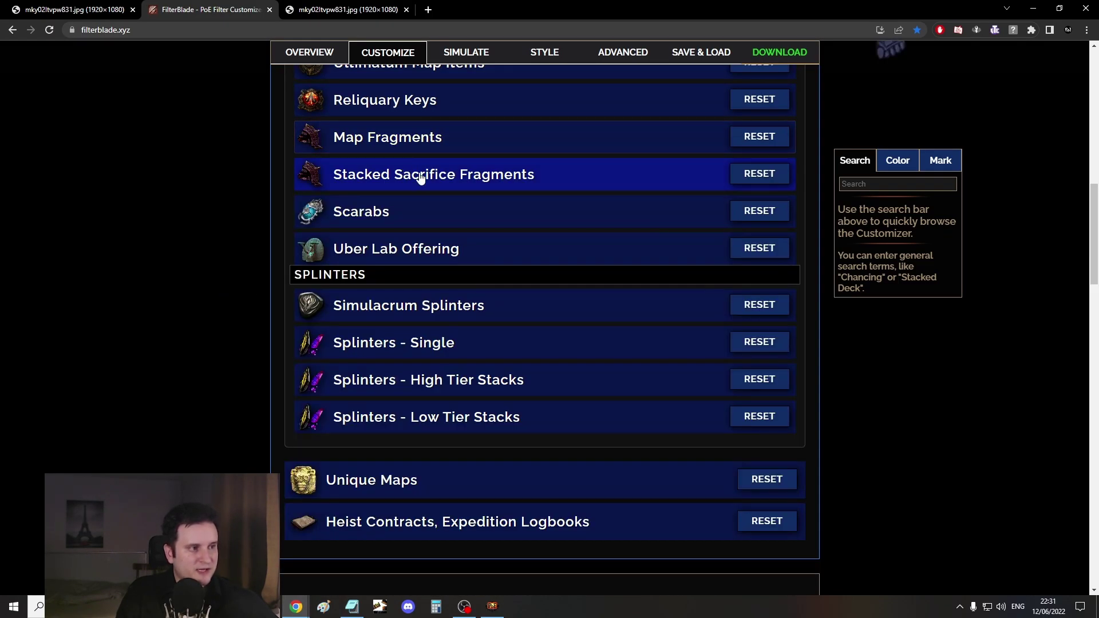
Open the Scarabs subsection and hide the Tier 4 Scarabs rule
{"action": "left_click", "coordinate": [454, 216]}
{"action": "scroll", "coordinate": [189, 286], "scroll_direction": "down", "scroll_amount": 4}
{"action": "scroll", "coordinate": [191, 309], "scroll_direction": "down", "scroll_amount": 14}
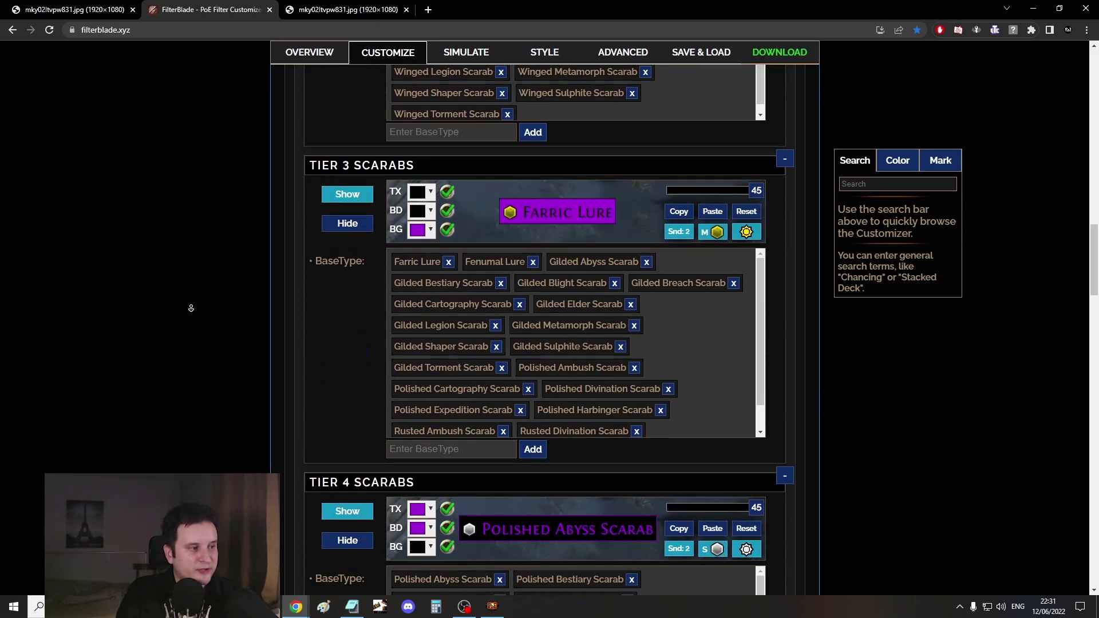
{"action": "scroll", "coordinate": [221, 282], "scroll_direction": "up", "scroll_amount": 2}
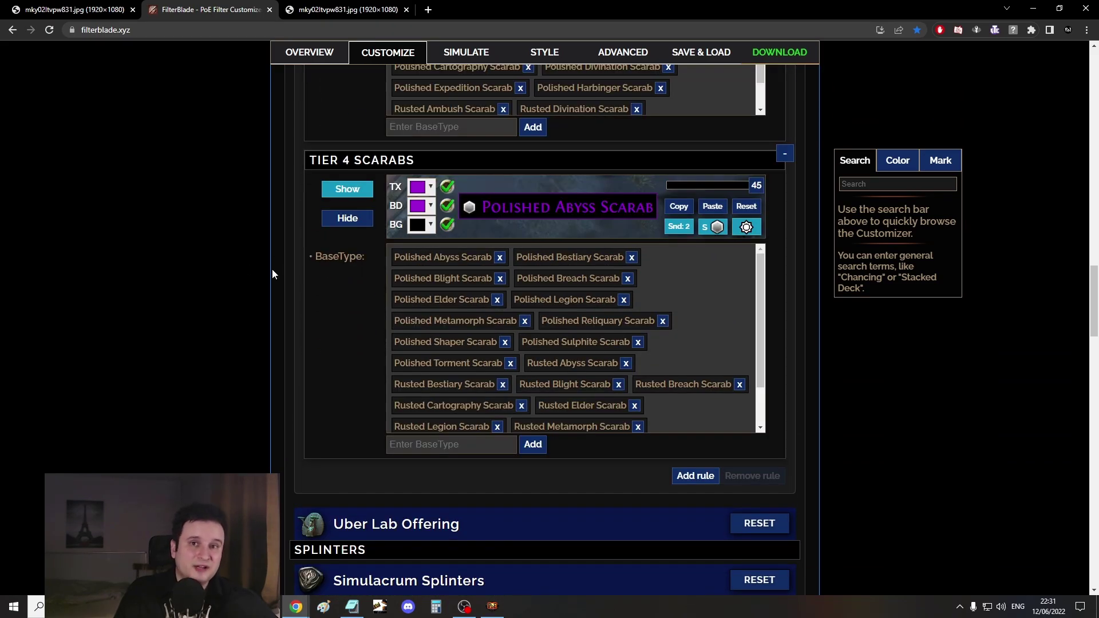
{"action": "left_click", "coordinate": [349, 220]}
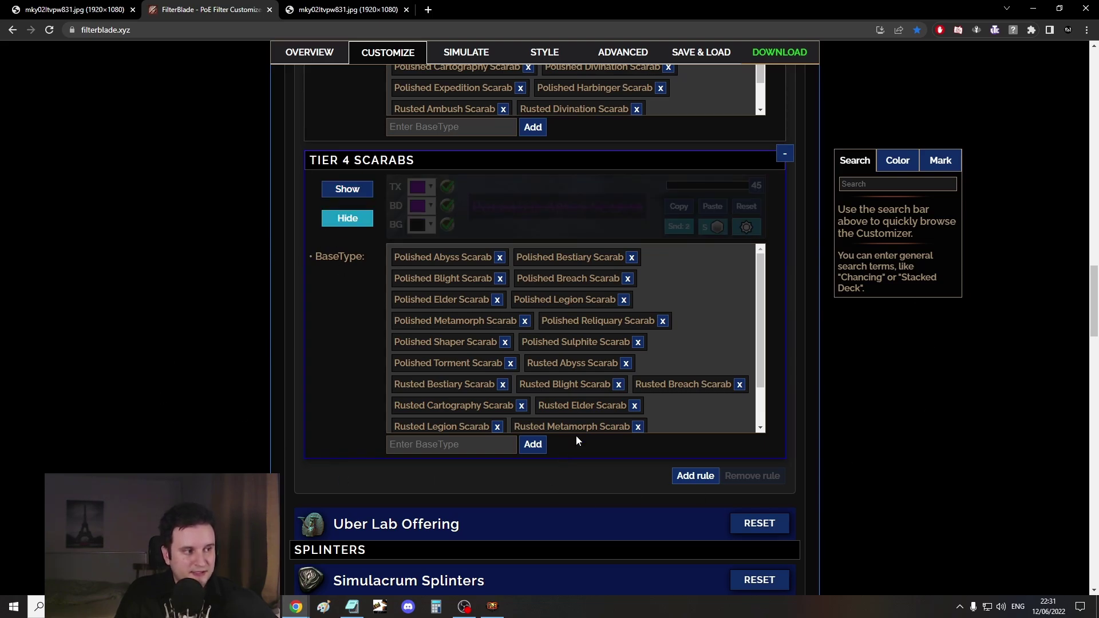
Review the base types and prices of the Tier 4 and Tier 3 Scarabs, check the higher tiers, and collapse the Scarabs subsection
{"action": "scroll", "coordinate": [546, 319], "scroll_direction": "up", "scroll_amount": 2}
{"action": "scroll", "coordinate": [595, 429], "scroll_direction": "down", "scroll_amount": 1}
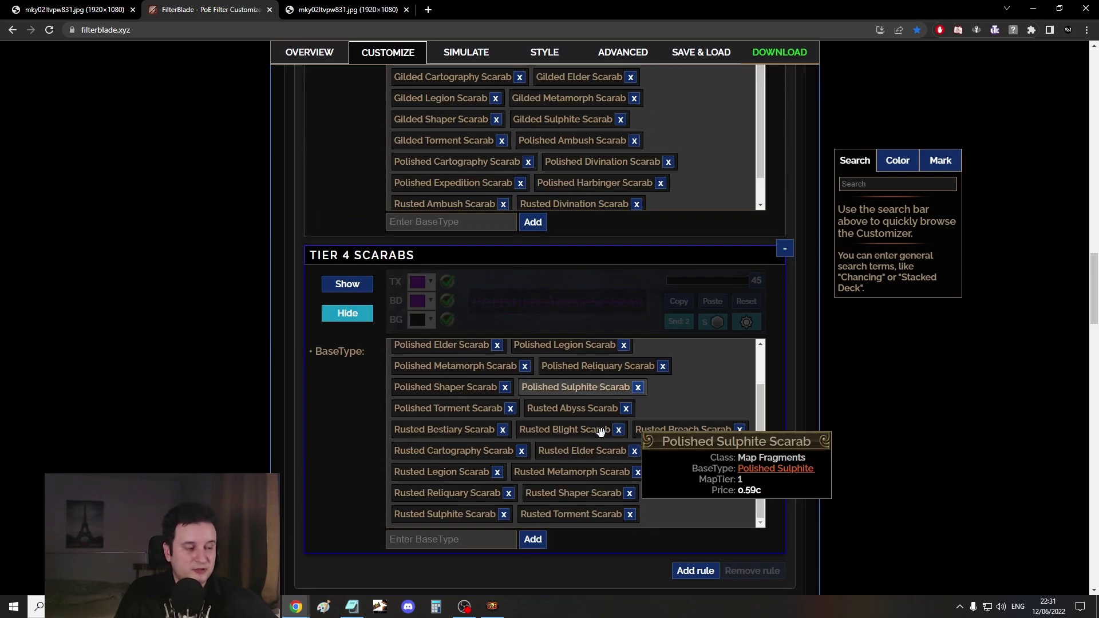
{"action": "scroll", "coordinate": [504, 429], "scroll_direction": "down", "scroll_amount": 2}
{"action": "scroll", "coordinate": [427, 318], "scroll_direction": "up", "scroll_amount": 4}
{"action": "scroll", "coordinate": [426, 318], "scroll_direction": "up", "scroll_amount": 2}
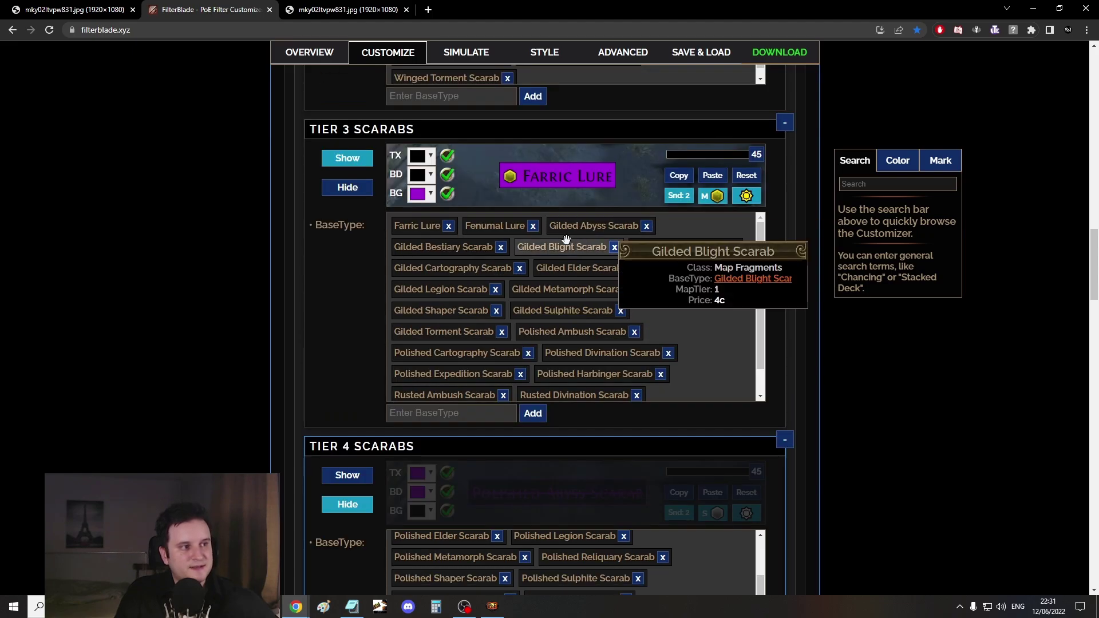
{"action": "scroll", "coordinate": [220, 369], "scroll_direction": "down", "scroll_amount": 4}
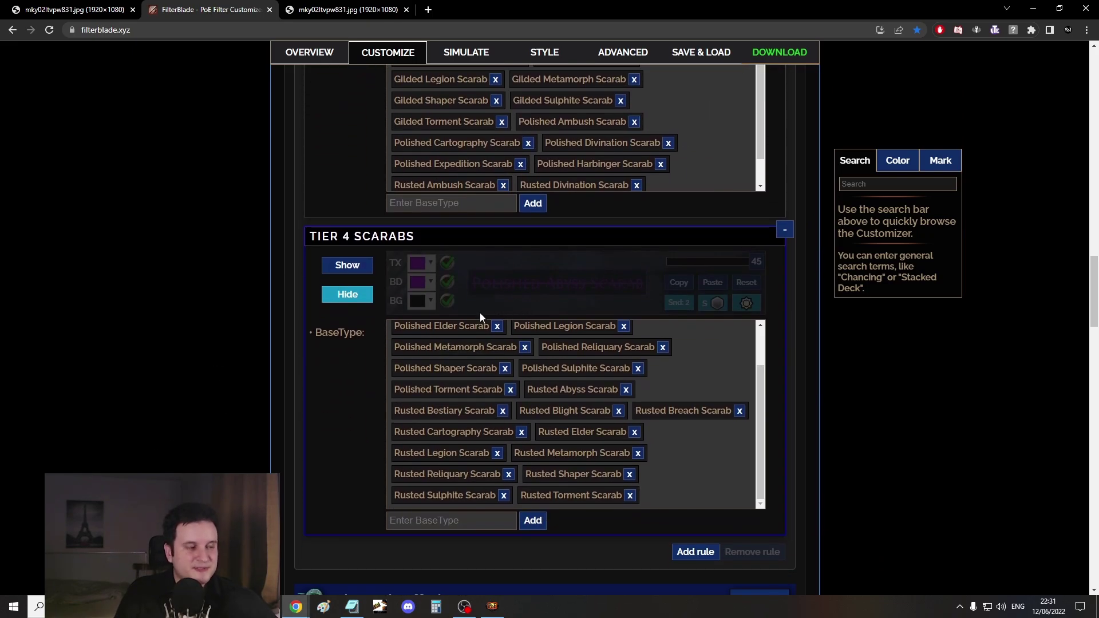
{"action": "scroll", "coordinate": [262, 368], "scroll_direction": "up", "scroll_amount": 7}
{"action": "scroll", "coordinate": [288, 332], "scroll_direction": "up", "scroll_amount": 12}
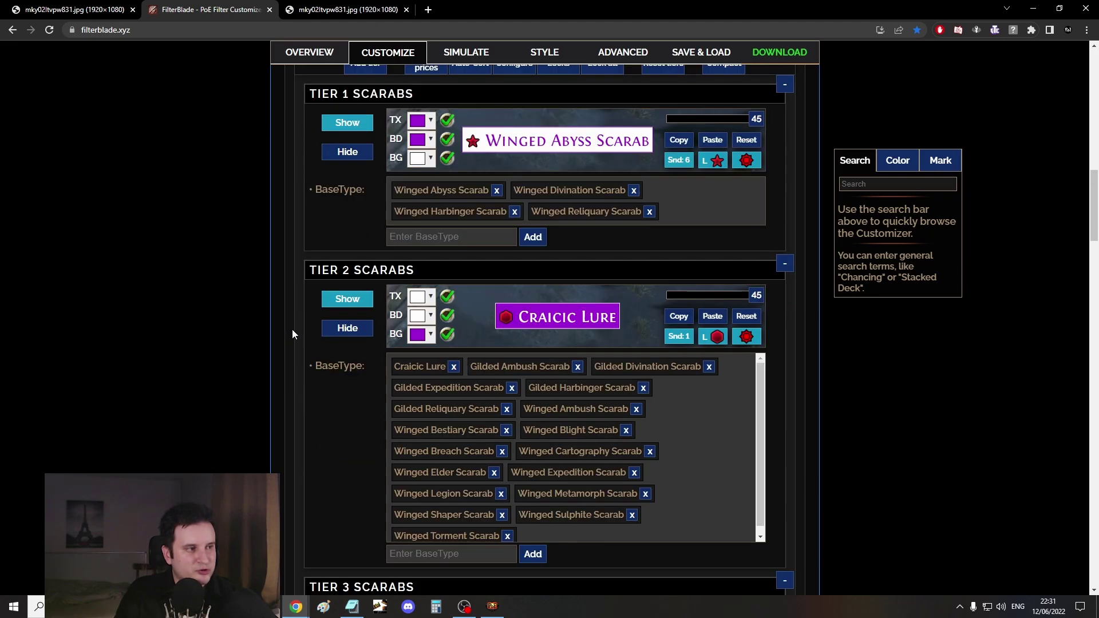
{"action": "left_click", "coordinate": [346, 312]}
Open Stacked Sacrifice Fragments and examine its rule's conditions and base types
{"action": "middle_click", "coordinate": [237, 329]}
{"action": "scroll", "coordinate": [237, 329], "scroll_direction": "down", "scroll_amount": 2}
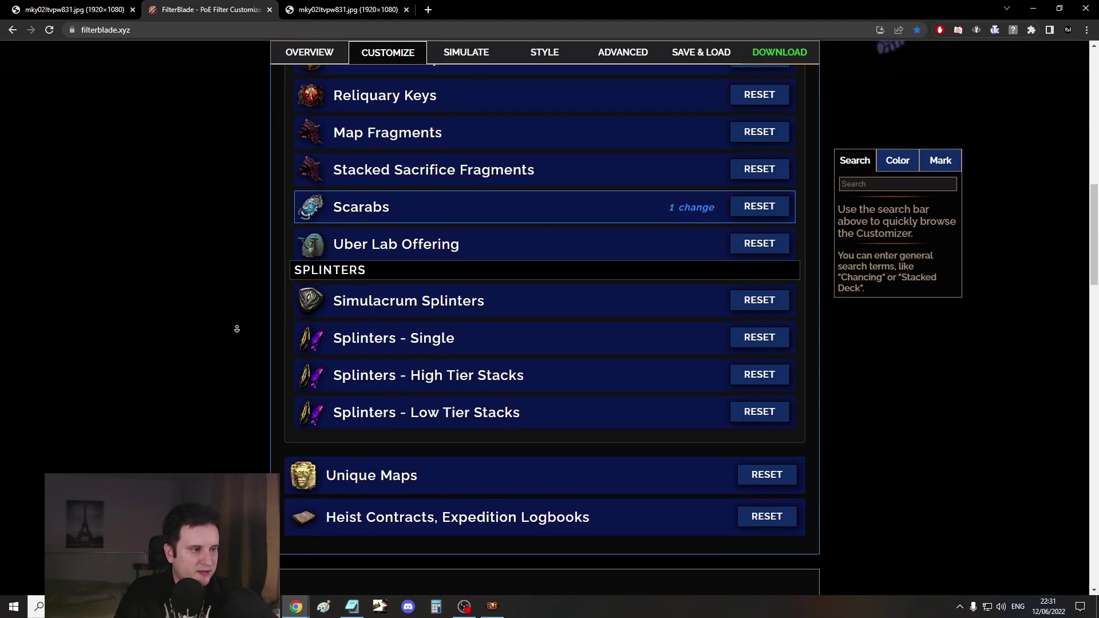
{"action": "left_click", "coordinate": [395, 154]}
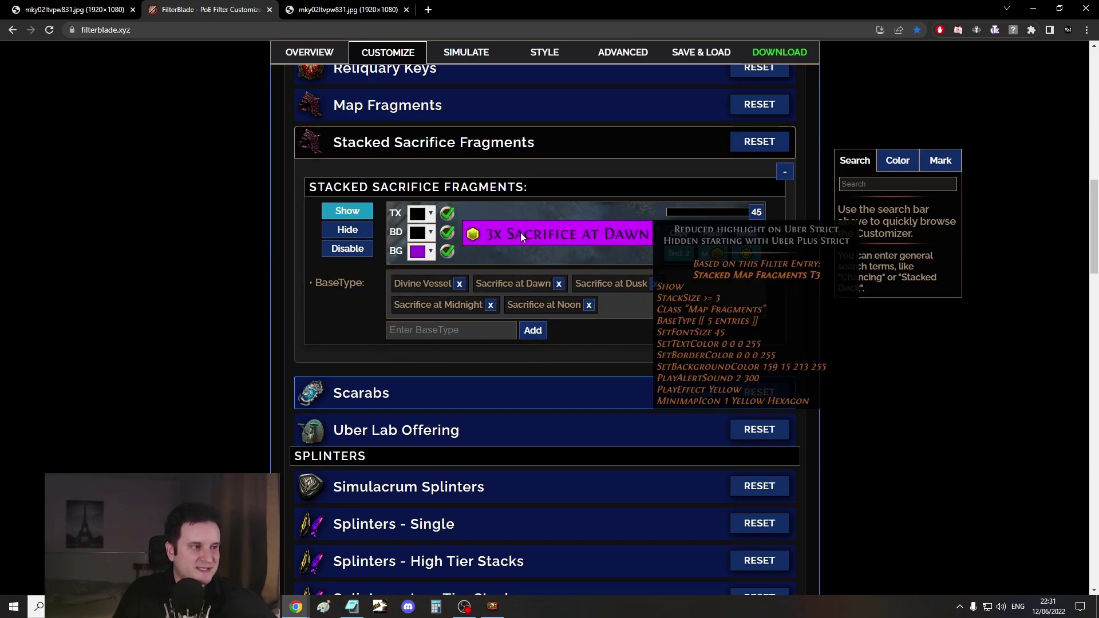
{"action": "mouse_move", "coordinate": [647, 290]}
Open the Simulacrum Splinters subsection and hide its lowest rule, Simulacrum Splinters, for single splinters
{"action": "left_click", "coordinate": [250, 303]}
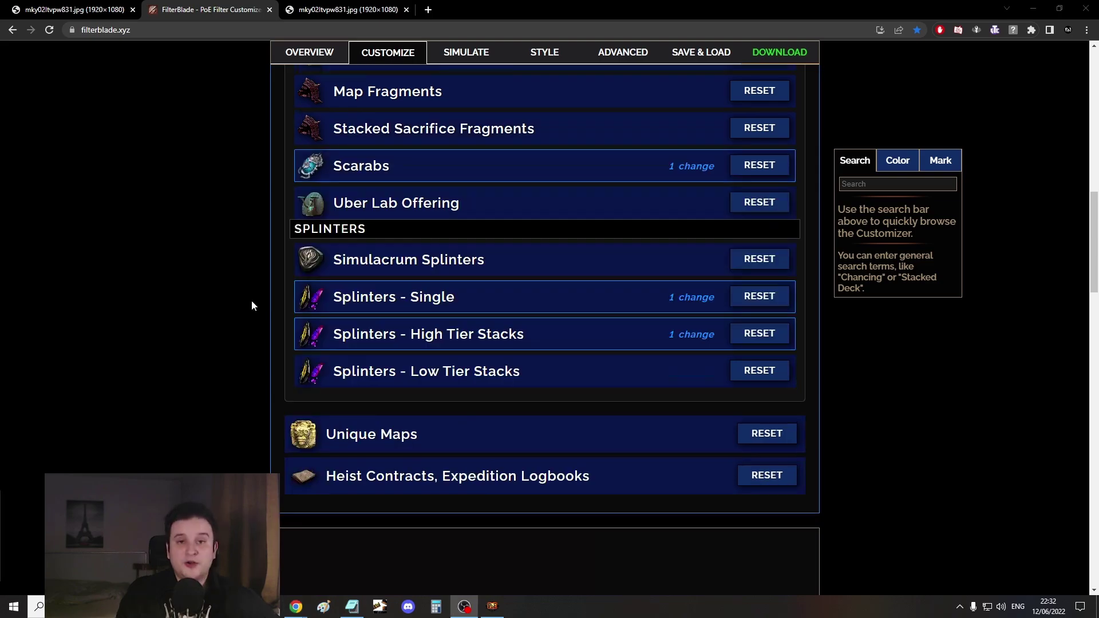
{"action": "middle_click", "coordinate": [250, 304]}
{"action": "left_click", "coordinate": [344, 226]}
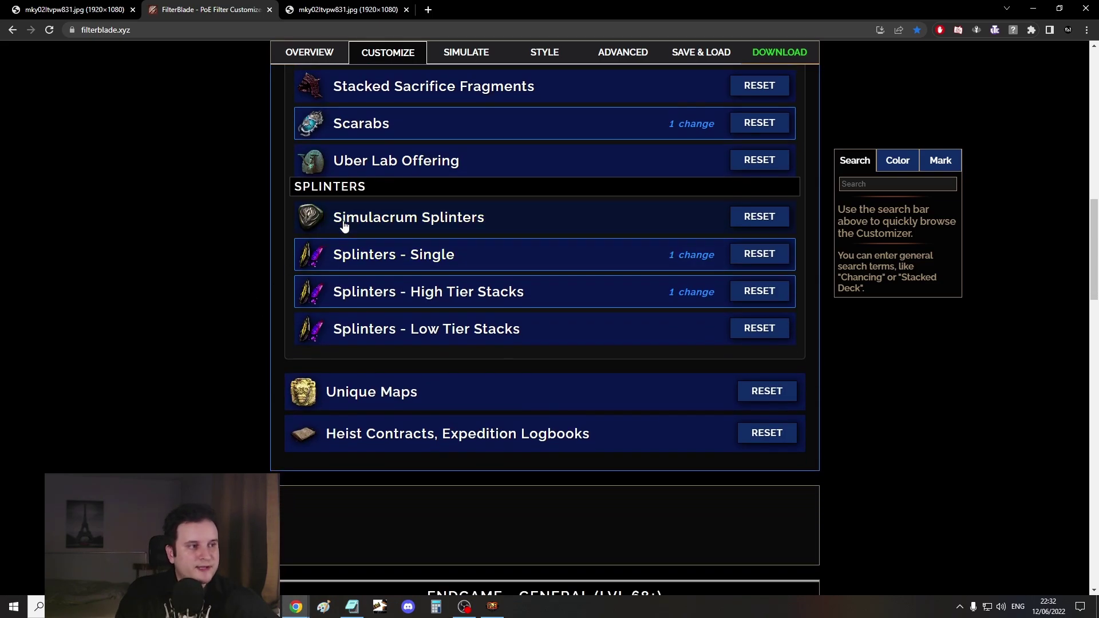
{"action": "middle_click", "coordinate": [242, 280]}
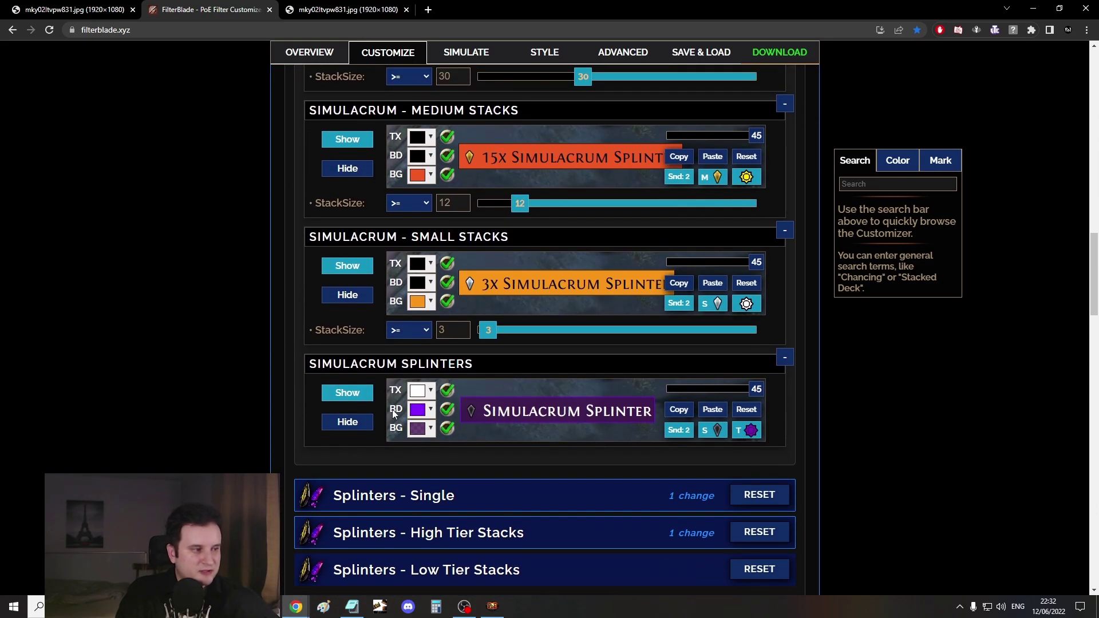
{"action": "left_click", "coordinate": [347, 429]}
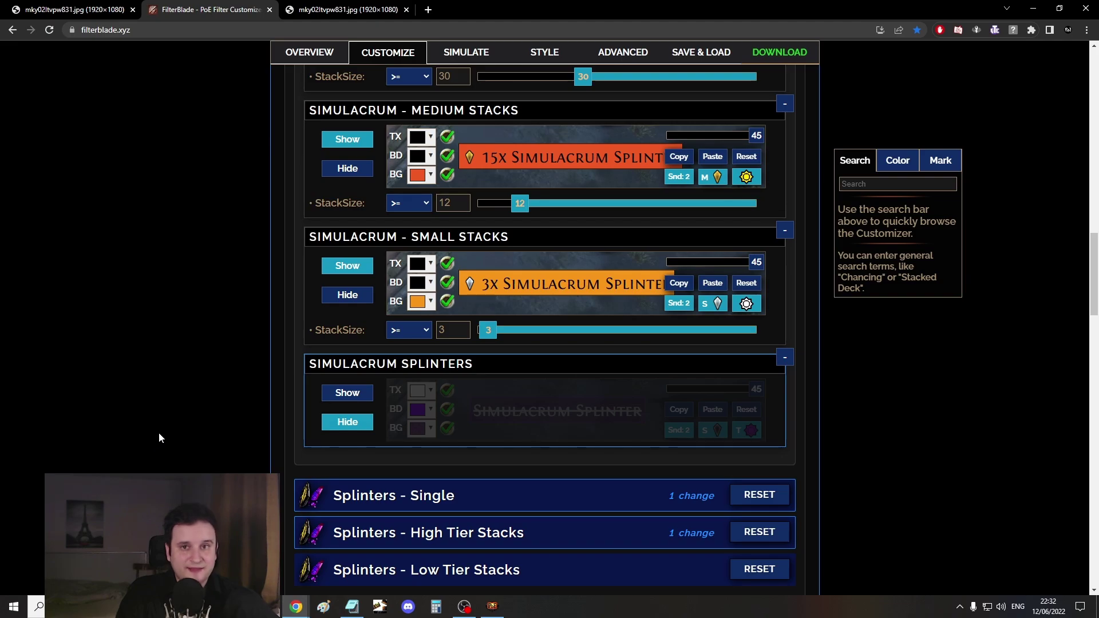
Open Splinters - Single, show its Tier 2 rule and hide it again, and check the Splinters - High Tier Stacks rules
{"action": "middle_click", "coordinate": [176, 287]}
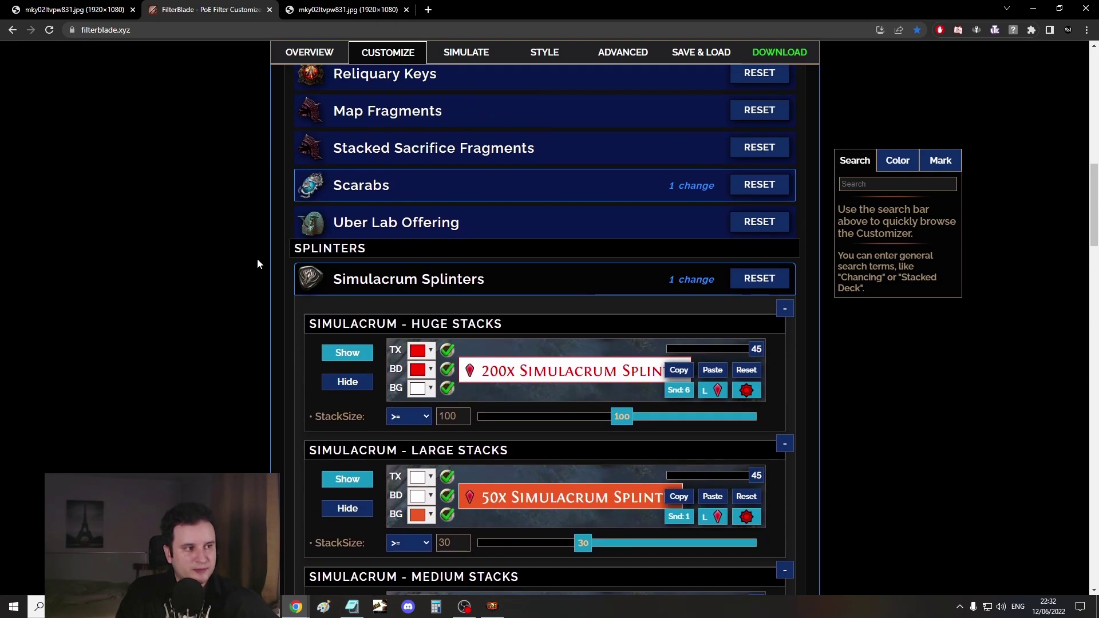
{"action": "left_click", "coordinate": [361, 245]}
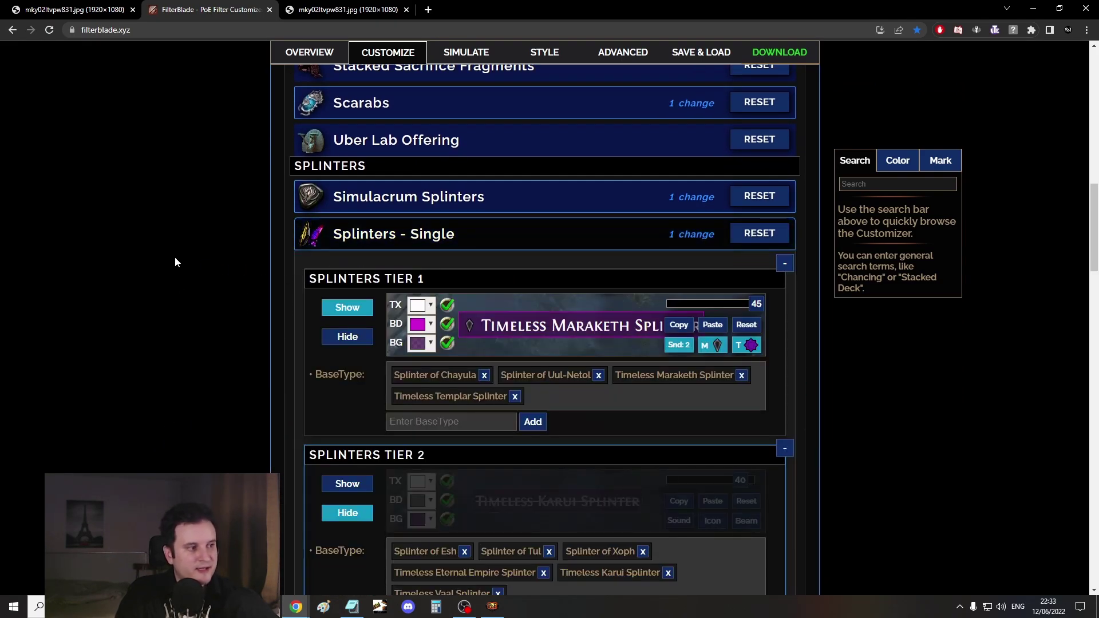
{"action": "left_click", "coordinate": [347, 293]}
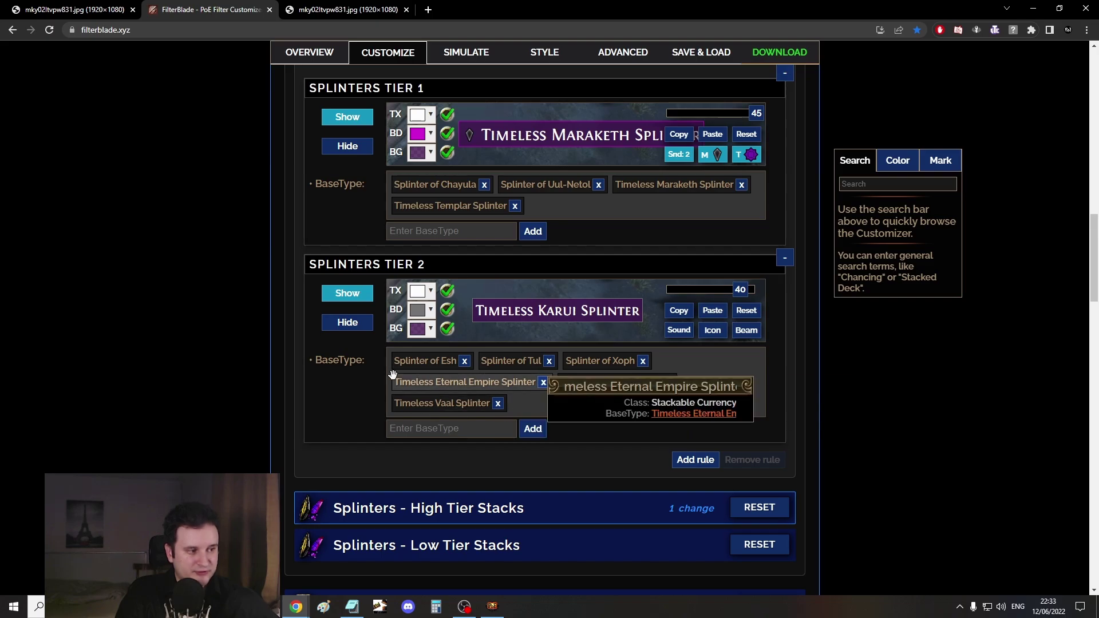
{"action": "left_click", "coordinate": [347, 322]}
{"action": "scroll", "coordinate": [354, 248], "scroll_direction": "up", "scroll_amount": 2}
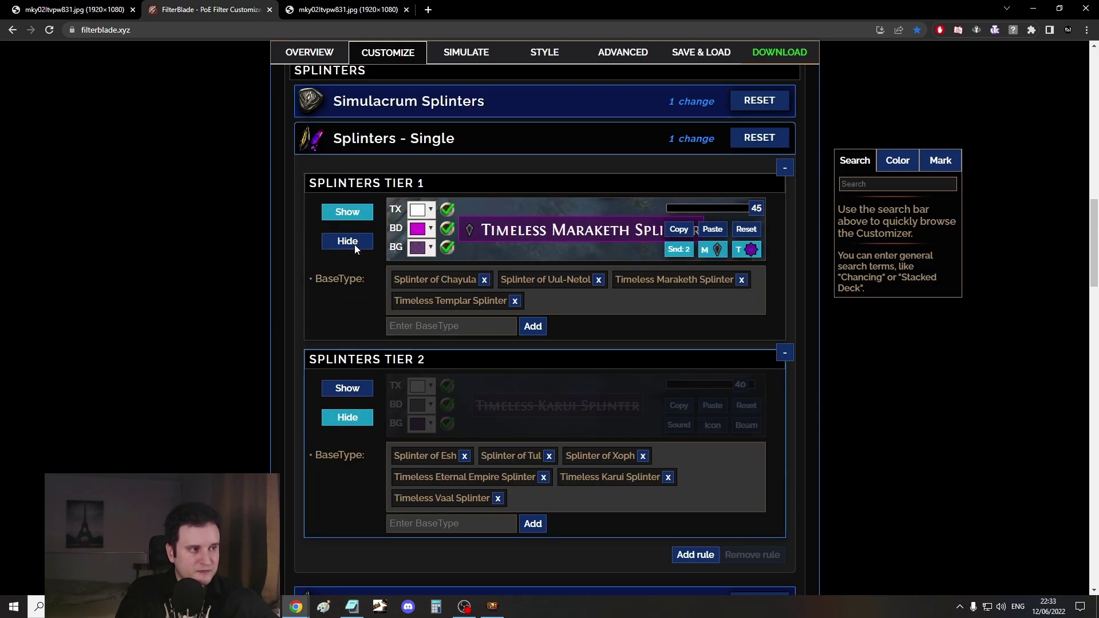
{"action": "left_click", "coordinate": [386, 153]}
{"action": "left_click", "coordinate": [414, 188]}
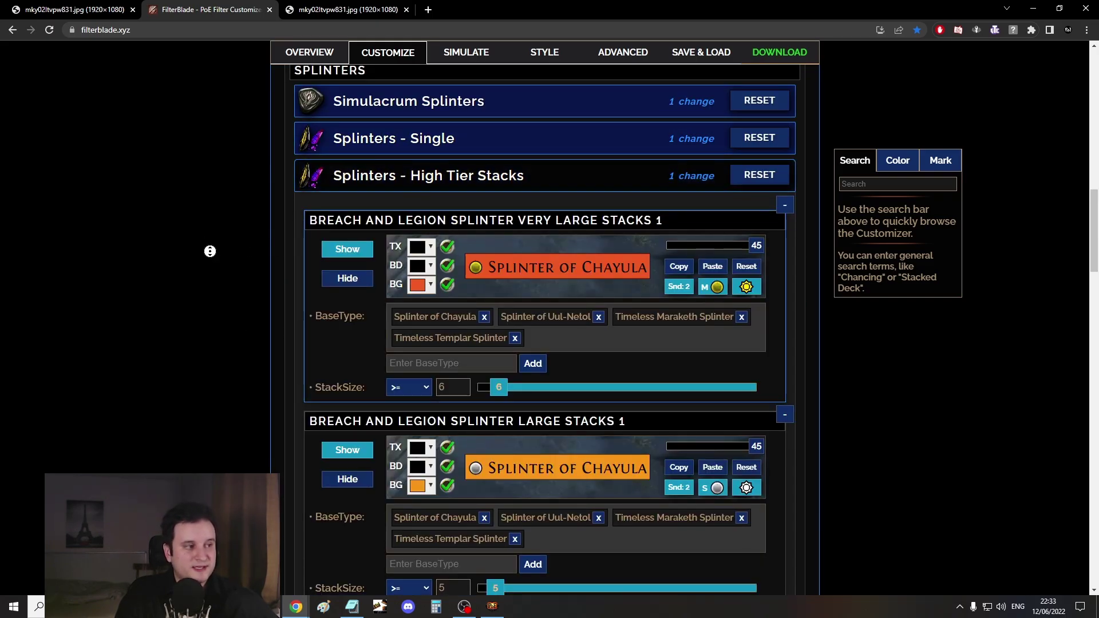
{"action": "scroll", "coordinate": [210, 251], "scroll_direction": "down", "scroll_amount": 3}
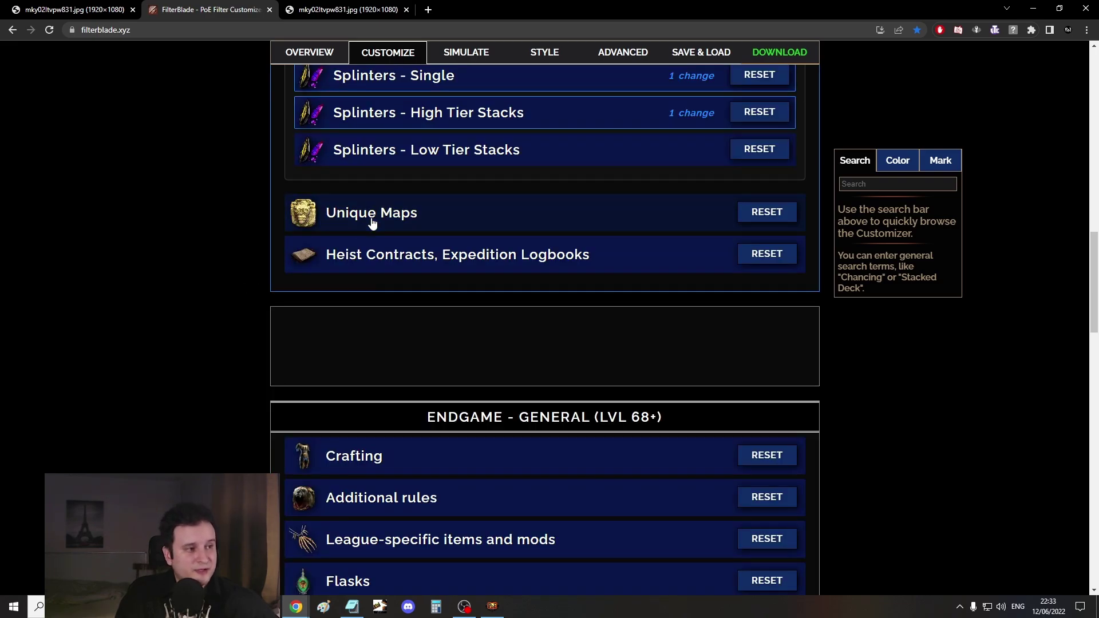
Open the Unique Maps section and check the Tier 16 Harbinger Map rule under Special Unique Maps
{"action": "left_click", "coordinate": [371, 216]}
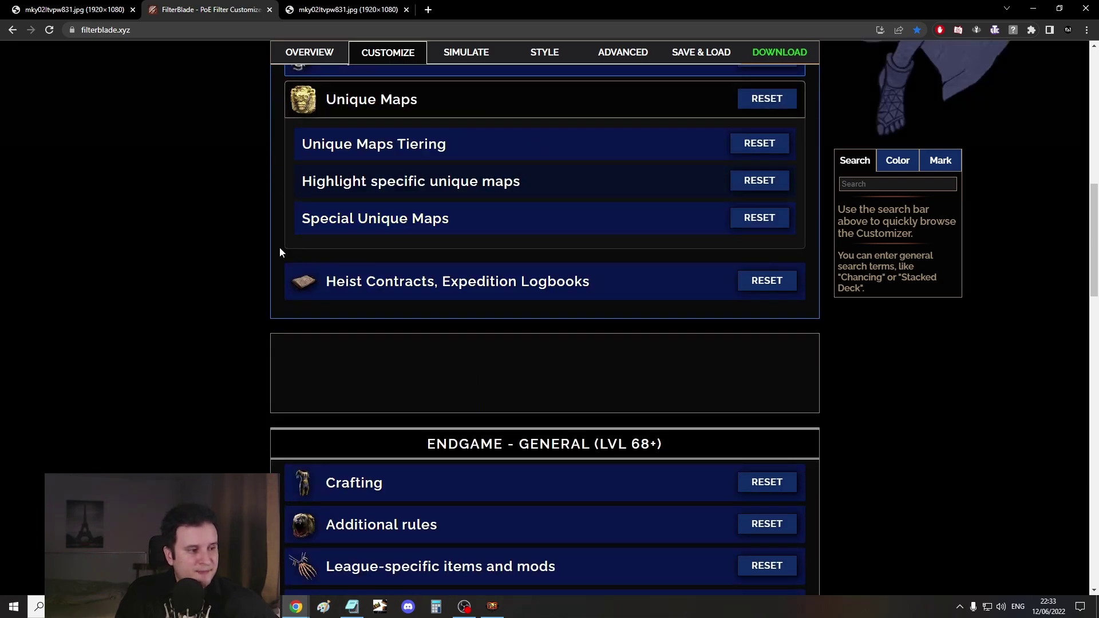
{"action": "left_click", "coordinate": [422, 220]}
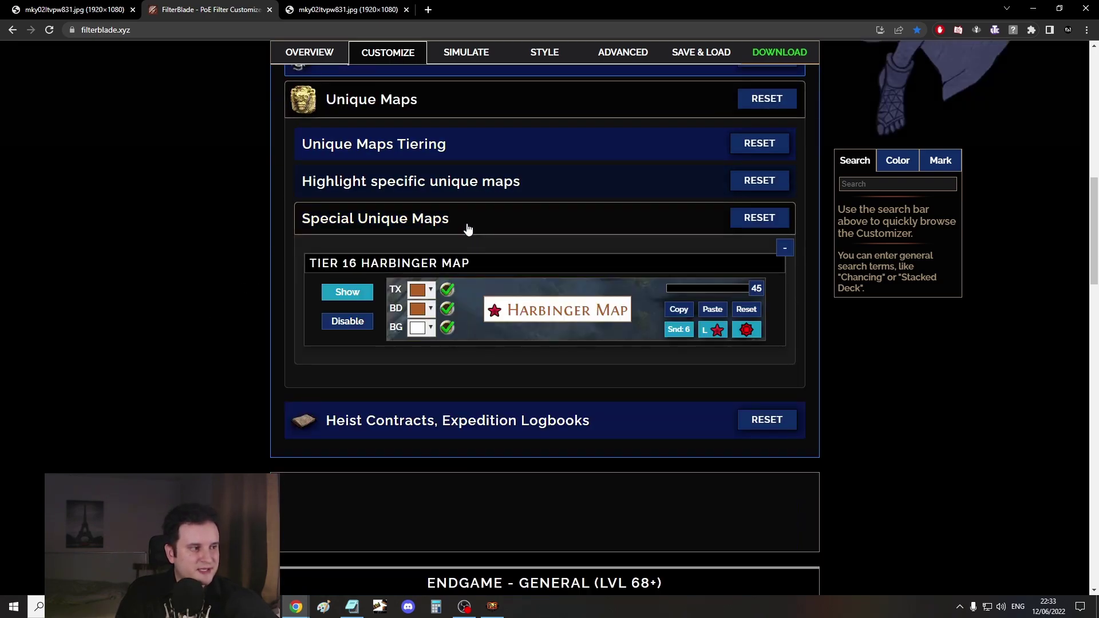
{"action": "left_click", "coordinate": [451, 192]}
Hide the Unique Maps Tier 4 rule in Unique Maps Tiering and collapse the Unique Maps section
{"action": "left_click", "coordinate": [449, 147]}
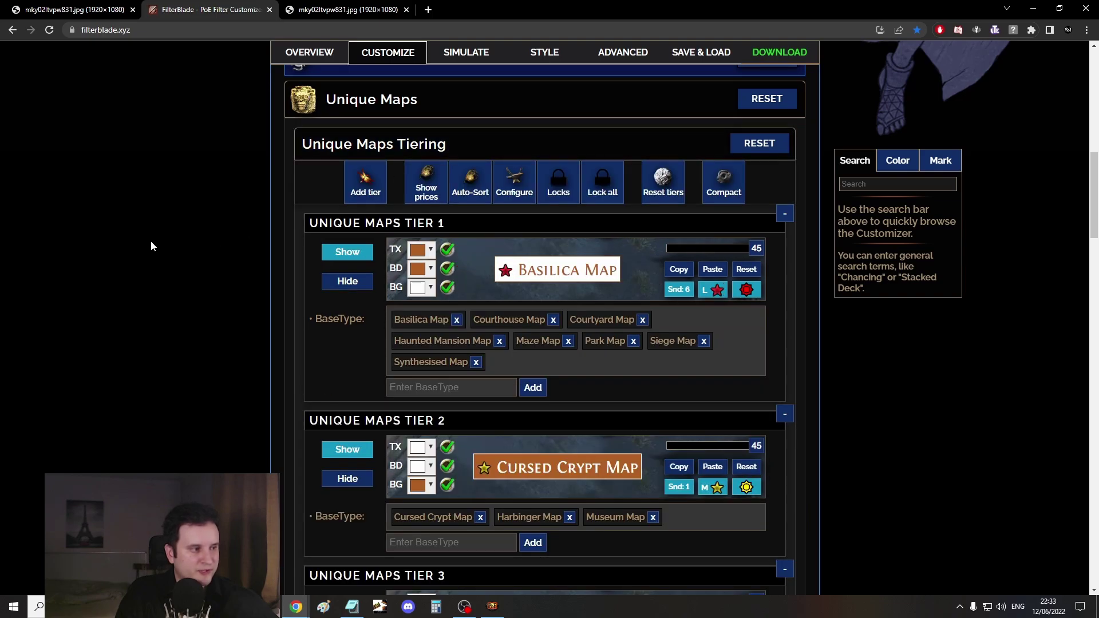
{"action": "middle_click", "coordinate": [150, 240]}
{"action": "middle_click", "coordinate": [170, 284]}
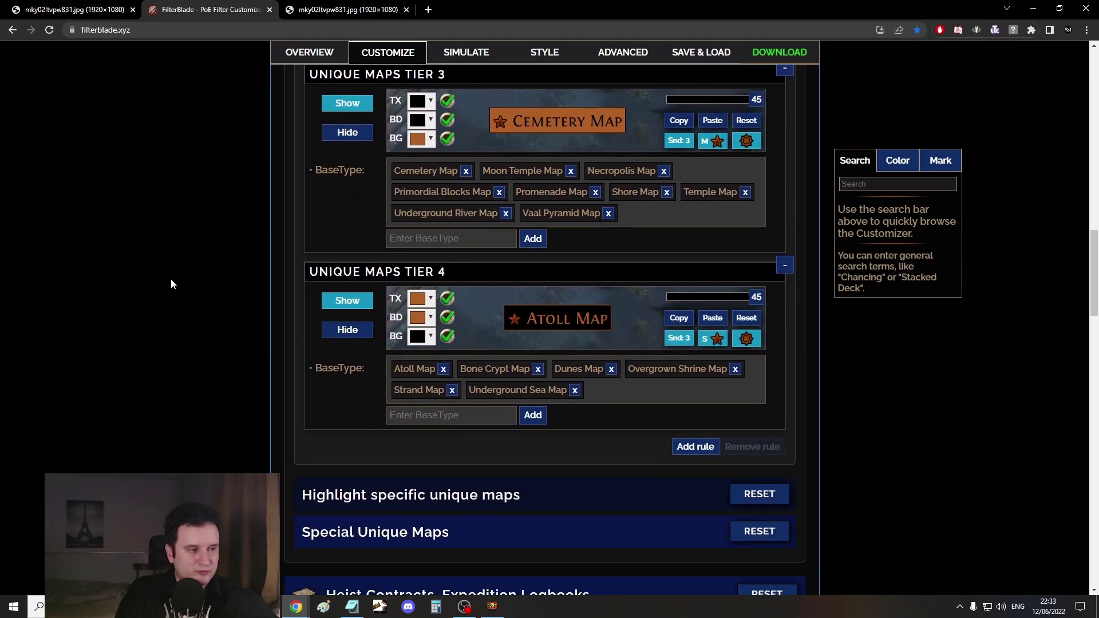
{"action": "left_click", "coordinate": [348, 330]}
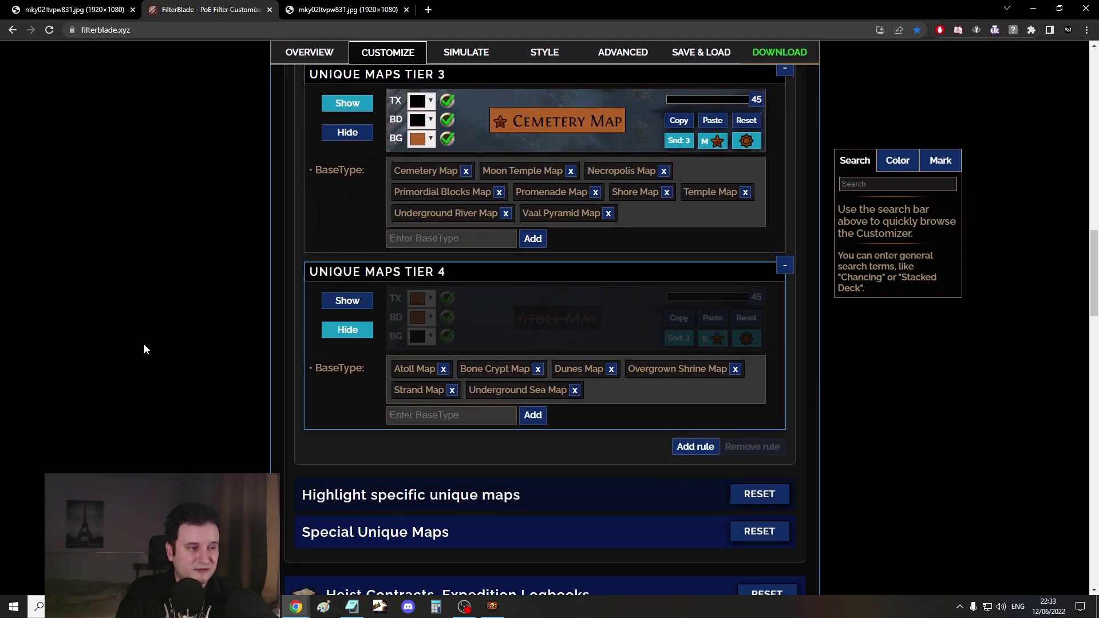
{"action": "scroll", "coordinate": [286, 309], "scroll_direction": "up", "scroll_amount": 8}
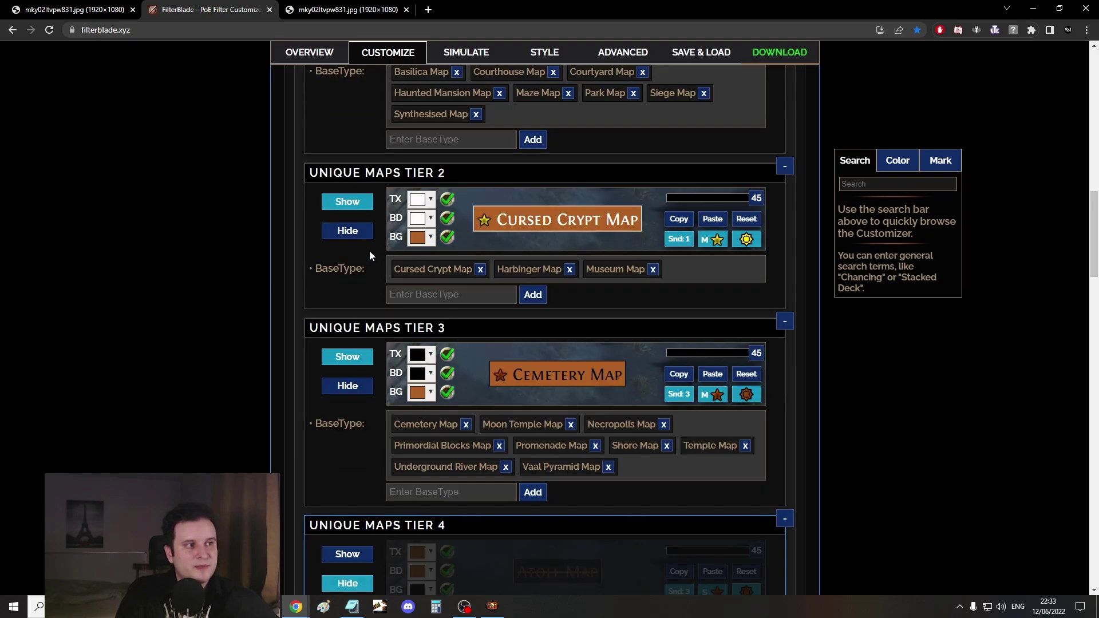
{"action": "scroll", "coordinate": [410, 223], "scroll_direction": "up", "scroll_amount": 3}
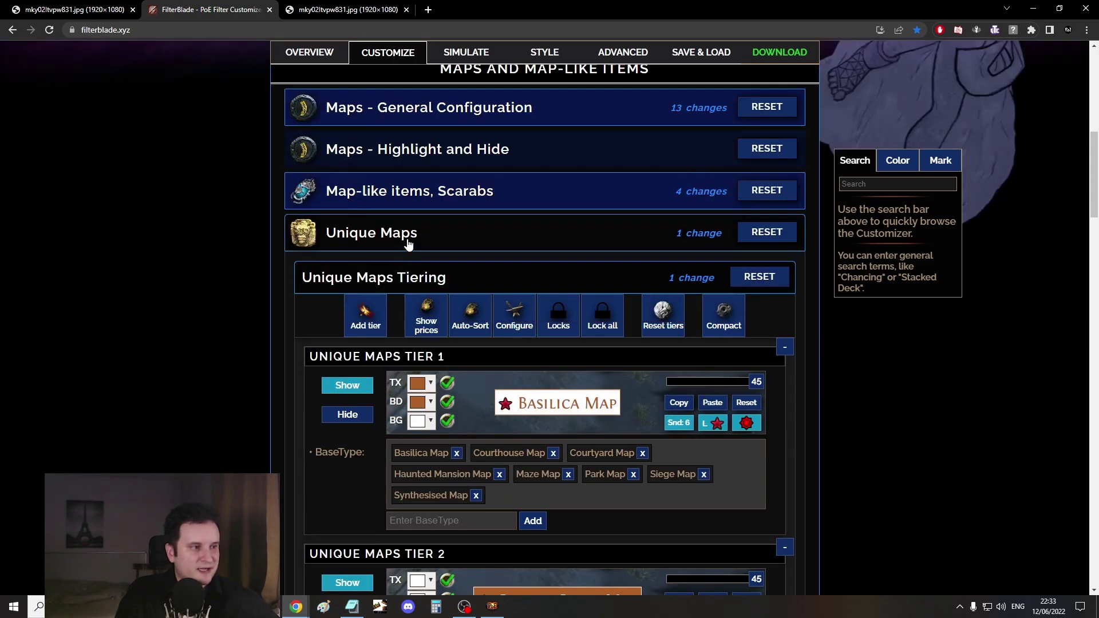
{"action": "left_click", "coordinate": [409, 240]}
Open Heist Contracts, Expedition Logbooks and examine the rules in its Contracts subsection
{"action": "left_click", "coordinate": [380, 281]}
{"action": "scroll", "coordinate": [197, 286], "scroll_direction": "down", "scroll_amount": 2}
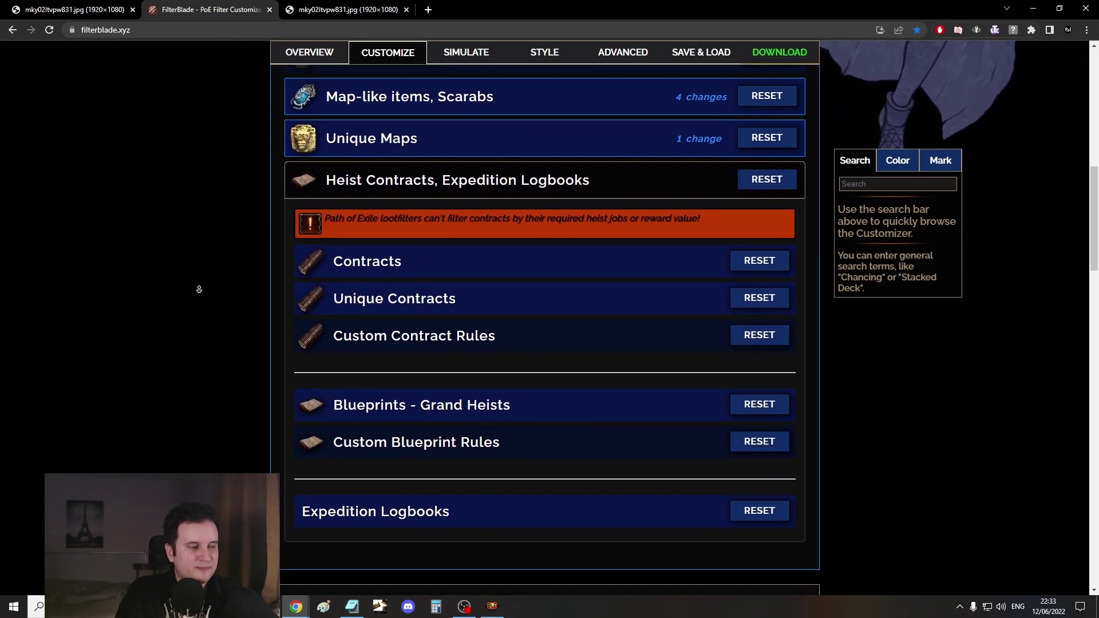
{"action": "left_click", "coordinate": [373, 251]}
{"action": "scroll", "coordinate": [160, 274], "scroll_direction": "down", "scroll_amount": 2}
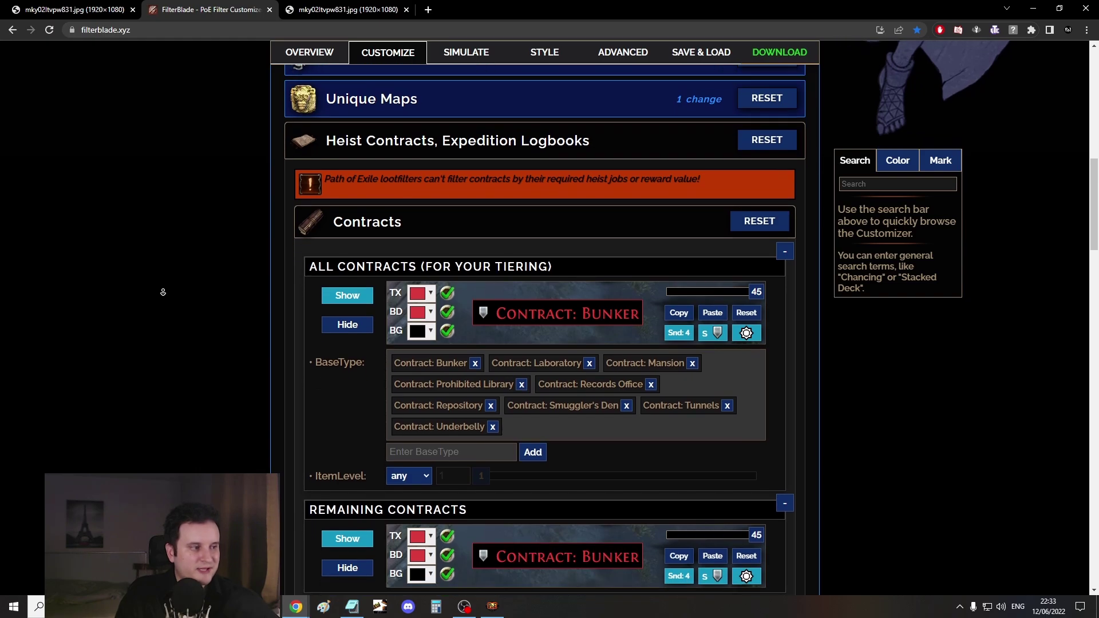
{"action": "scroll", "coordinate": [162, 294], "scroll_direction": "down", "scroll_amount": 1}
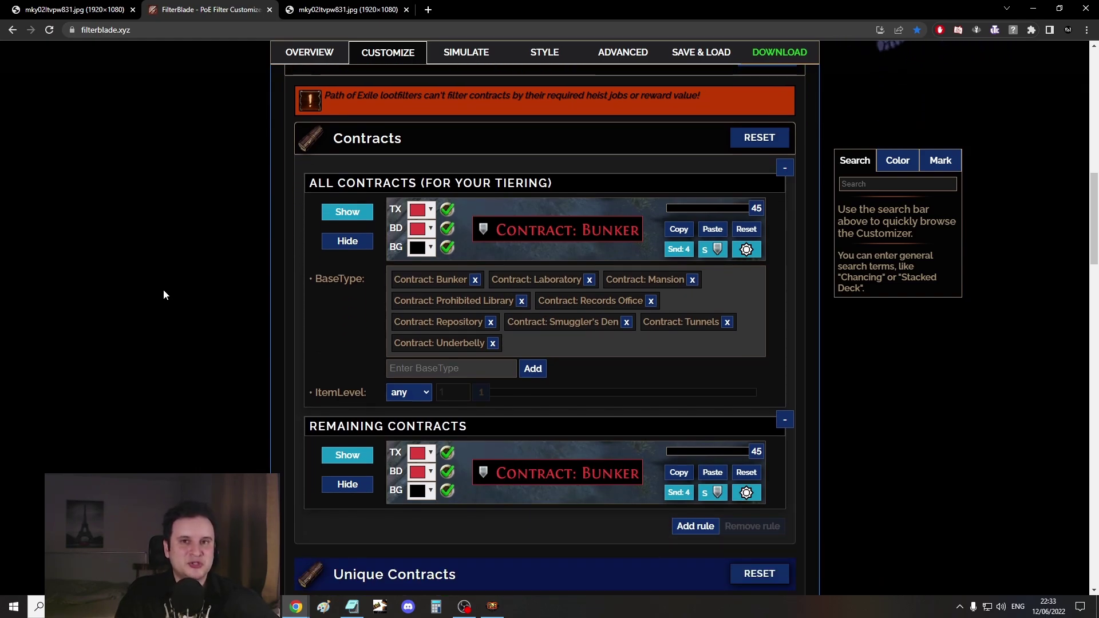
{"action": "left_click", "coordinate": [341, 155]}
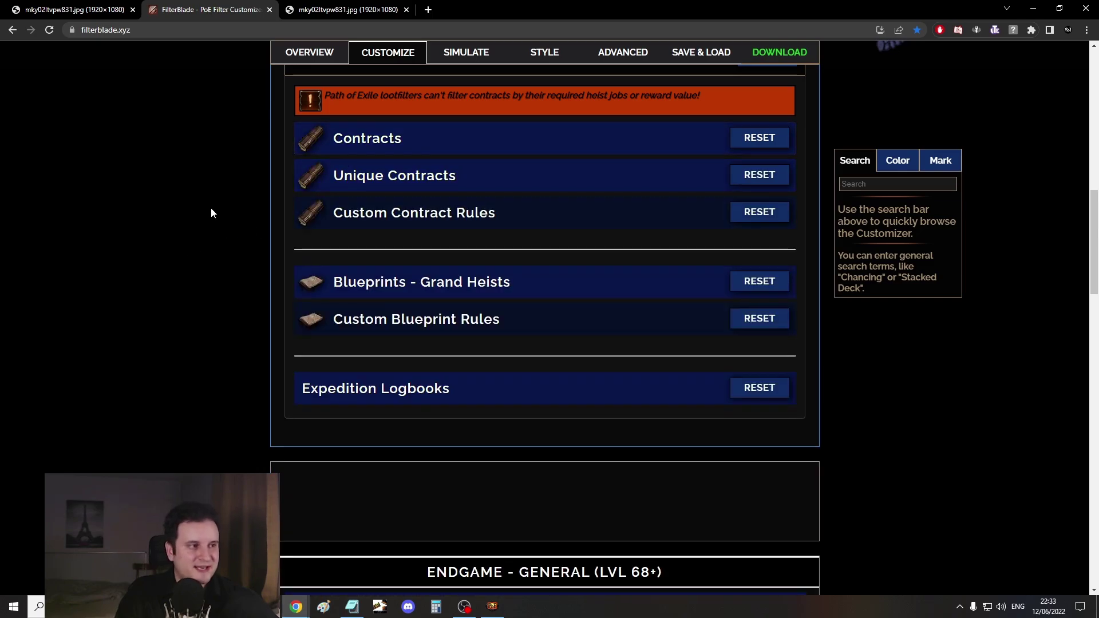
Hide both the All Contracts and Remaining Contracts rules, and collapse the Contracts subsection
{"action": "scroll", "coordinate": [231, 224], "scroll_direction": "down", "scroll_amount": 2}
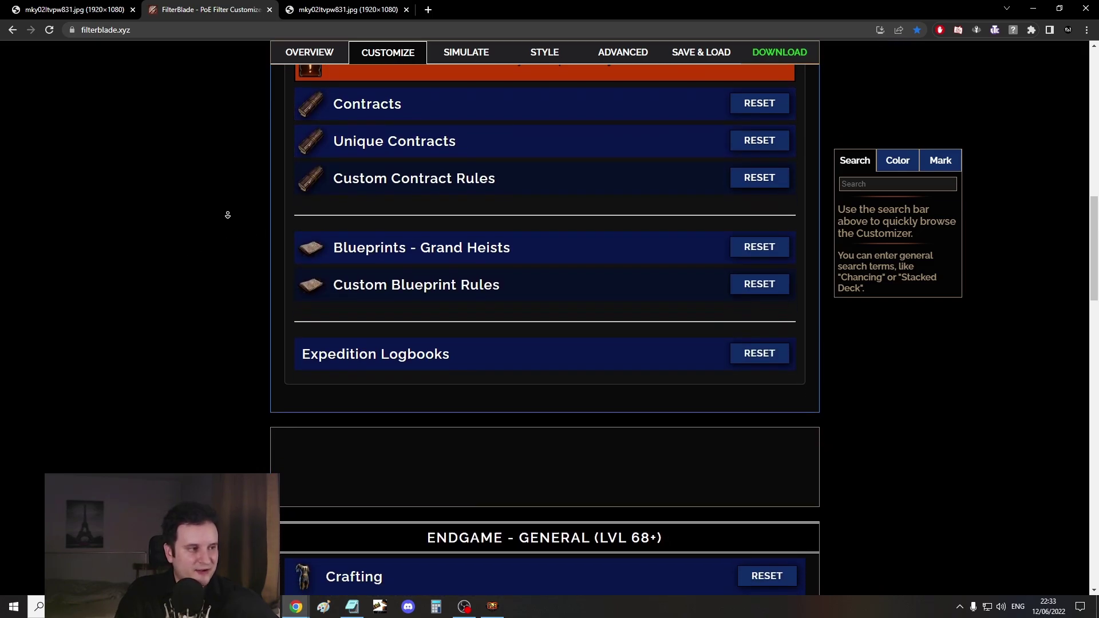
{"action": "scroll", "coordinate": [206, 261], "scroll_direction": "down", "scroll_amount": 3}
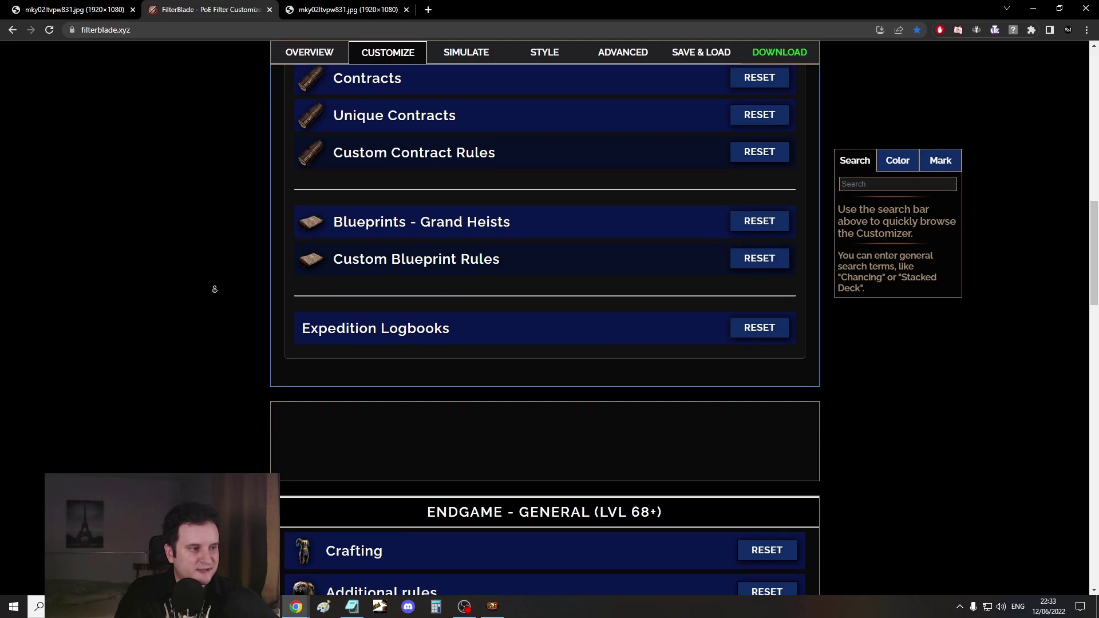
{"action": "scroll", "coordinate": [216, 272], "scroll_direction": "up", "scroll_amount": 2}
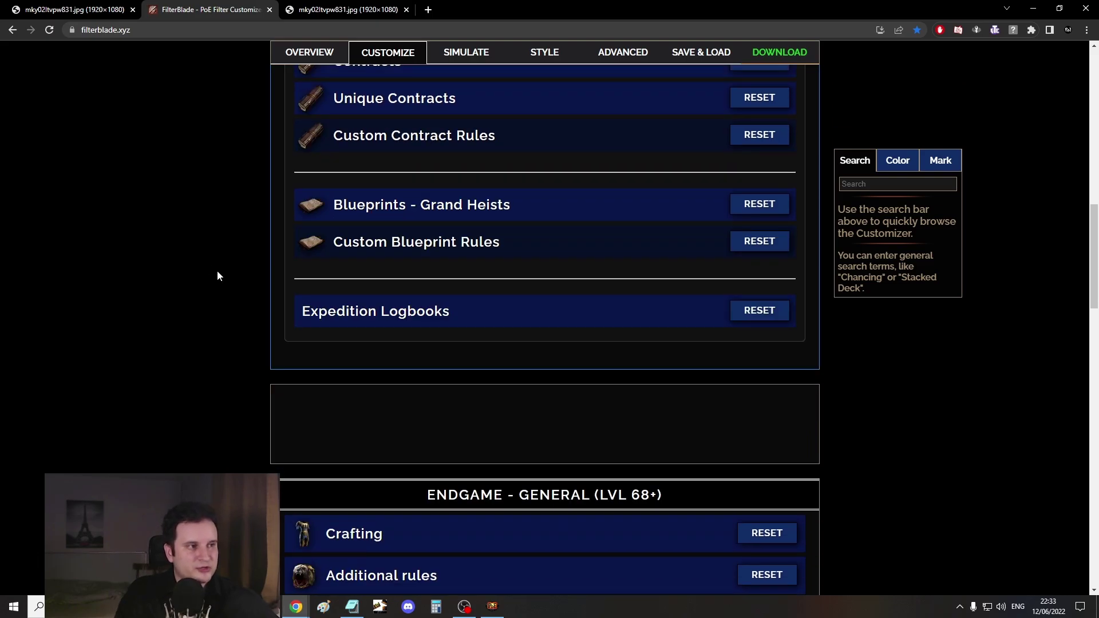
{"action": "scroll", "coordinate": [275, 254], "scroll_direction": "up", "scroll_amount": 2}
{"action": "left_click", "coordinate": [377, 167]}
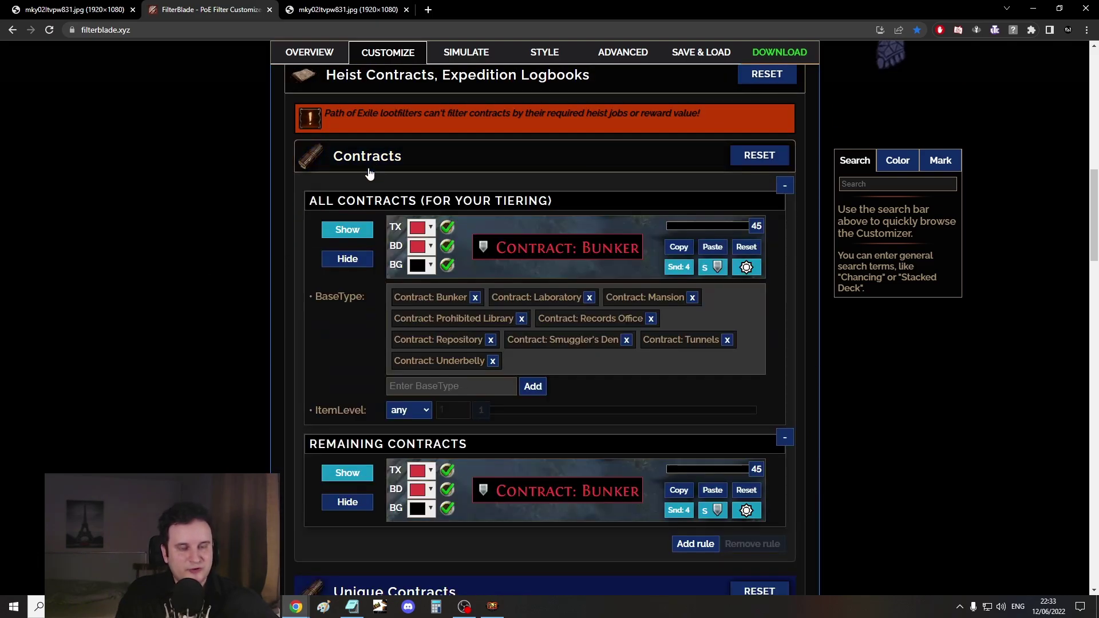
{"action": "left_click", "coordinate": [348, 259]}
{"action": "left_click", "coordinate": [346, 502]}
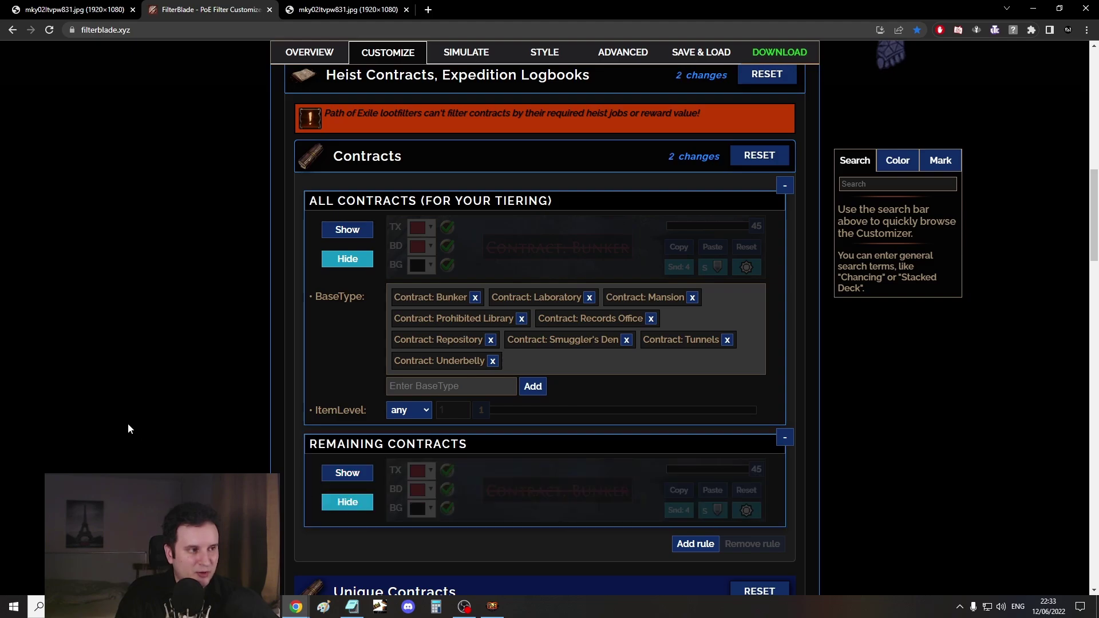
{"action": "left_click", "coordinate": [344, 171]}
Open Crafting under Endgame - General and disable the 84 Normal Crafting Bases T1 rule
{"action": "middle_click", "coordinate": [243, 207]}
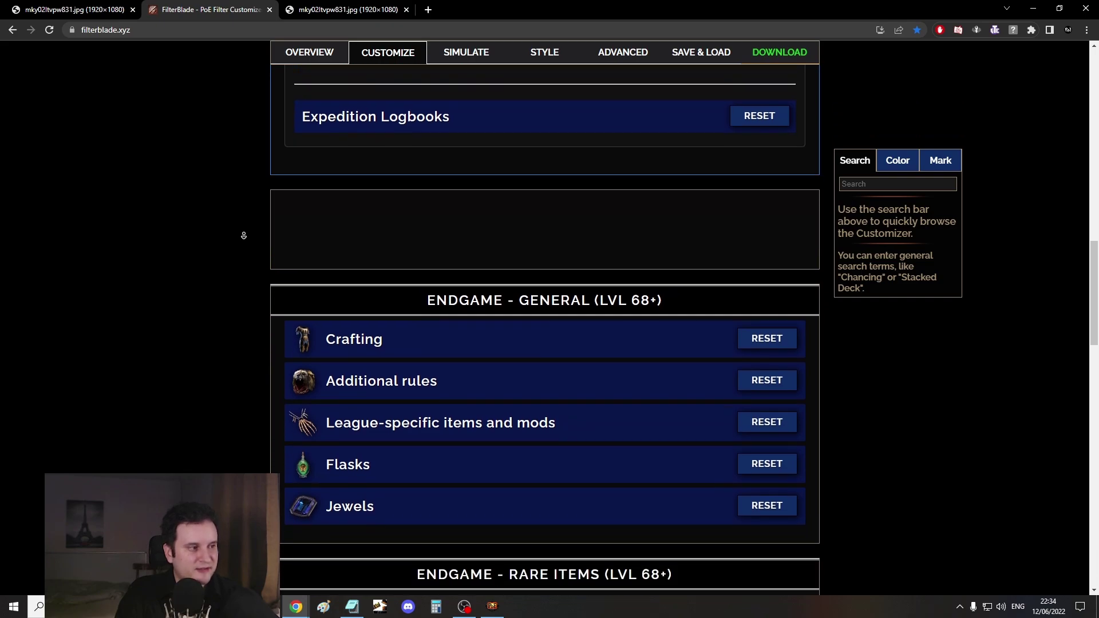
{"action": "left_click", "coordinate": [244, 238]}
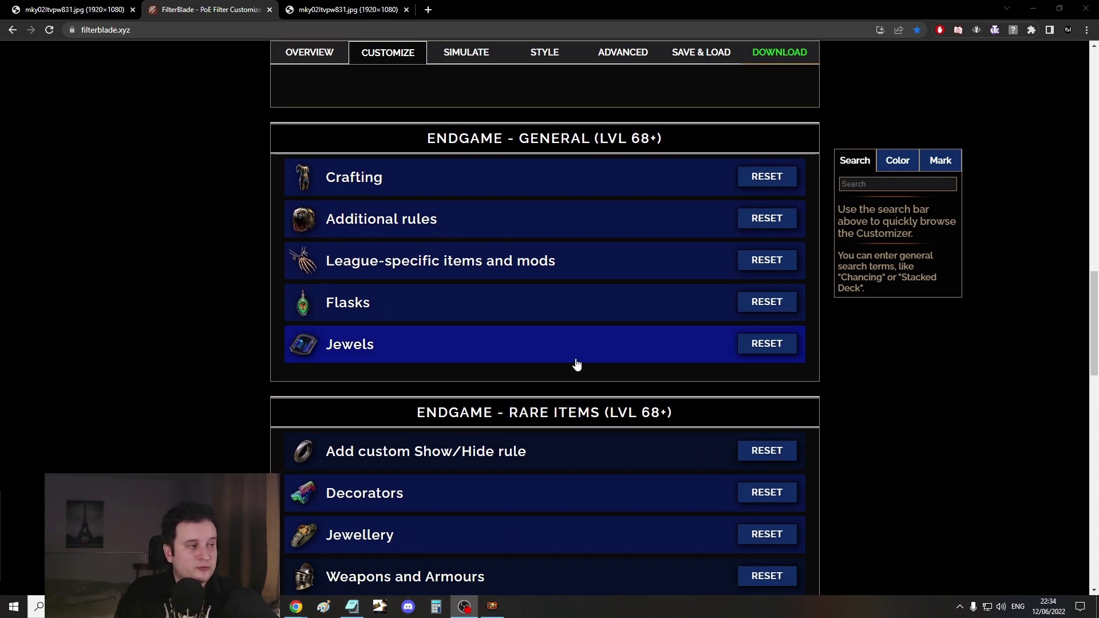
{"action": "left_click", "coordinate": [1094, 344]}
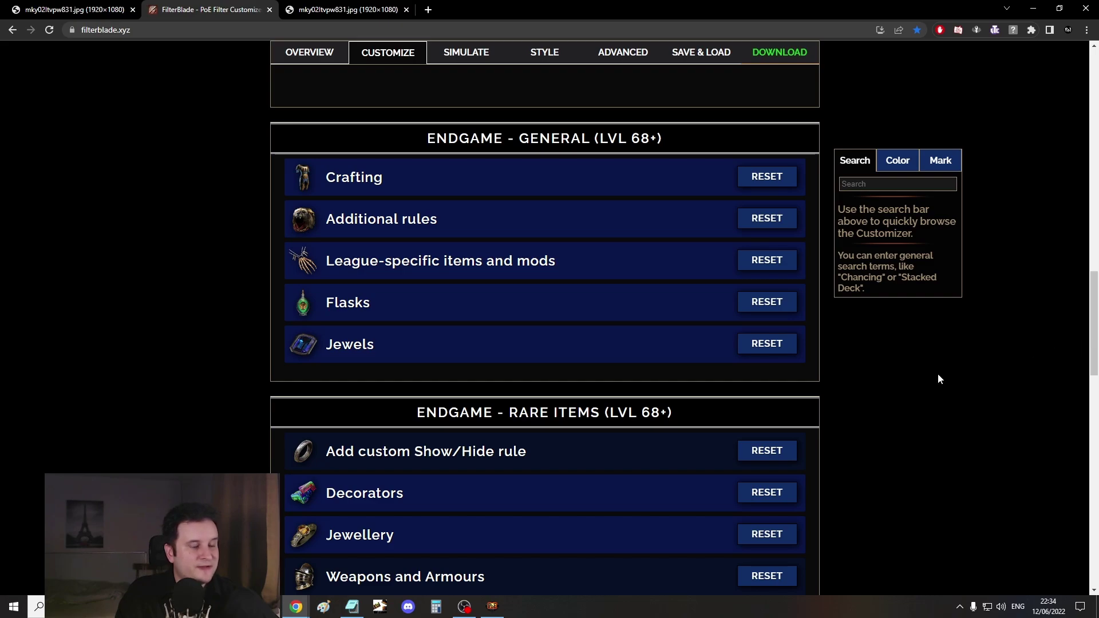
{"action": "left_click", "coordinate": [427, 188]}
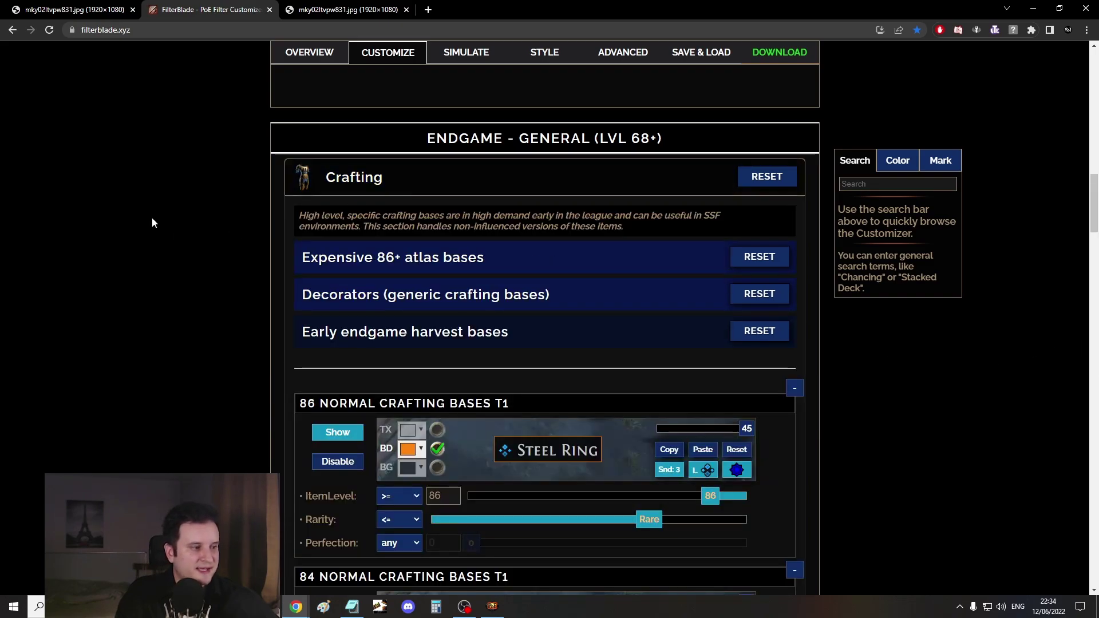
{"action": "middle_click", "coordinate": [152, 227]}
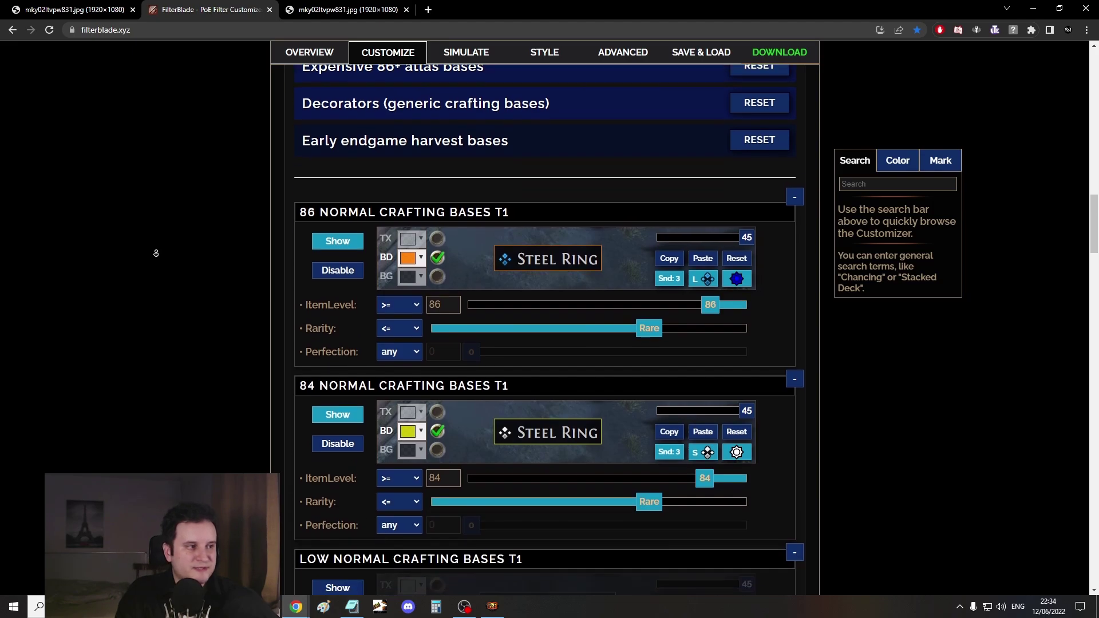
{"action": "left_click", "coordinate": [156, 254]}
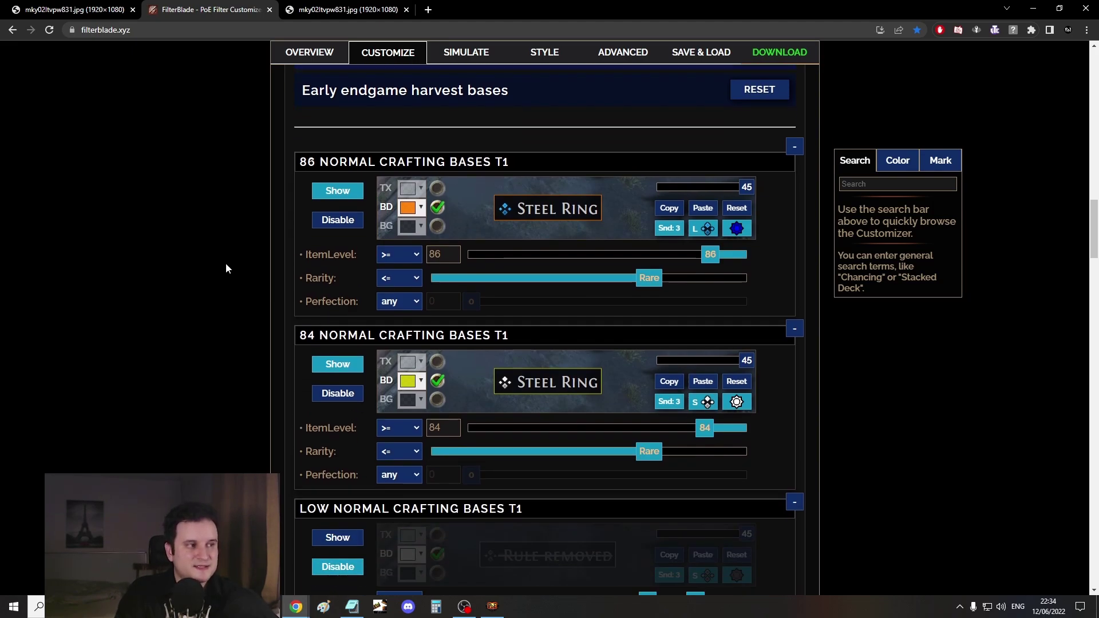
{"action": "scroll", "coordinate": [215, 265], "scroll_direction": "down", "scroll_amount": 1}
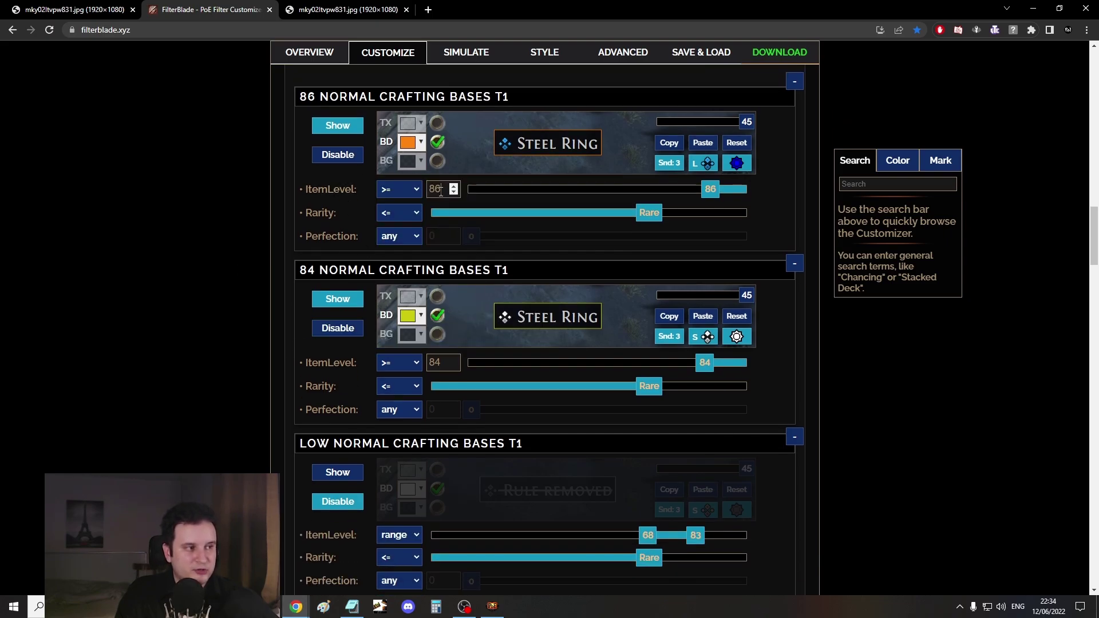
{"action": "scroll", "coordinate": [194, 343], "scroll_direction": "down", "scroll_amount": 2}
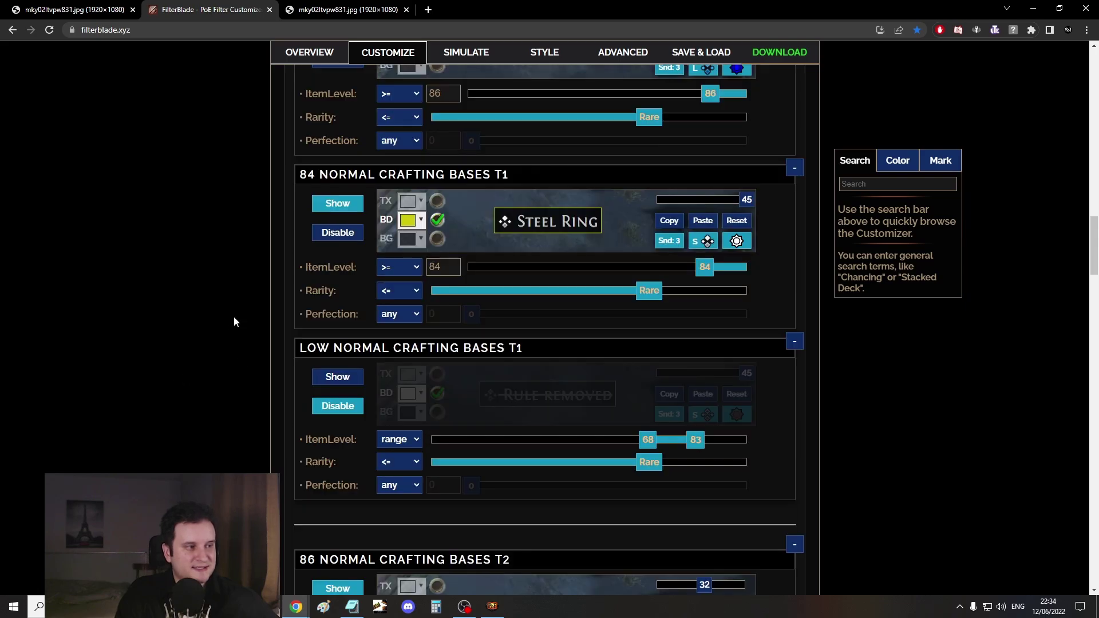
{"action": "left_click", "coordinate": [335, 244]}
Check the 86 Normal Crafting Bases T1 rule and the Early endgame harvest bases subsection, and collapse the Crafting section
{"action": "scroll", "coordinate": [228, 238], "scroll_direction": "up", "scroll_amount": 3}
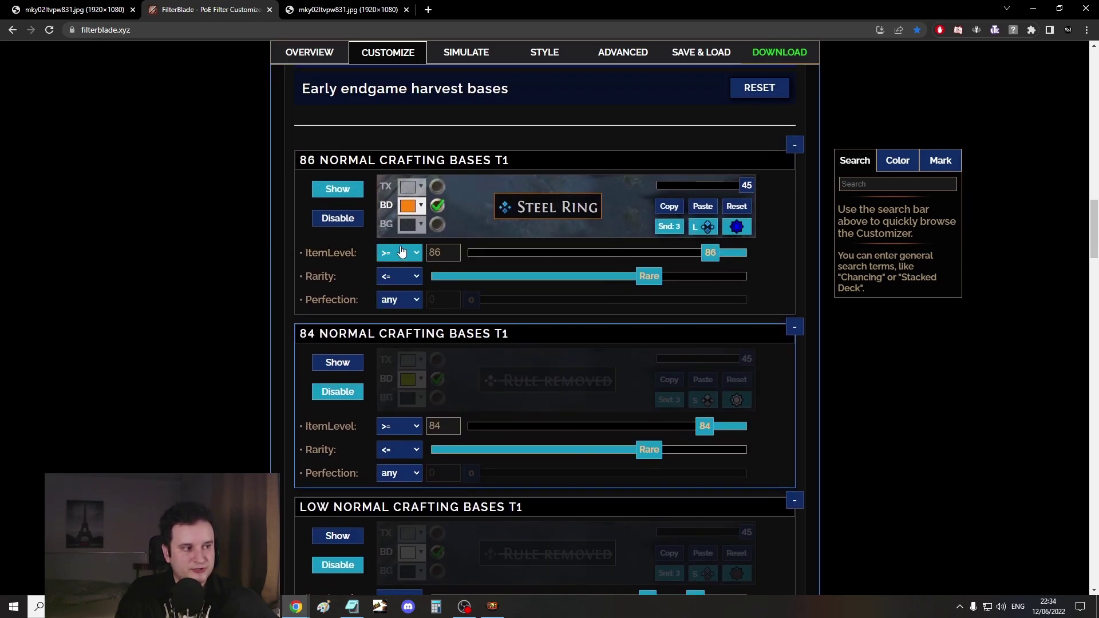
{"action": "scroll", "coordinate": [442, 252], "scroll_direction": "up", "scroll_amount": 4}
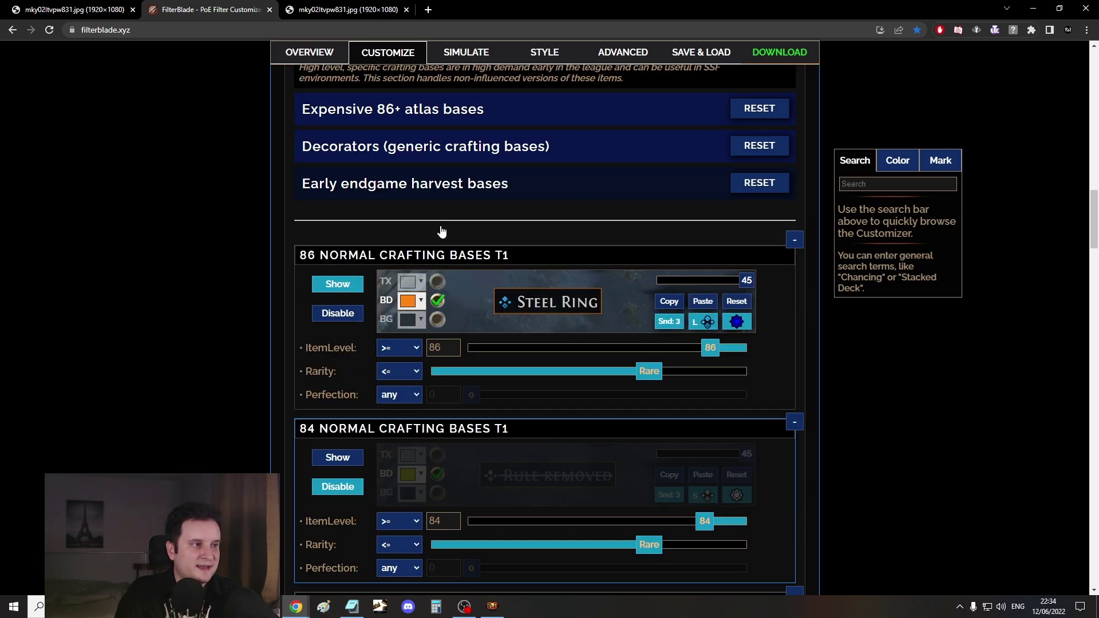
{"action": "left_click", "coordinate": [463, 282]}
{"action": "left_click", "coordinate": [463, 283]}
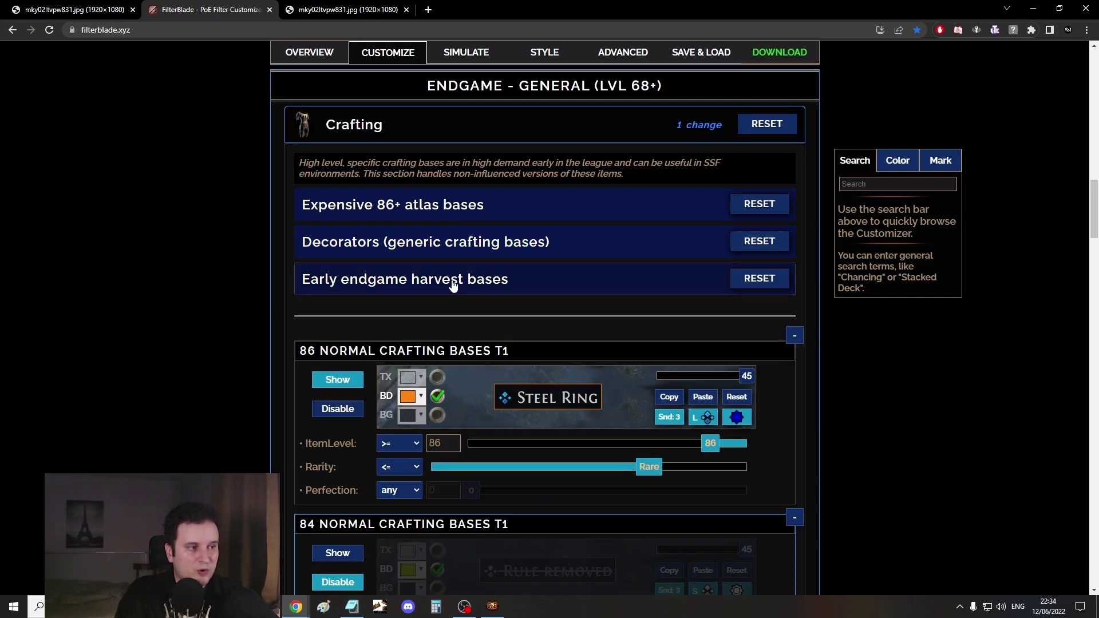
{"action": "scroll", "coordinate": [367, 241], "scroll_direction": "down", "scroll_amount": 2}
{"action": "scroll", "coordinate": [323, 260], "scroll_direction": "up", "scroll_amount": 2}
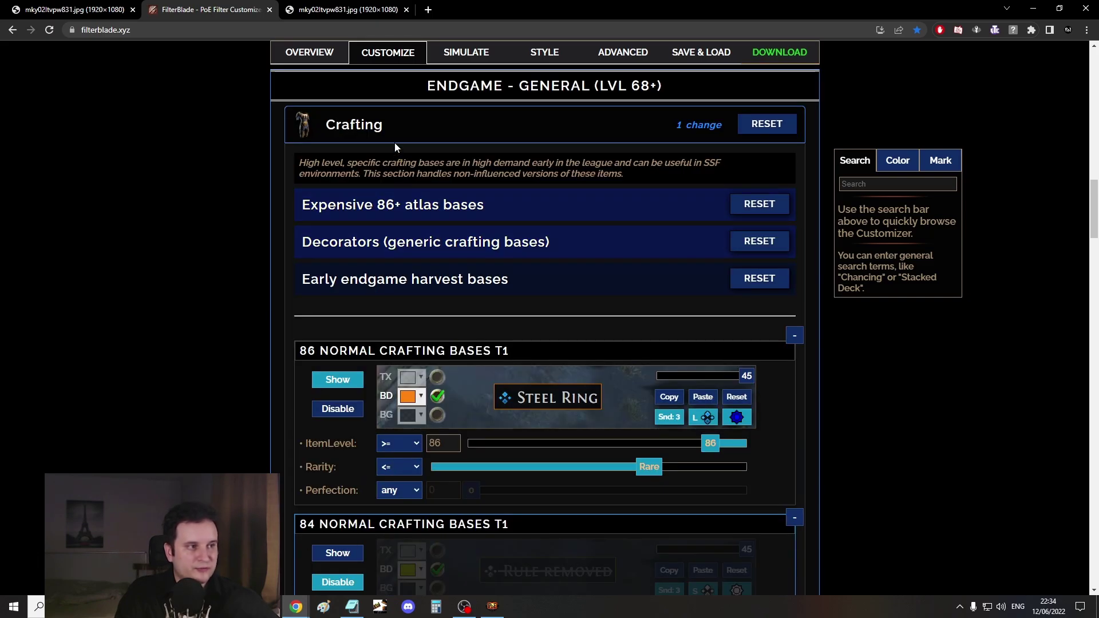
{"action": "left_click", "coordinate": [396, 130]}
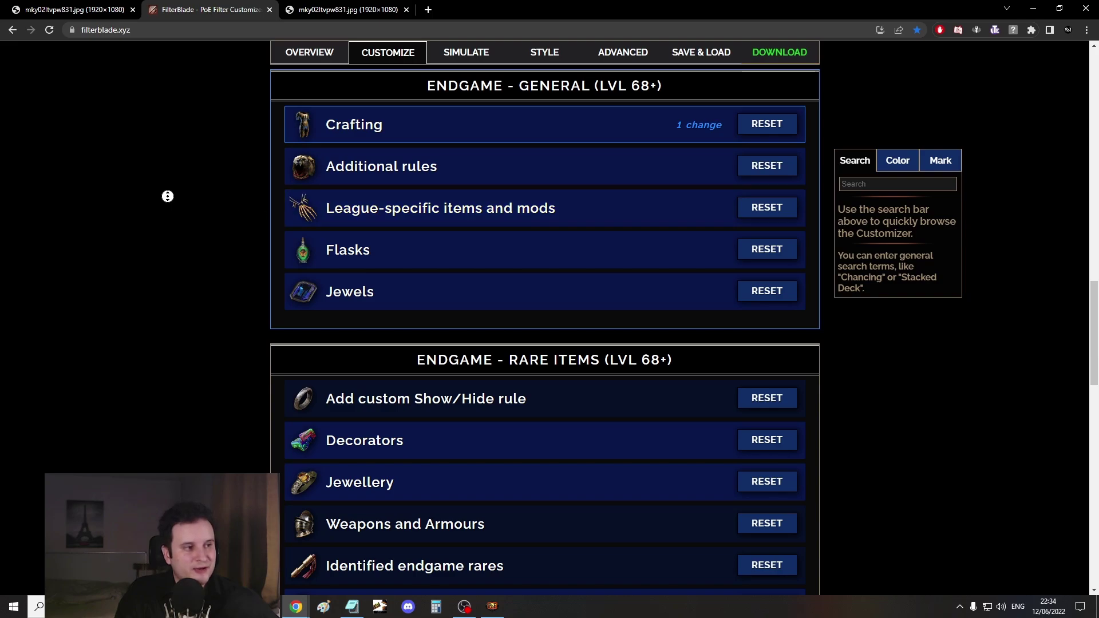
Check which subsections Additional rules contains under Endgame - General, and collapse it again
{"action": "left_click", "coordinate": [420, 163]}
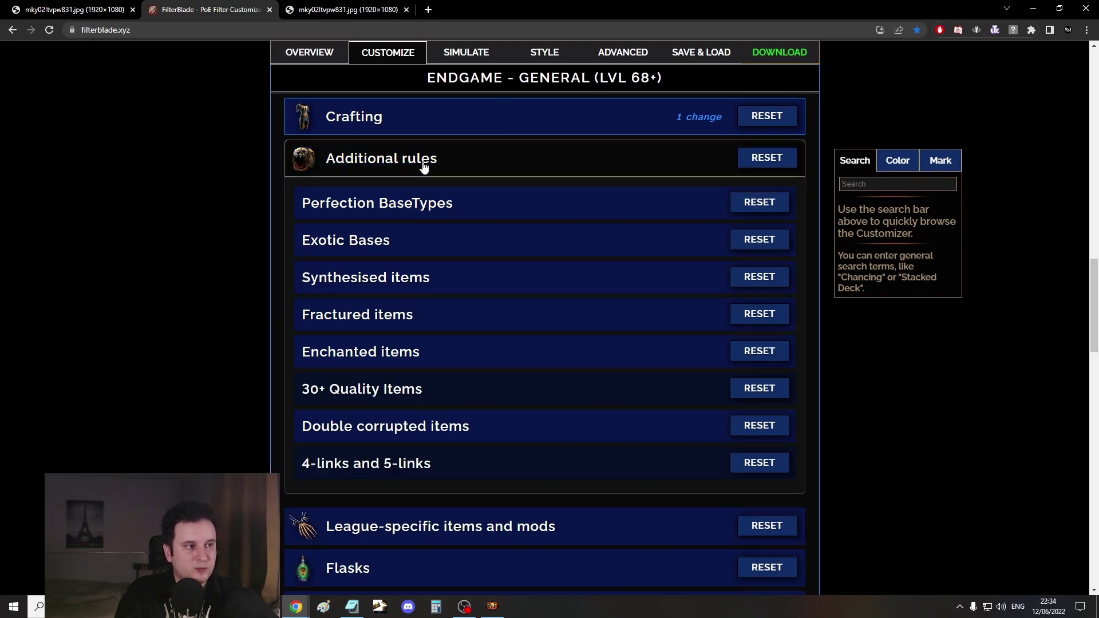
{"action": "left_click", "coordinate": [423, 167]}
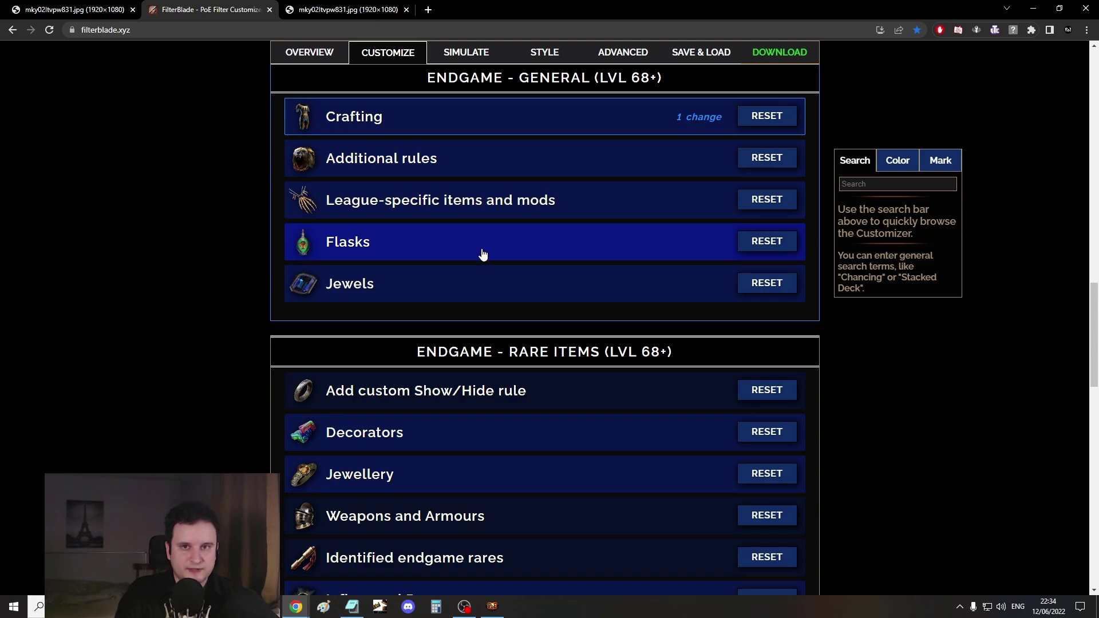
{"action": "scroll", "coordinate": [270, 277], "scroll_direction": "down", "scroll_amount": 1}
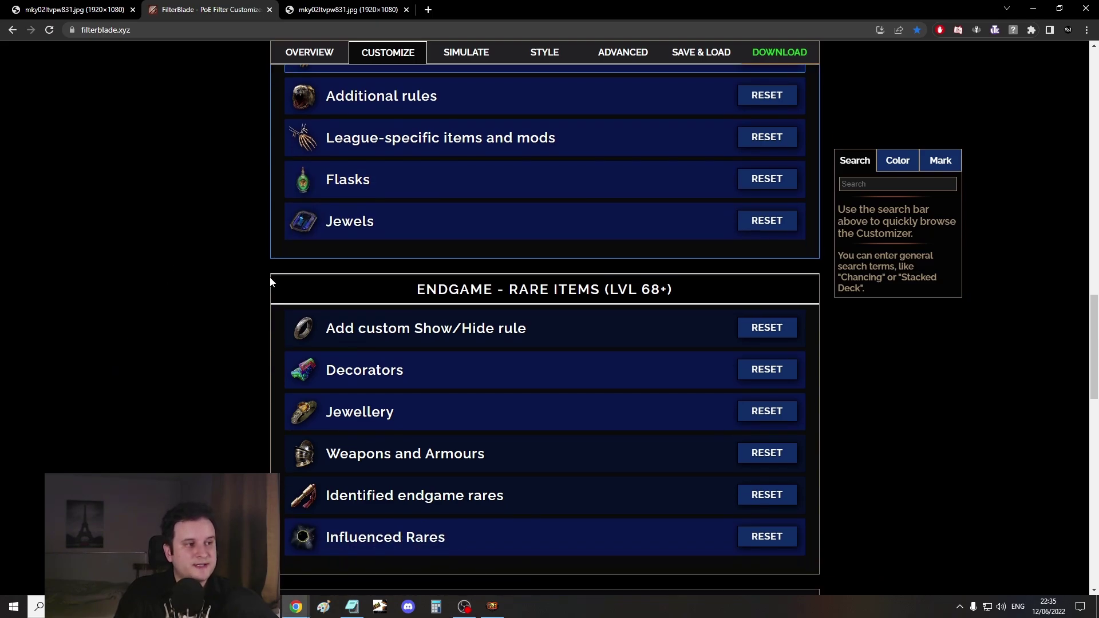
Open Jewels under Endgame - General, review the Magic Jewels and Rare Jewels rules in Normal Jewels, and collapse that subsection
{"action": "left_click", "coordinate": [422, 239]}
{"action": "scroll", "coordinate": [191, 189], "scroll_direction": "down", "scroll_amount": 2}
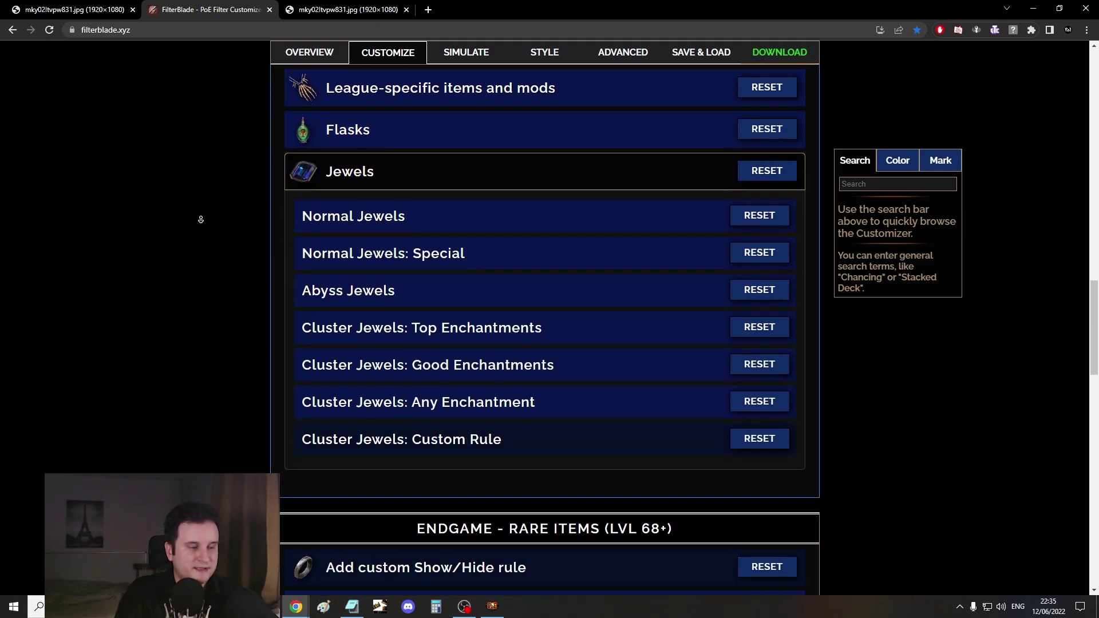
{"action": "left_click", "coordinate": [340, 175]}
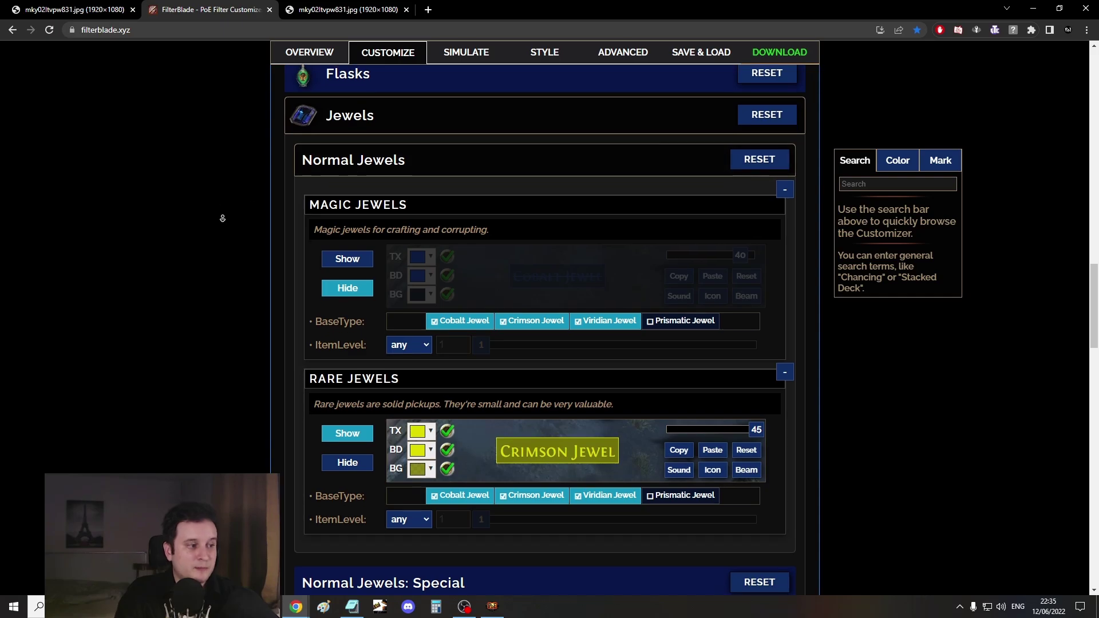
{"action": "scroll", "coordinate": [221, 216], "scroll_direction": "down", "scroll_amount": 2}
{"action": "mouse_move", "coordinate": [575, 341]}
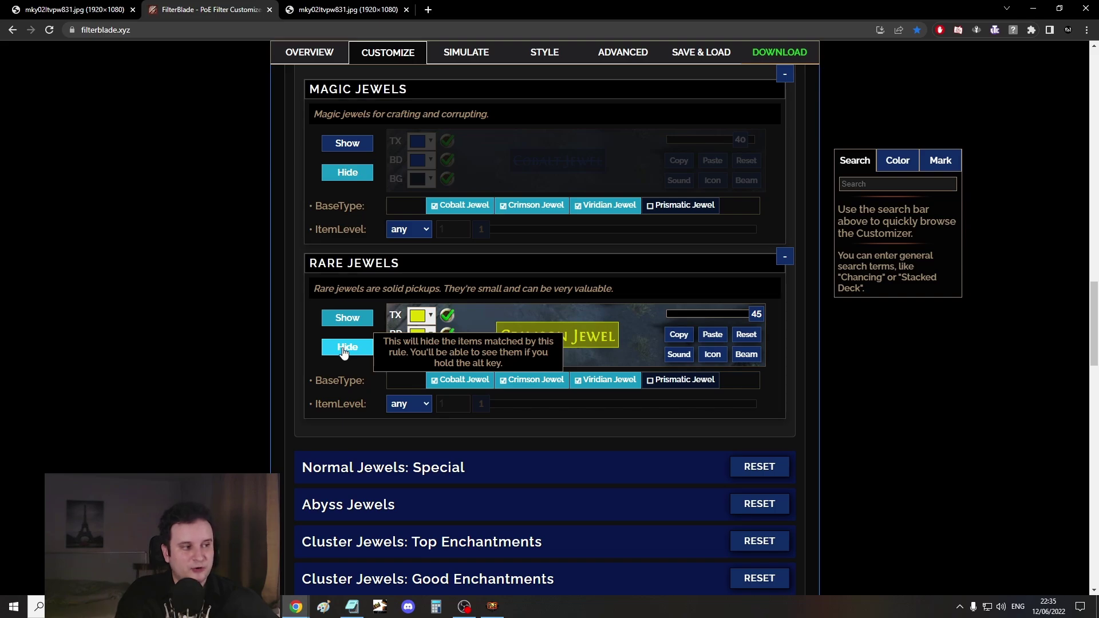
{"action": "scroll", "coordinate": [345, 283], "scroll_direction": "up", "scroll_amount": 4}
{"action": "left_click", "coordinate": [367, 241]}
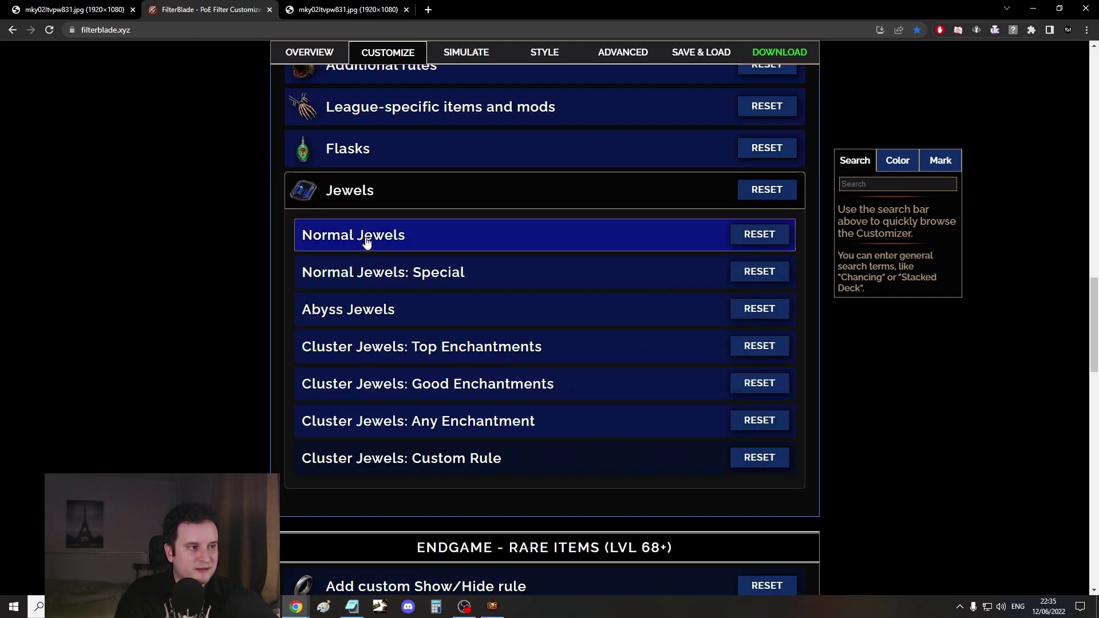
Examine the T1 rules in Cluster Jewels: Top Enchantments, including their enchants and item levels, and collapse the subsection
{"action": "scroll", "coordinate": [235, 283], "scroll_direction": "down", "scroll_amount": 3}
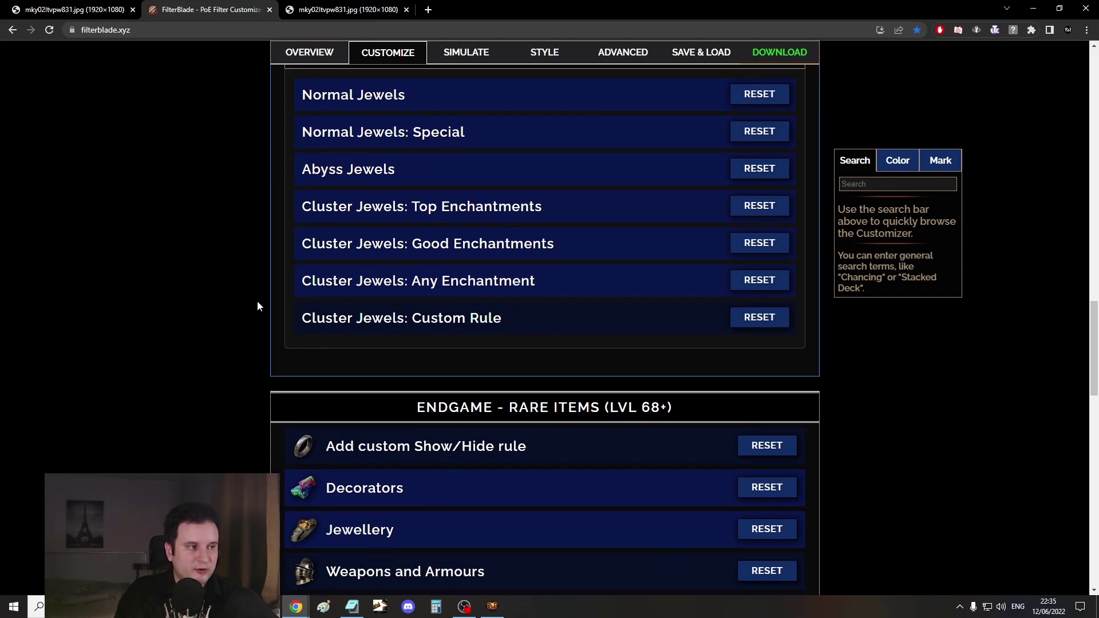
{"action": "left_click", "coordinate": [325, 319]}
{"action": "scroll", "coordinate": [193, 190], "scroll_direction": "down", "scroll_amount": 5}
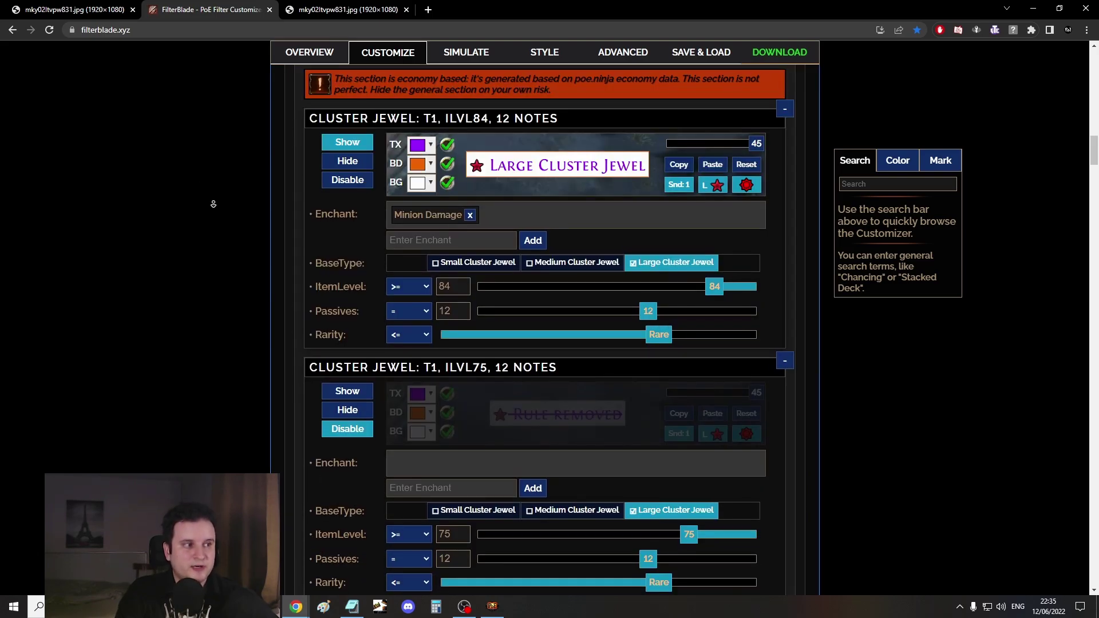
{"action": "scroll", "coordinate": [213, 203], "scroll_direction": "down", "scroll_amount": 1}
{"action": "scroll", "coordinate": [321, 209], "scroll_direction": "up", "scroll_amount": 2}
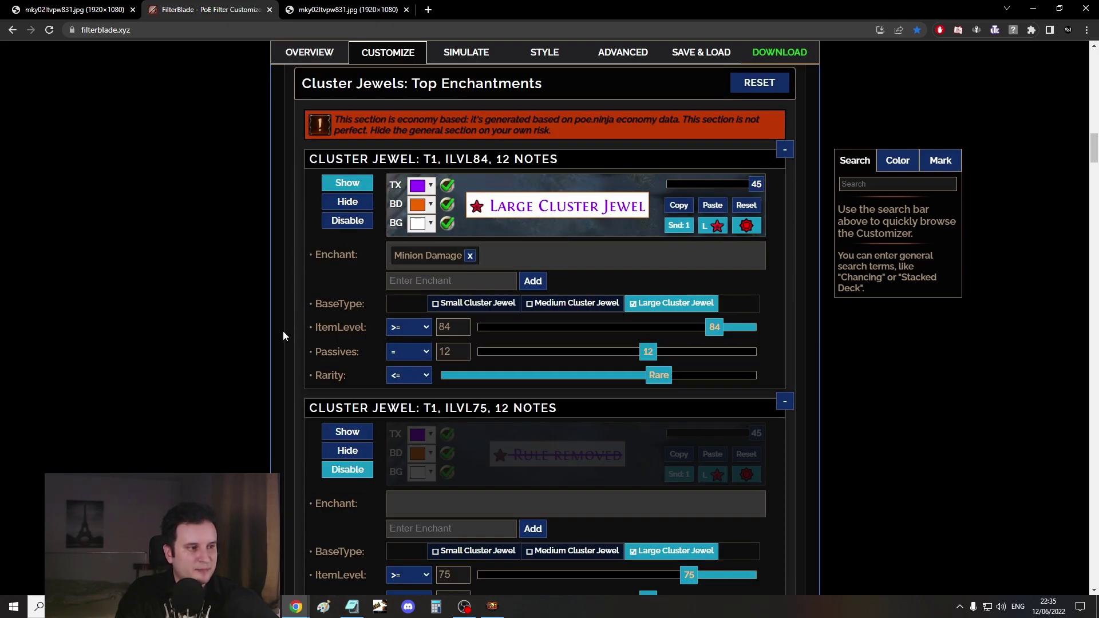
{"action": "scroll", "coordinate": [239, 362], "scroll_direction": "down", "scroll_amount": 1}
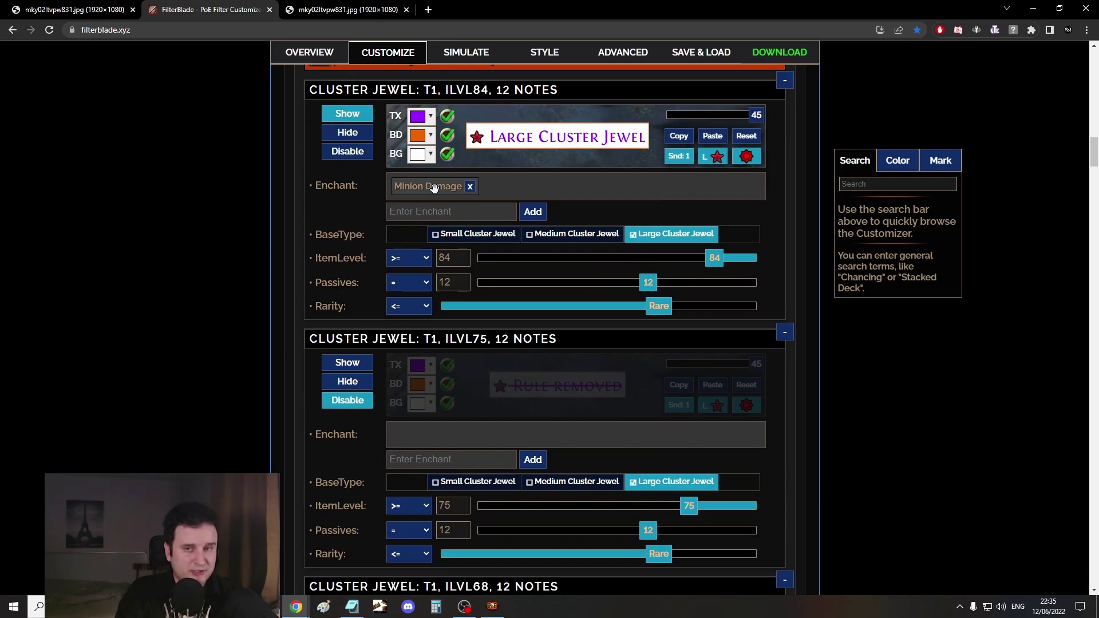
{"action": "scroll", "coordinate": [195, 267], "scroll_direction": "down", "scroll_amount": 1}
{"action": "scroll", "coordinate": [196, 267], "scroll_direction": "down", "scroll_amount": 7}
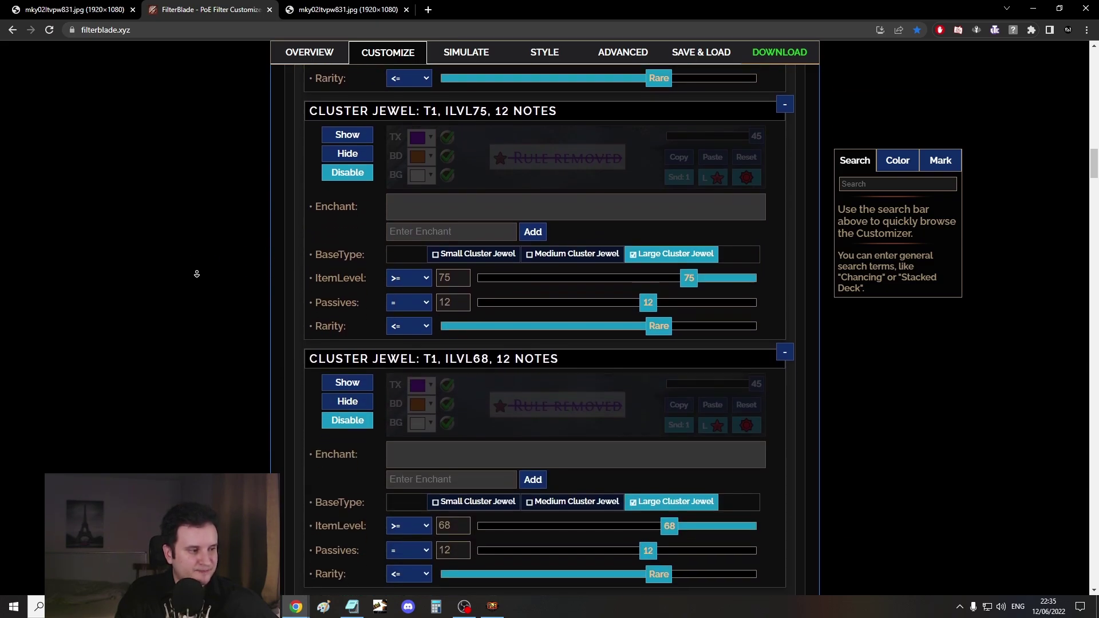
{"action": "scroll", "coordinate": [208, 238], "scroll_direction": "up", "scroll_amount": 4}
{"action": "scroll", "coordinate": [220, 157], "scroll_direction": "up", "scroll_amount": 8}
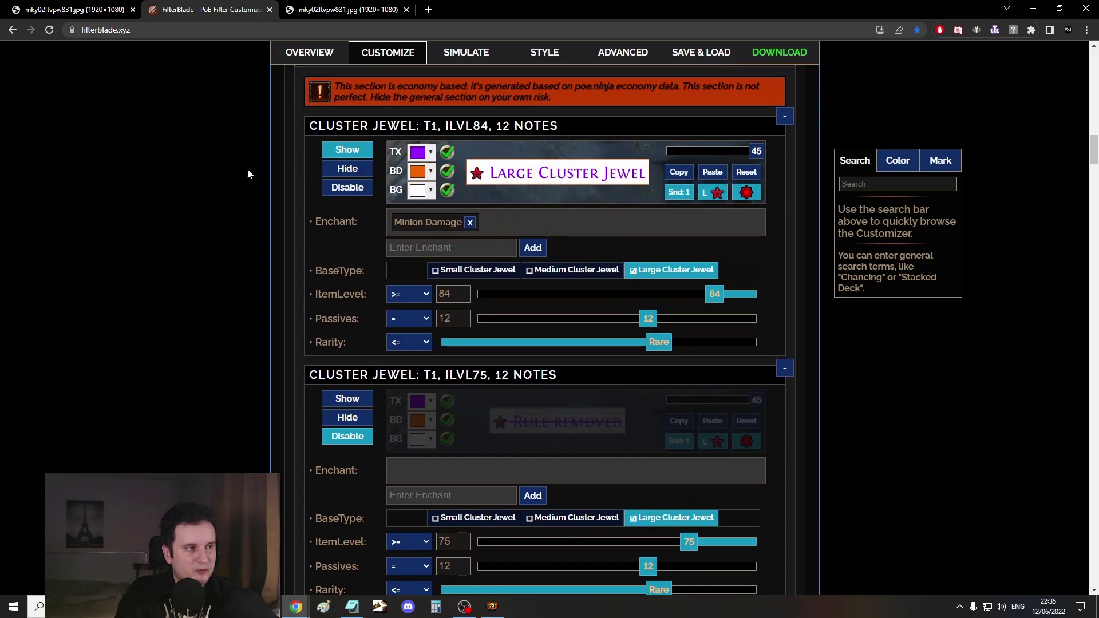
{"action": "left_click", "coordinate": [437, 250]}
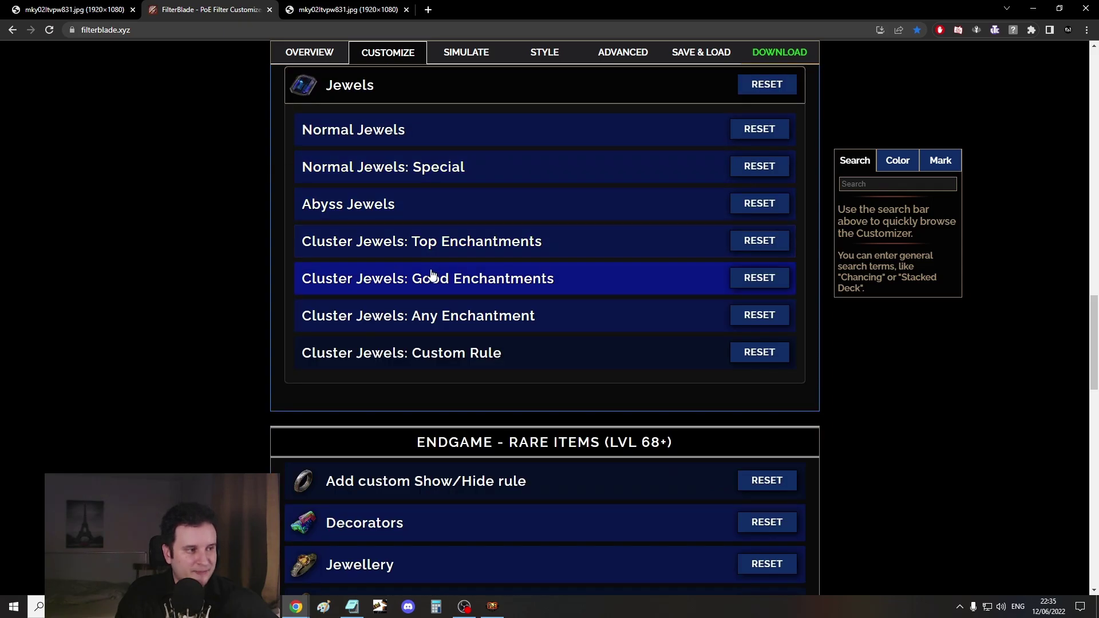
Examine the T2 large cluster jewel rules in Cluster Jewels: Good Enchantments, and collapse the Jewels section
{"action": "left_click", "coordinate": [432, 277]}
{"action": "scroll", "coordinate": [210, 270], "scroll_direction": "down", "scroll_amount": 1}
{"action": "scroll", "coordinate": [210, 270], "scroll_direction": "down", "scroll_amount": 4}
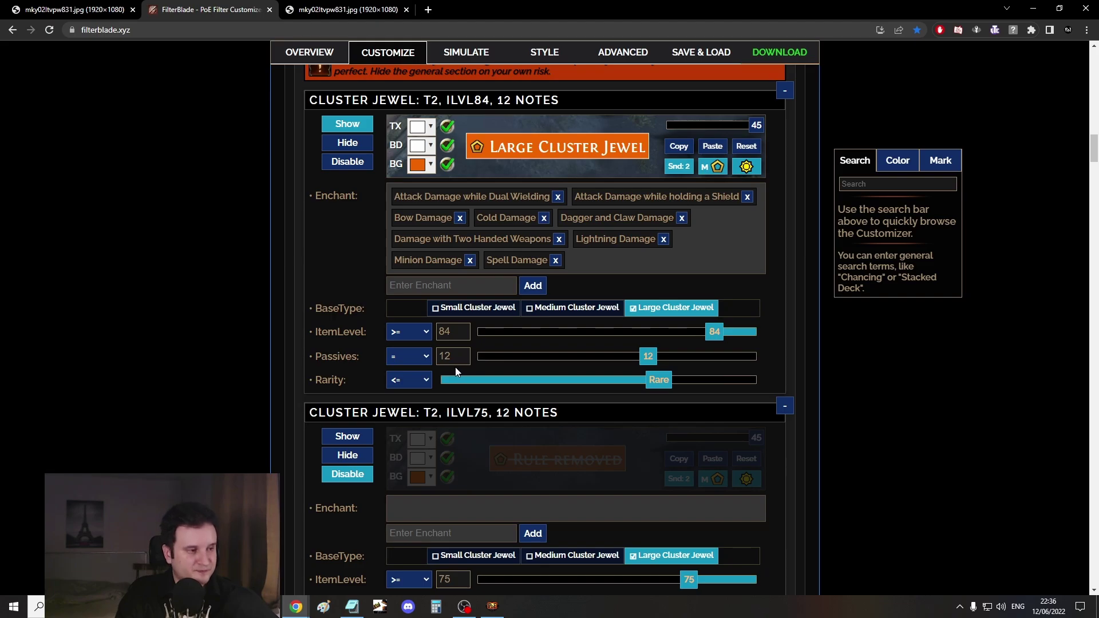
{"action": "scroll", "coordinate": [282, 254], "scroll_direction": "up", "scroll_amount": 3}
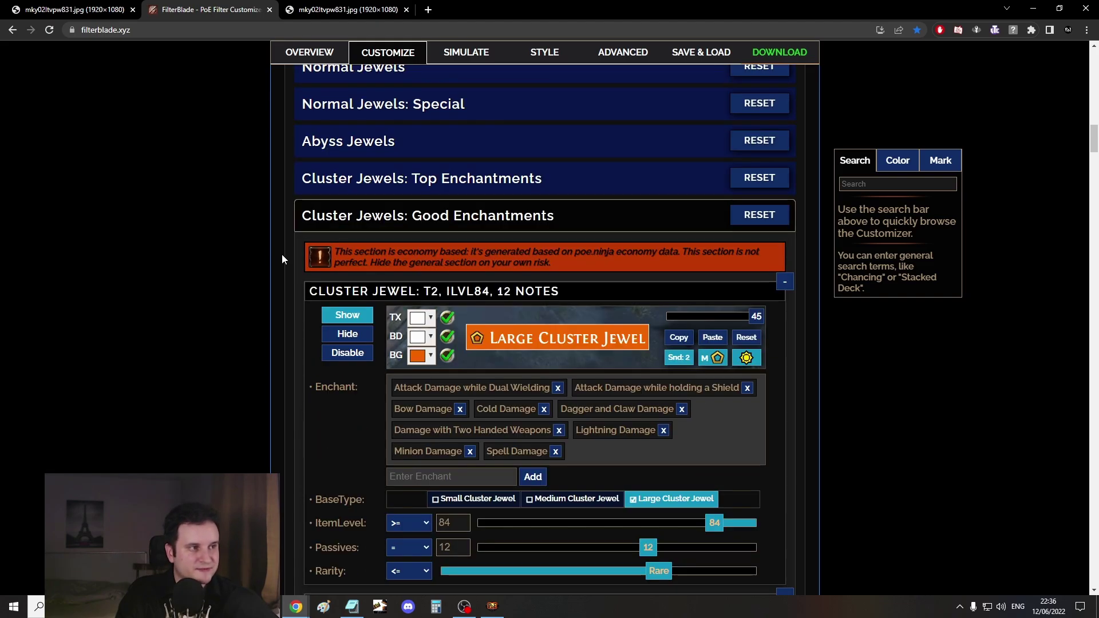
{"action": "scroll", "coordinate": [204, 223], "scroll_direction": "down", "scroll_amount": 6}
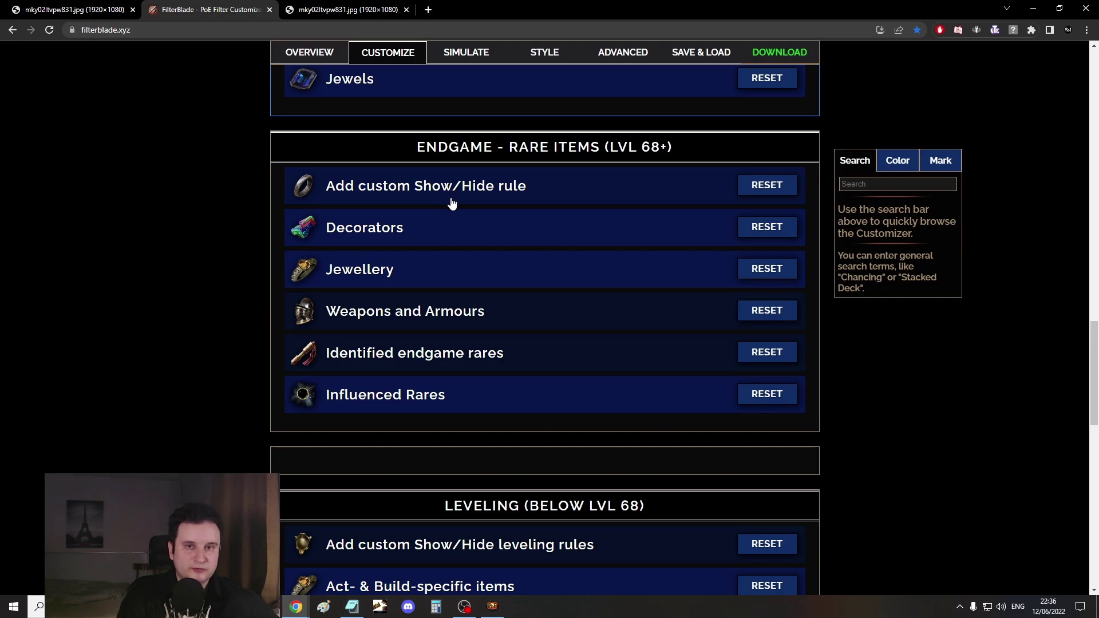
Check Add custom Show/Hide rule under Endgame - Rare Items, collapse it and open the Jewellery section
{"action": "left_click", "coordinate": [454, 201]}
{"action": "left_click", "coordinate": [447, 204]}
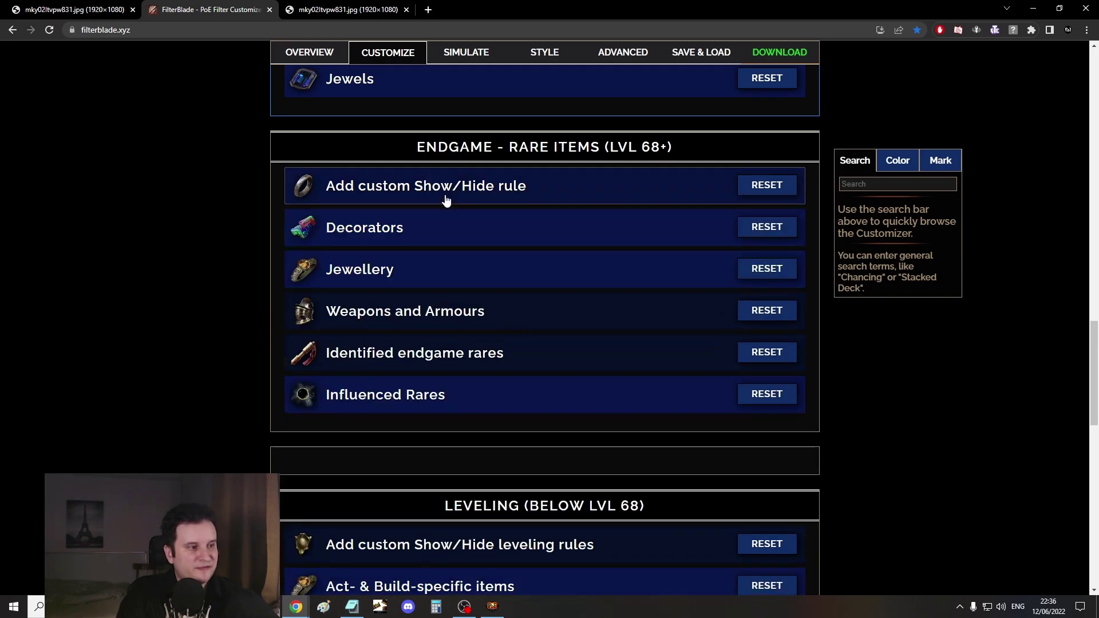
{"action": "left_click", "coordinate": [413, 273]}
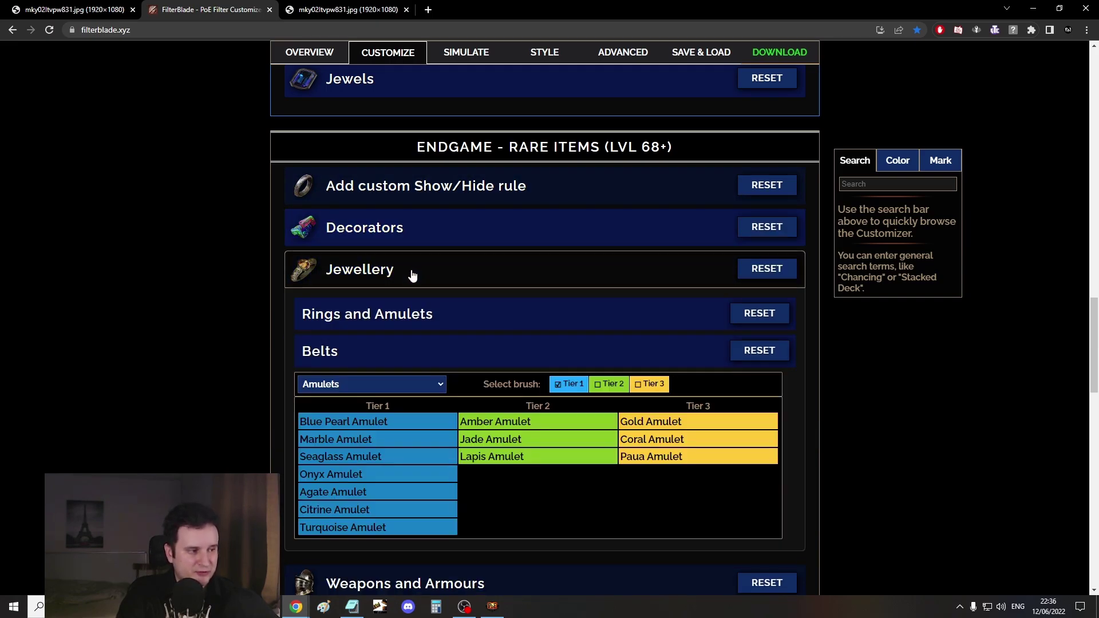
{"action": "scroll", "coordinate": [189, 275], "scroll_direction": "down", "scroll_amount": 3}
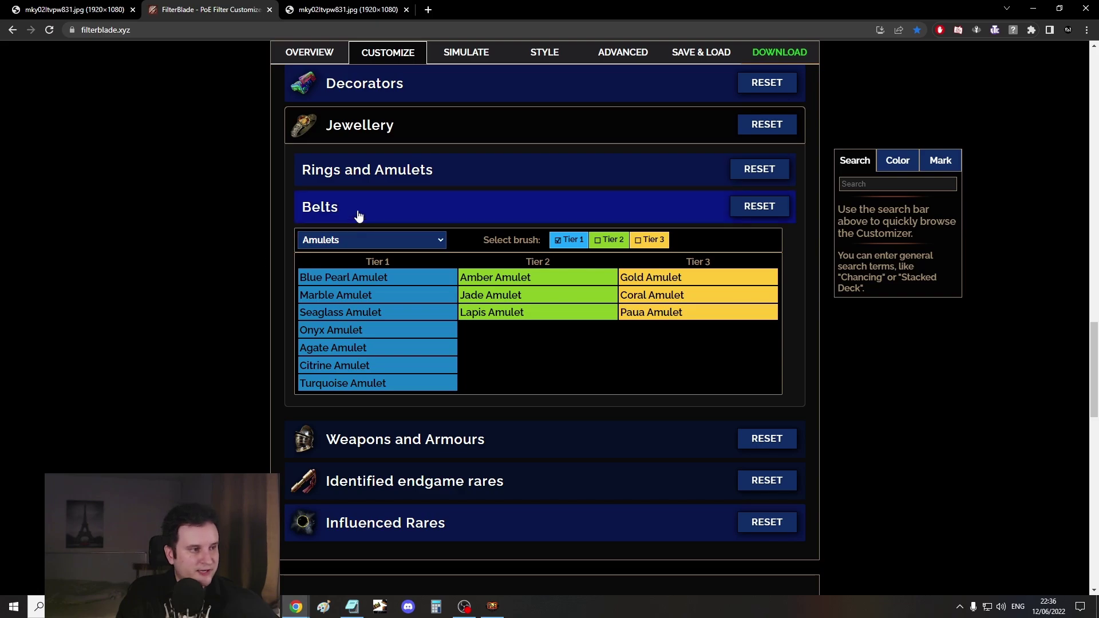
Review the Rings and Amulets tier rules and the Belts rules in Jewellery, collapsing each subsection again
{"action": "left_click", "coordinate": [387, 175]}
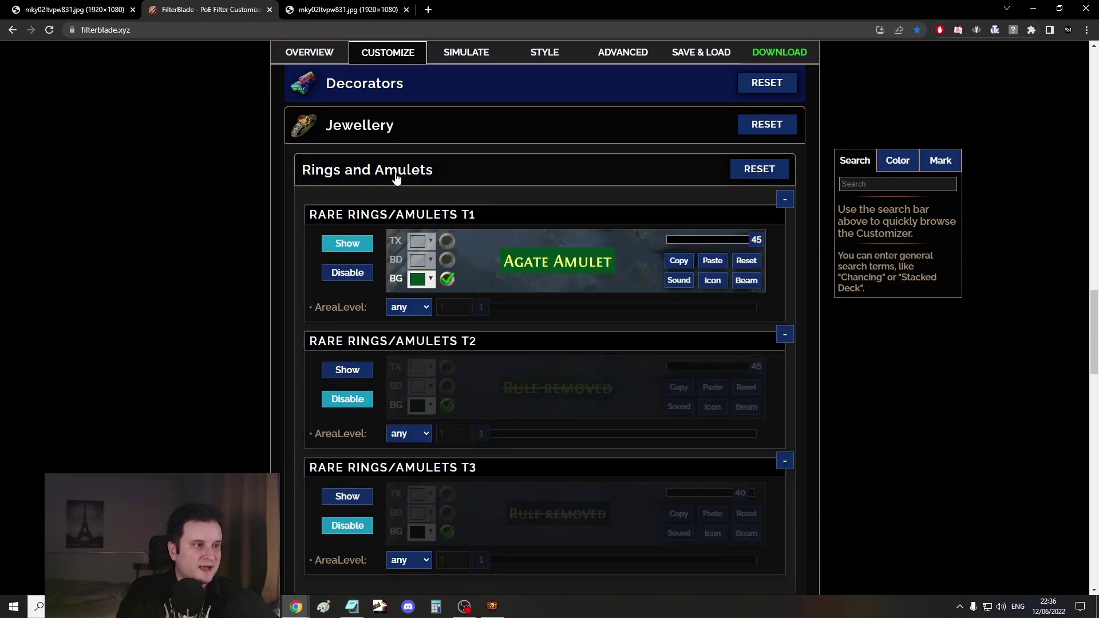
{"action": "scroll", "coordinate": [518, 370], "scroll_direction": "down", "scroll_amount": 2}
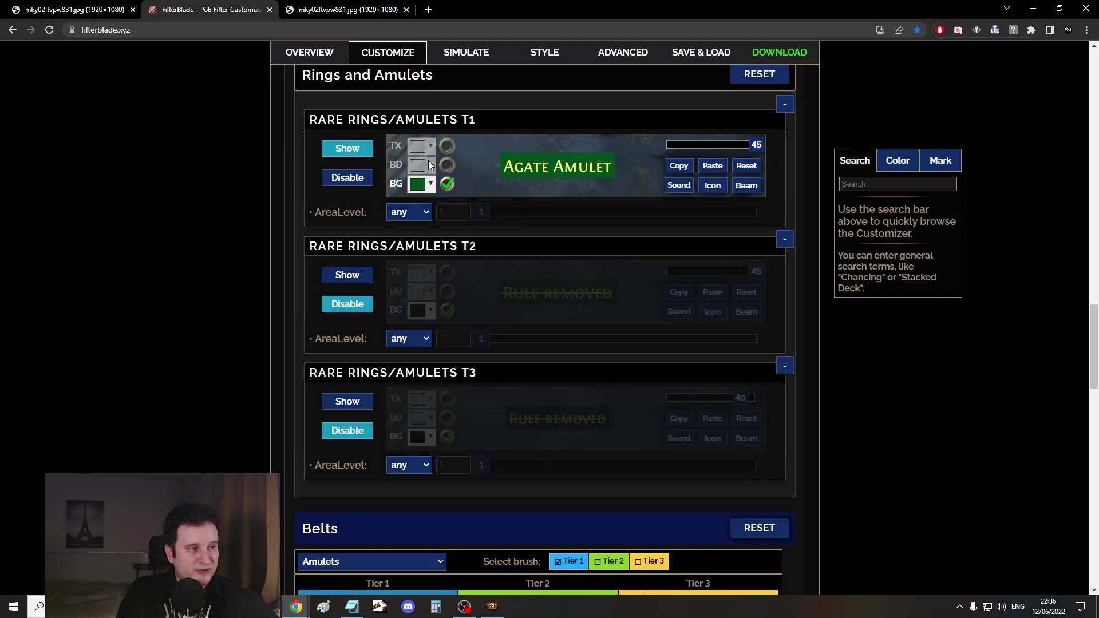
{"action": "scroll", "coordinate": [421, 146], "scroll_direction": "up", "scroll_amount": 2}
{"action": "left_click", "coordinate": [400, 171]}
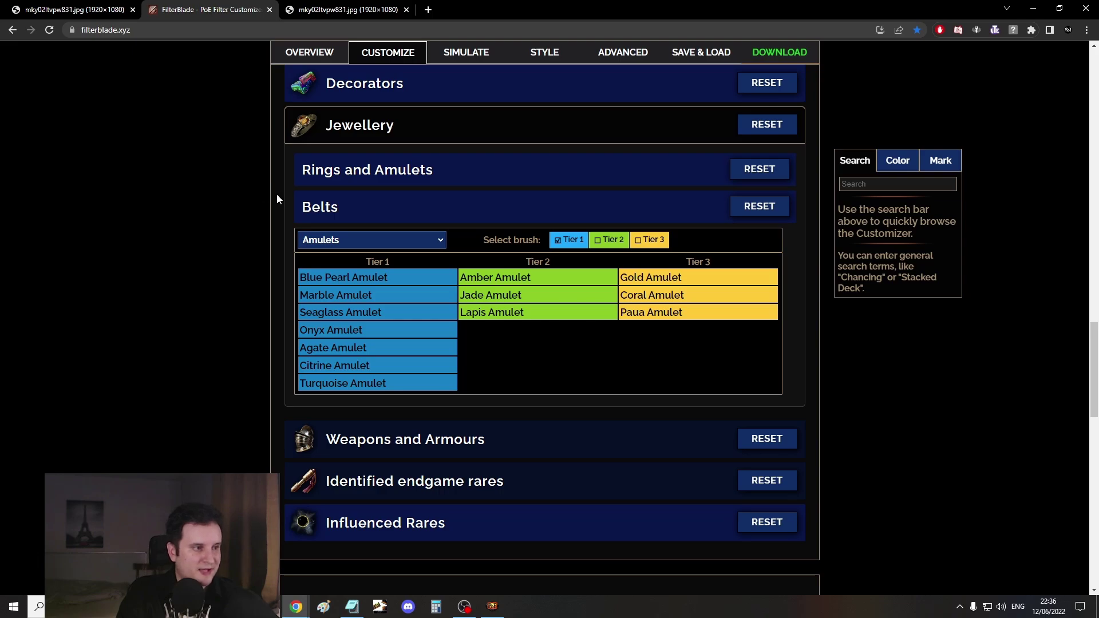
{"action": "left_click", "coordinate": [355, 215]}
{"action": "left_click", "coordinate": [358, 216]}
Look over the Leveling (below lvl 68) categories, and check and collapse Act- & Build-specific items
{"action": "scroll", "coordinate": [240, 229], "scroll_direction": "down", "scroll_amount": 2}
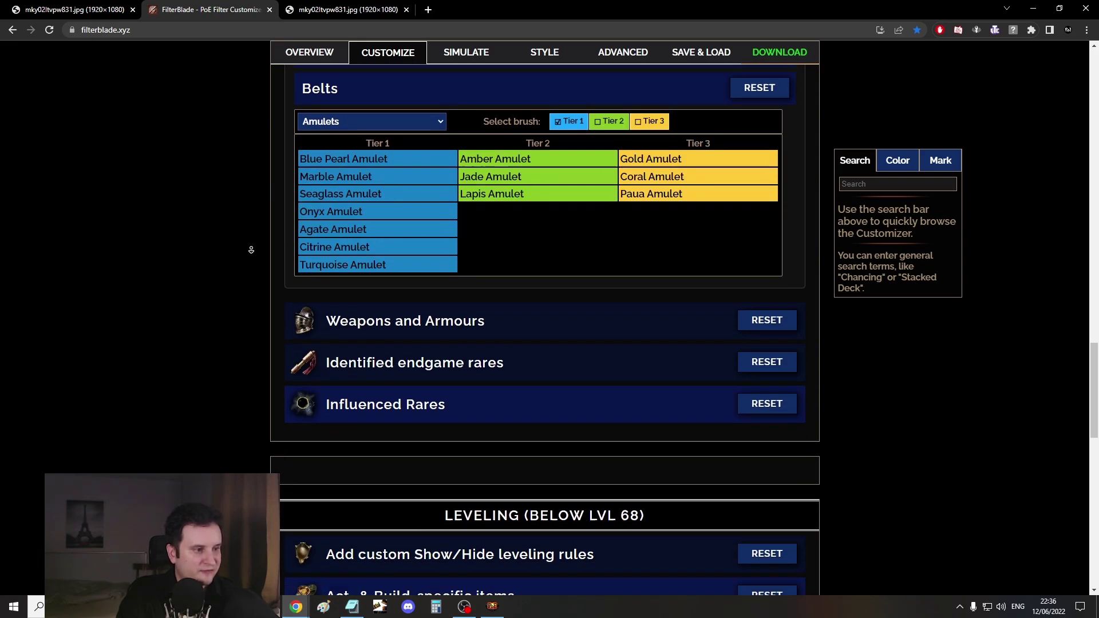
{"action": "scroll", "coordinate": [251, 249], "scroll_direction": "down", "scroll_amount": 4}
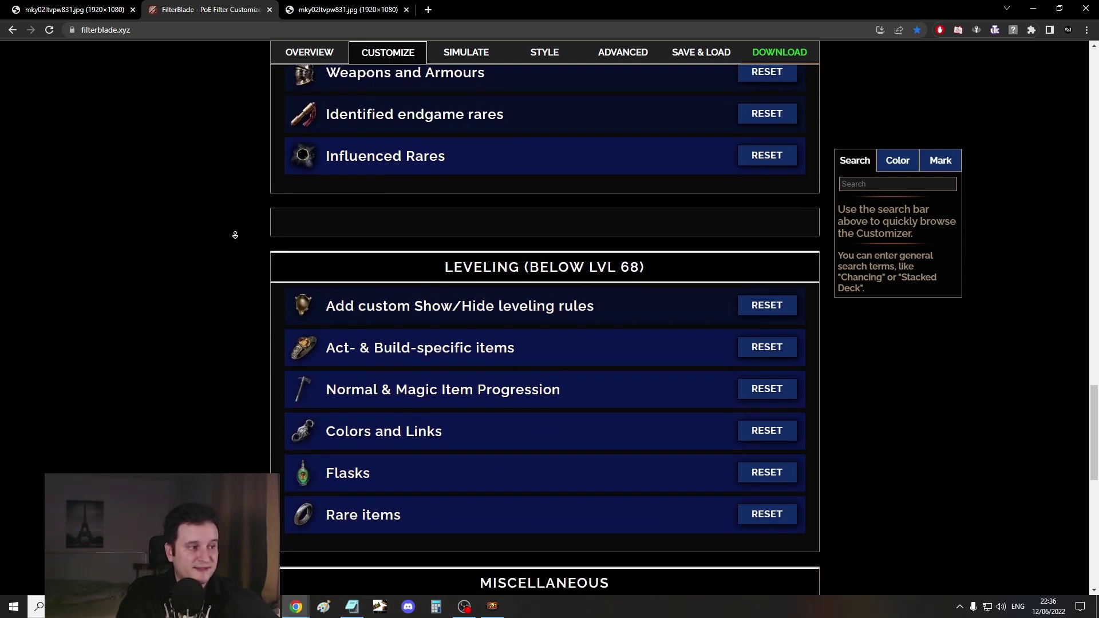
{"action": "scroll", "coordinate": [234, 235], "scroll_direction": "down", "scroll_amount": 1}
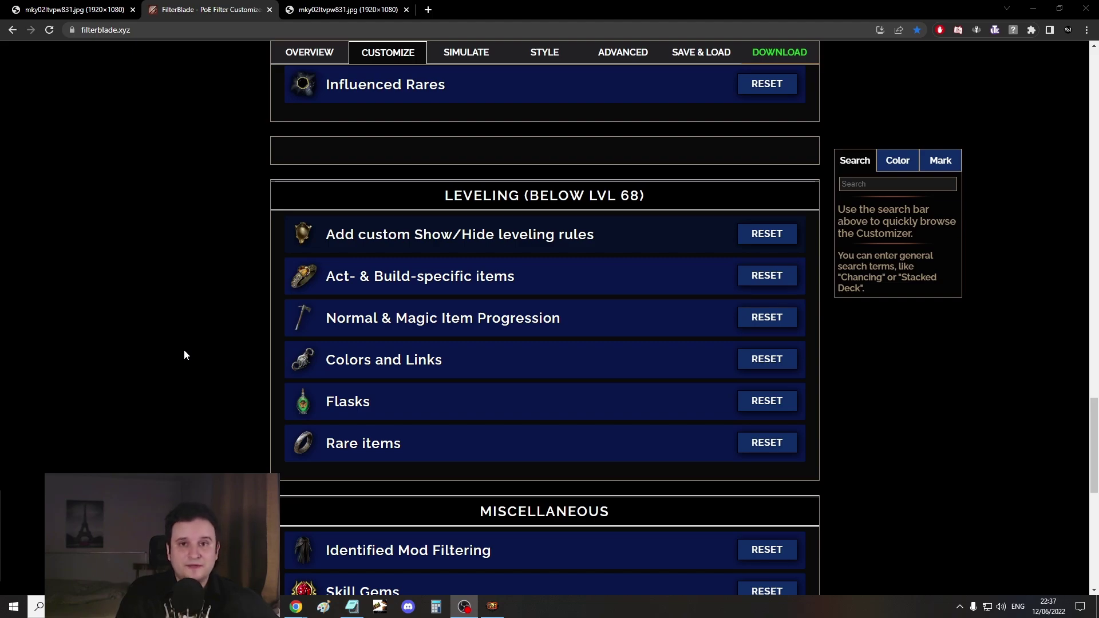
{"action": "scroll", "coordinate": [214, 229], "scroll_direction": "down", "scroll_amount": 1}
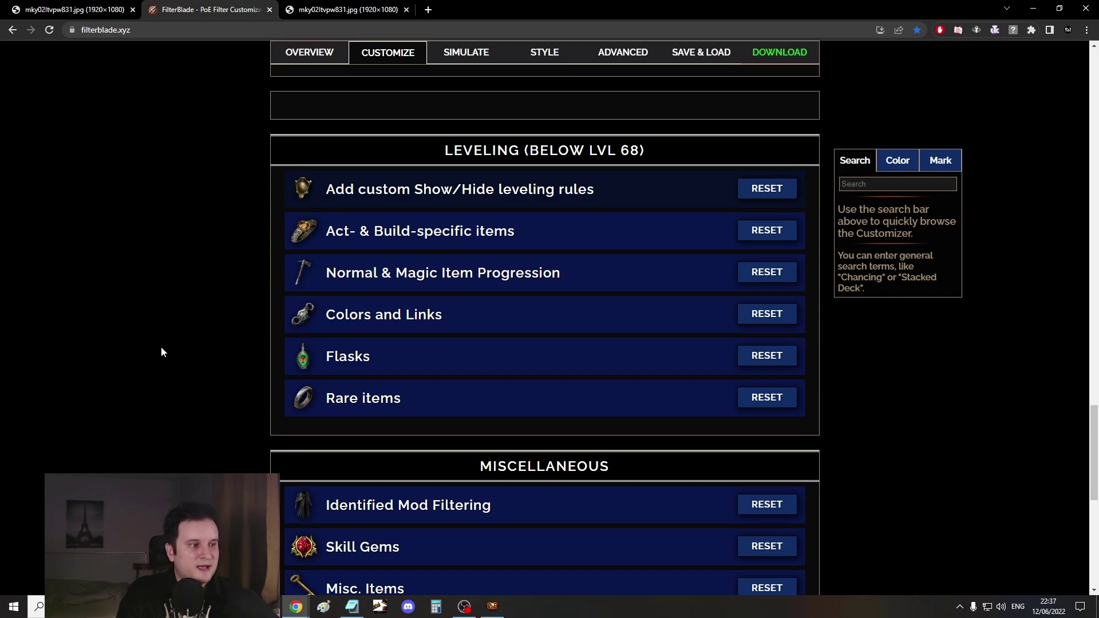
{"action": "middle_click", "coordinate": [195, 305]}
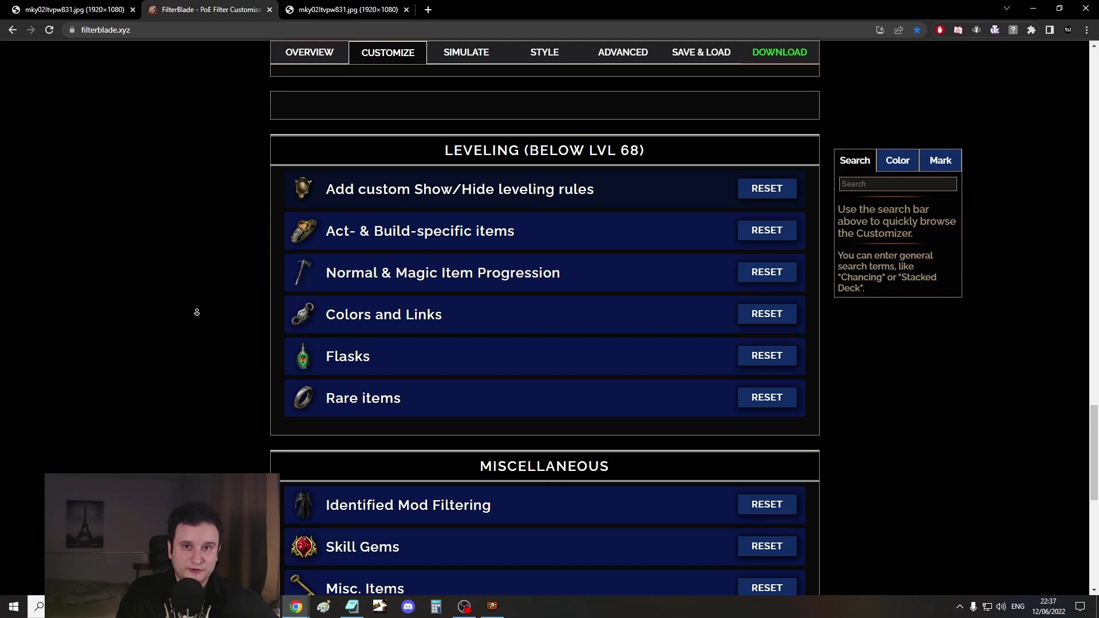
{"action": "left_click", "coordinate": [458, 221]}
{"action": "left_click", "coordinate": [459, 216]}
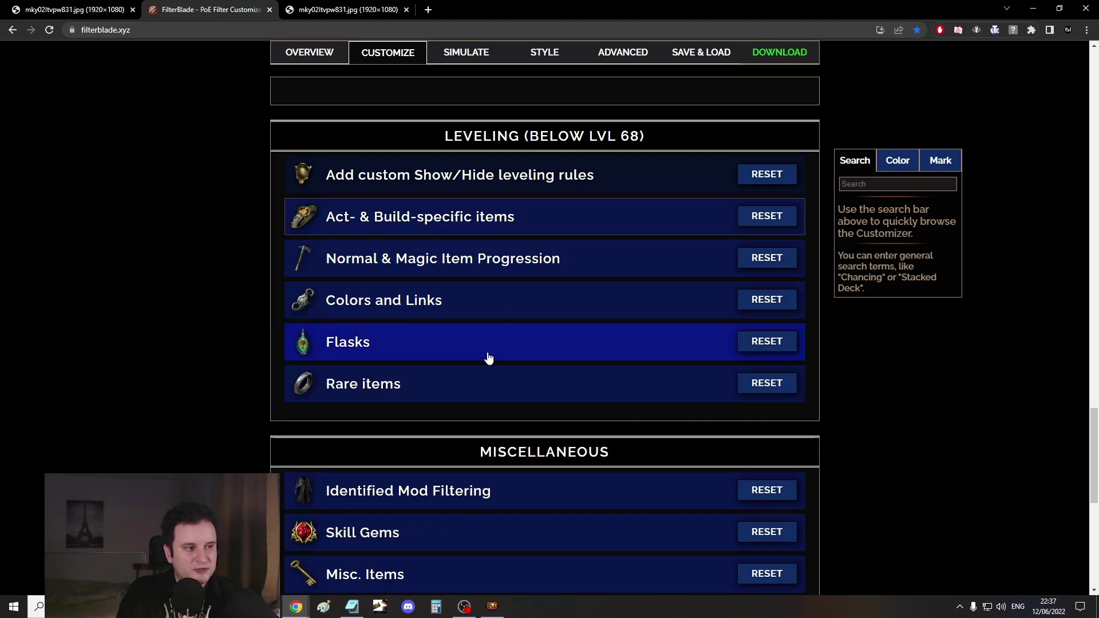
Go to the filter's Overview to check its strictness and style settings, and open the presets
{"action": "scroll", "coordinate": [198, 419], "scroll_direction": "up", "scroll_amount": 15}
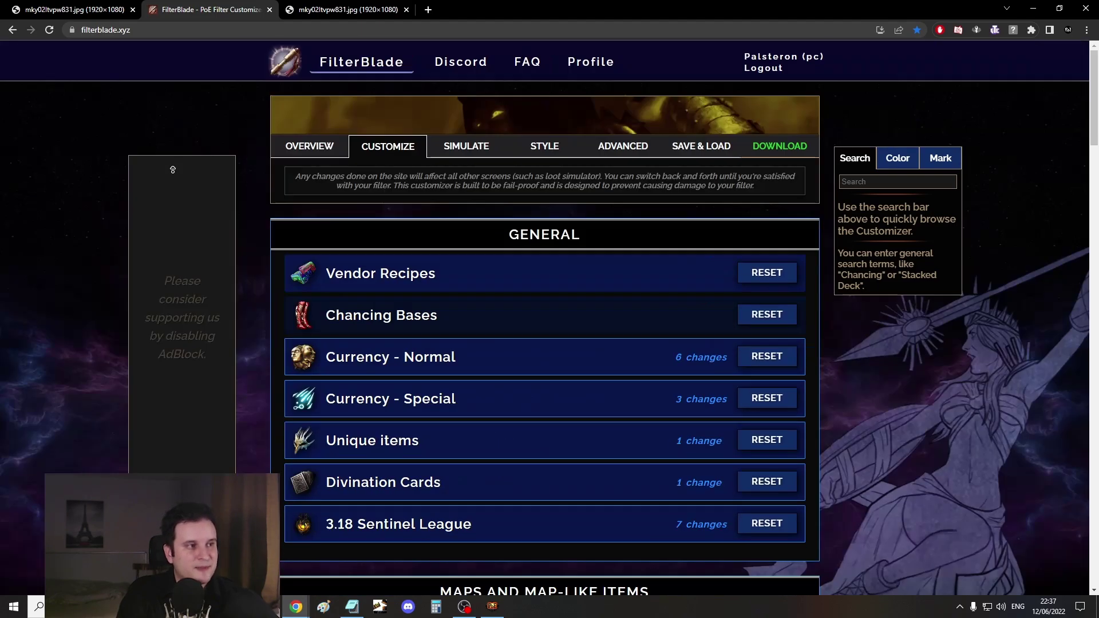
{"action": "left_click", "coordinate": [302, 149]}
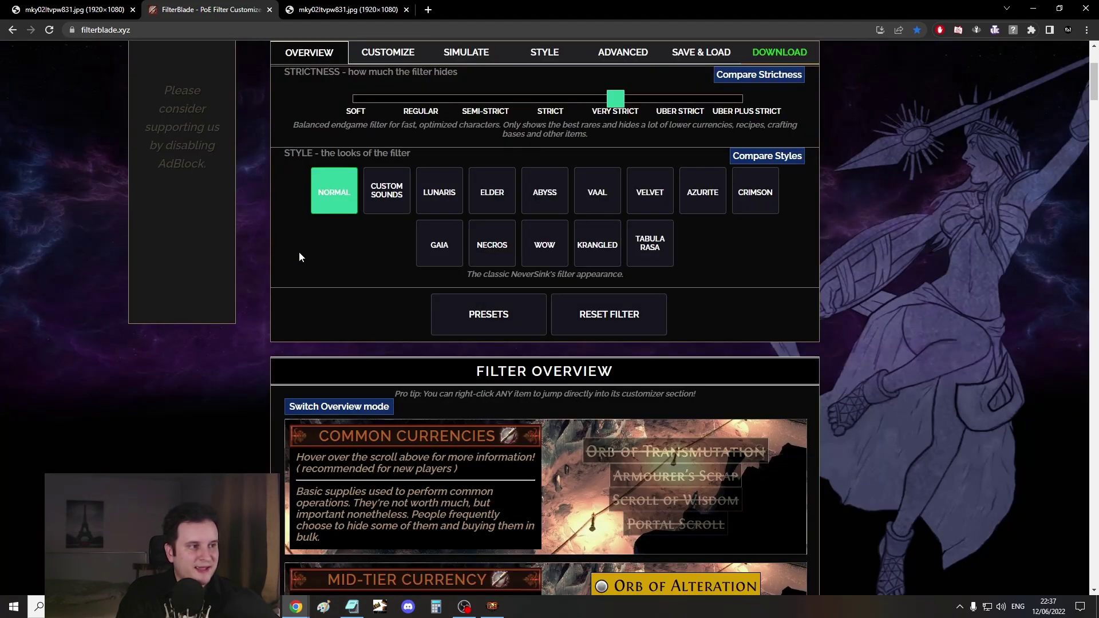
{"action": "left_click", "coordinate": [476, 316]}
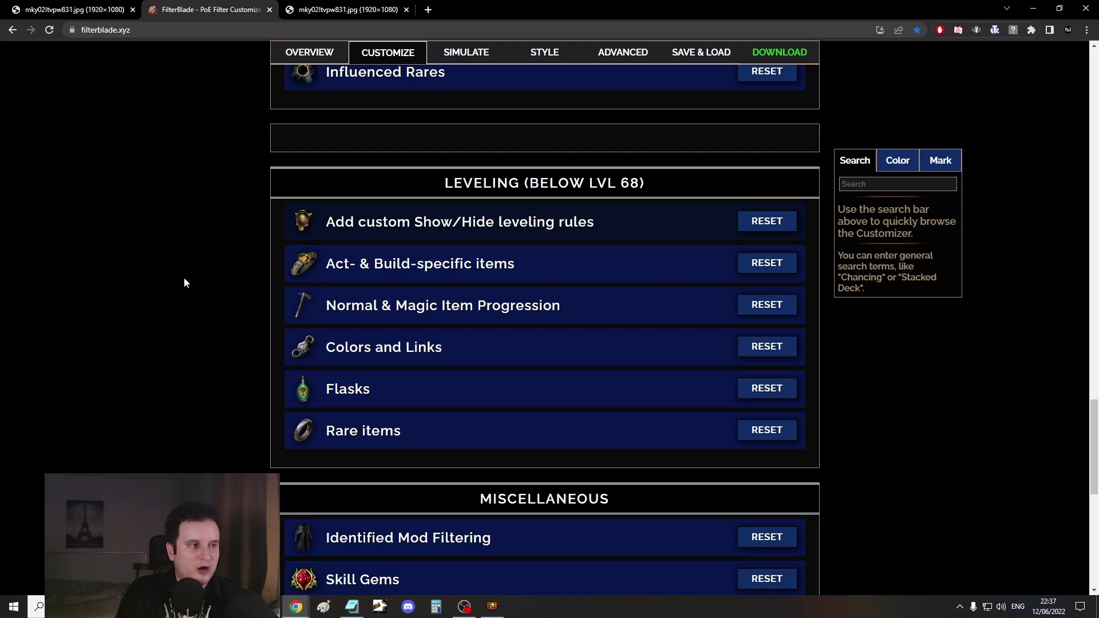
Open Skill Gems under Miscellaneous, look over its gem subsections, and return to the start of the customizer
{"action": "scroll", "coordinate": [186, 287], "scroll_direction": "down", "scroll_amount": 5}
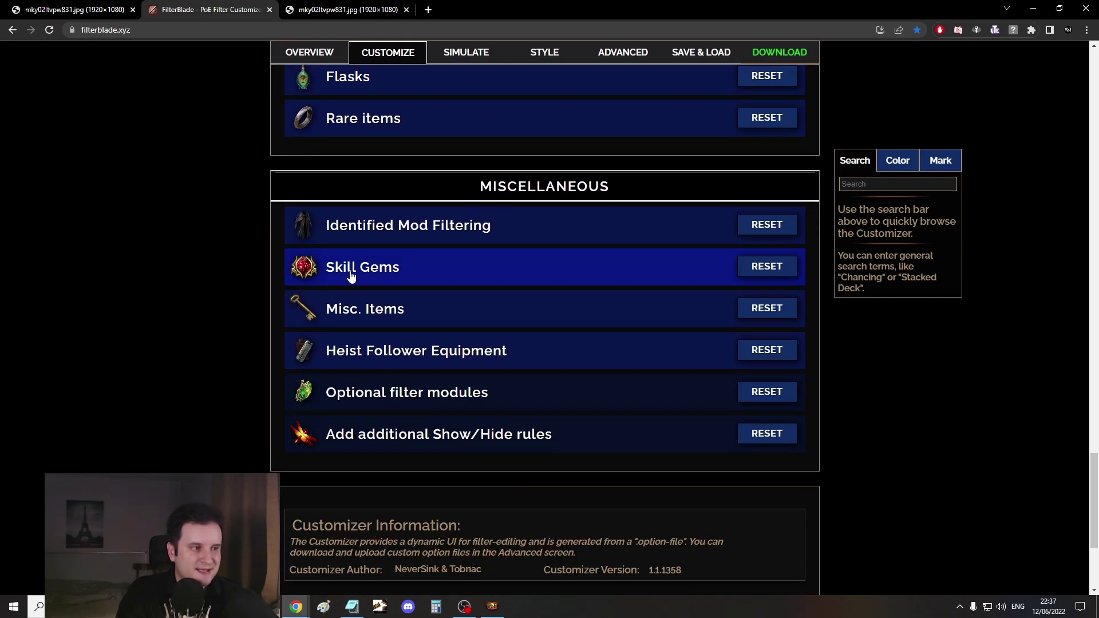
{"action": "left_click", "coordinate": [351, 275]}
{"action": "scroll", "coordinate": [197, 298], "scroll_direction": "down", "scroll_amount": 6}
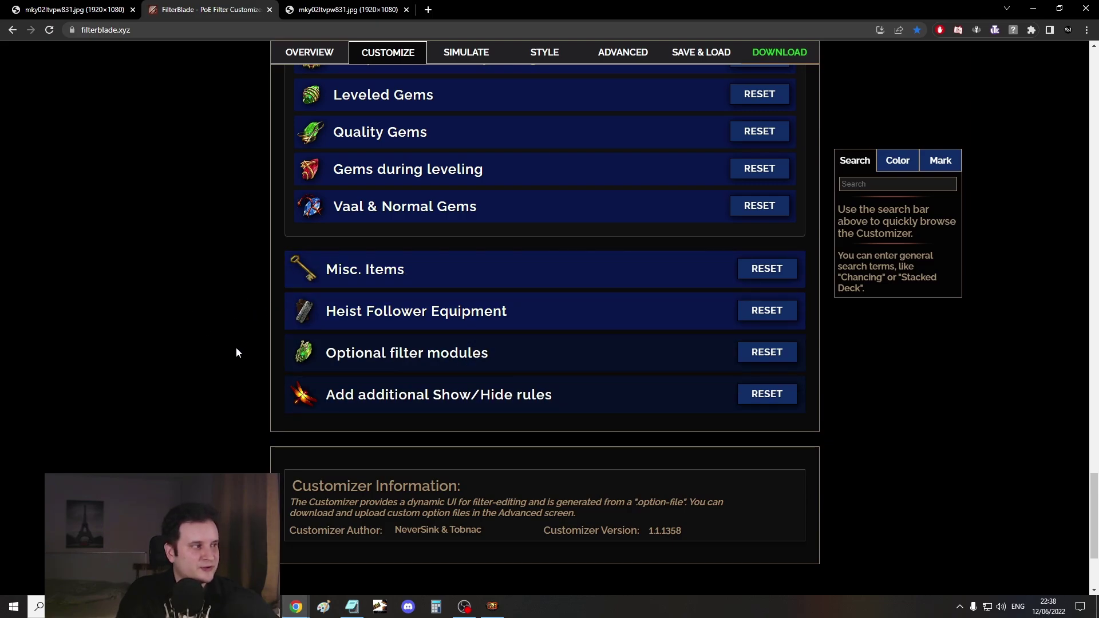
{"action": "scroll", "coordinate": [253, 188], "scroll_direction": "up", "scroll_amount": 15}
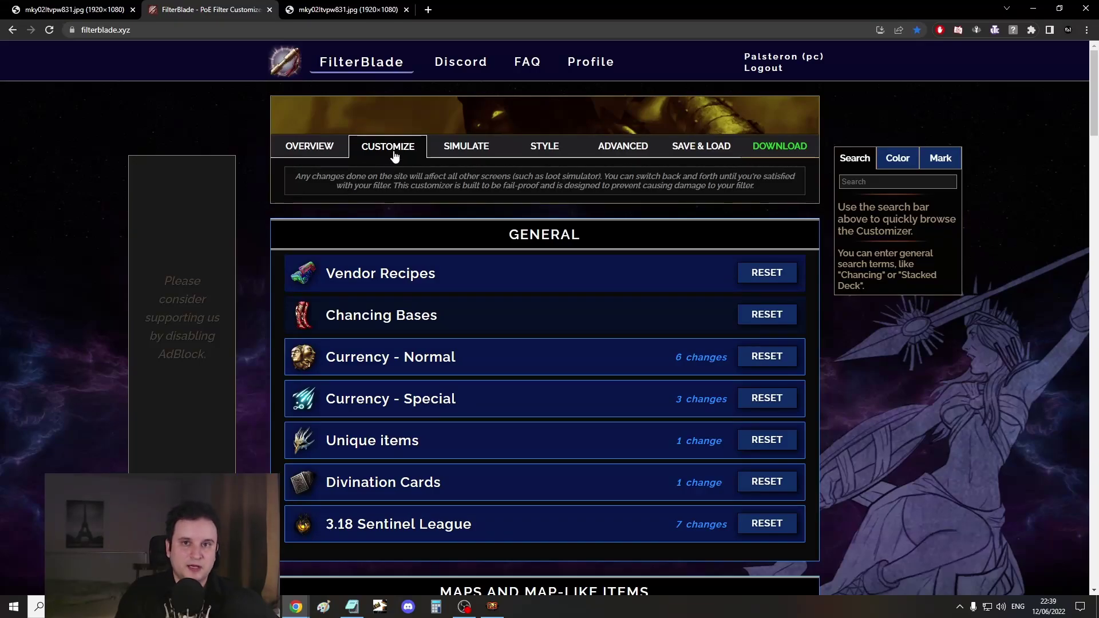
Open the loot simulator and repeatedly generate random loot at zone level 70 to check how the filter displays drops
{"action": "left_click", "coordinate": [452, 148]}
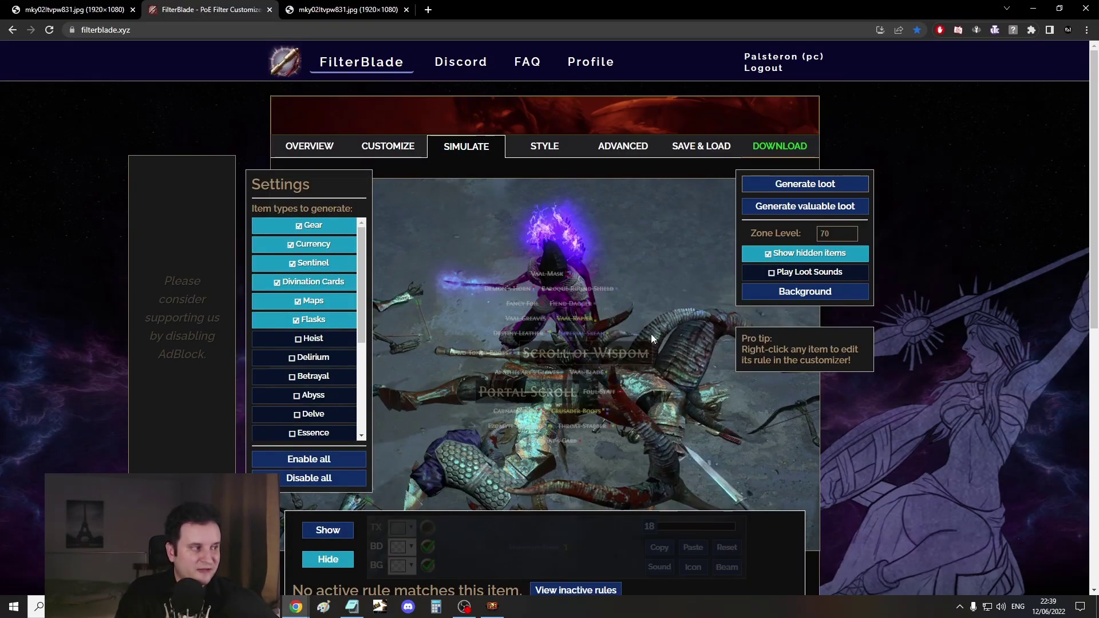
{"action": "left_click", "coordinate": [799, 189]}
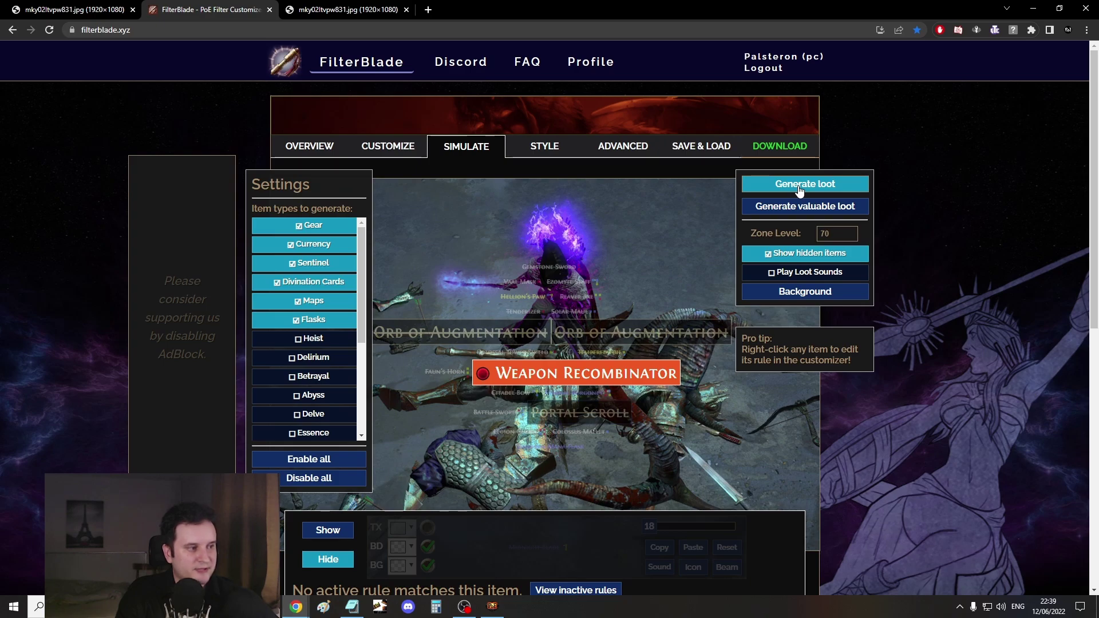
{"action": "mouse_move", "coordinate": [547, 371]}
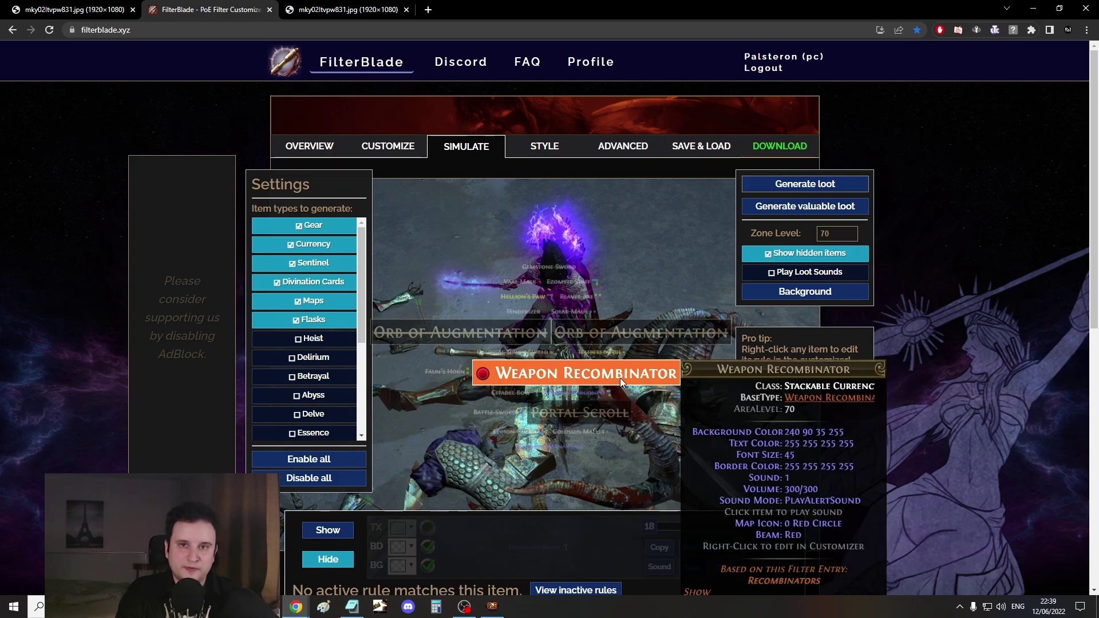
{"action": "left_click", "coordinate": [843, 188]}
{"action": "left_click", "coordinate": [843, 187]}
{"action": "left_click", "coordinate": [842, 187]}
{"action": "left_click", "coordinate": [843, 187]}
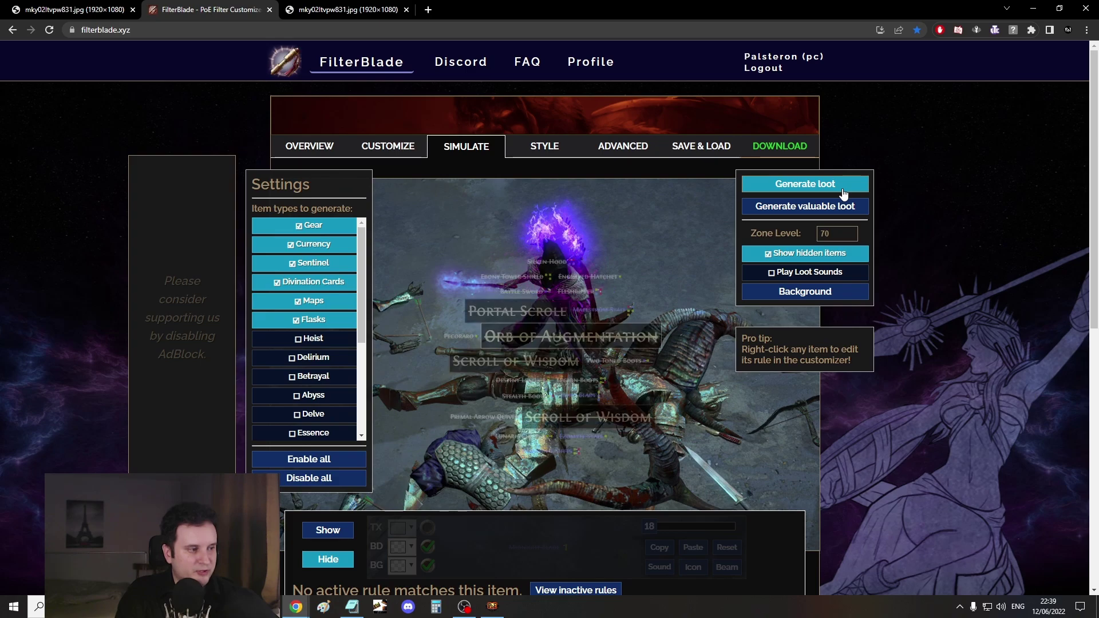
{"action": "left_click", "coordinate": [843, 189]}
{"action": "left_click", "coordinate": [843, 189]}
{"action": "left_click", "coordinate": [843, 189]}
{"action": "left_click", "coordinate": [843, 189]}
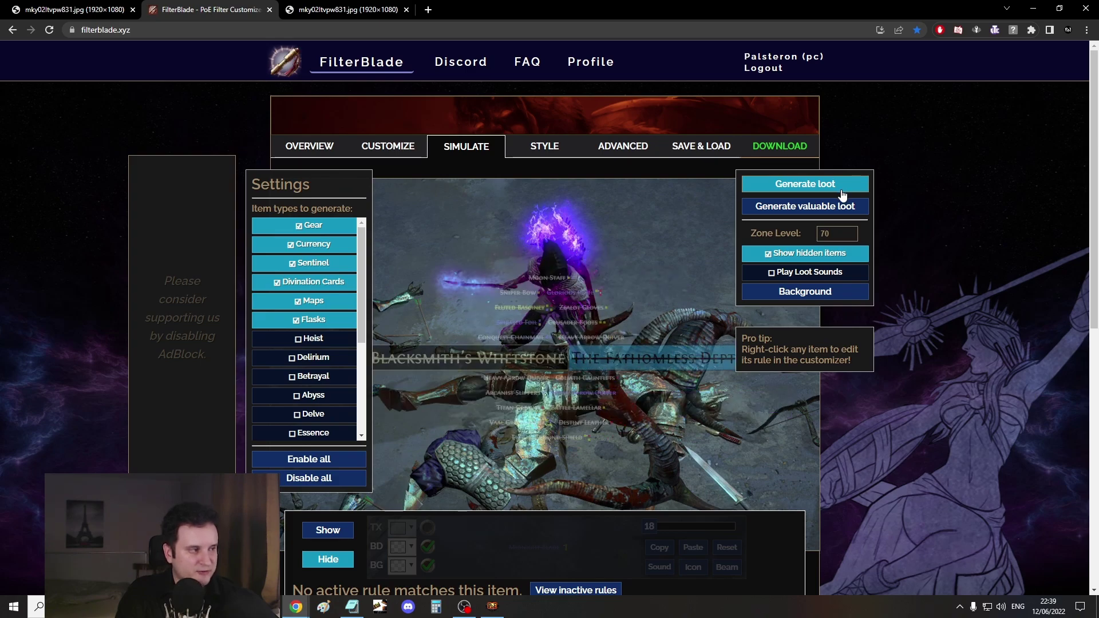
{"action": "left_click", "coordinate": [843, 192]}
{"action": "mouse_move", "coordinate": [472, 383]}
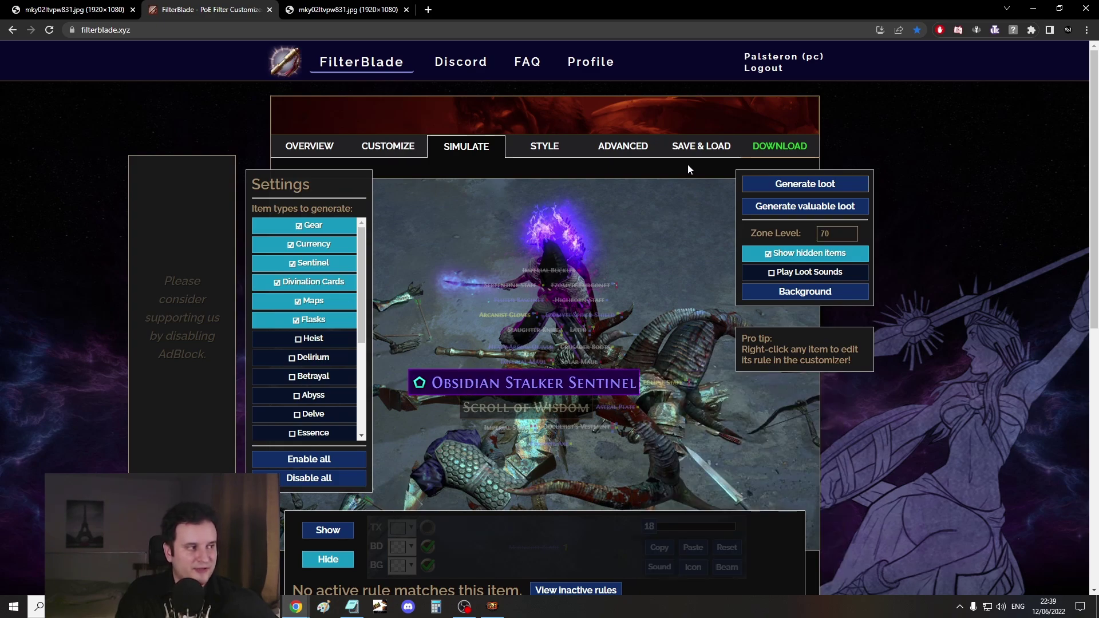
{"action": "left_click", "coordinate": [806, 185]}
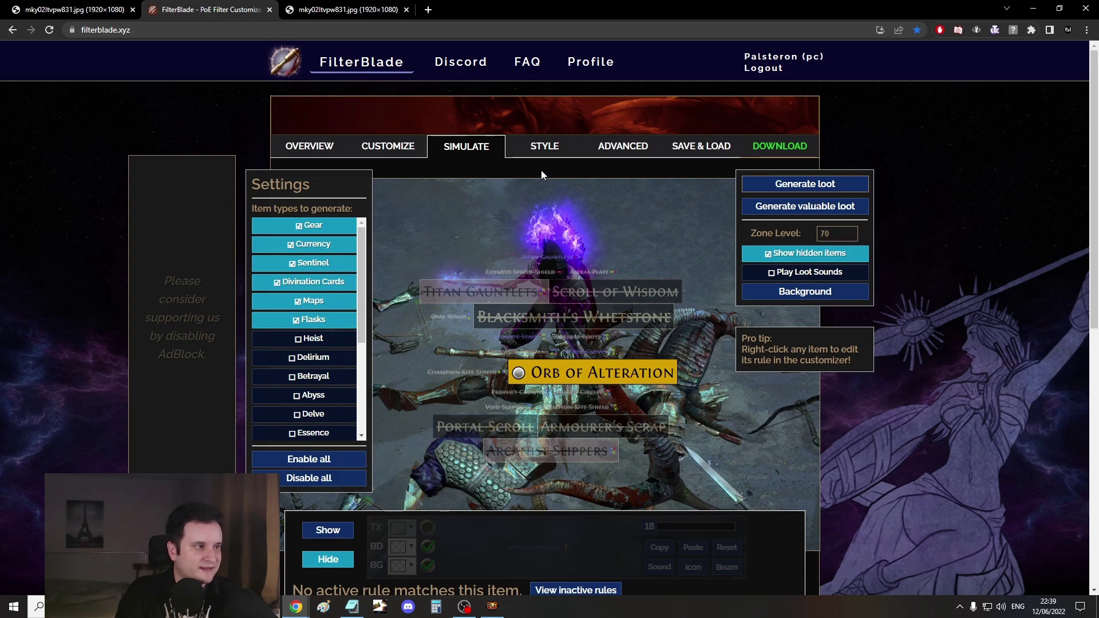
Look over the Style and Advanced sections and the filter save slots under Save & Load
{"action": "left_click", "coordinate": [544, 148]}
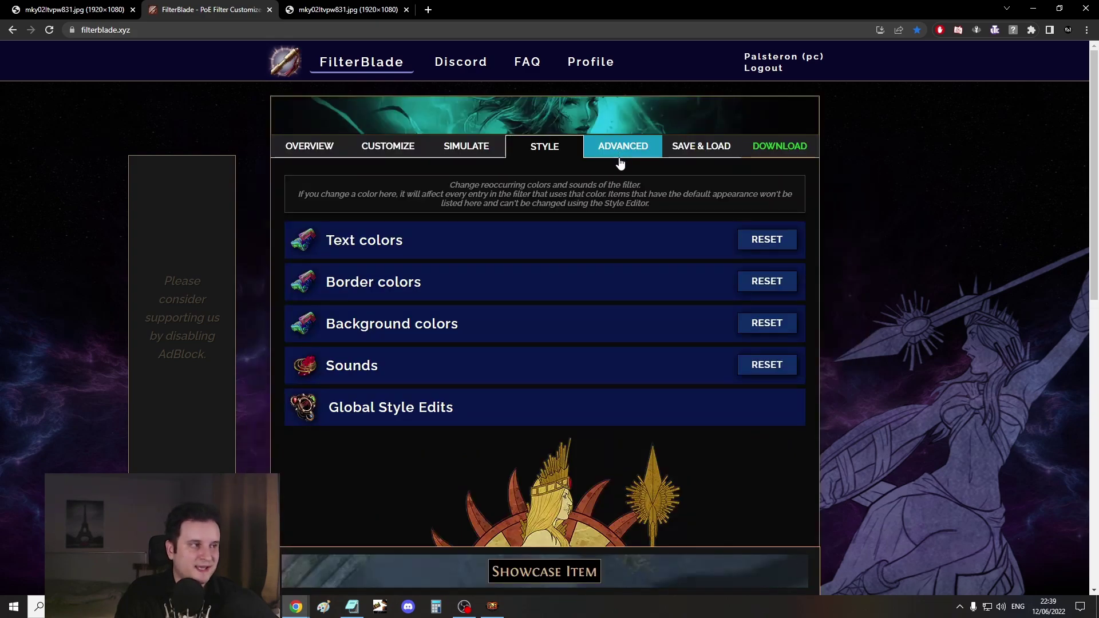
{"action": "left_click", "coordinate": [620, 154]}
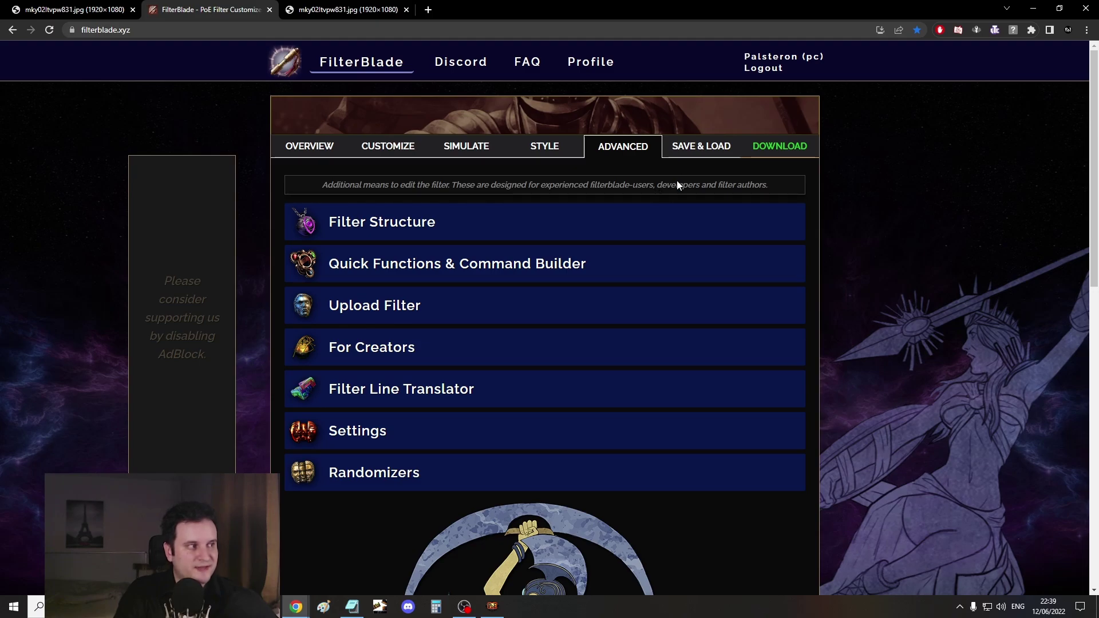
{"action": "left_click", "coordinate": [701, 148]}
{"action": "scroll", "coordinate": [211, 382], "scroll_direction": "down", "scroll_amount": 5}
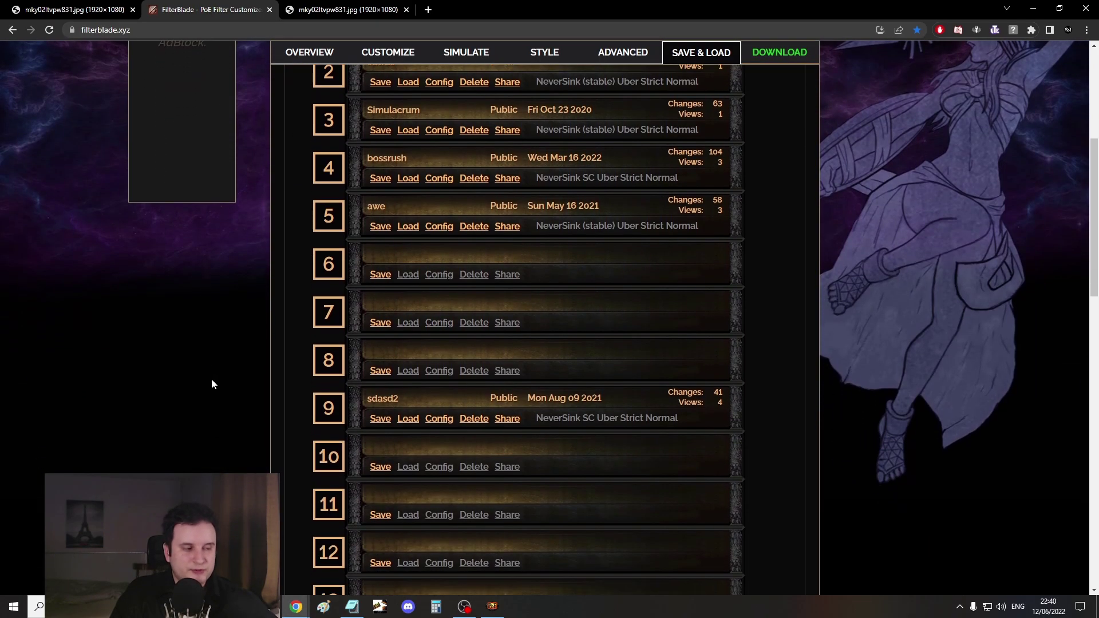
{"action": "scroll", "coordinate": [211, 378], "scroll_direction": "up", "scroll_amount": 6}
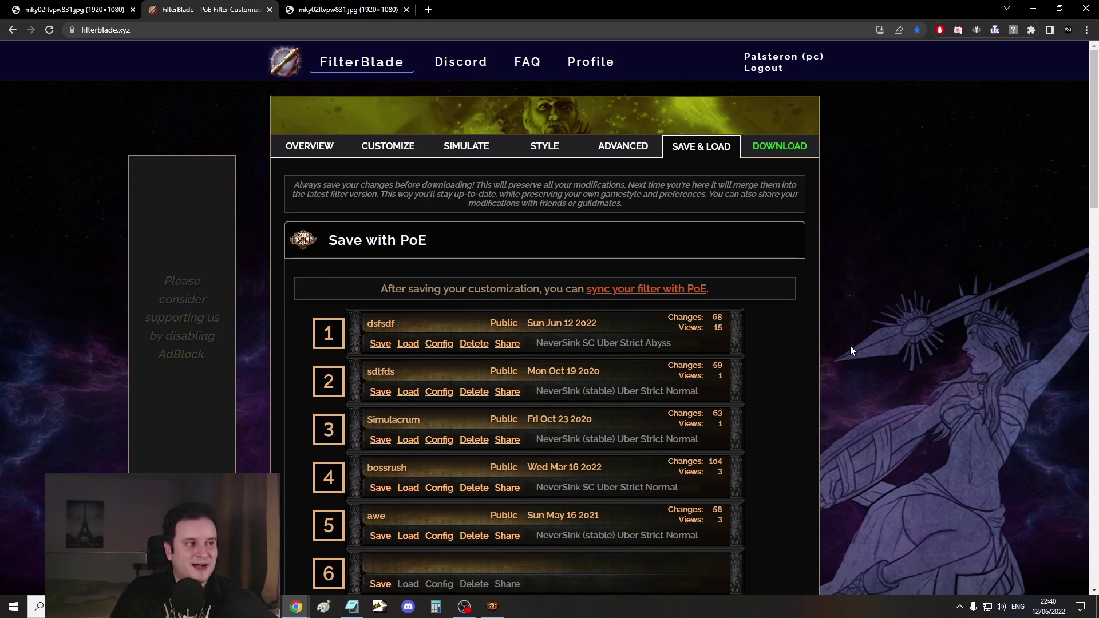
{"action": "scroll", "coordinate": [858, 355], "scroll_direction": "down", "scroll_amount": 3}
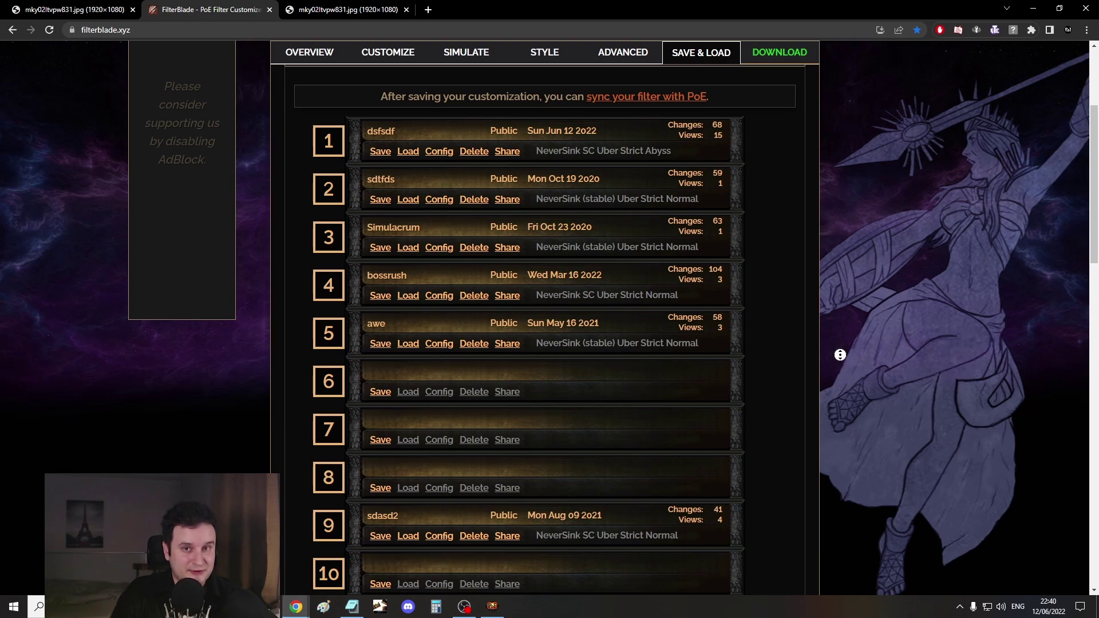
Save the customized filter in empty slot 6 under the name testfilter with Public publicity
{"action": "scroll", "coordinate": [841, 356], "scroll_direction": "down", "scroll_amount": 1}
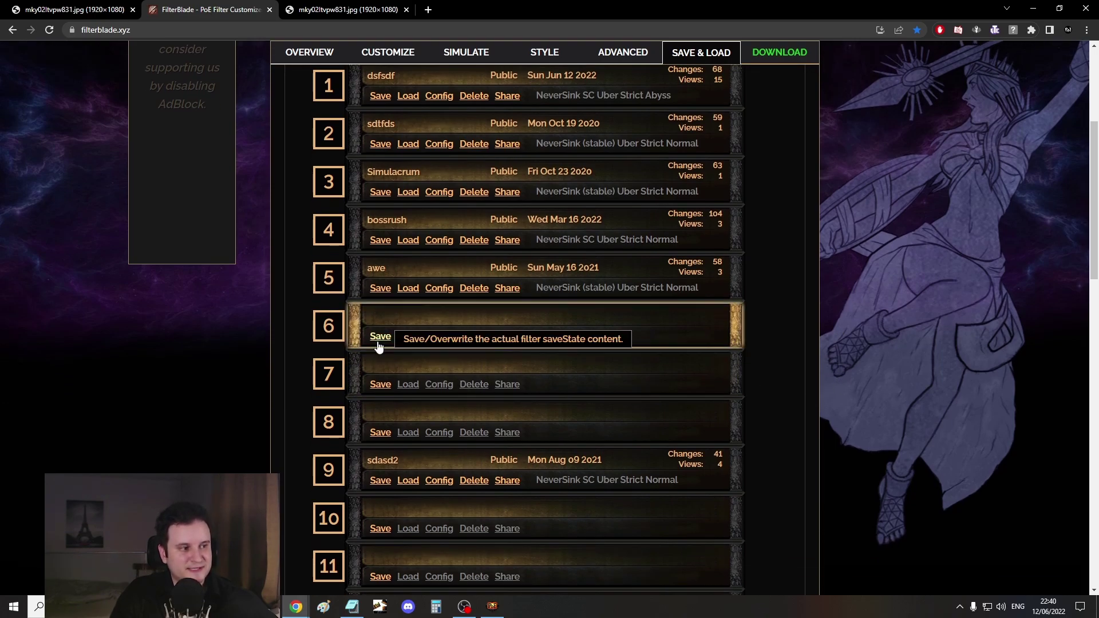
{"action": "left_click", "coordinate": [379, 338]}
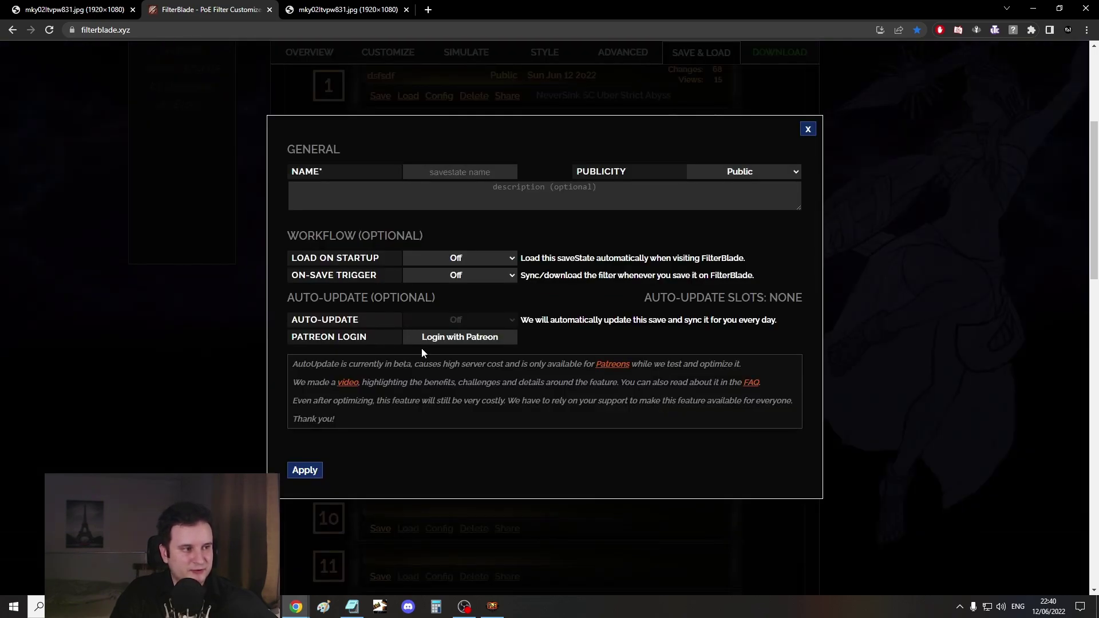
{"action": "left_click", "coordinate": [443, 173]}
{"action": "type", "text": "testfil"}
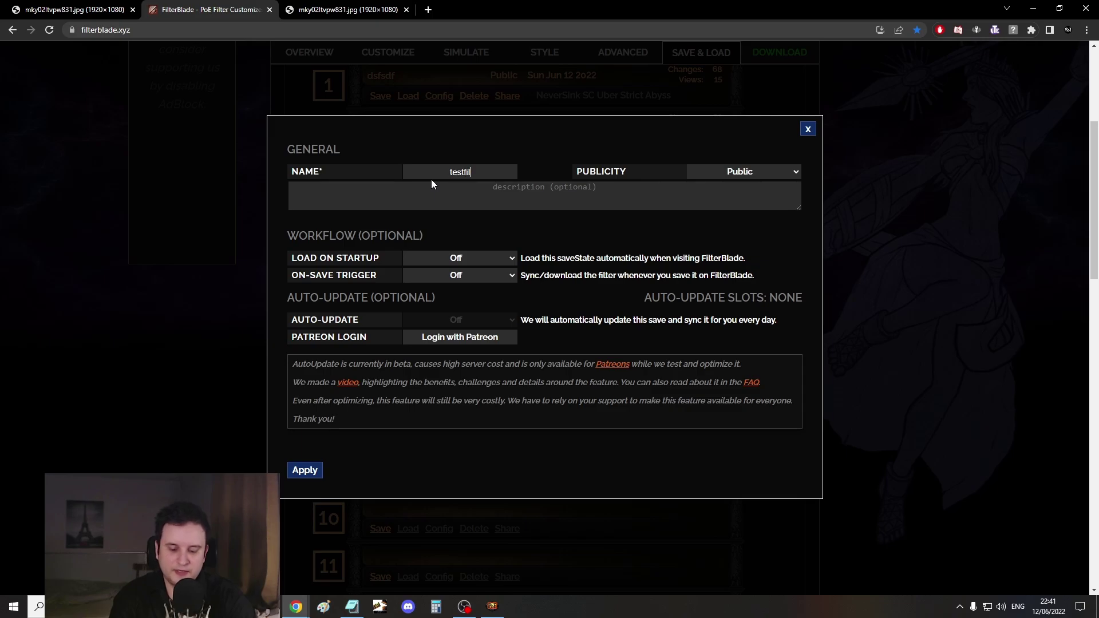
{"action": "type", "text": "ter"}
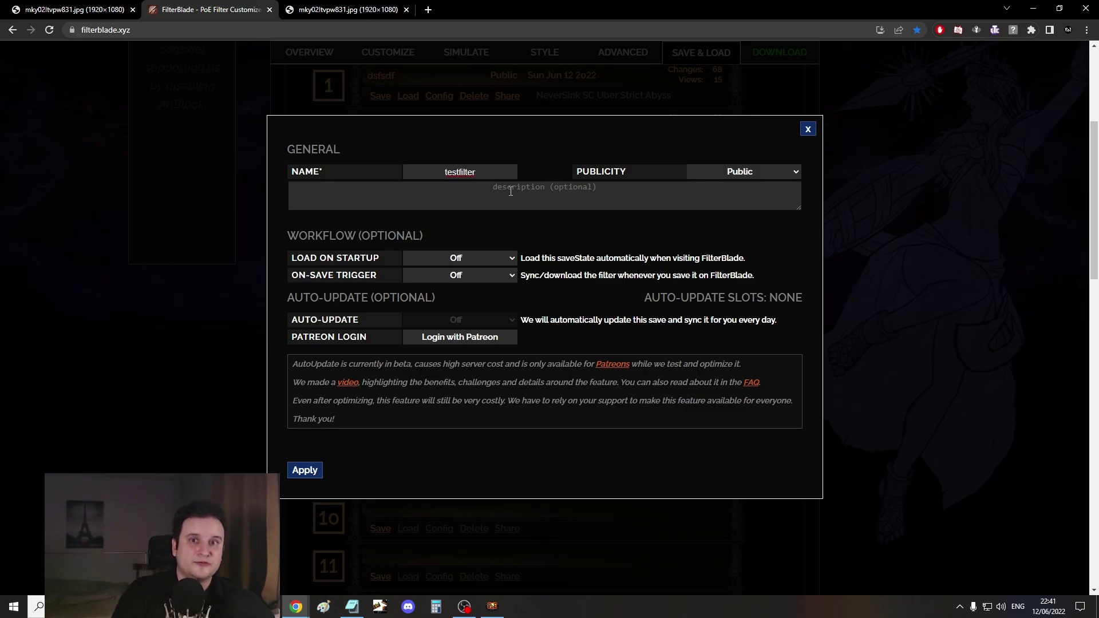
{"action": "left_click", "coordinate": [756, 172]}
{"action": "left_click", "coordinate": [762, 182]}
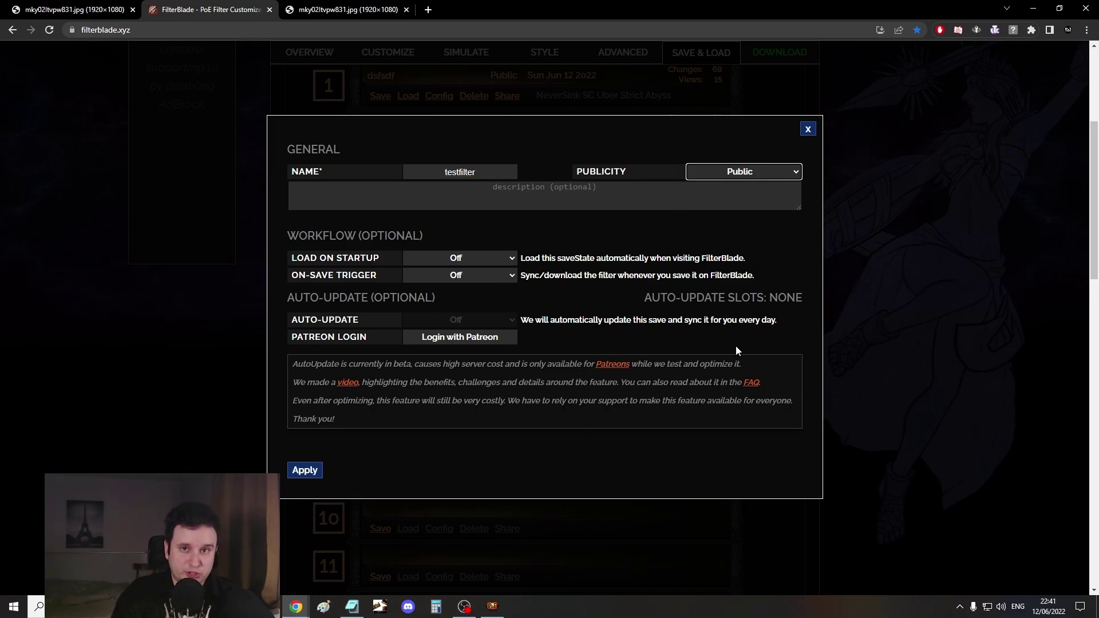
{"action": "left_click", "coordinate": [304, 471]}
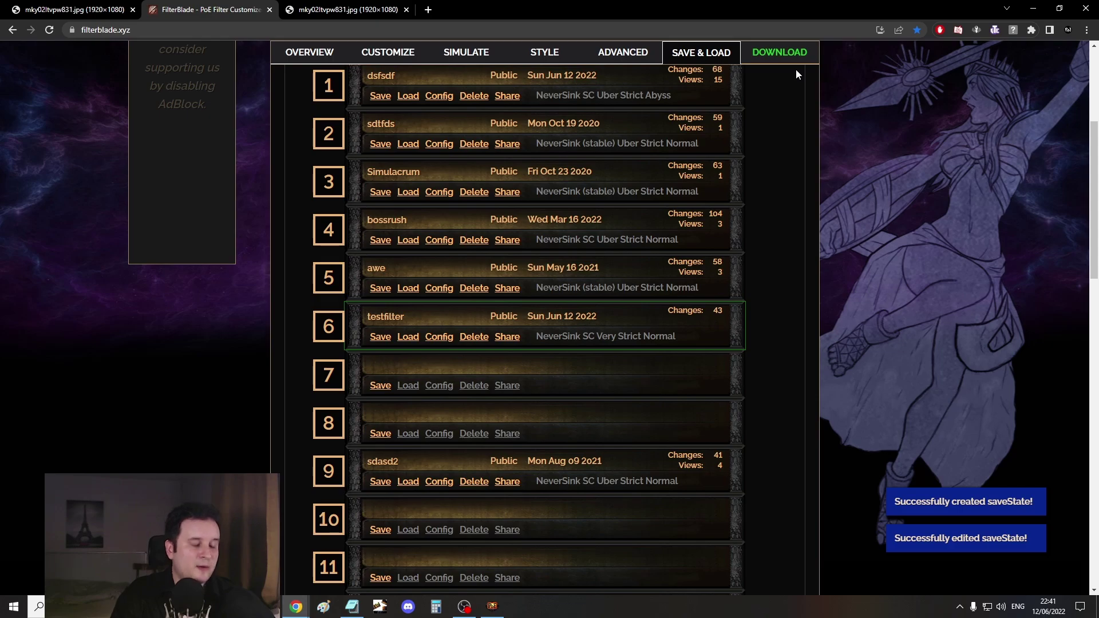
Download the saved filter as a file named testfilter
{"action": "left_click", "coordinate": [779, 53]}
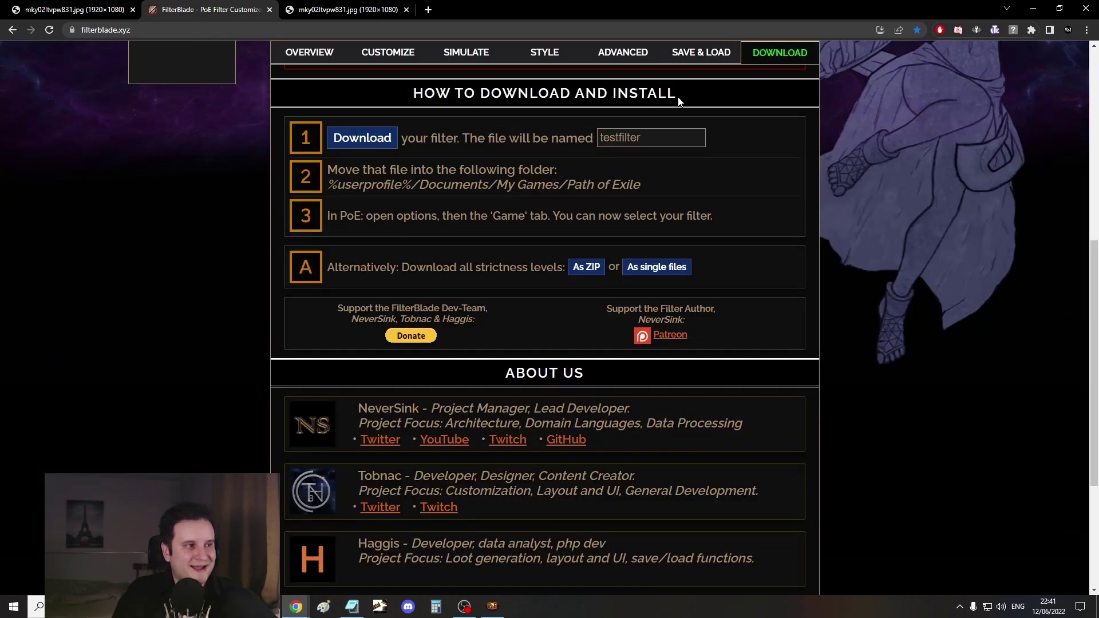
{"action": "left_click", "coordinate": [349, 139]}
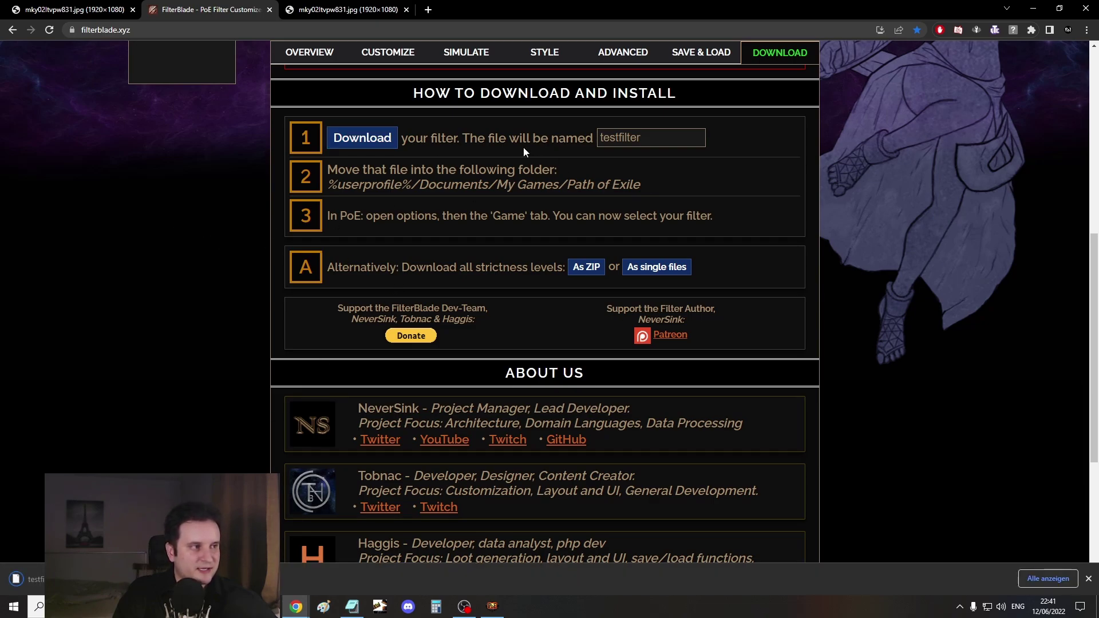
{"action": "double_click", "coordinate": [665, 139]}
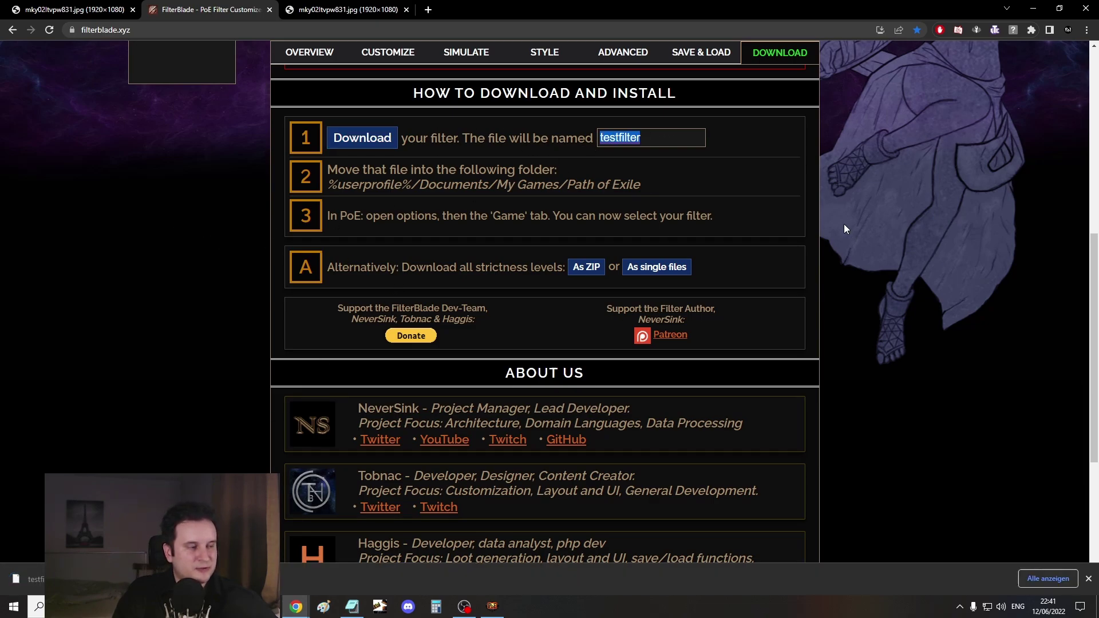
Examine the installation instructions for the folder the downloaded filter file has to be moved into
{"action": "left_click", "coordinate": [732, 163]}
{"action": "left_click_drag", "start_coordinate": [306, 172], "coordinate": [695, 191]}
{"action": "left_click", "coordinate": [696, 191]}
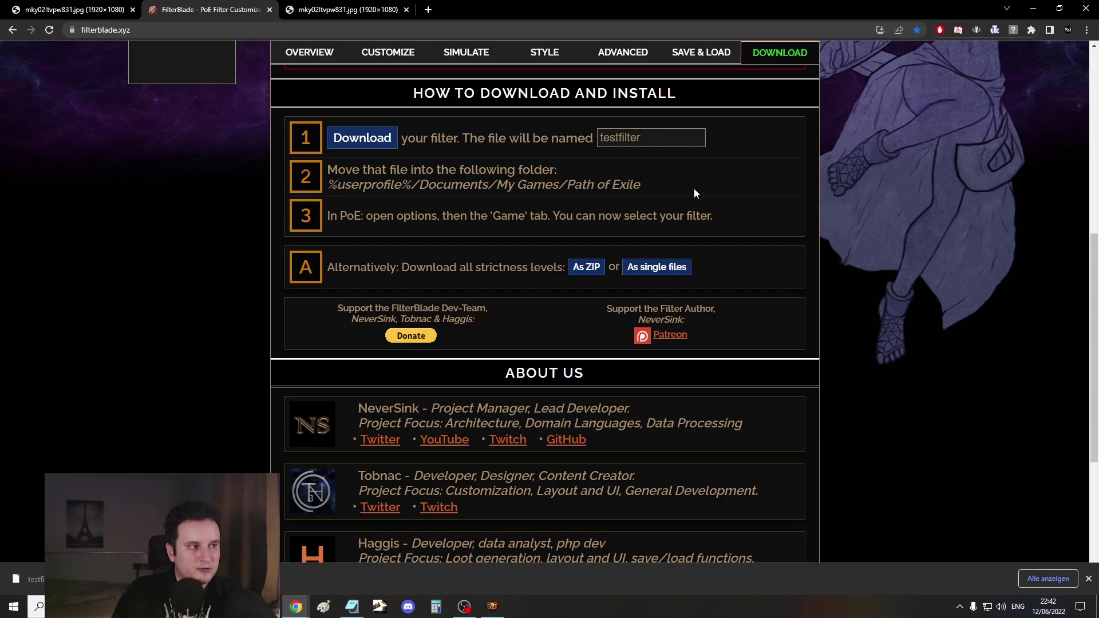
{"action": "left_click_drag", "start_coordinate": [328, 184], "coordinate": [666, 179]}
{"action": "left_click", "coordinate": [527, 186]}
{"action": "left_click_drag", "start_coordinate": [498, 186], "coordinate": [560, 187]}
{"action": "left_click", "coordinate": [592, 190]}
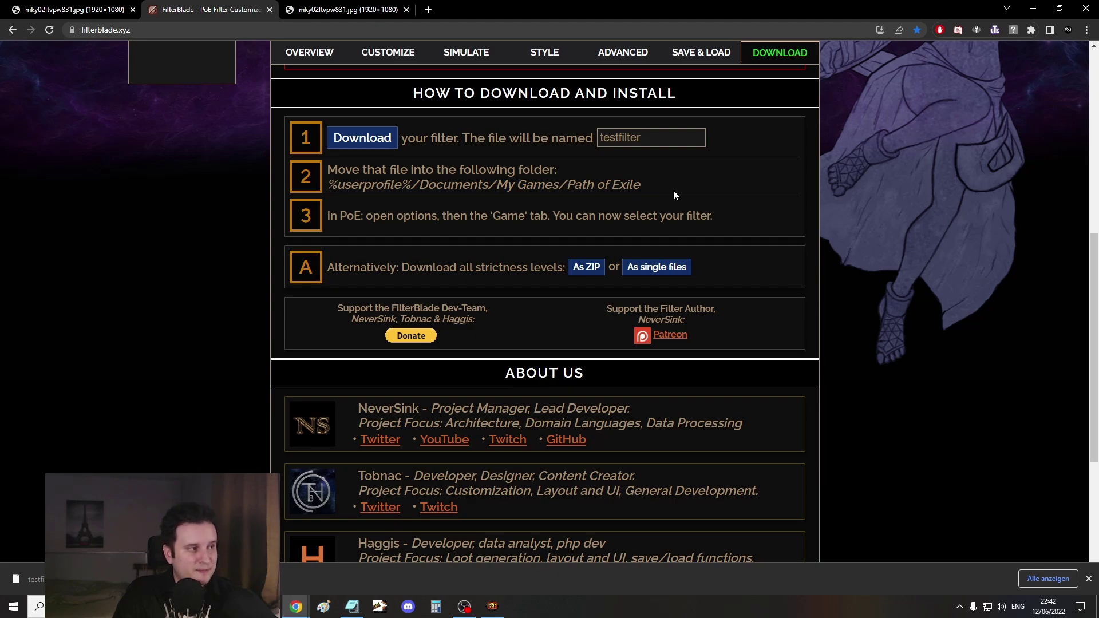
Switch to Path of Exile and open the game's Options
{"action": "left_click", "coordinate": [492, 606]}
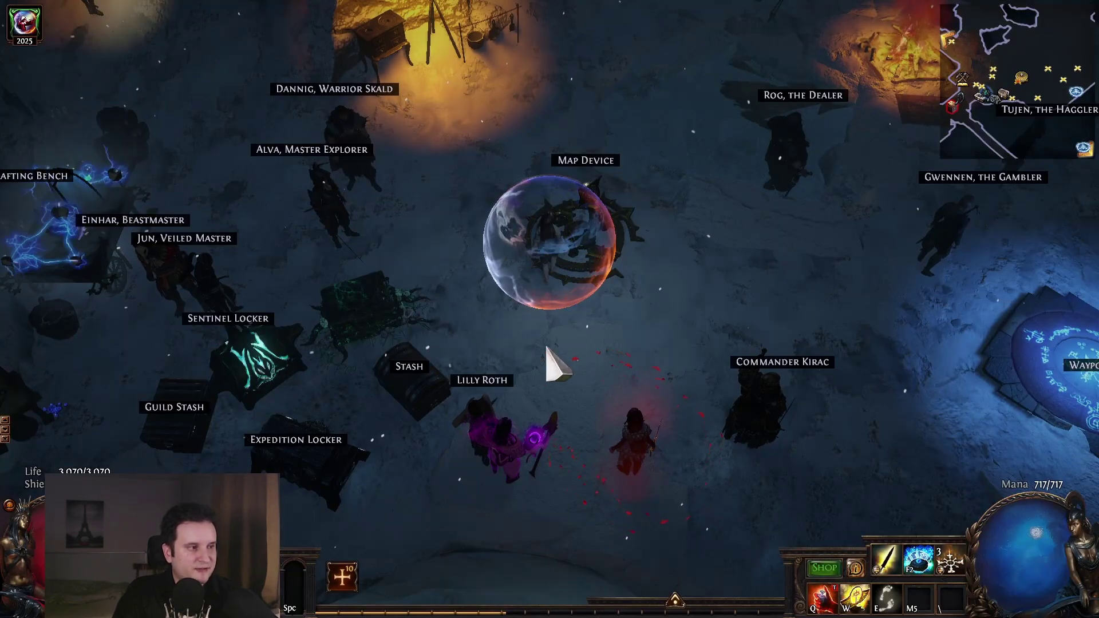
{"action": "key", "text": "Escape"}
{"action": "key", "text": "Escape"}
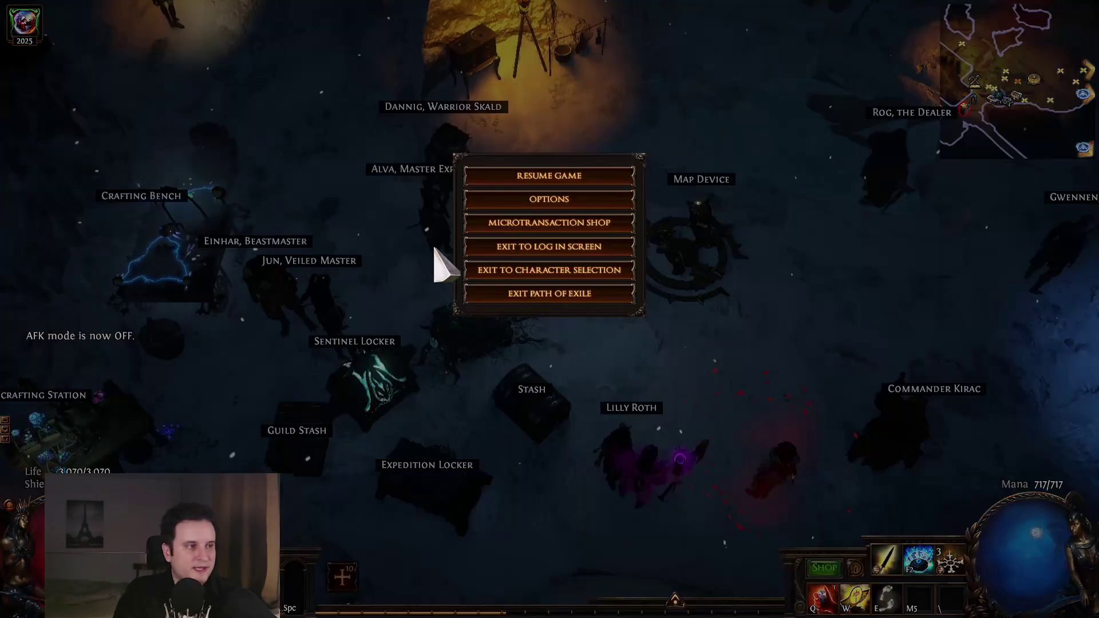
{"action": "left_click", "coordinate": [508, 206]}
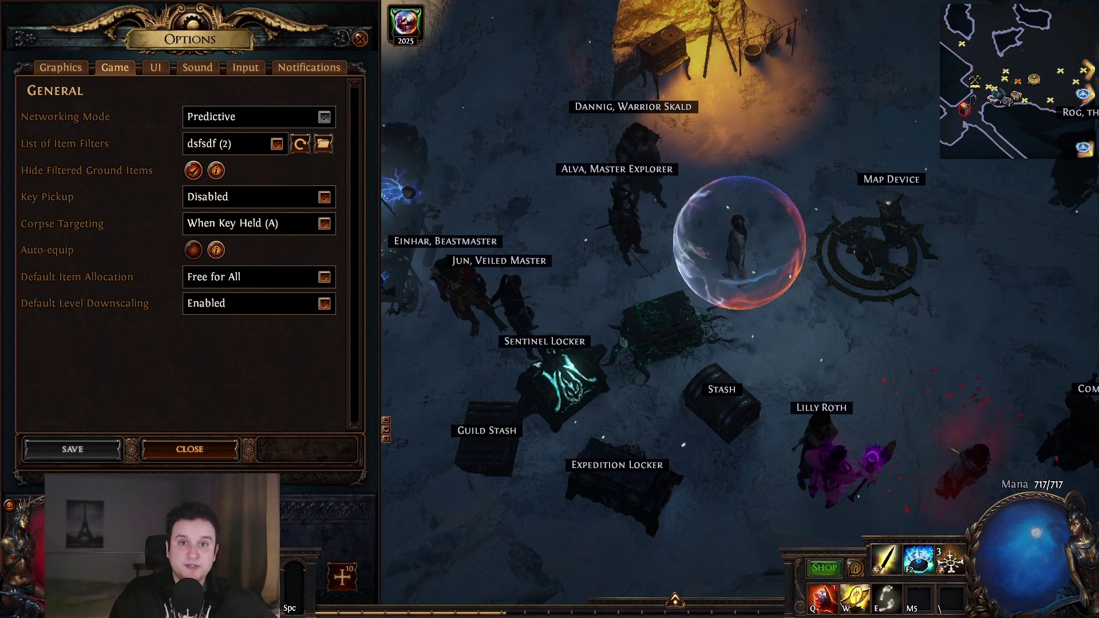
Reload the item filters in the Game options, select testfilter as the active filter, and close the options
{"action": "key", "text": "ctrl"}
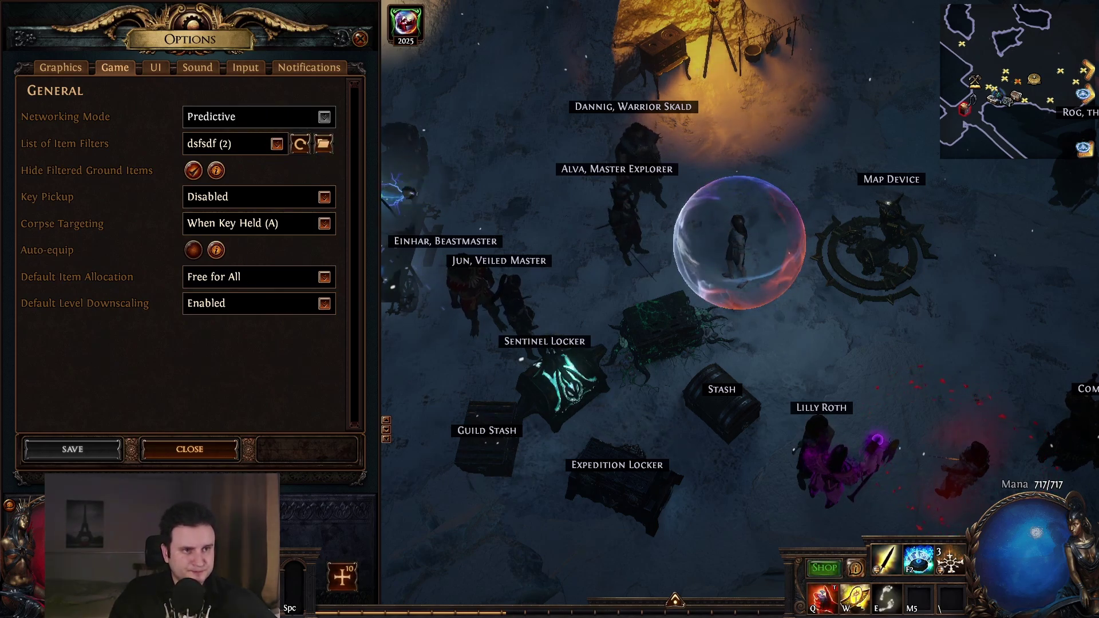
{"action": "left_click", "coordinate": [299, 143]}
{"action": "left_click", "coordinate": [277, 144]}
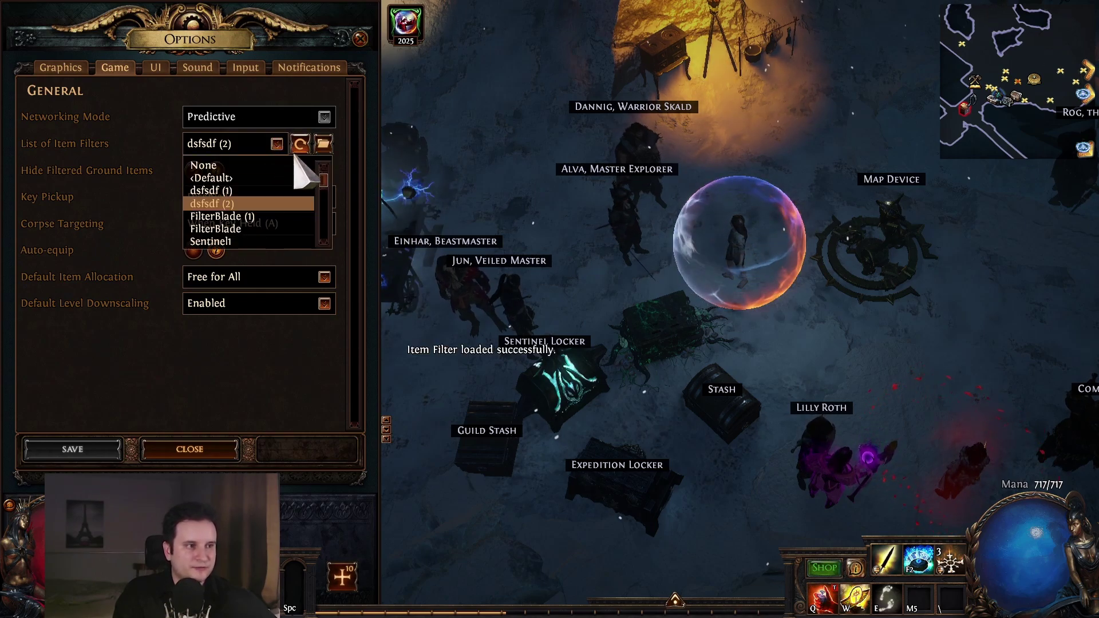
{"action": "mouse_move", "coordinate": [325, 190]}
{"action": "left_mouse_down"}
{"action": "mouse_move", "coordinate": [336, 241]}
{"action": "mouse_move", "coordinate": [329, 196]}
{"action": "left_mouse_up"}
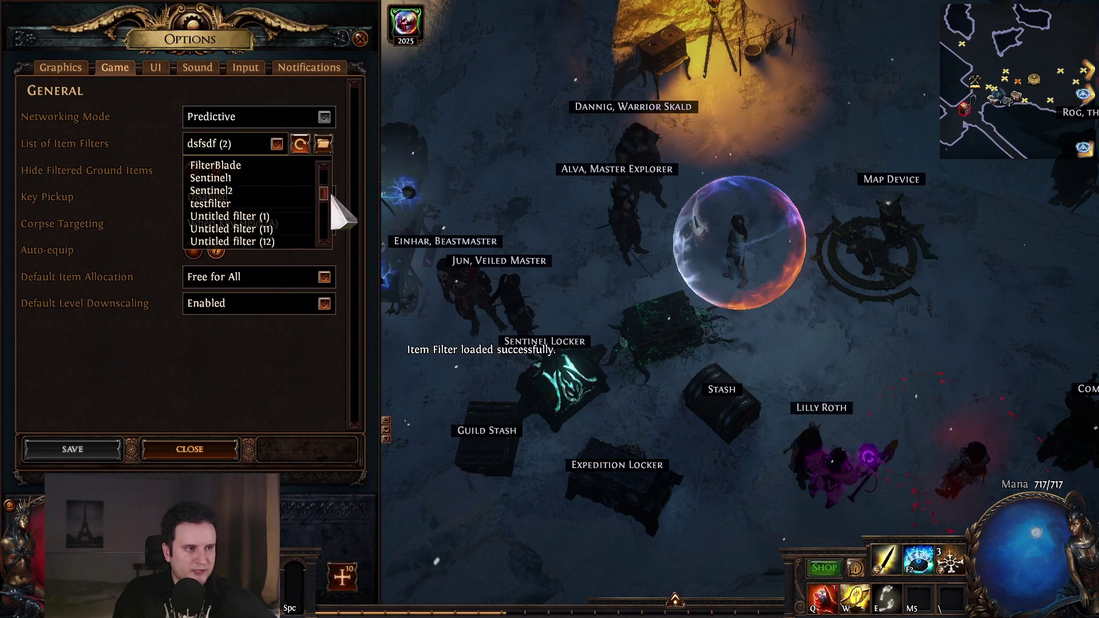
{"action": "left_click", "coordinate": [240, 206]}
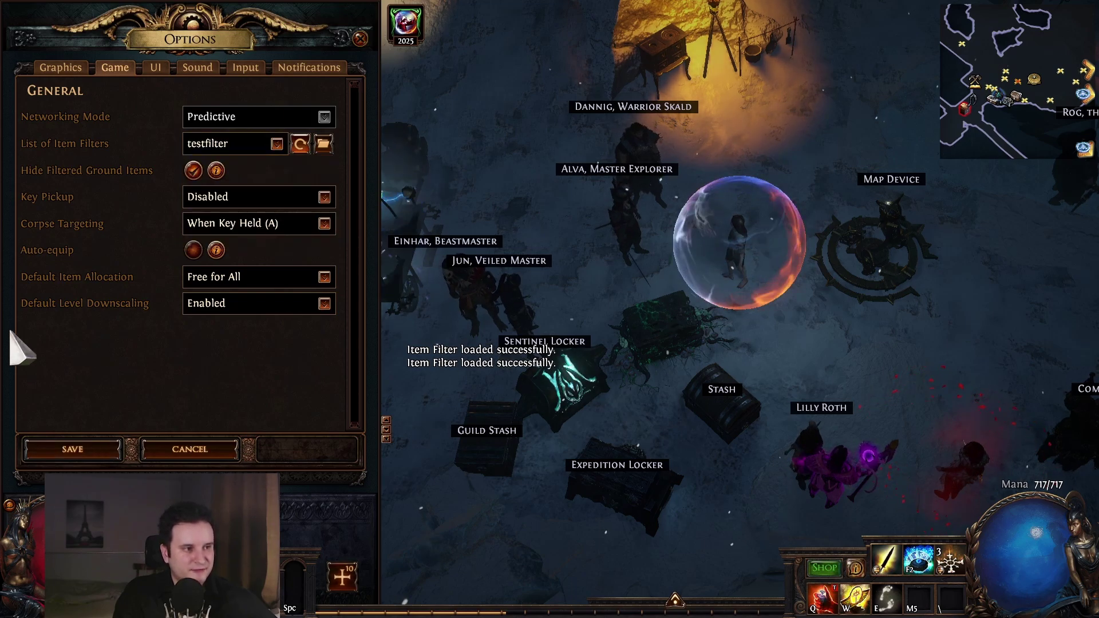
{"action": "key", "text": "Escape"}
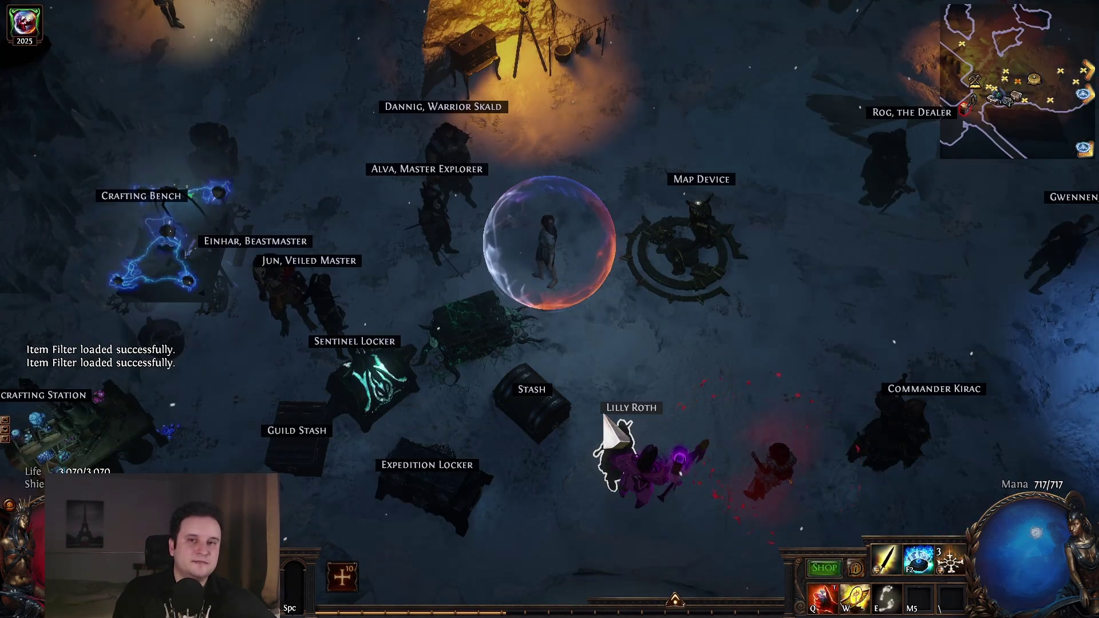
Switch back to FilterBlade and review the download page's filter warnings and install instructions, checking the Overview strictness in between
{"action": "key", "text": "alt+Tab"}
{"action": "scroll", "coordinate": [486, 263], "scroll_direction": "up", "scroll_amount": 8}
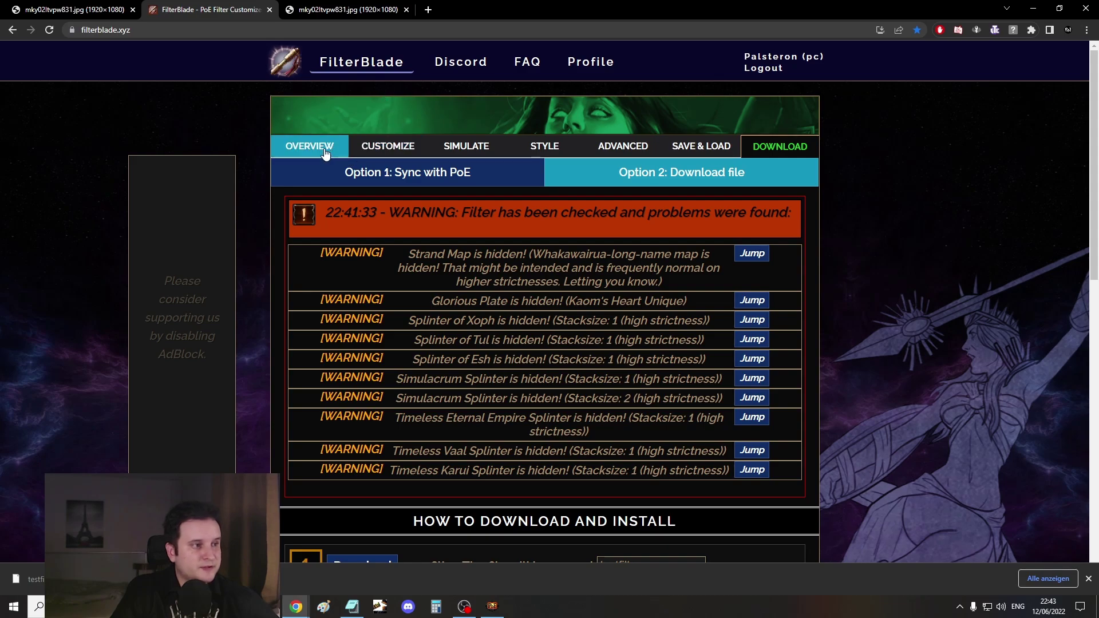
{"action": "scroll", "coordinate": [633, 187], "scroll_direction": "down", "scroll_amount": 8}
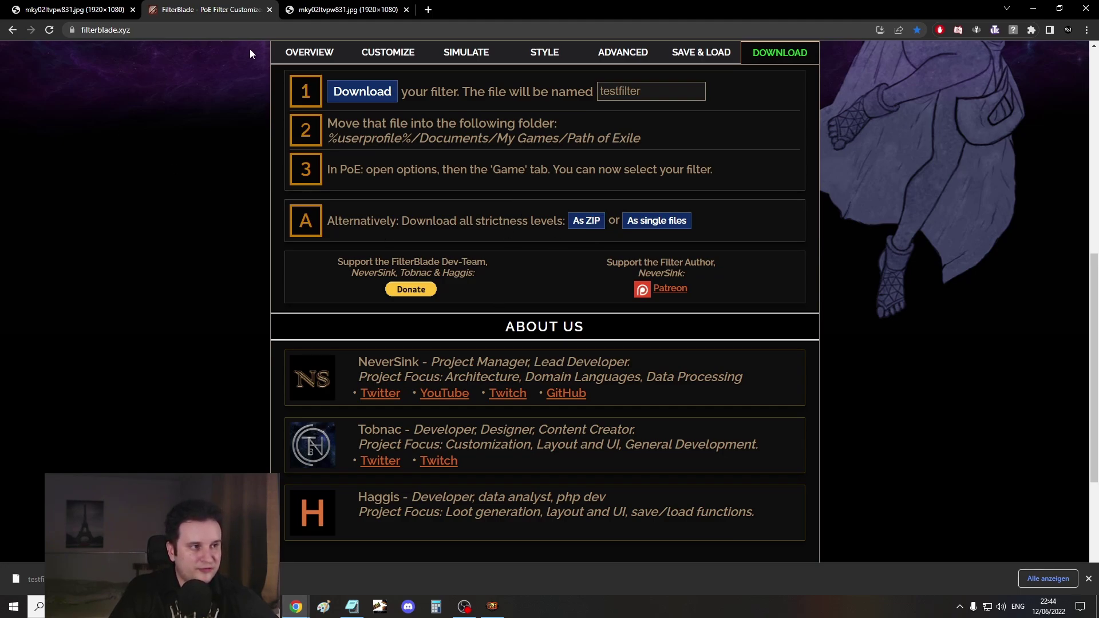
{"action": "left_click", "coordinate": [309, 52]}
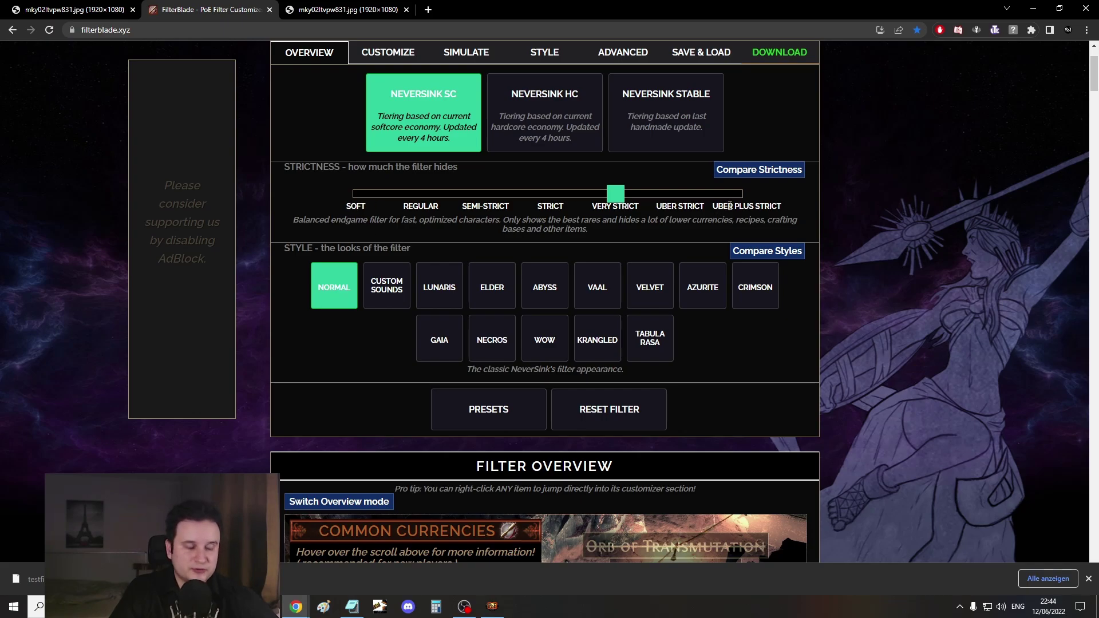
{"action": "left_click", "coordinate": [778, 52]}
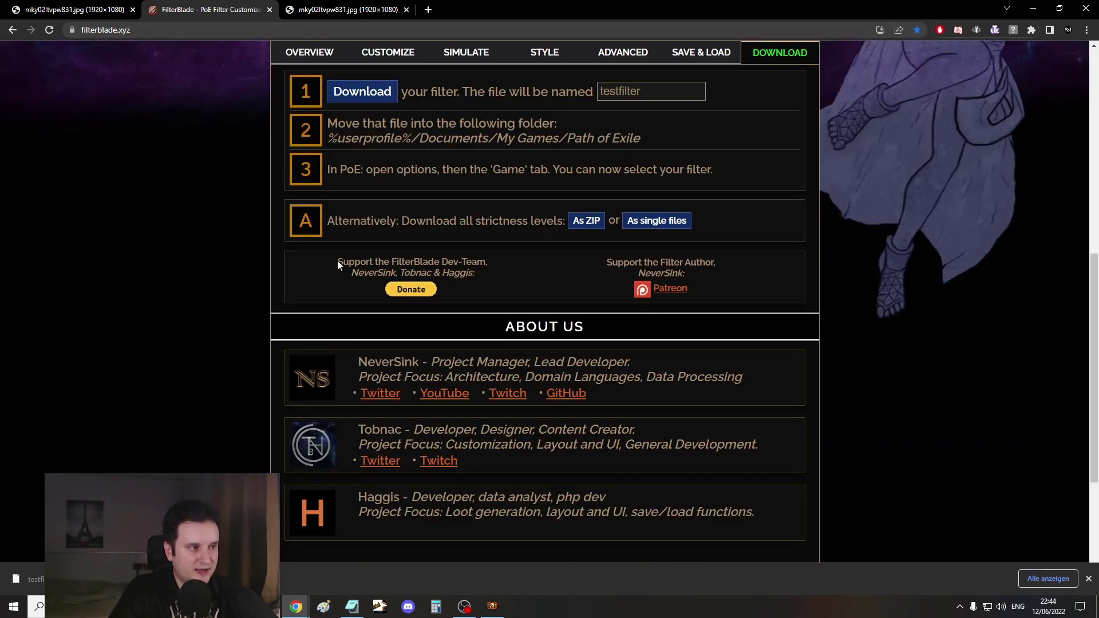
Review the alternative download of all strictness levels, the Style and Advanced sections, and the item examples in the filter overview
{"action": "left_click_drag", "start_coordinate": [394, 226], "coordinate": [564, 228]}
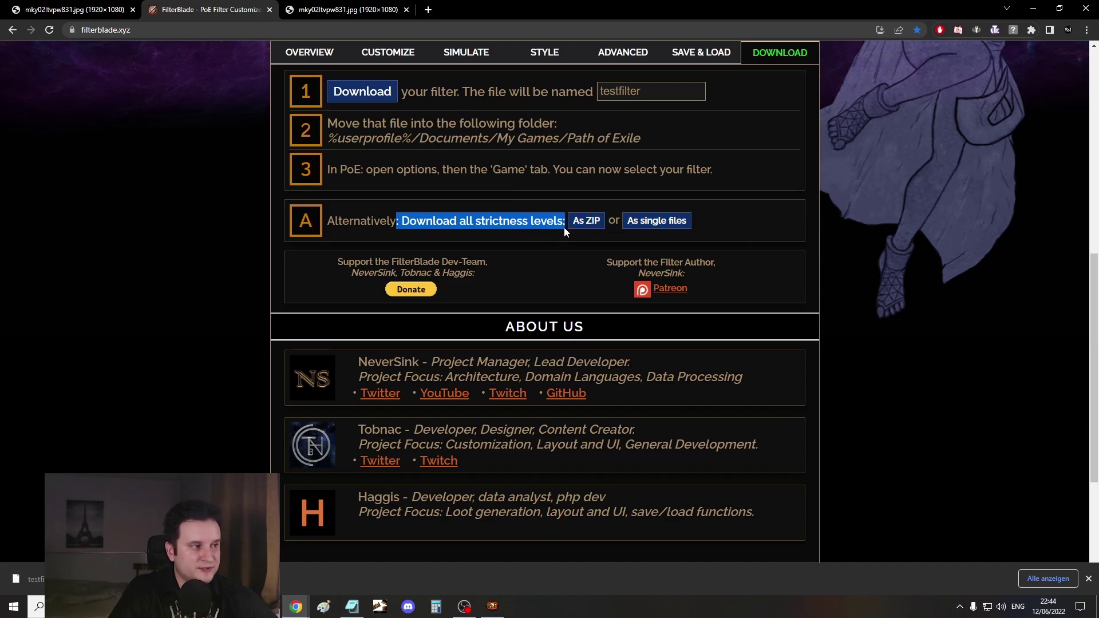
{"action": "left_click", "coordinate": [634, 233]}
{"action": "left_click", "coordinate": [544, 53]}
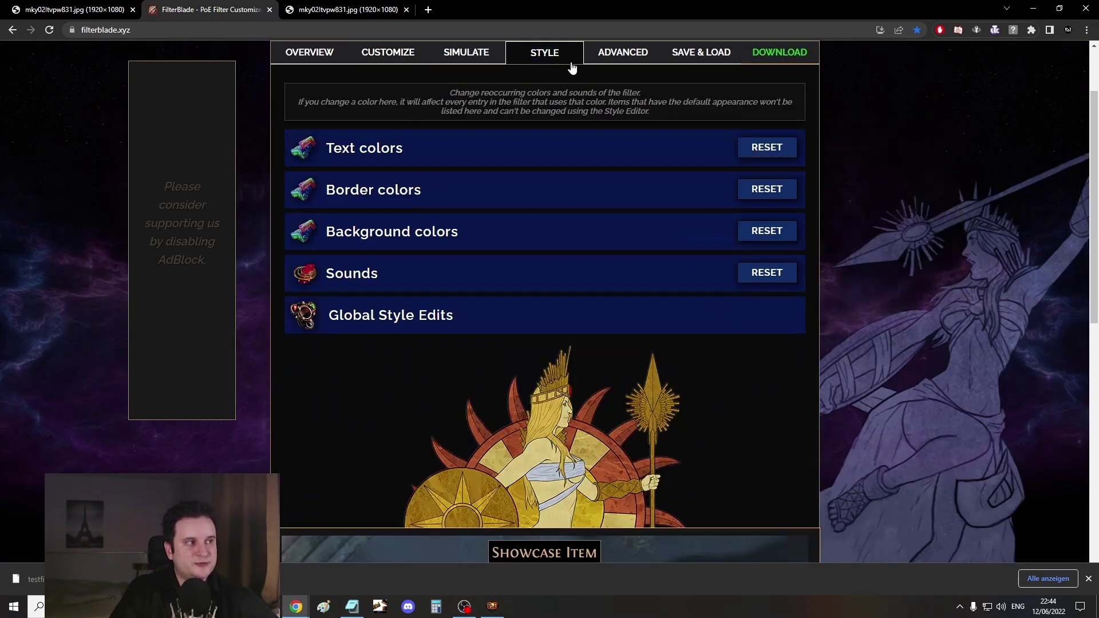
{"action": "left_click", "coordinate": [634, 53]}
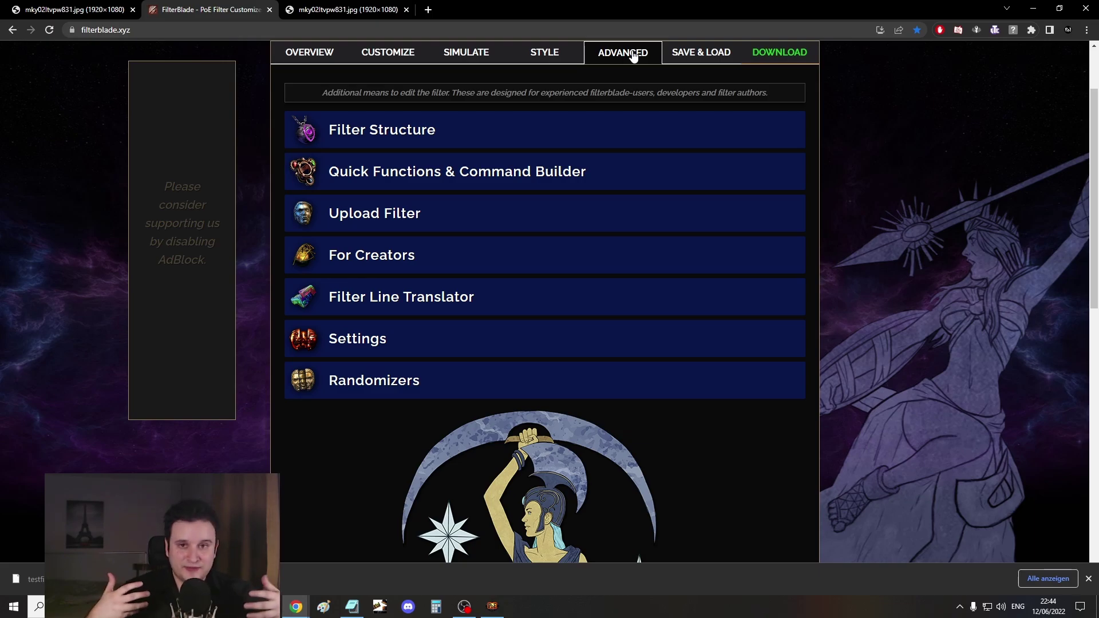
{"action": "left_click", "coordinate": [320, 57]}
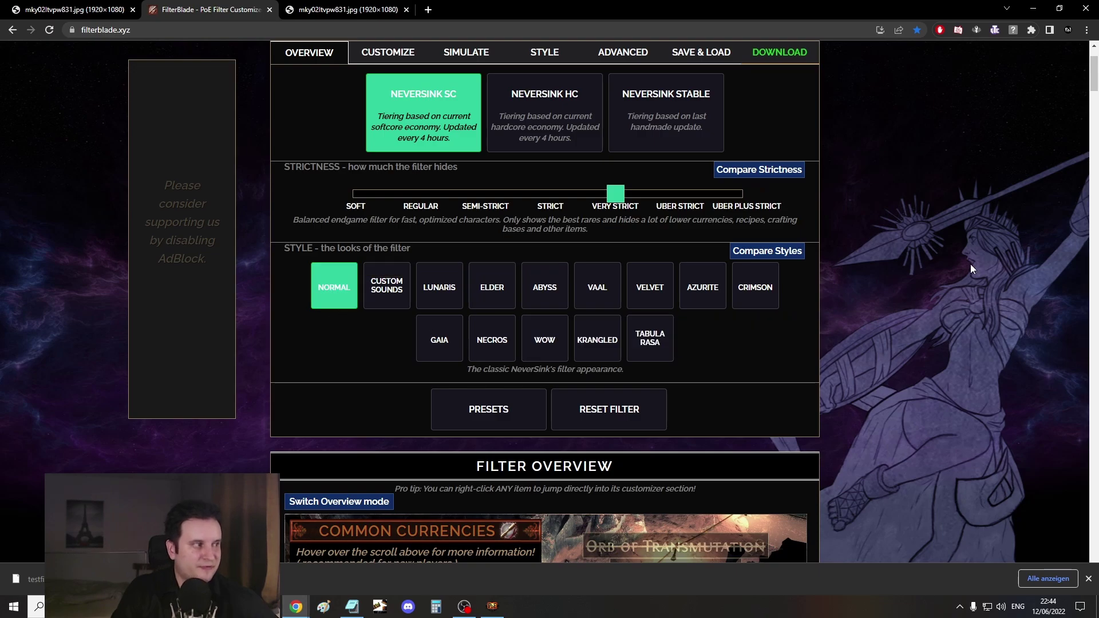
{"action": "left_click_drag", "start_coordinate": [1094, 80], "coordinate": [1094, 97]}
{"action": "scroll", "coordinate": [1007, 160], "scroll_direction": "down", "scroll_amount": 10}
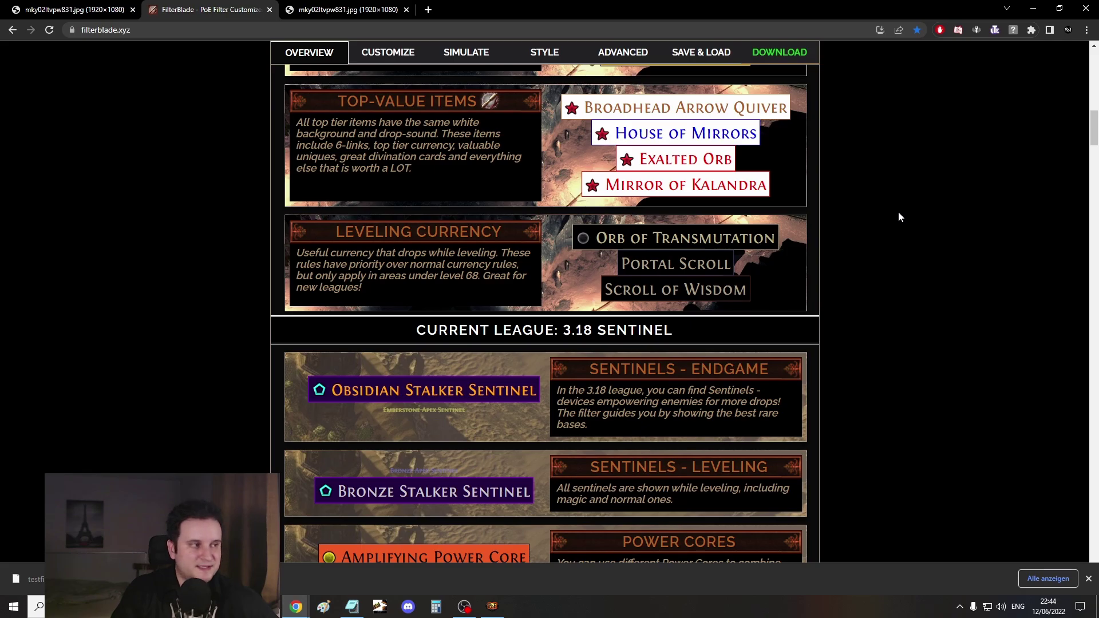
{"action": "scroll", "coordinate": [899, 220], "scroll_direction": "up", "scroll_amount": 5}
{"action": "scroll", "coordinate": [932, 241], "scroll_direction": "up", "scroll_amount": 10}
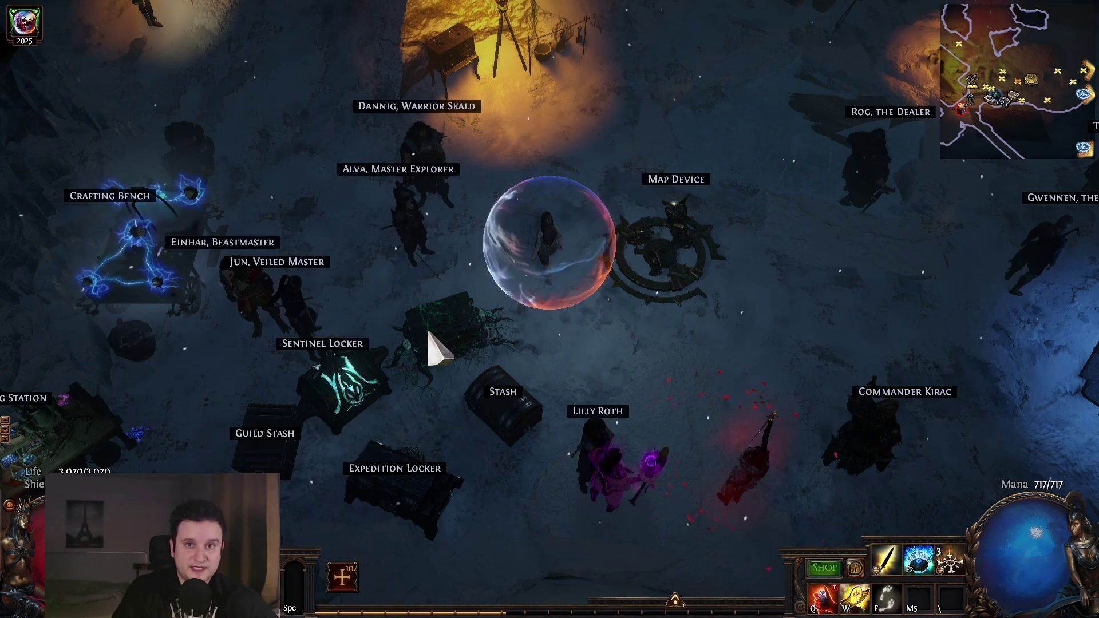
{"action": "left_click", "coordinate": [554, 172]}
{"action": "left_click", "coordinate": [363, 498]}
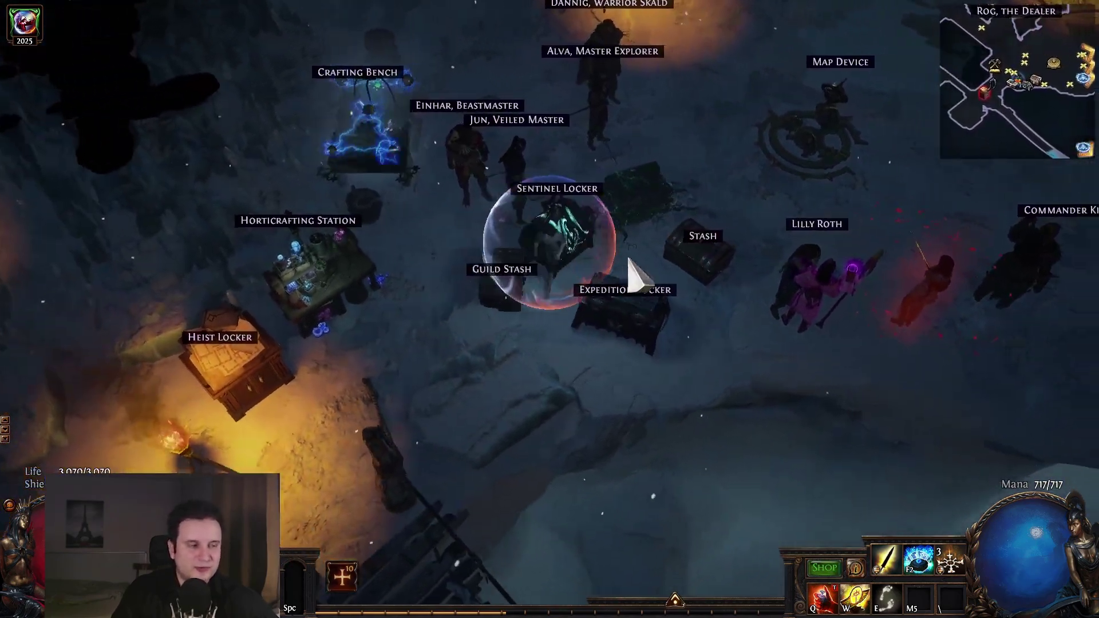
{"action": "left_click", "coordinate": [598, 217]}
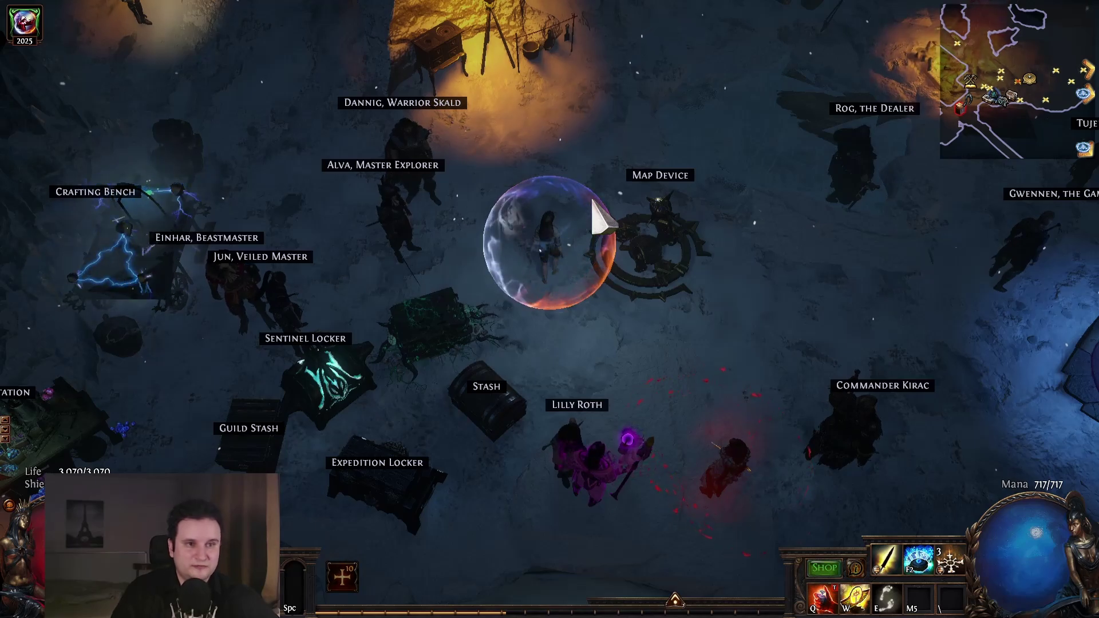
{"action": "left_click", "coordinate": [506, 286]}
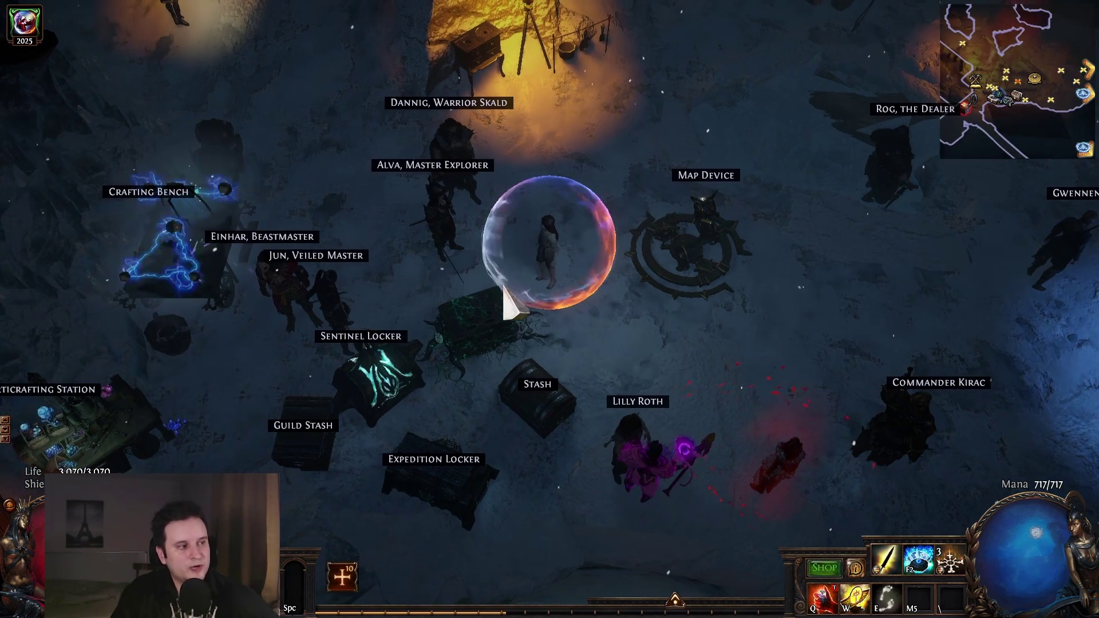